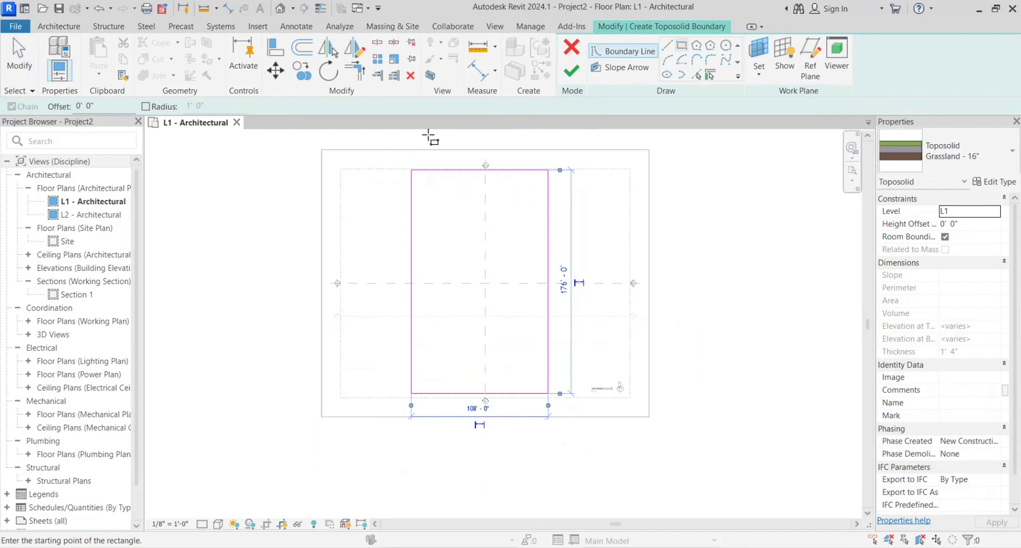
Step: Finish the 108' by 176' rectangular Grassland - 16" toposolid sketch and set the L1 plan's visual style to Realistic
click(572, 71)
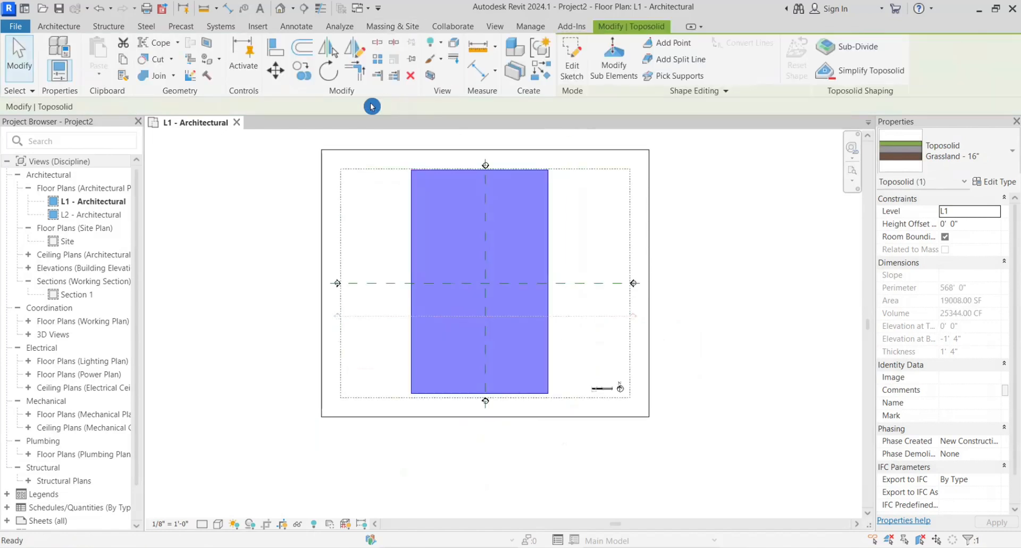
click(19, 58)
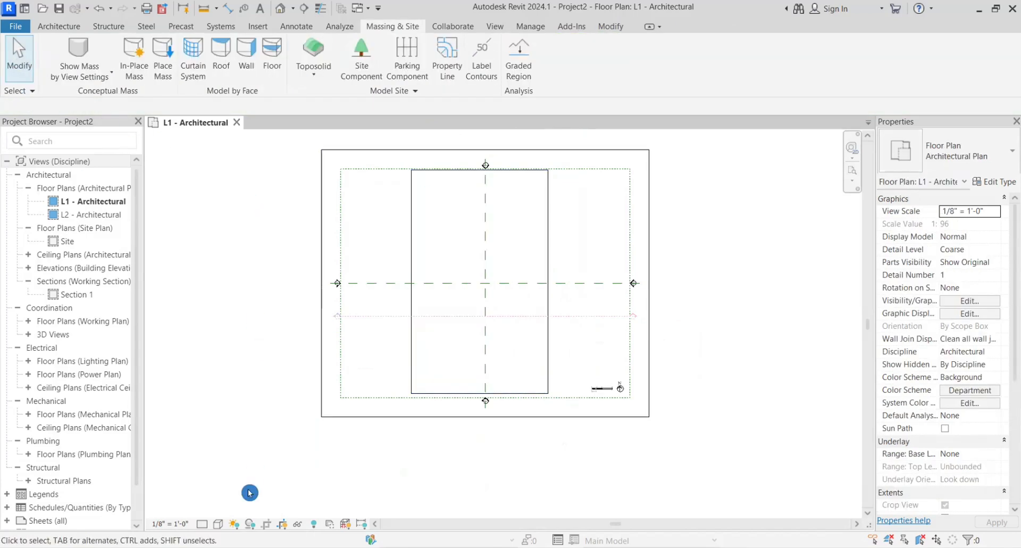
click(218, 524)
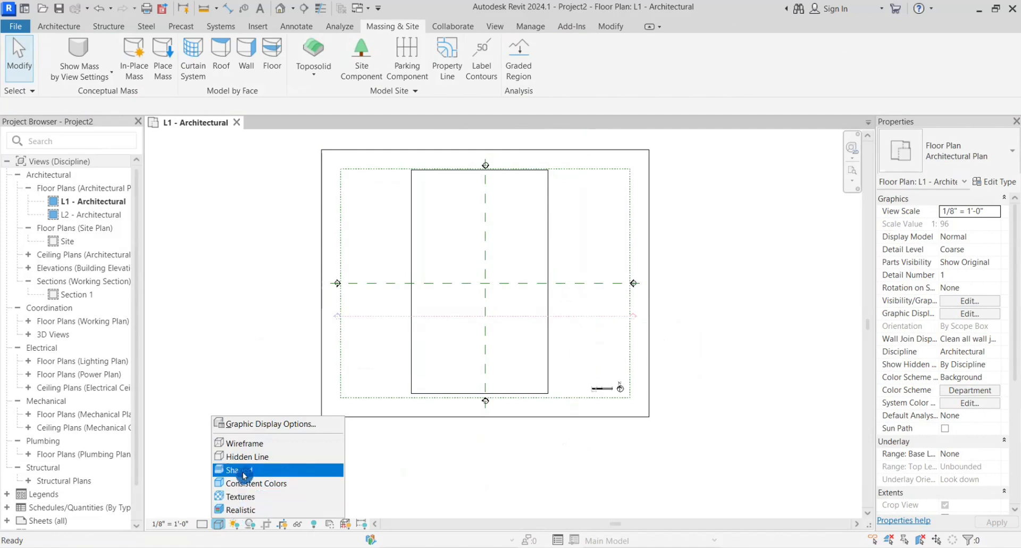
click(240, 508)
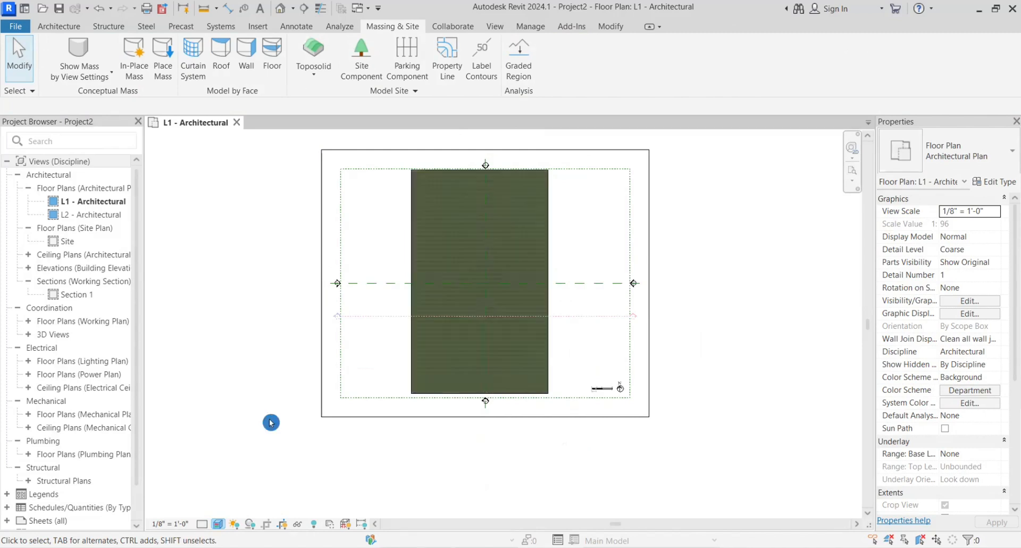
scroll(491, 284, up, 3)
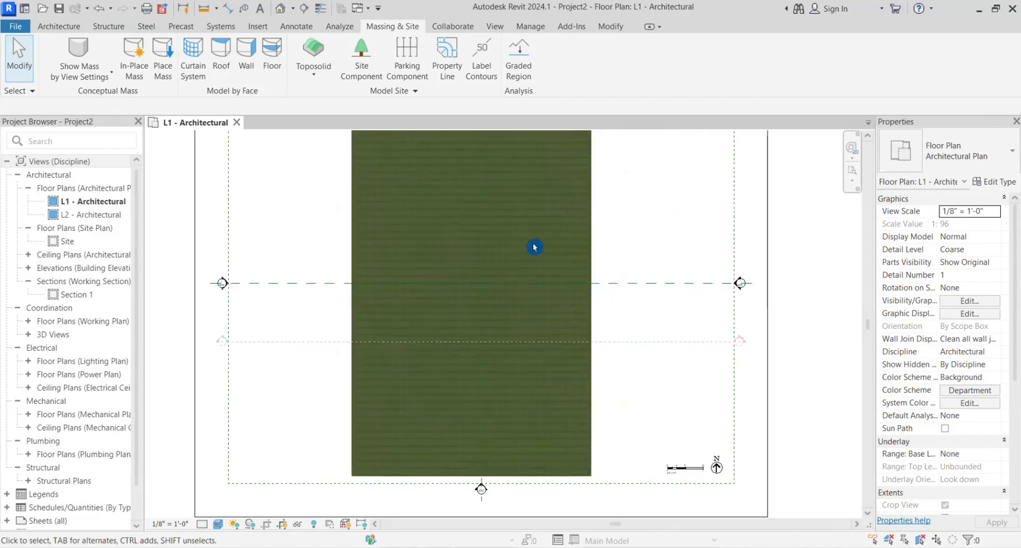
scroll(455, 308, down, 1)
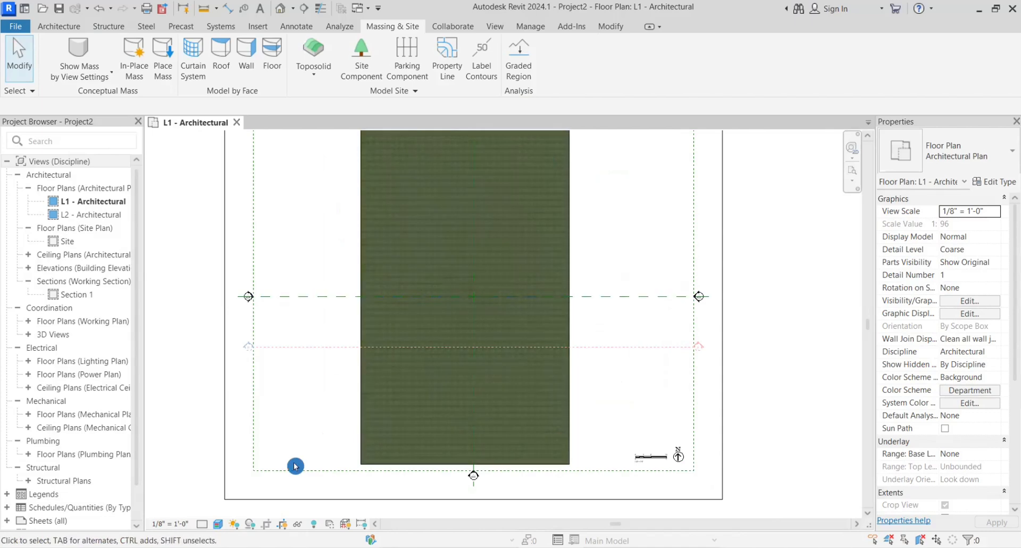
scroll(312, 405, down, 1)
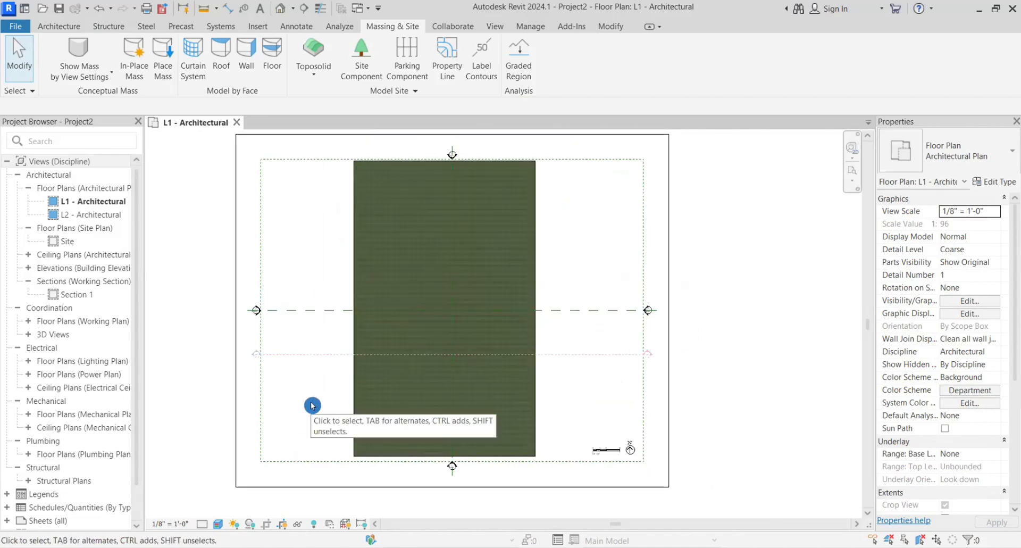
scroll(527, 289, down, 2)
scroll(519, 287, up, 2)
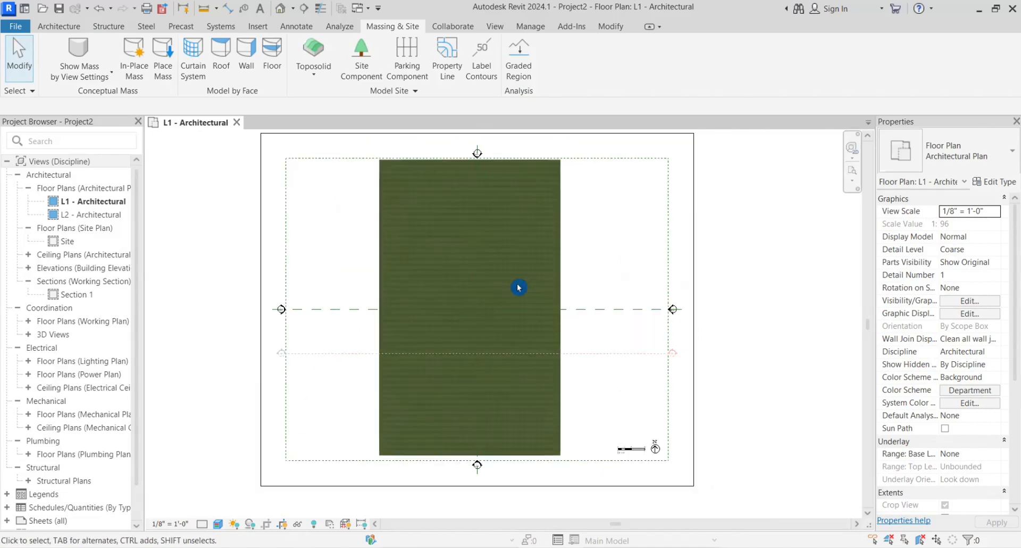
scroll(519, 287, up, 1)
scroll(546, 246, down, 2)
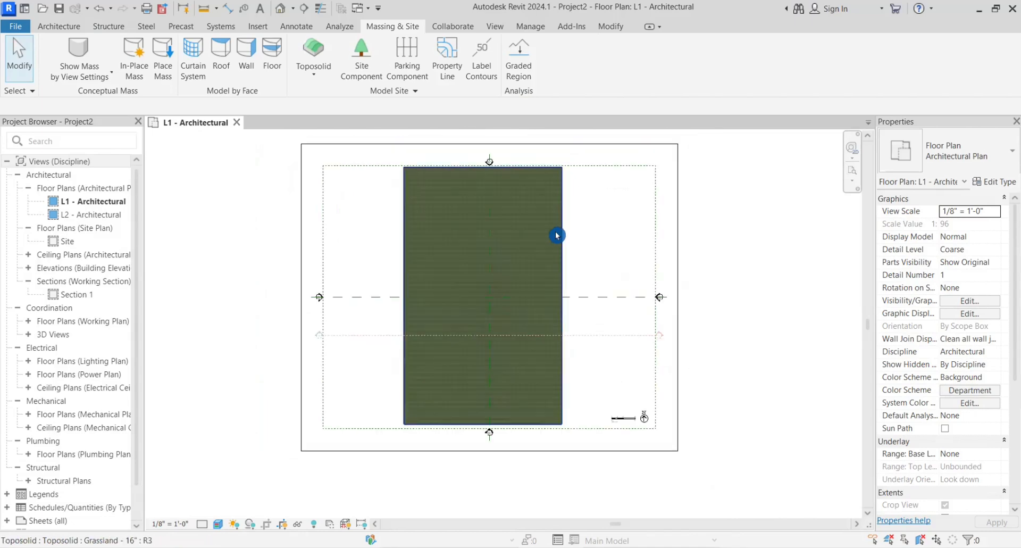
Step: Modify the toposolid's sub-elements, setting the elevation of its upper short edge in plan to 20'
click(554, 234)
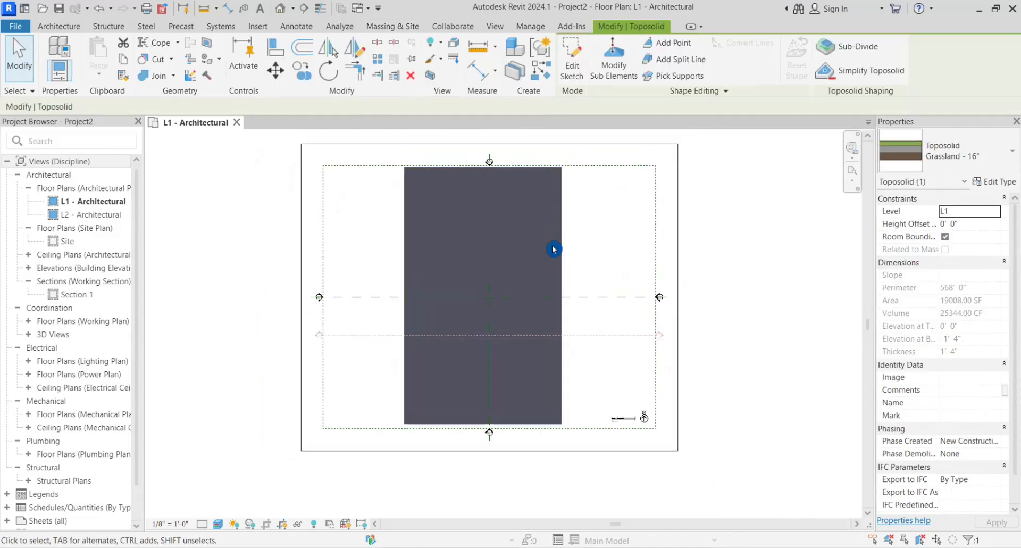
click(614, 57)
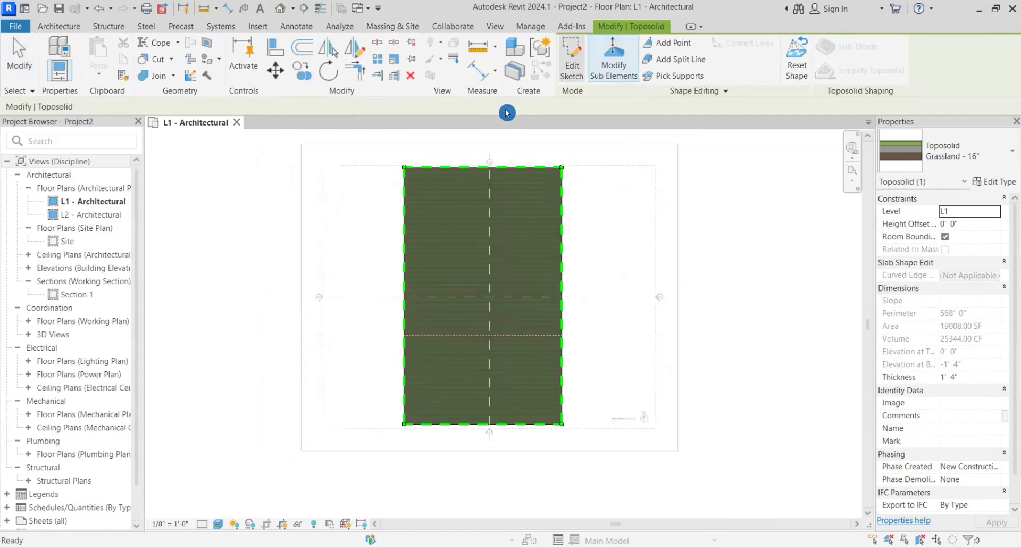
click(483, 169)
scroll(536, 257, up, 3)
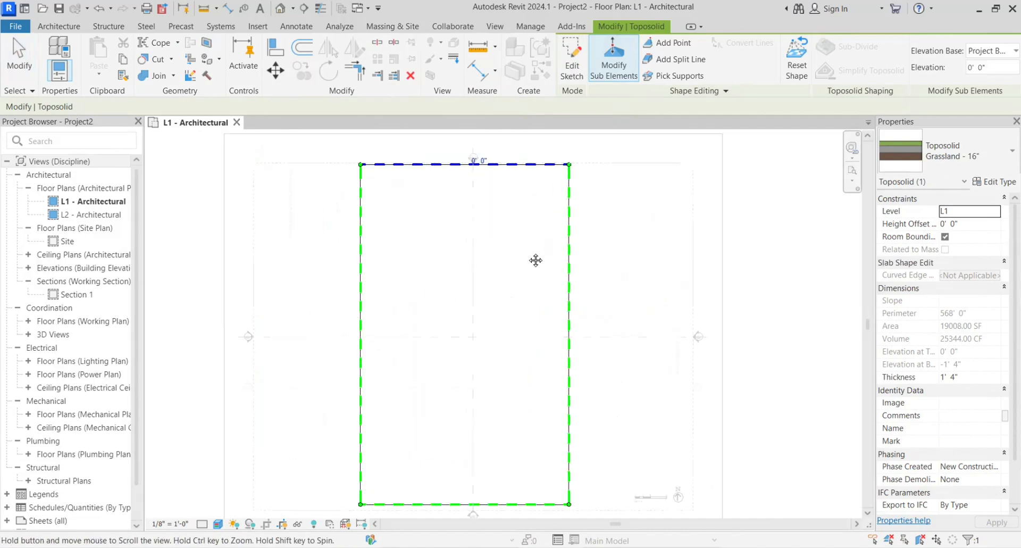
click(461, 250)
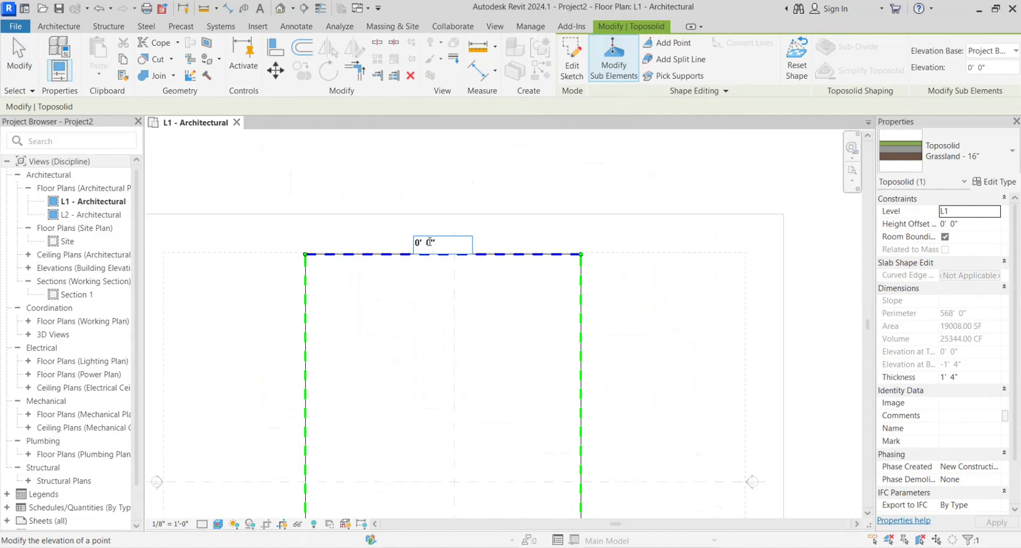
drag(430, 242, 381, 238)
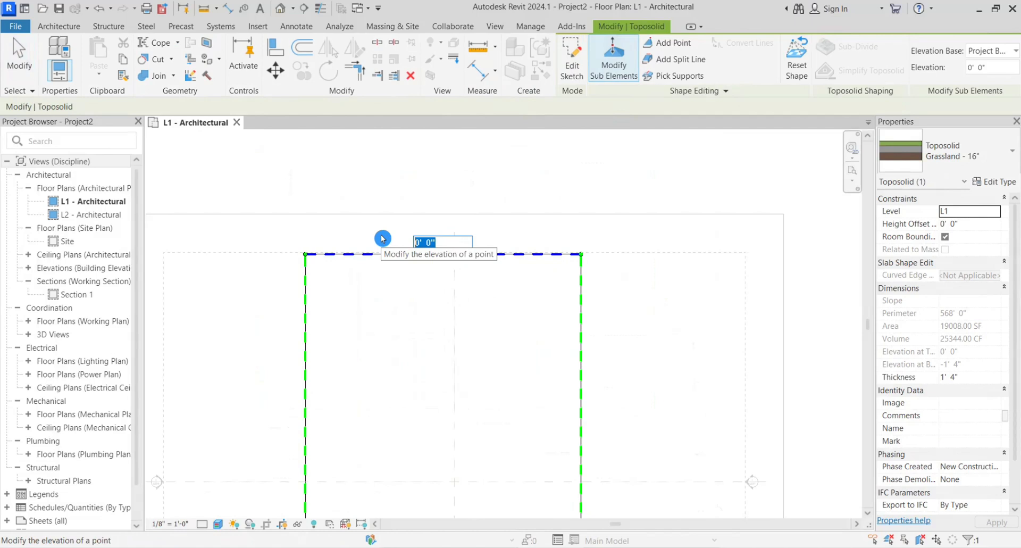
text(2)
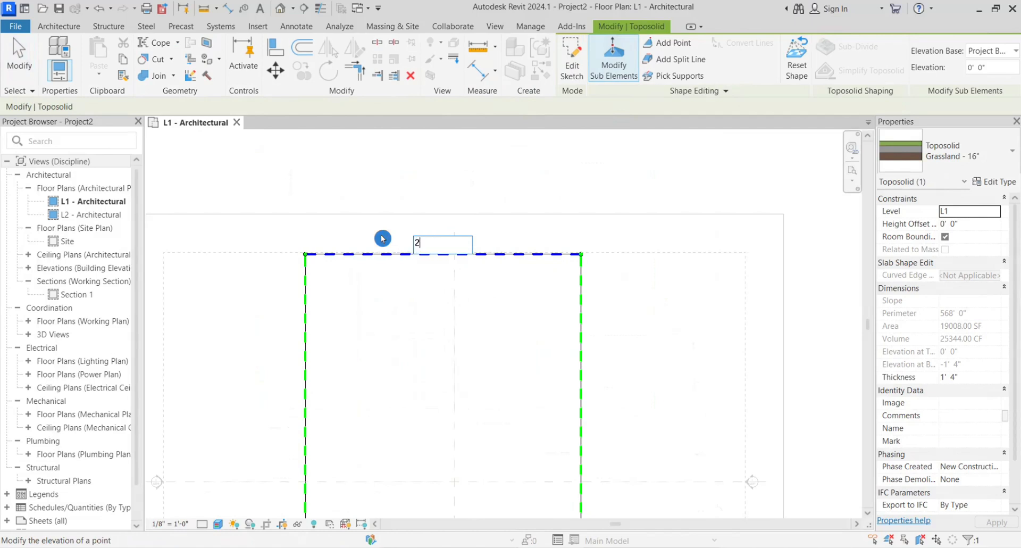
text(0)
key(Return)
scroll(540, 215, down, 1)
scroll(540, 215, down, 2)
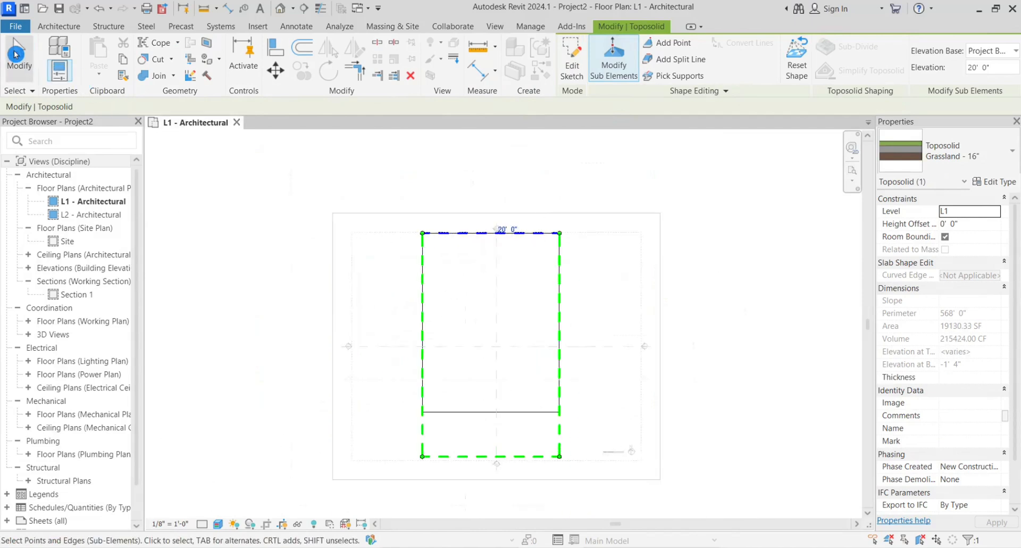
click(16, 54)
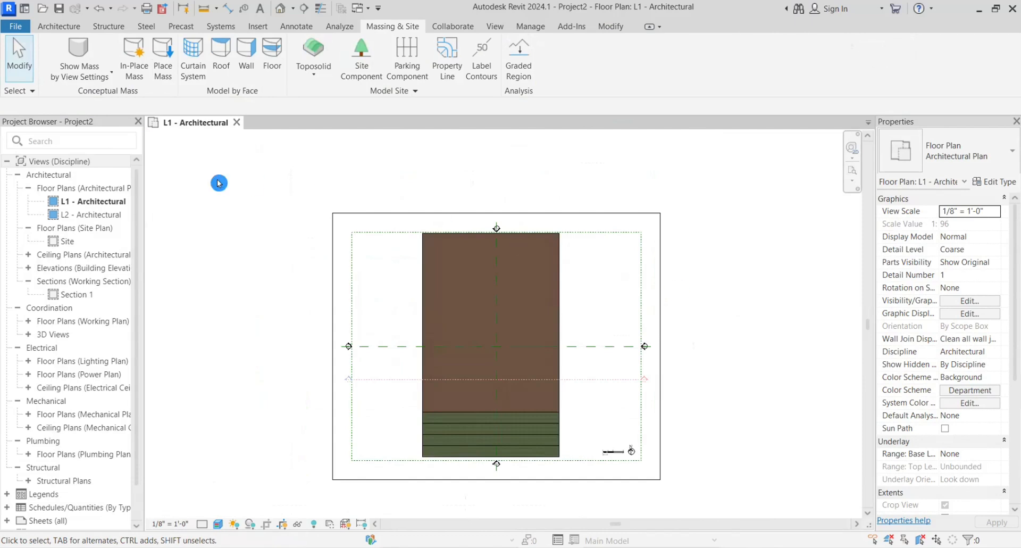
Step: Open the default 3D view, orbit to the toposolid's raised end and set the visual style to Textures
click(64, 240)
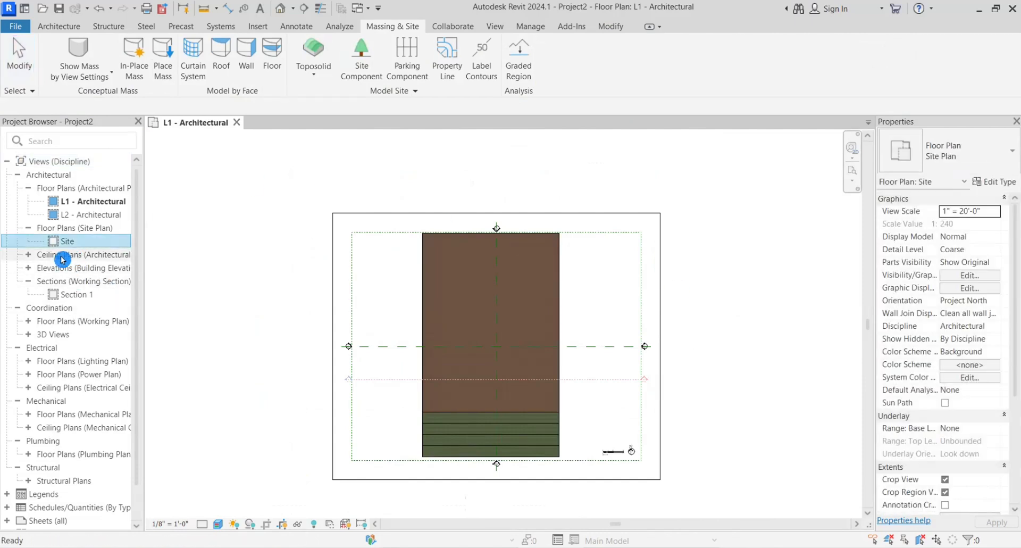
click(280, 8)
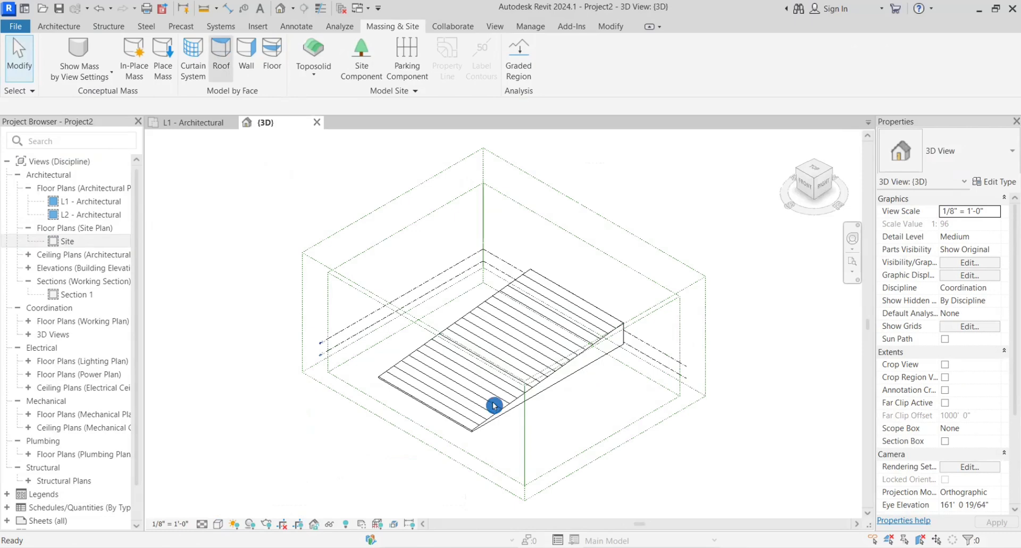
shift+middle_drag(551, 368, 478, 425)
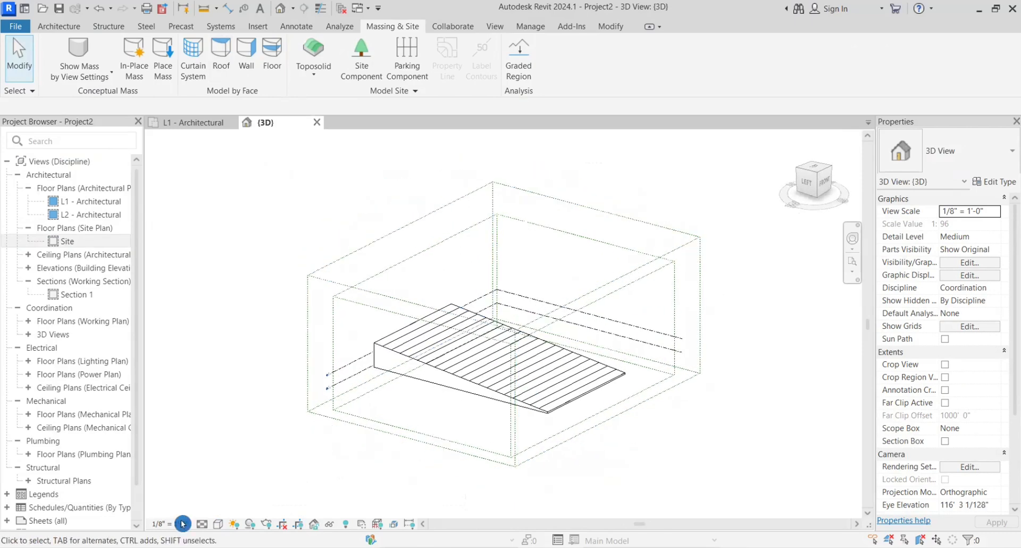
click(218, 523)
click(238, 497)
scroll(478, 350, up, 5)
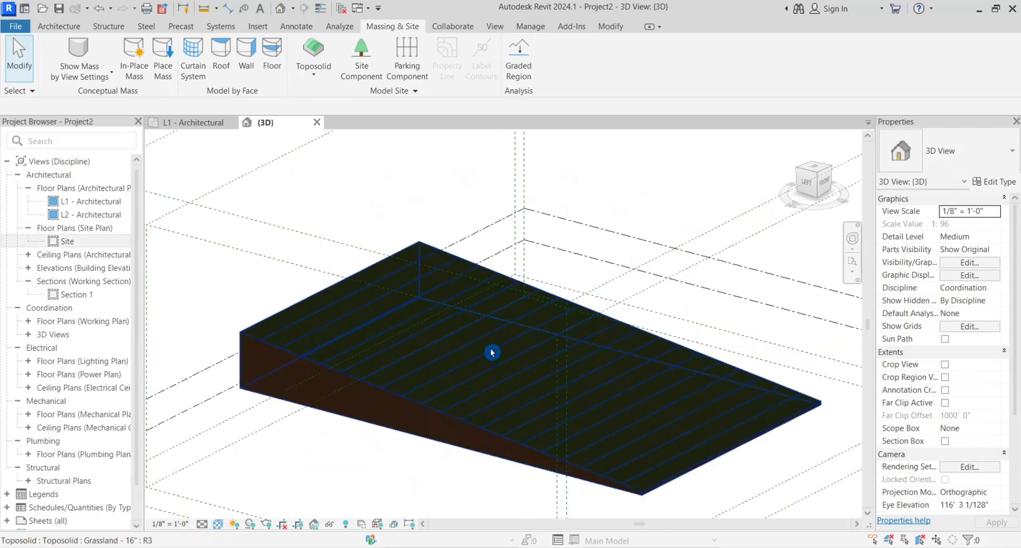
Step: Open the Site floor plan and start a sub-division of the sloped toposolid
double_click(71, 243)
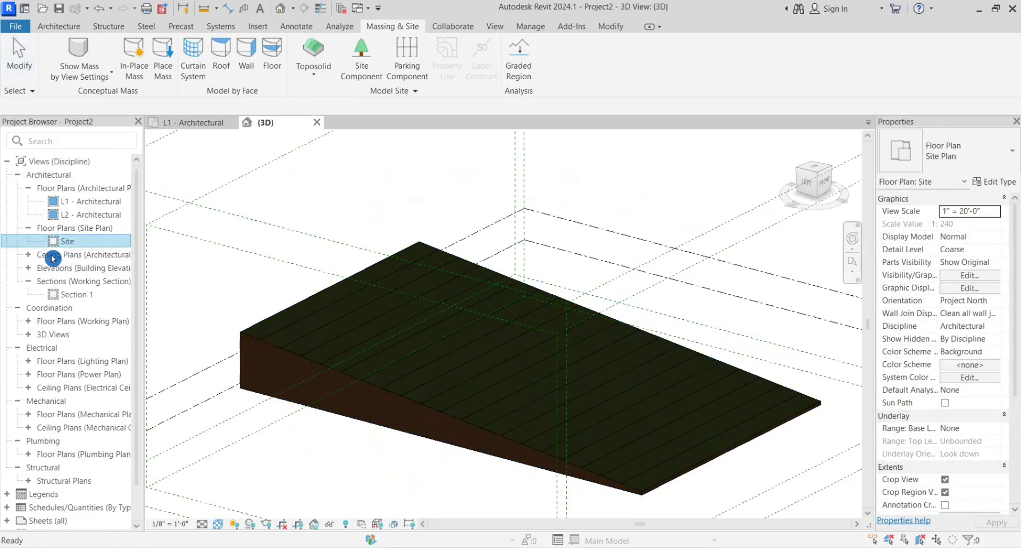
scroll(659, 341, up, 2)
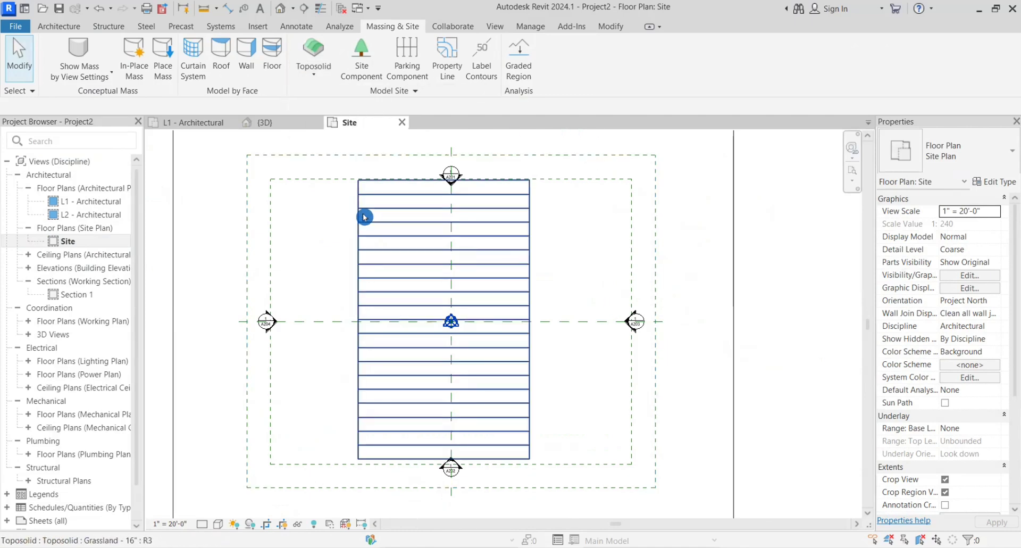
click(524, 269)
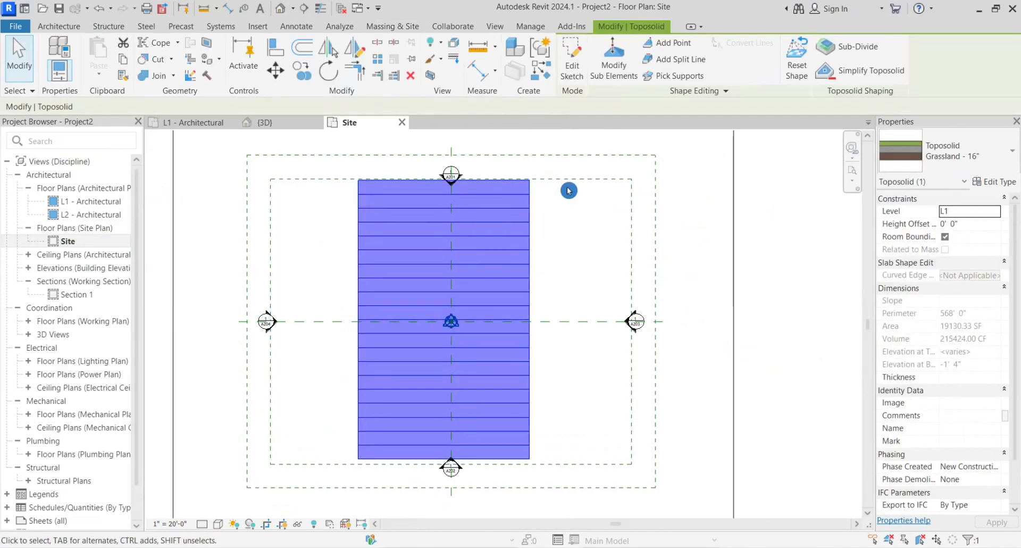
click(858, 50)
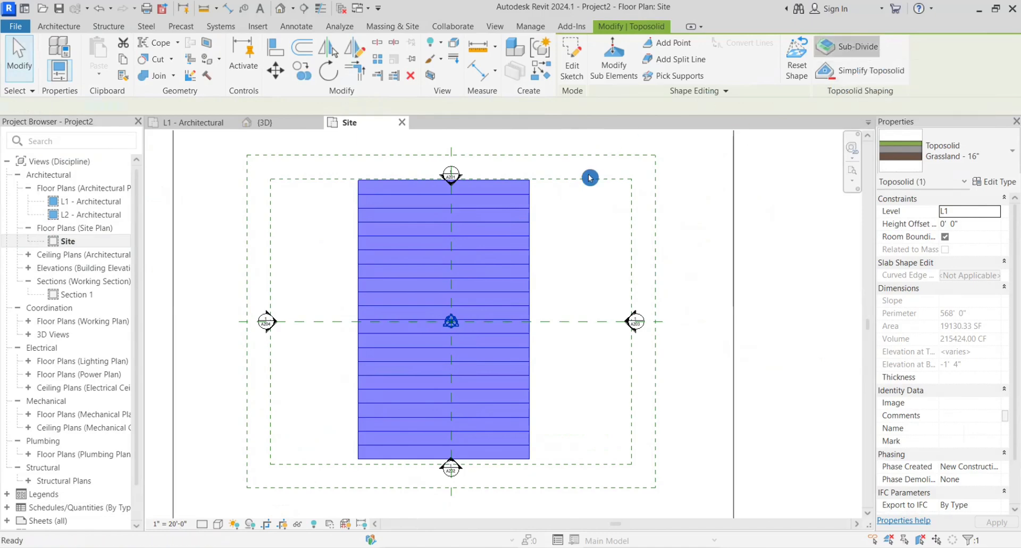
scroll(364, 337, up, 2)
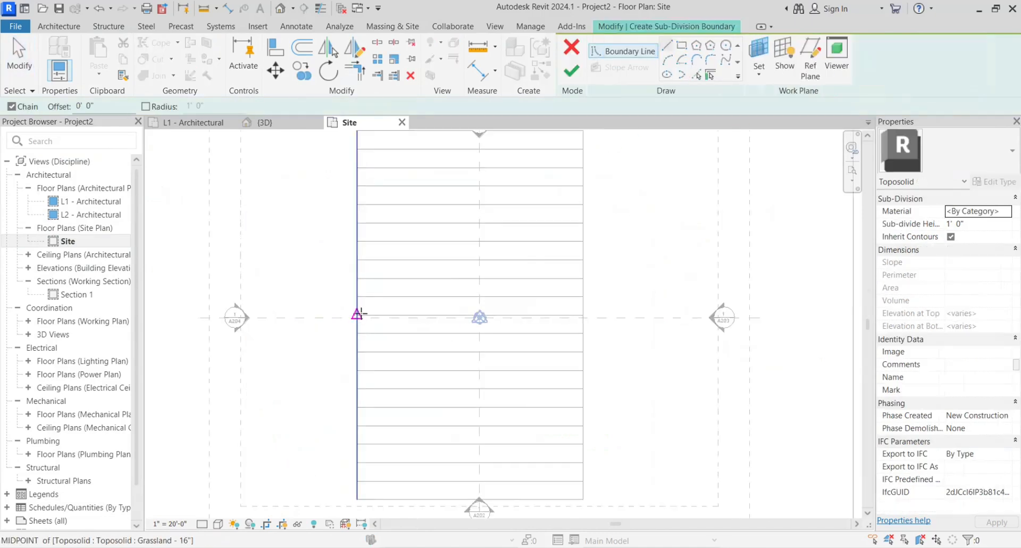
click(357, 315)
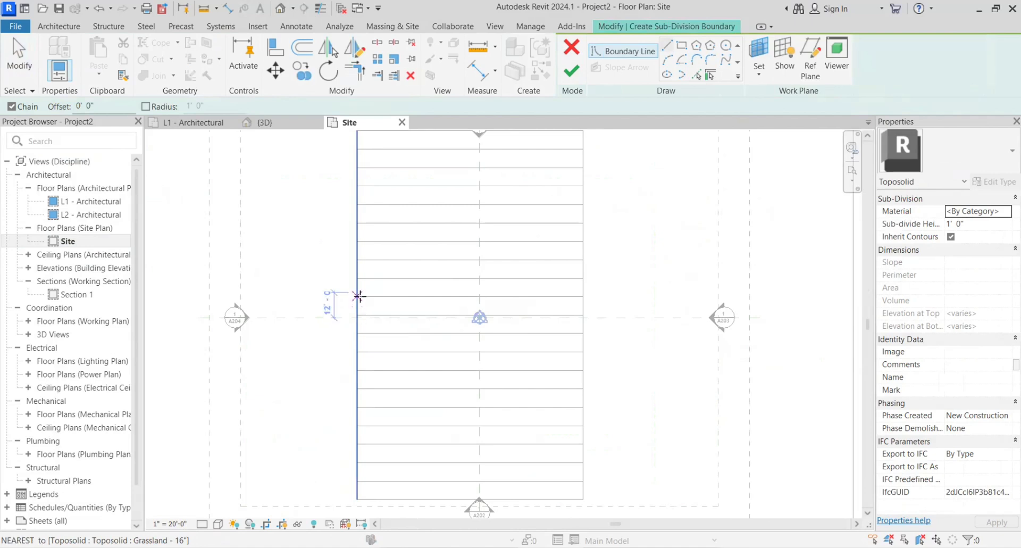
scroll(359, 300, down, 2)
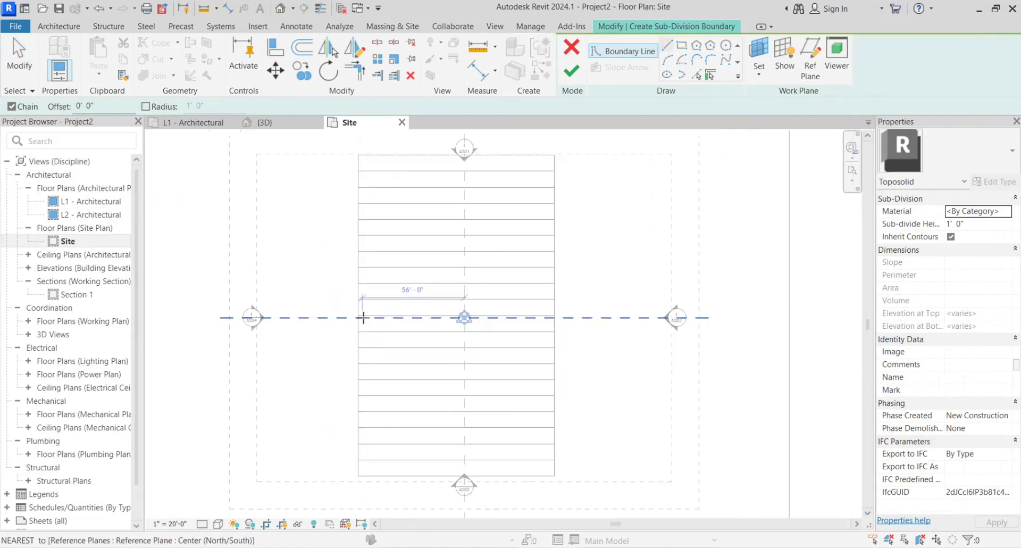
scroll(358, 306, up, 2)
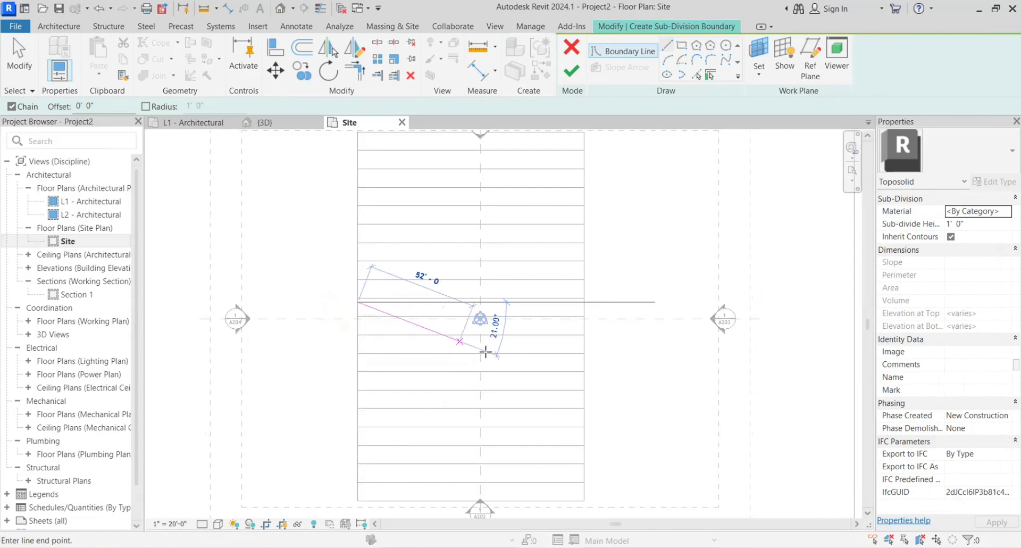
click(568, 217)
Step: Sketch a rectangular sub-division boundary about 108' by 15' 3" across the toposolid's full width near its middle
click(683, 49)
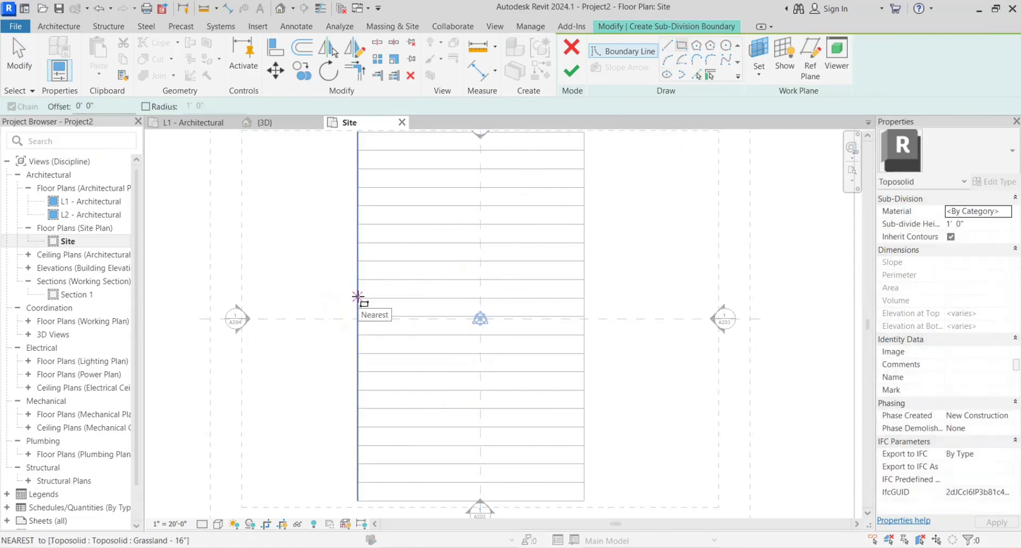
click(358, 296)
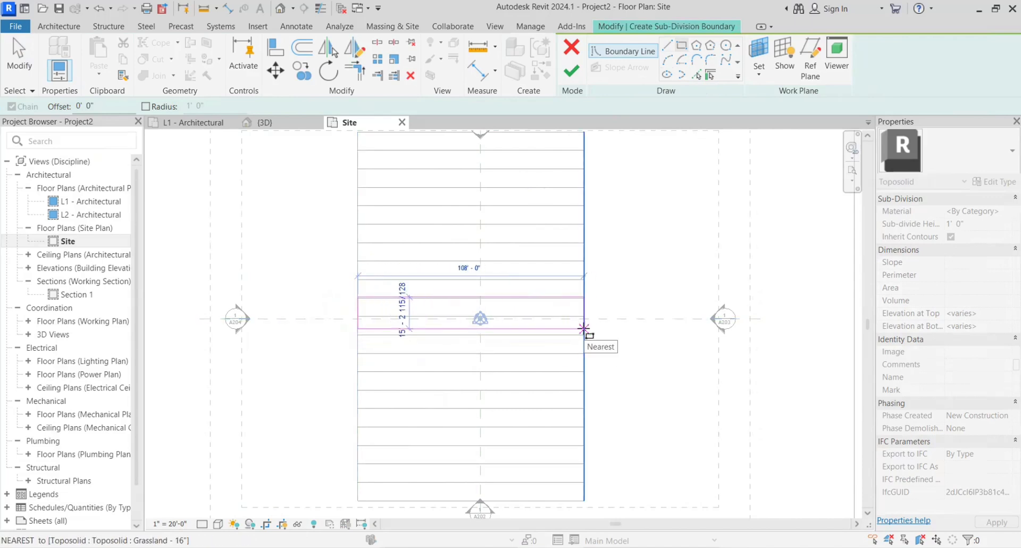
click(583, 328)
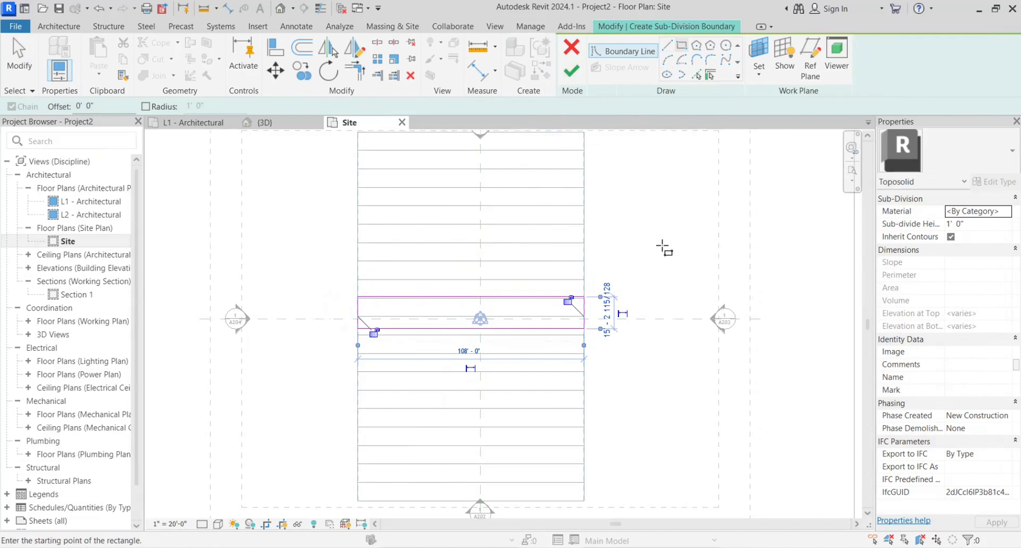
Step: Set the sub-division's sub-divide height to 3" and leave the rectangle tool
click(983, 224)
click(922, 215)
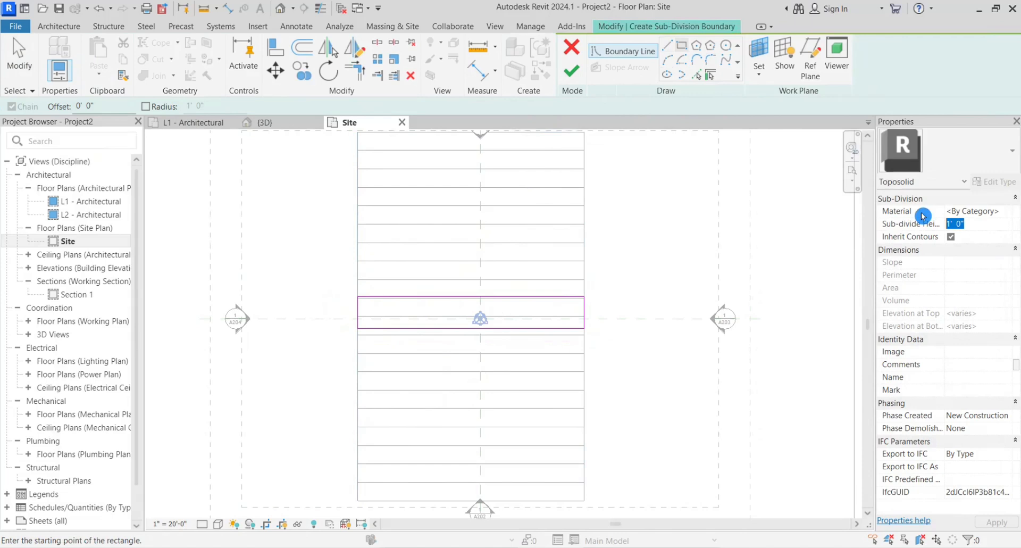
text(3)
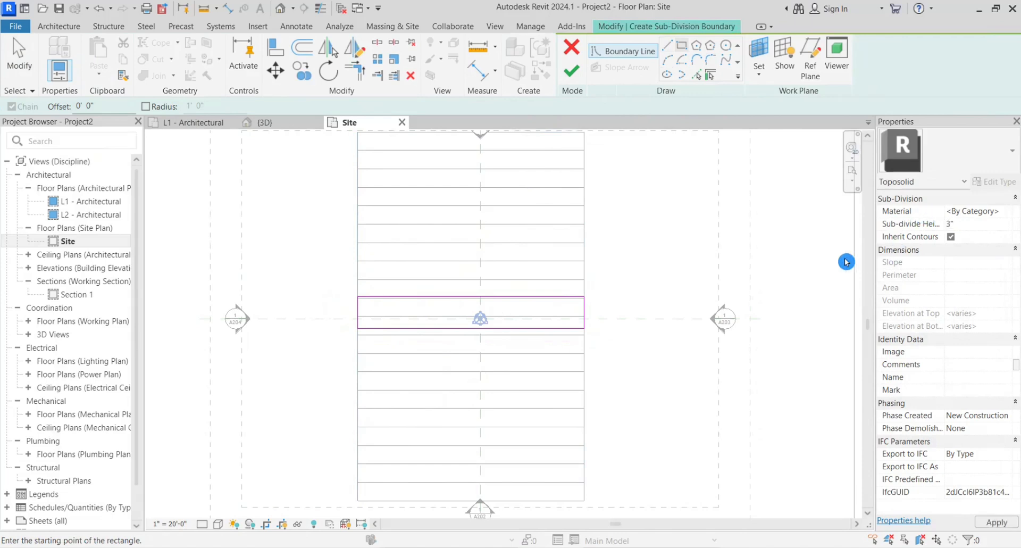
click(14, 65)
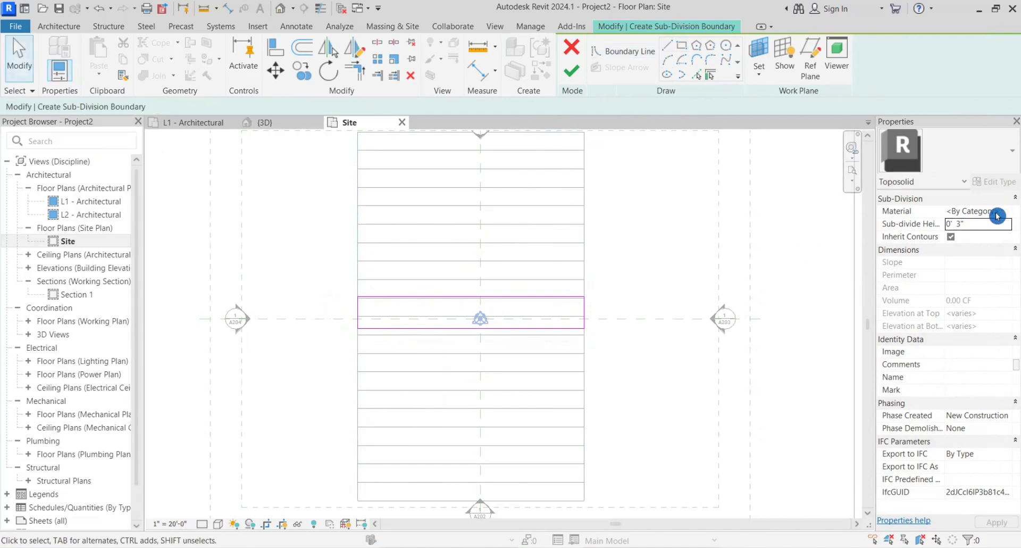
Step: Turn off Inherit Contours for the sub-division and assign it the Asphalt, Pavement, Light Grey material
click(952, 237)
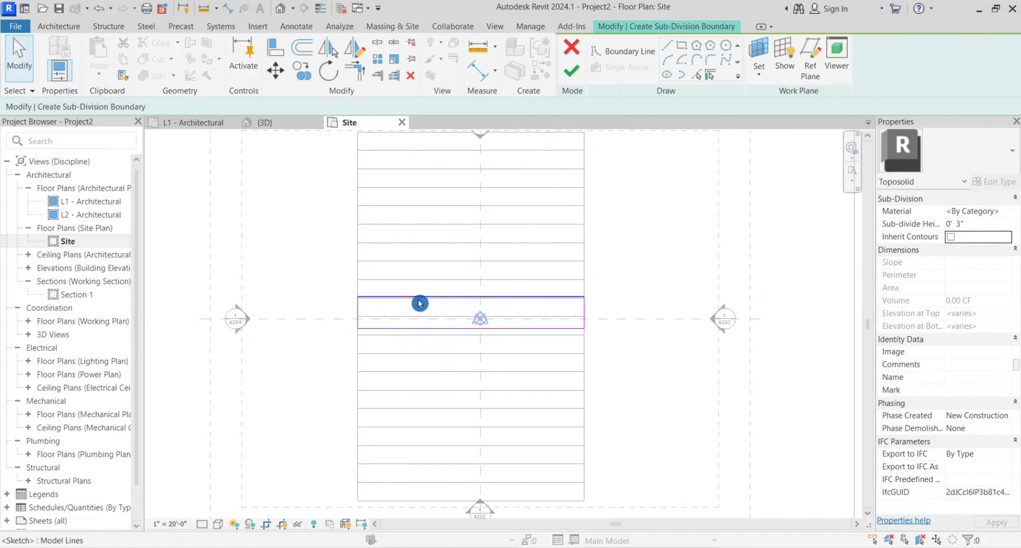
scroll(423, 339, up, 2)
scroll(423, 339, up, 1)
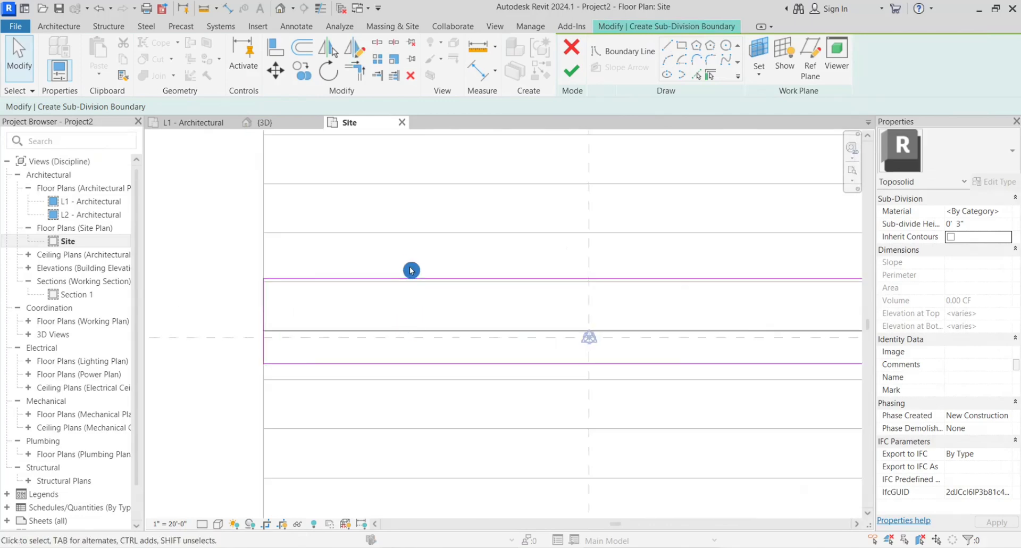
scroll(372, 326, down, 1)
scroll(372, 326, down, 2)
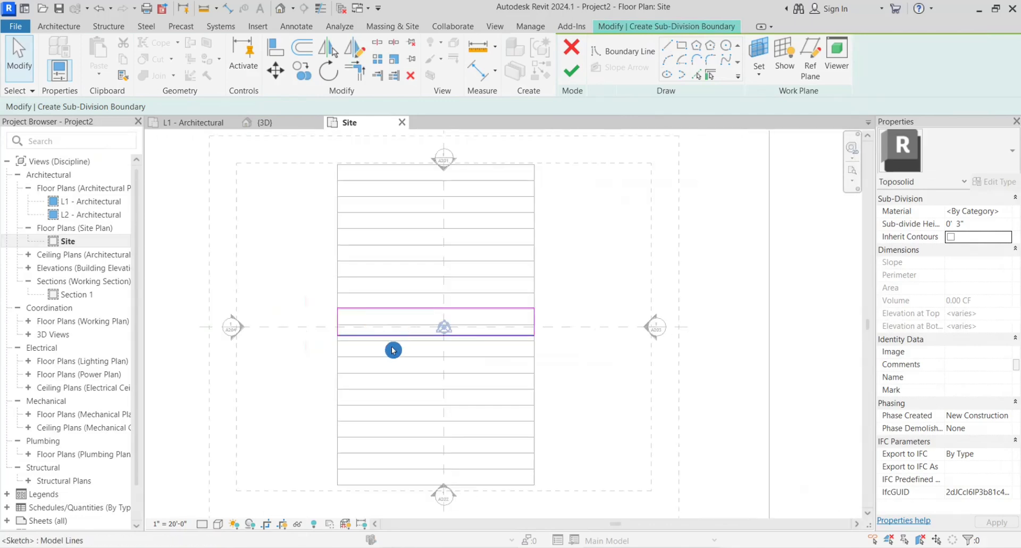
scroll(393, 348, down, 2)
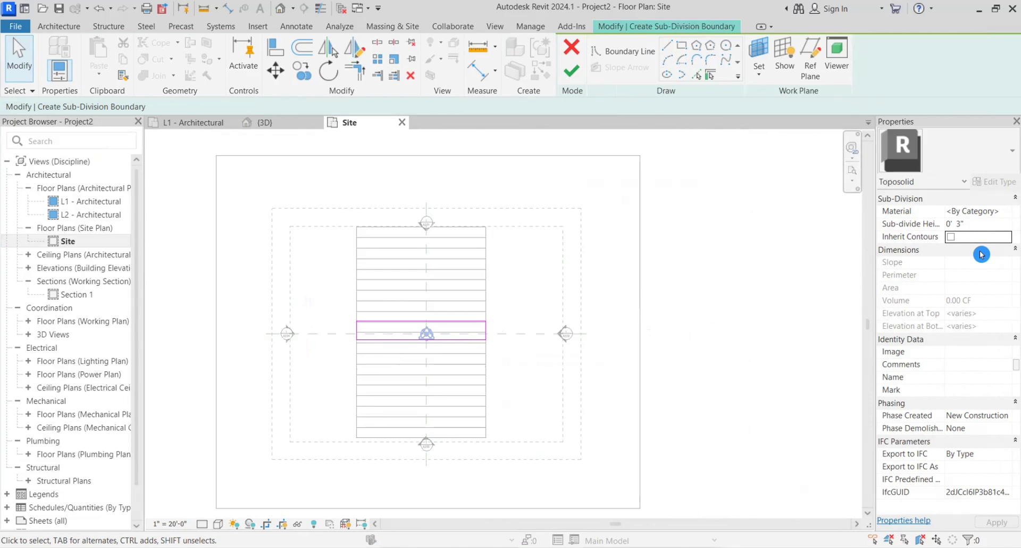
click(1007, 211)
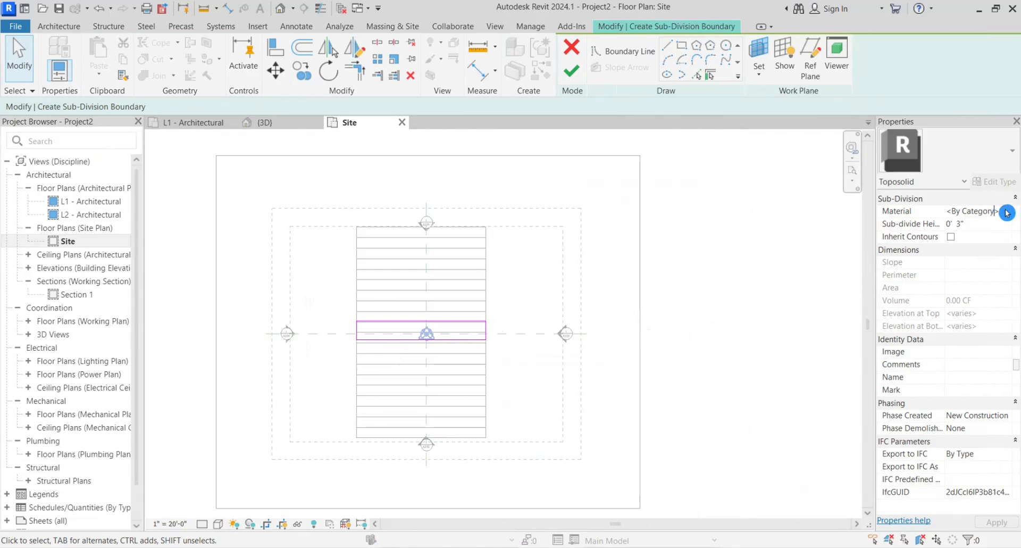
click(1008, 212)
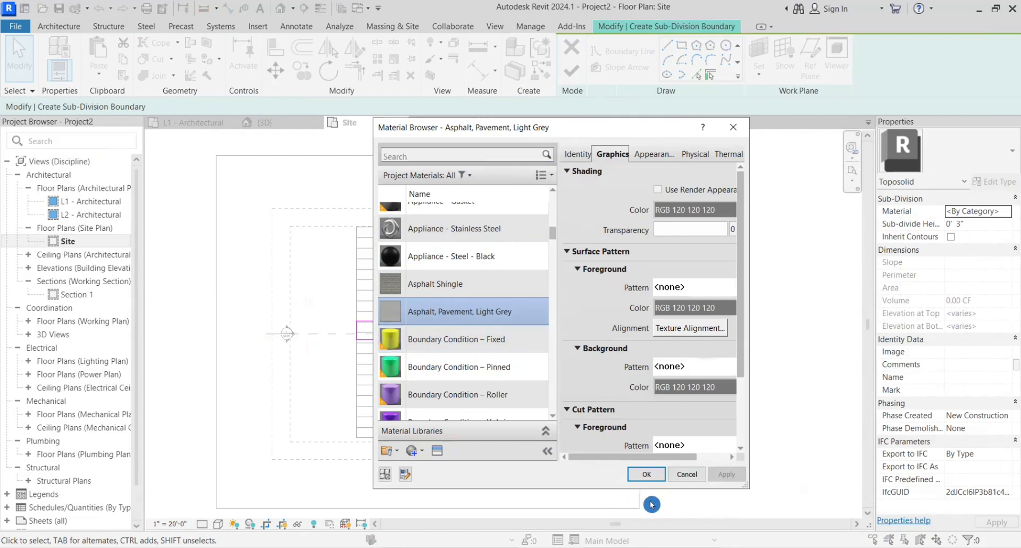
click(652, 474)
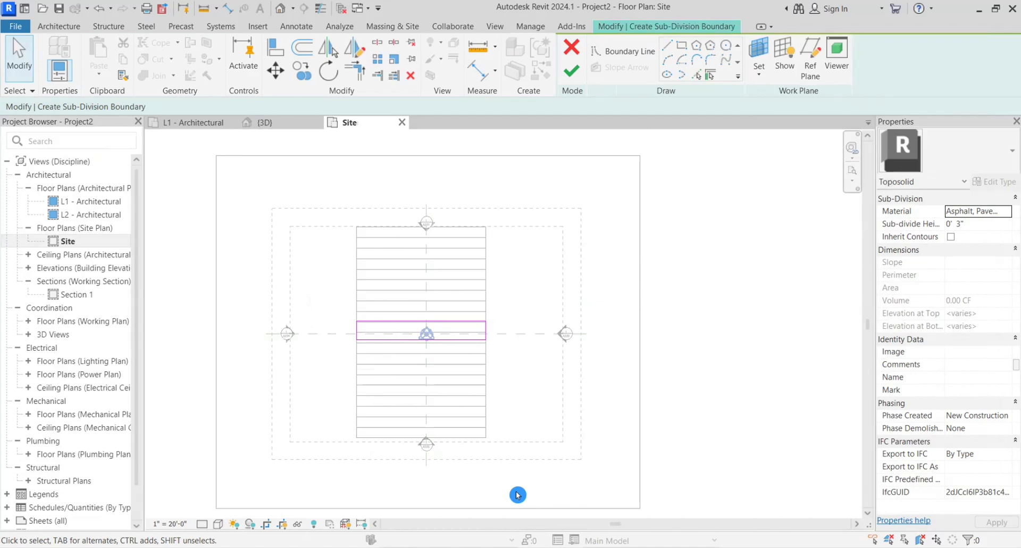
Step: Finish the sub-division boundary sketch to create the asphalt strip across the toposolid
scroll(649, 271, down, 3)
scroll(613, 366, up, 1)
scroll(407, 273, up, 2)
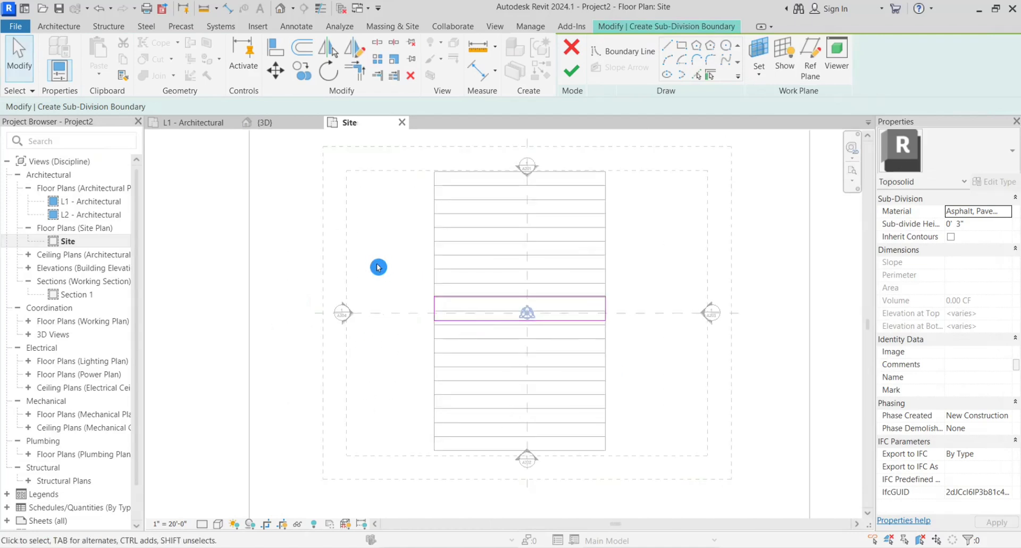
scroll(439, 306, up, 2)
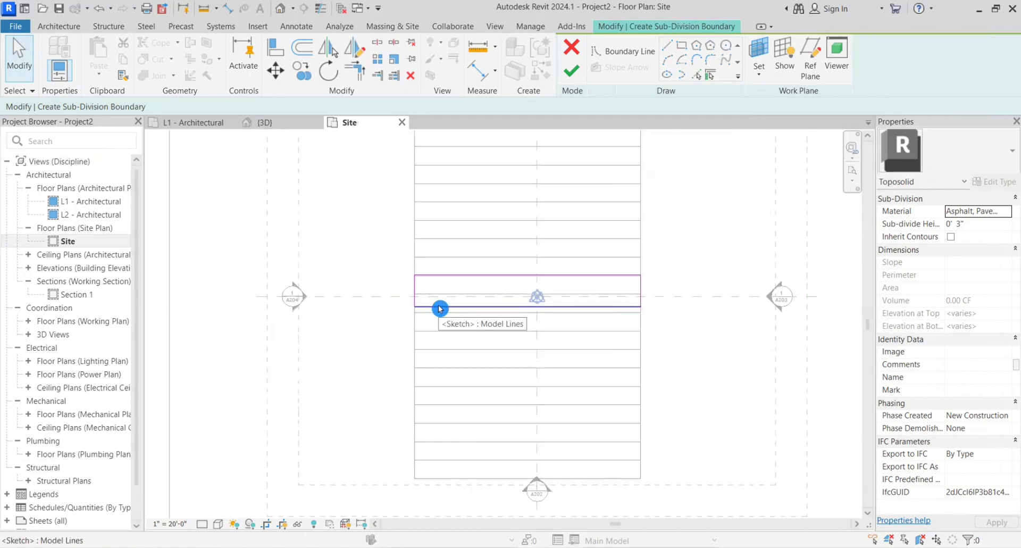
scroll(440, 309, down, 3)
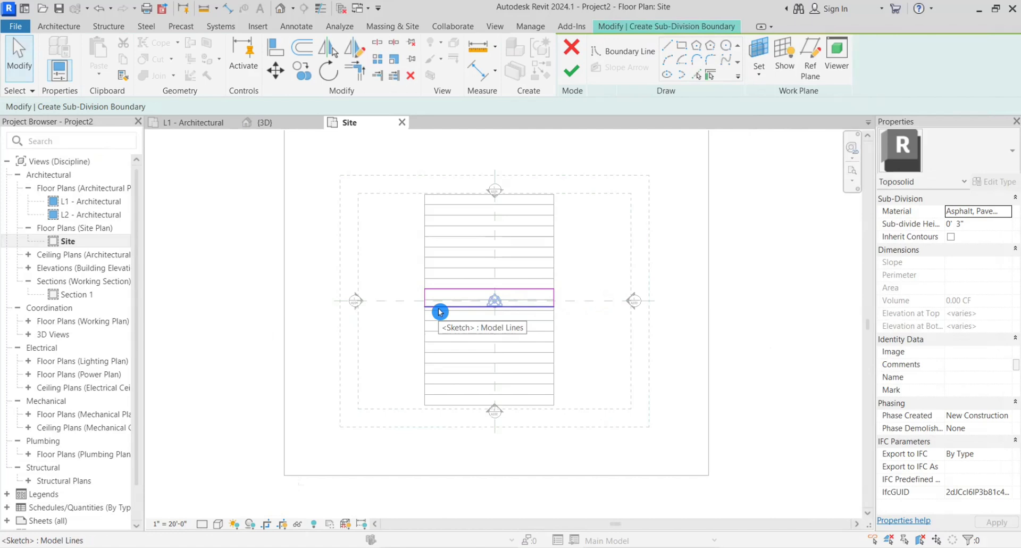
click(572, 71)
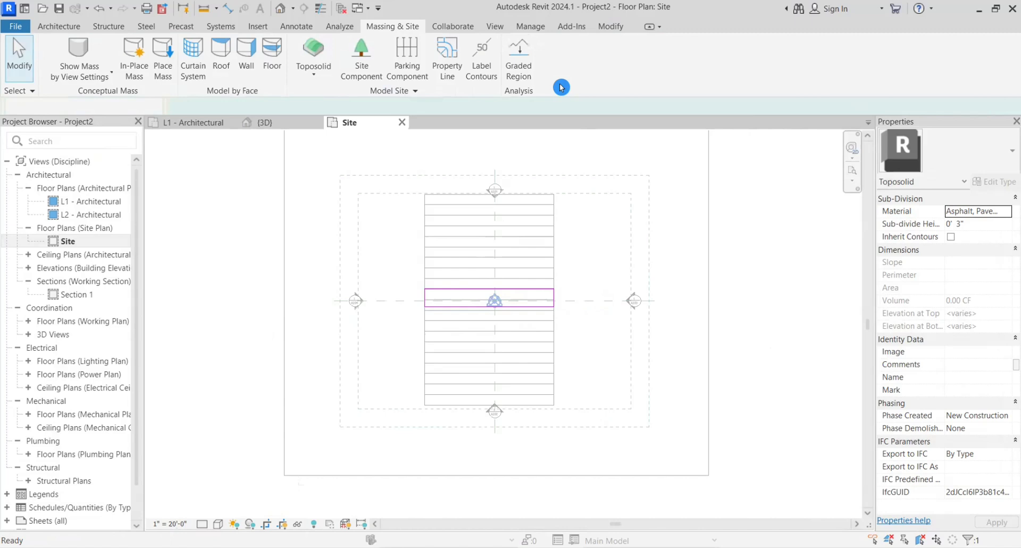
Step: Examine the asphalt sub-division strip and how it sits on the slope in the 3D view from several angles
click(264, 122)
scroll(474, 405, up, 4)
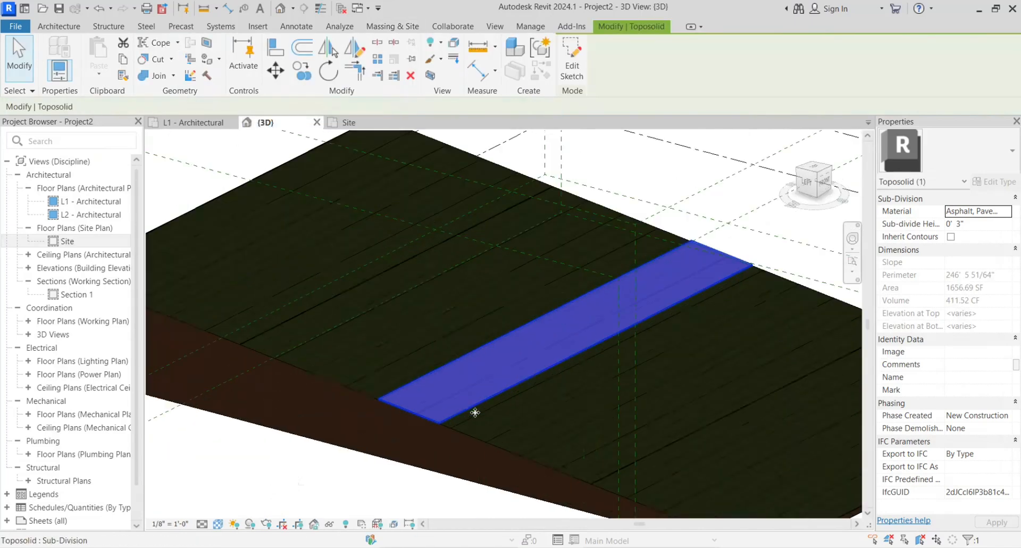
scroll(445, 395, up, 2)
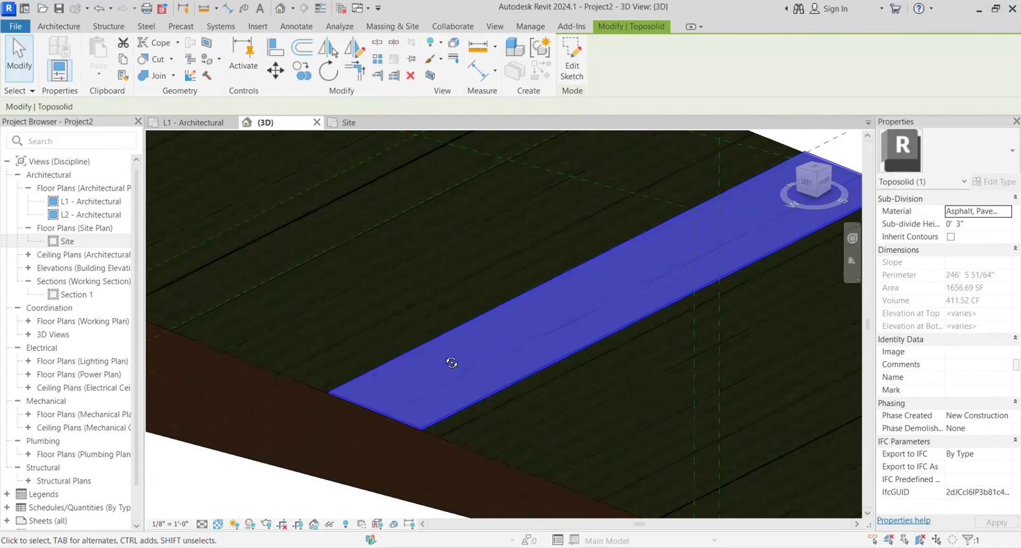
shift+middle_drag(451, 362, 415, 343)
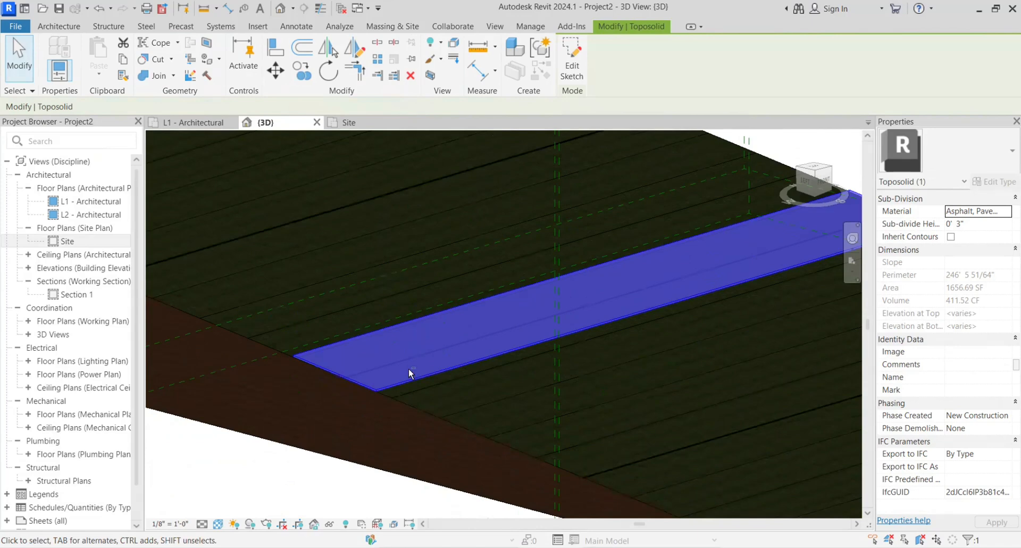
middle_drag(420, 375, 290, 432)
middle_drag(322, 373, 351, 335)
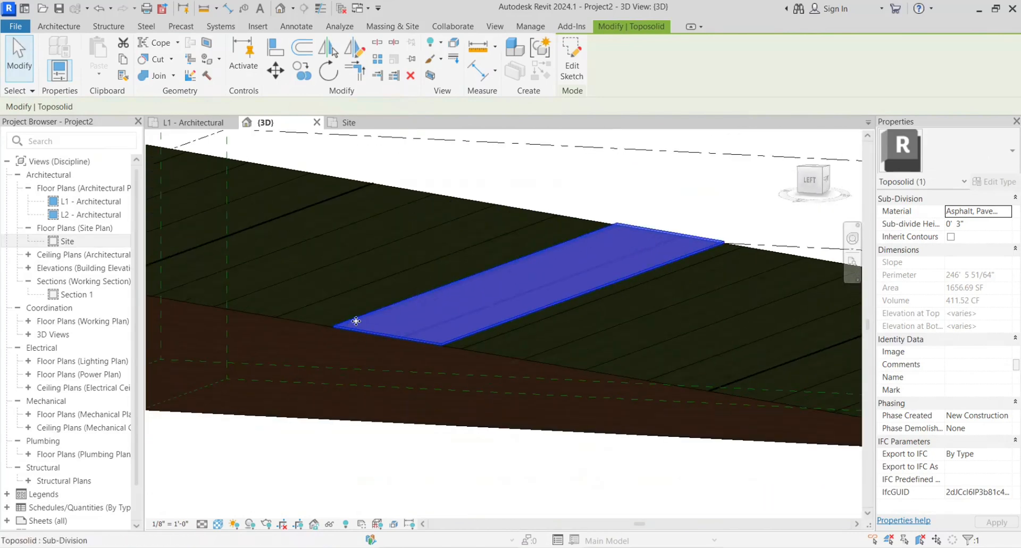
scroll(364, 327, down, 2)
scroll(393, 342, up, 4)
scroll(371, 302, down, 2)
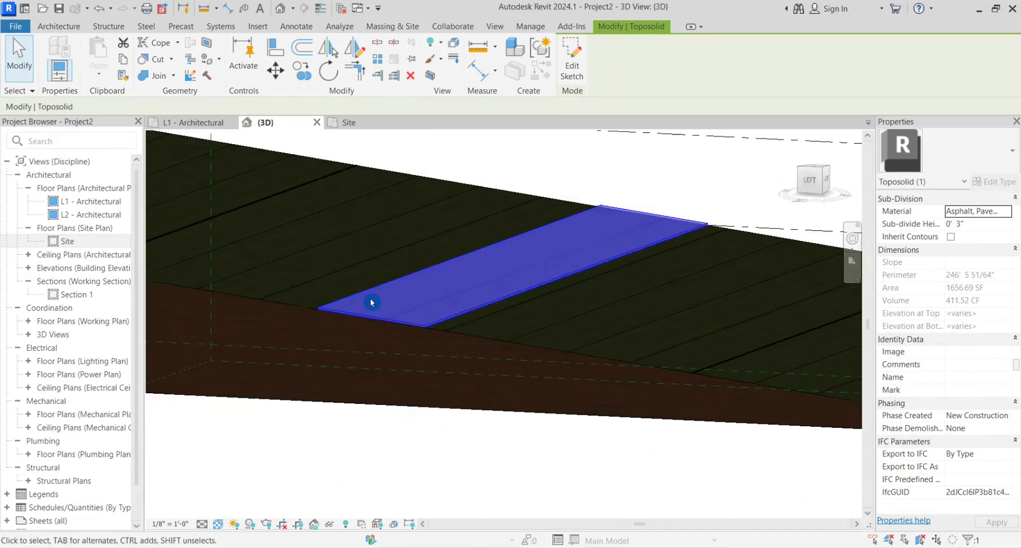
shift+middle_drag(370, 299, 496, 357)
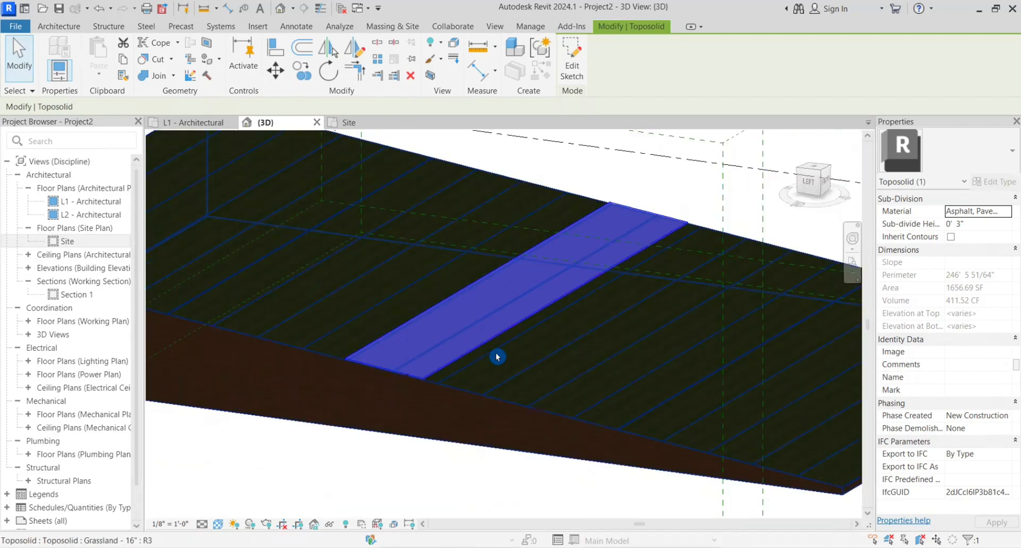
Step: In the Site floor plan, add a row of 14 shape points to the Grassland toposolid just below the asphalt strip, spanning its full width
click(351, 123)
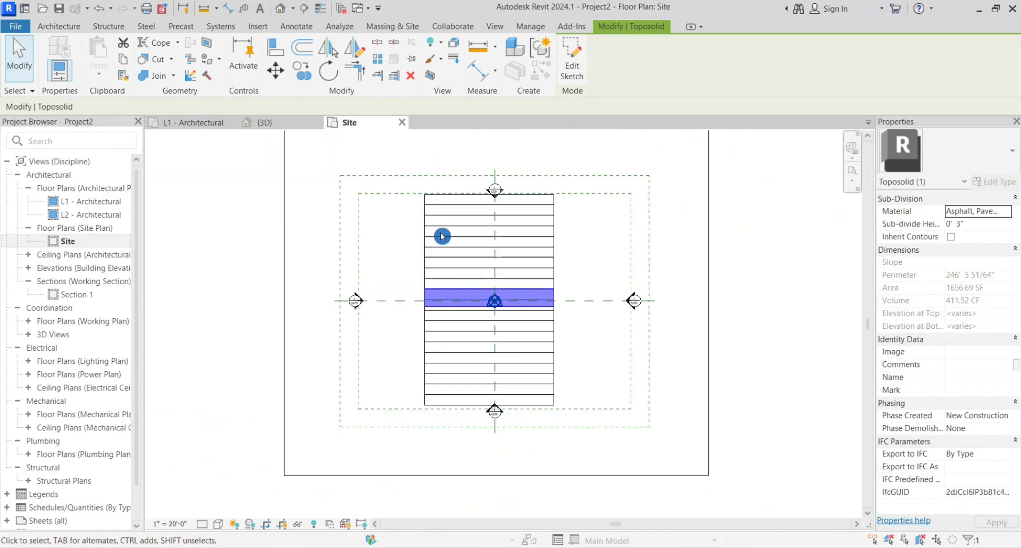
scroll(455, 315, up, 5)
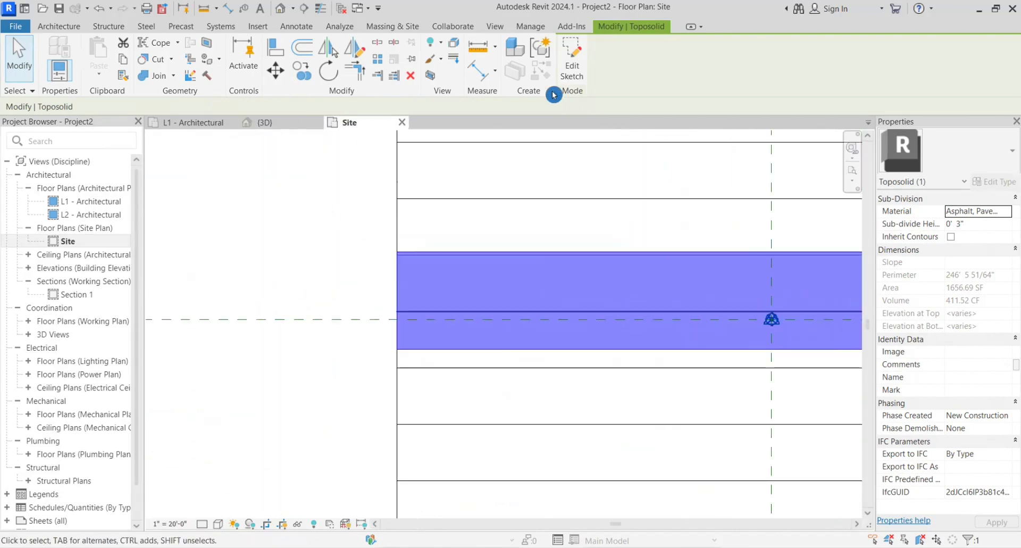
click(403, 207)
scroll(365, 189, down, 1)
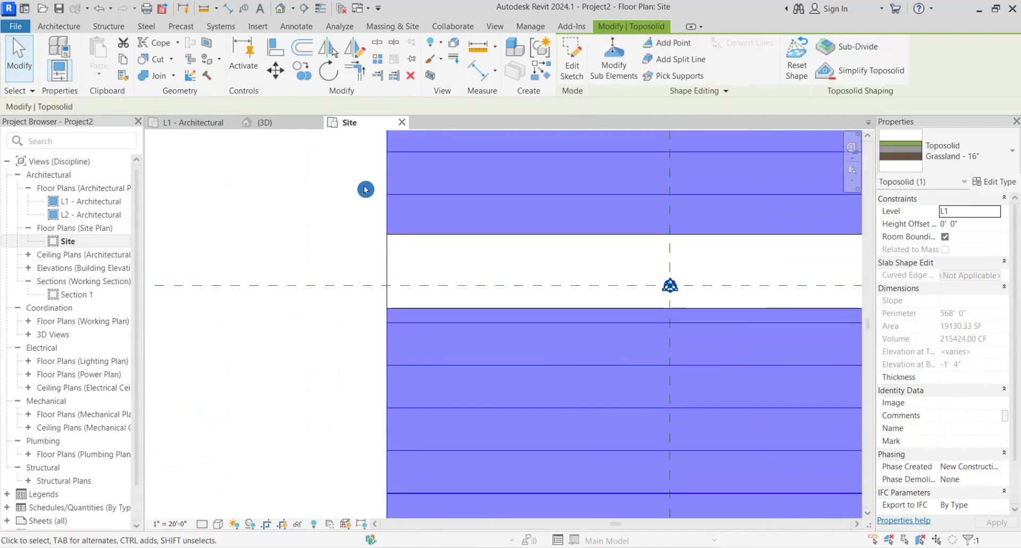
click(669, 44)
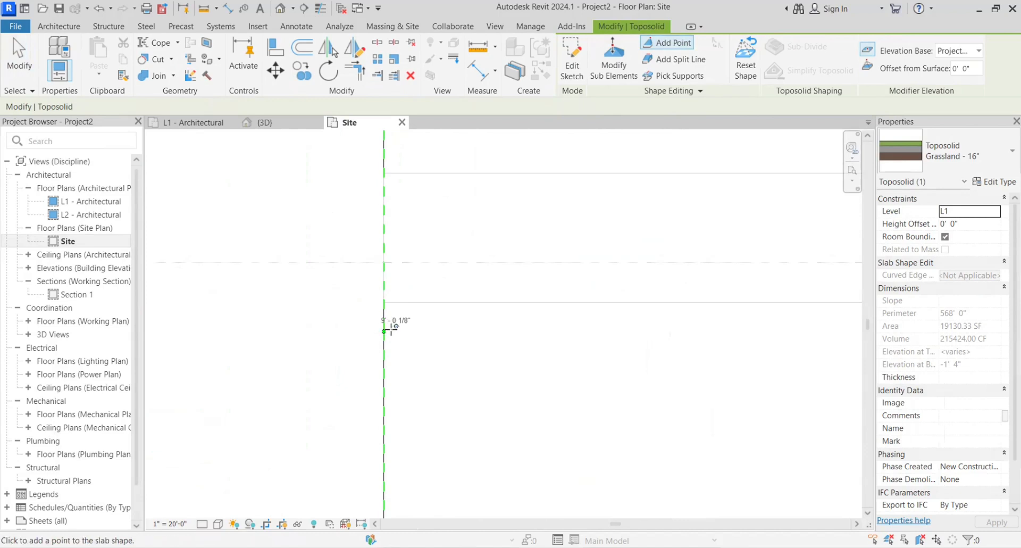
click(386, 331)
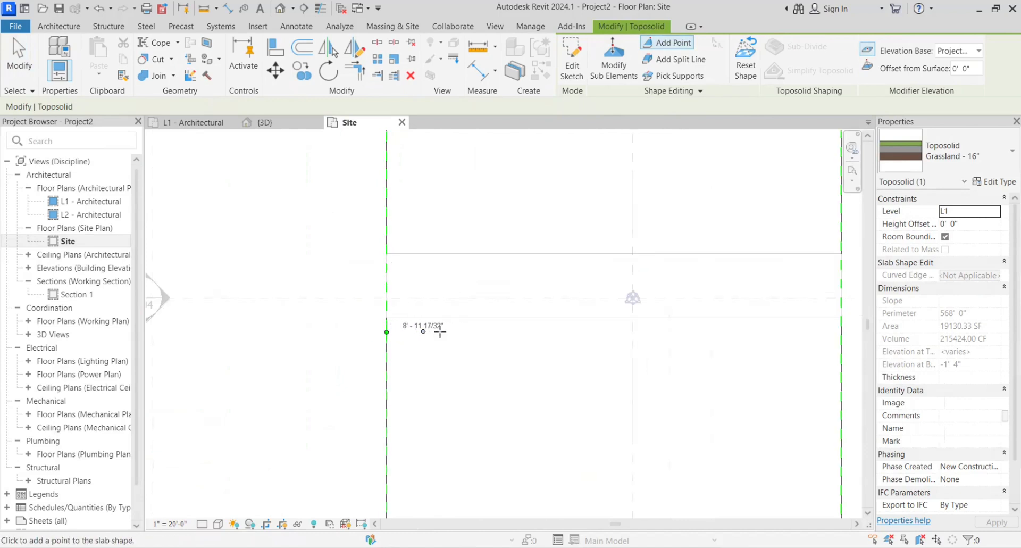
click(459, 332)
scroll(446, 334, down, 2)
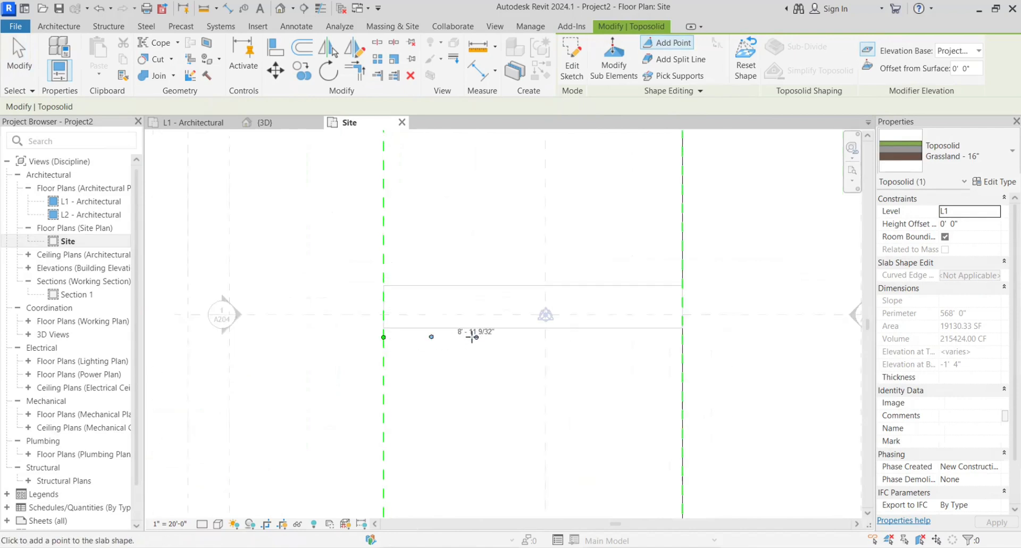
click(406, 336)
click(437, 336)
click(451, 337)
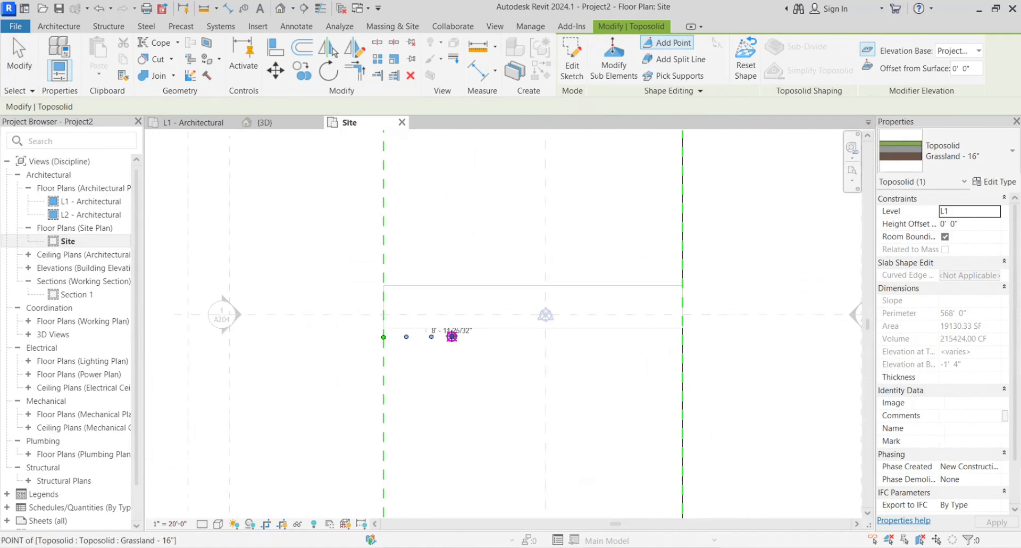
middle_drag(453, 336, 444, 336)
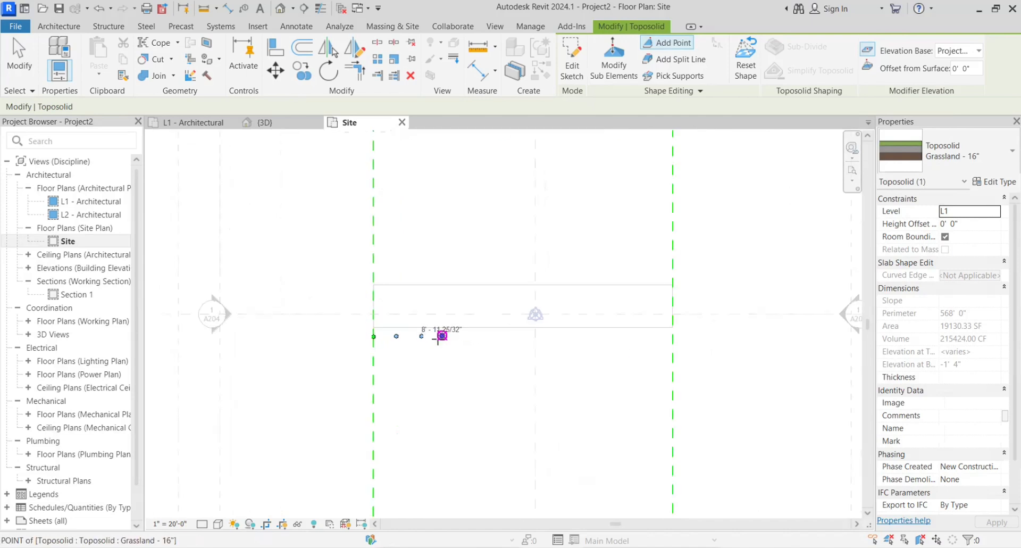
scroll(446, 336, up, 1)
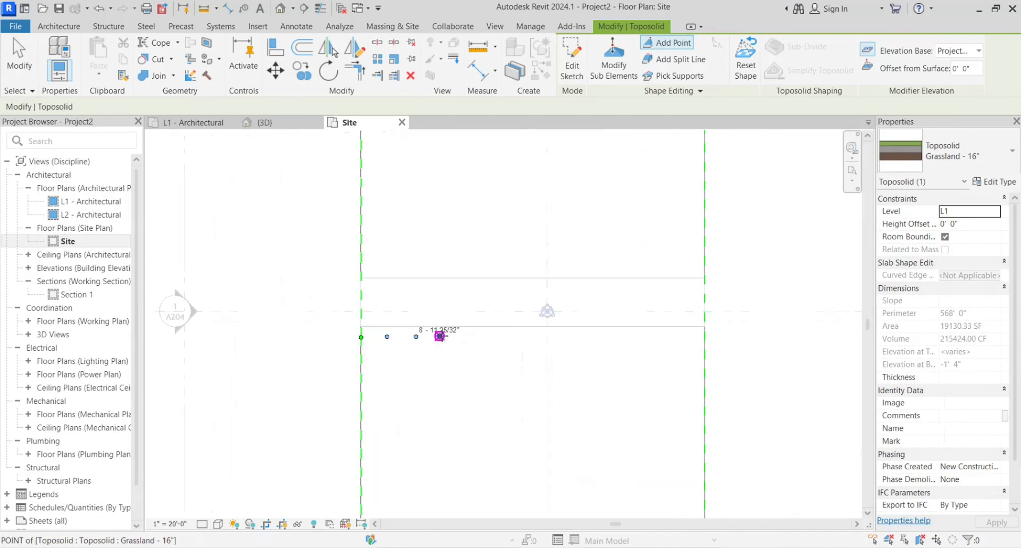
click(470, 336)
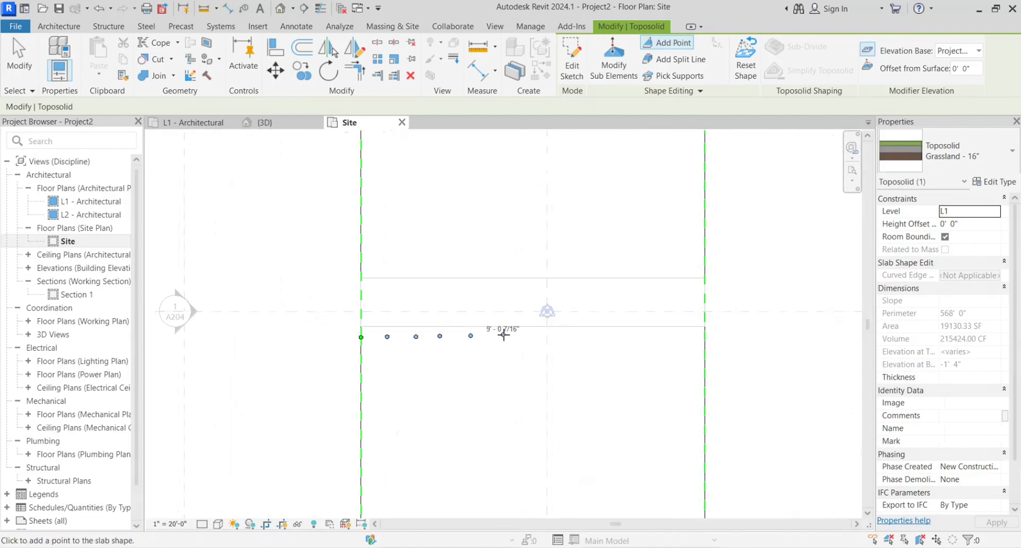
click(504, 335)
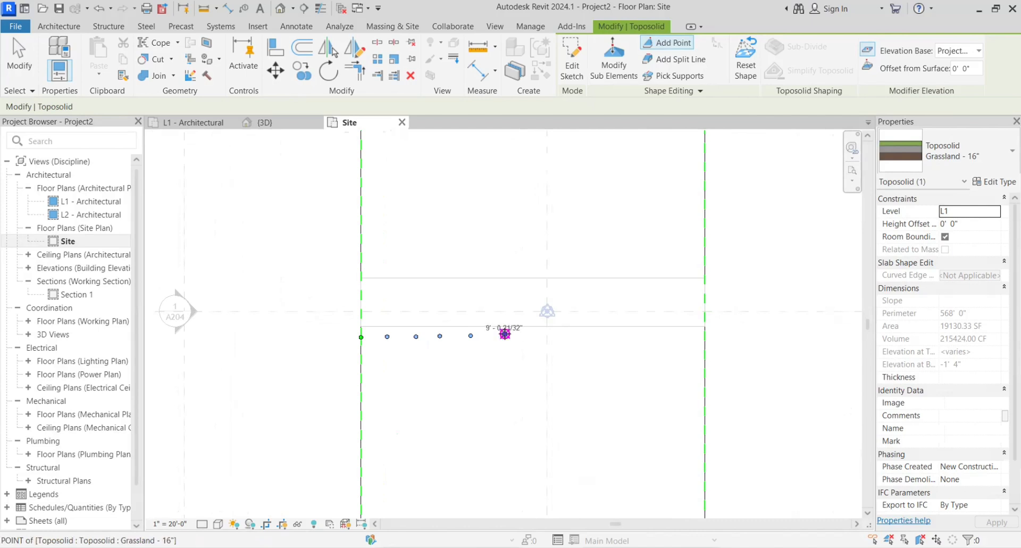
click(538, 335)
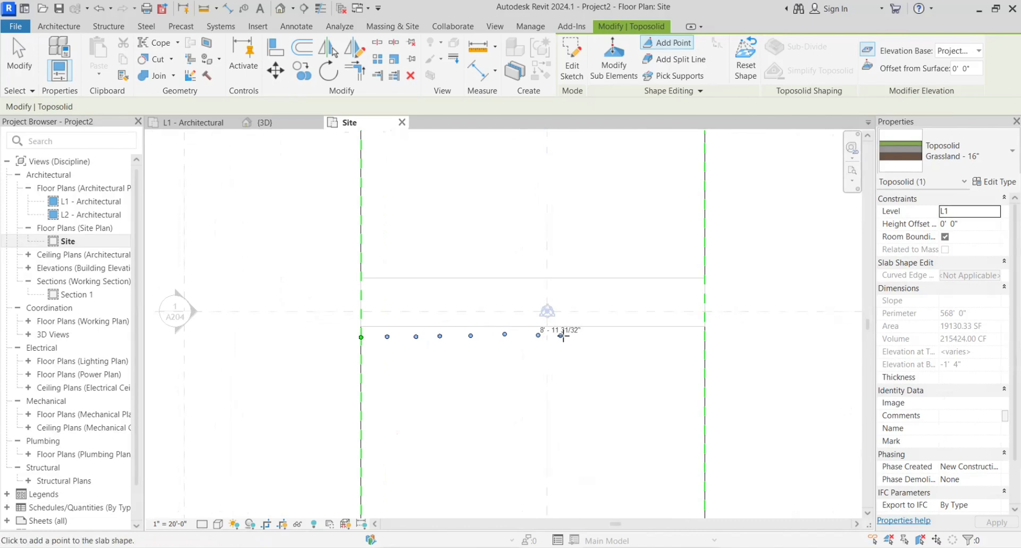
click(566, 335)
click(593, 334)
scroll(533, 333, down, 2)
scroll(605, 334, up, 2)
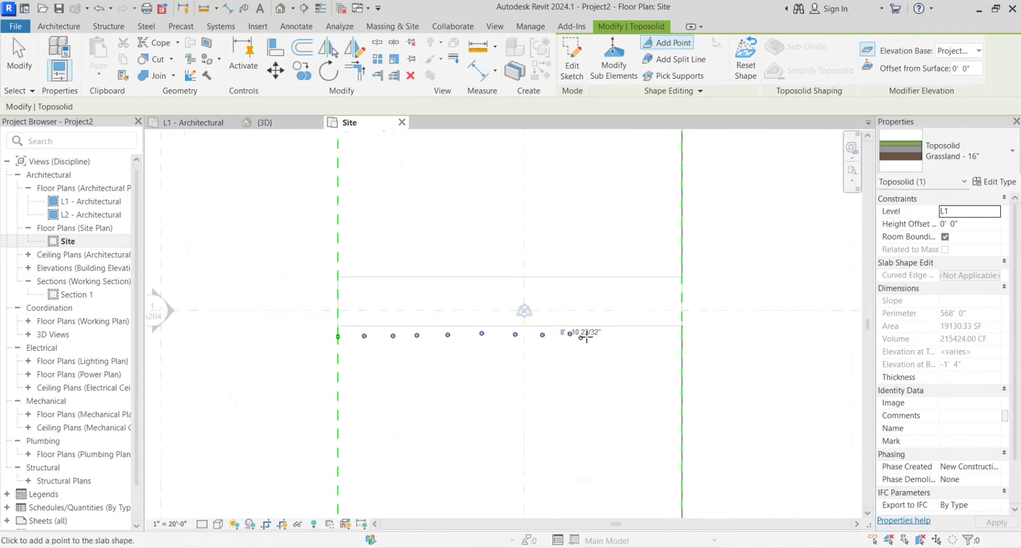
click(612, 335)
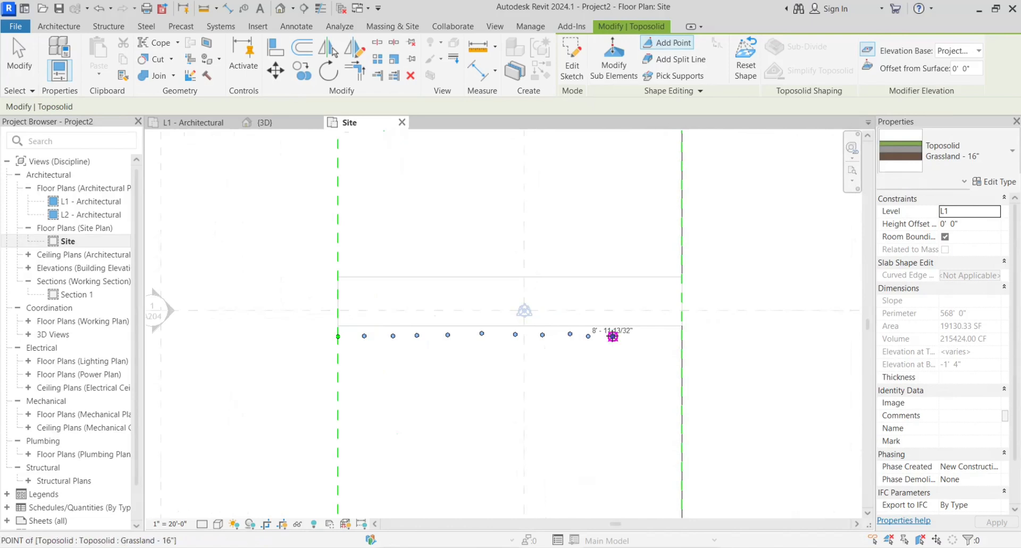
click(640, 335)
click(659, 335)
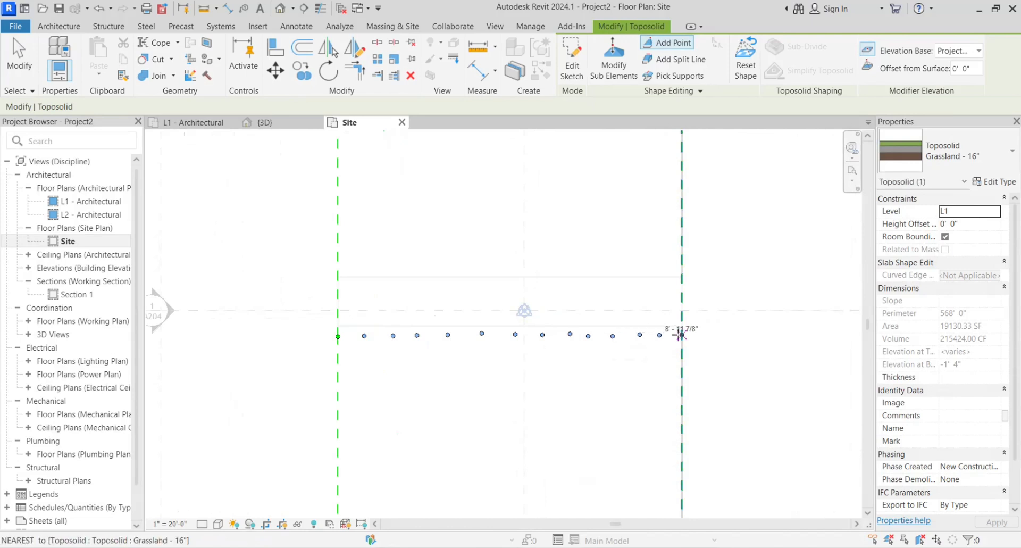
click(679, 335)
Step: Add a row of 15 shape points to the Grassland toposolid just above the asphalt strip, spanning its full width
scroll(408, 315, down, 3)
scroll(359, 289, up, 2)
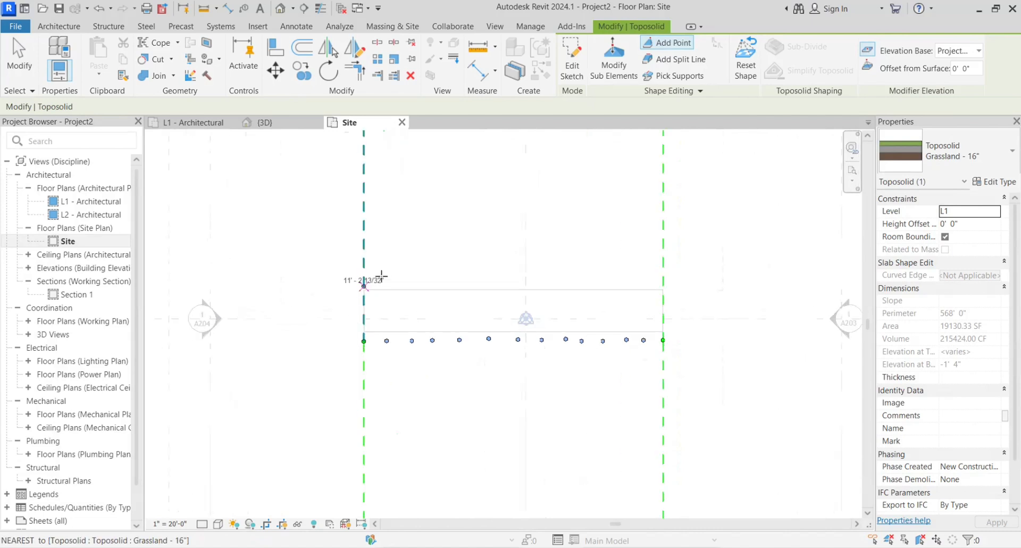
scroll(372, 281, up, 4)
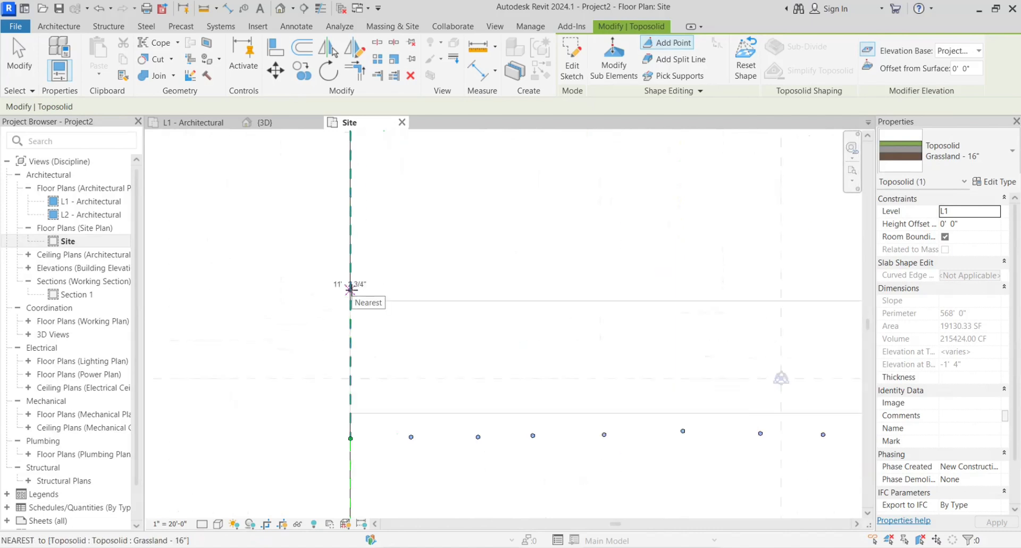
click(350, 289)
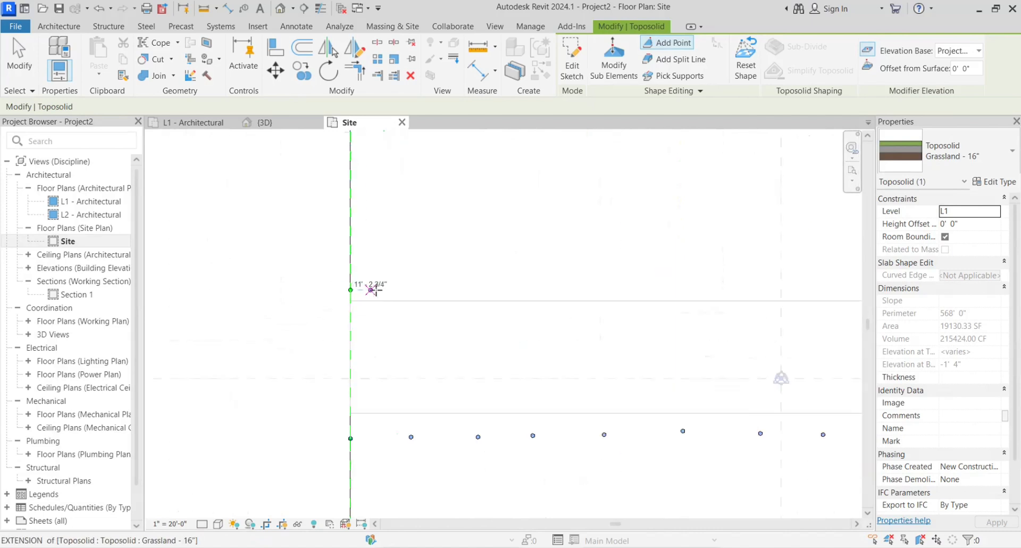
click(394, 290)
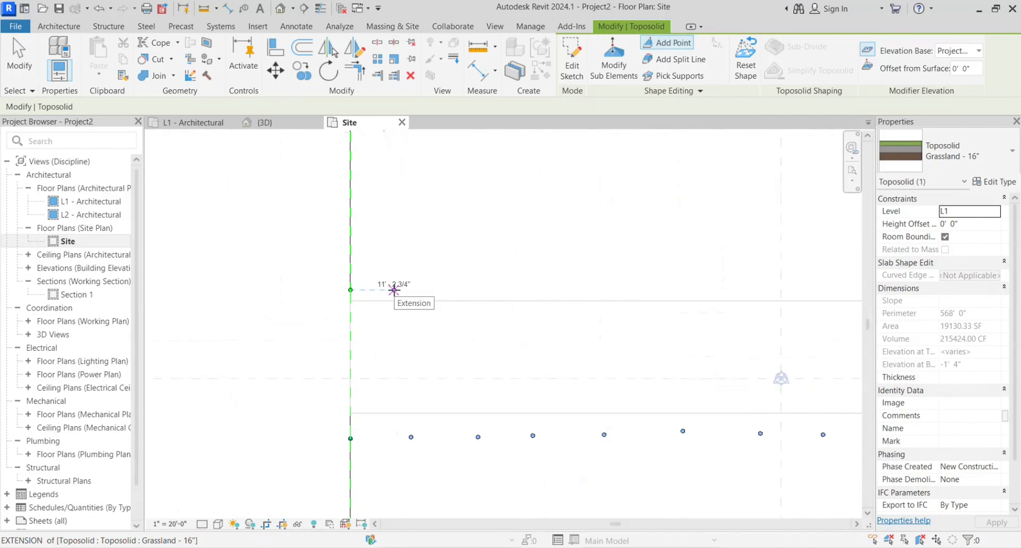
click(441, 289)
click(488, 290)
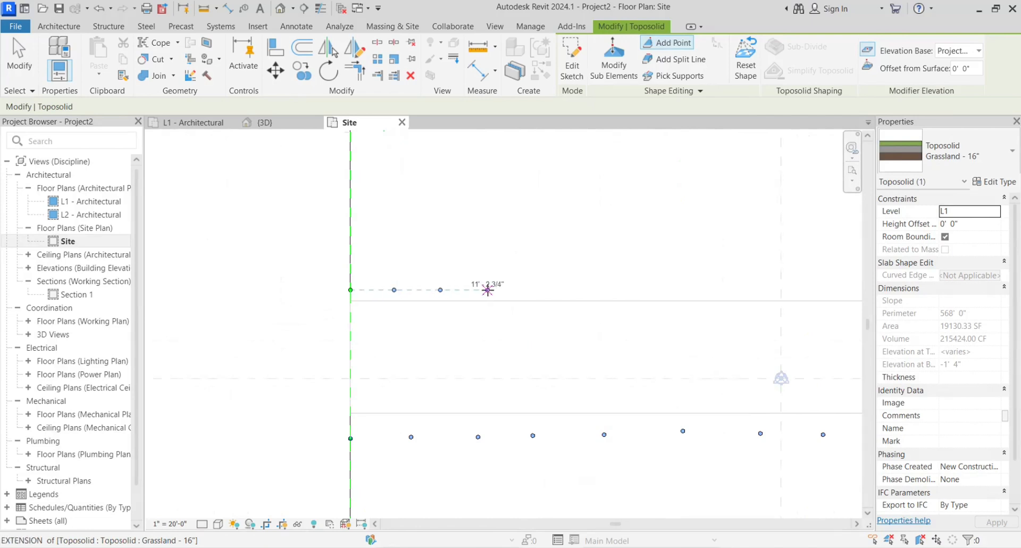
click(539, 290)
middle_drag(565, 302, 365, 301)
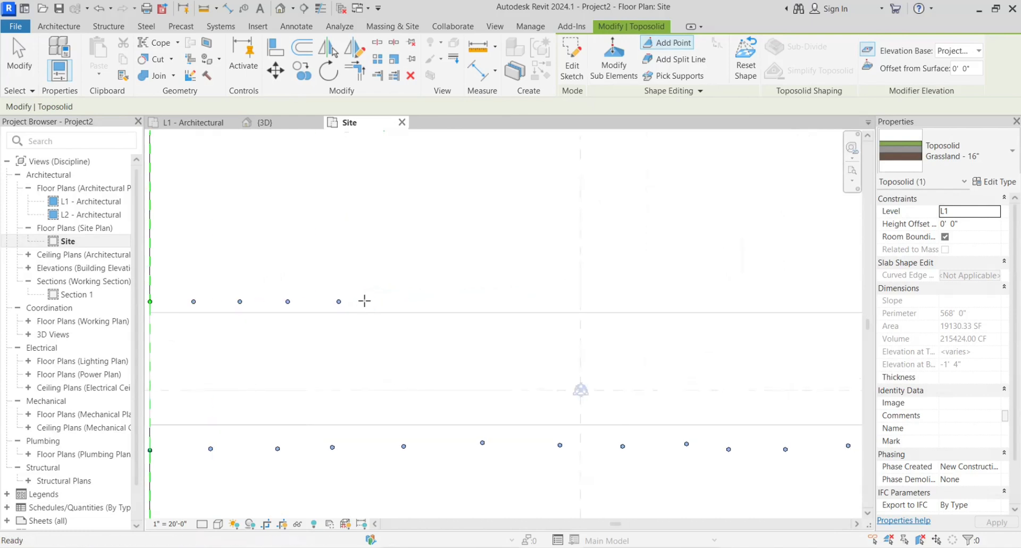
scroll(390, 298, down, 2)
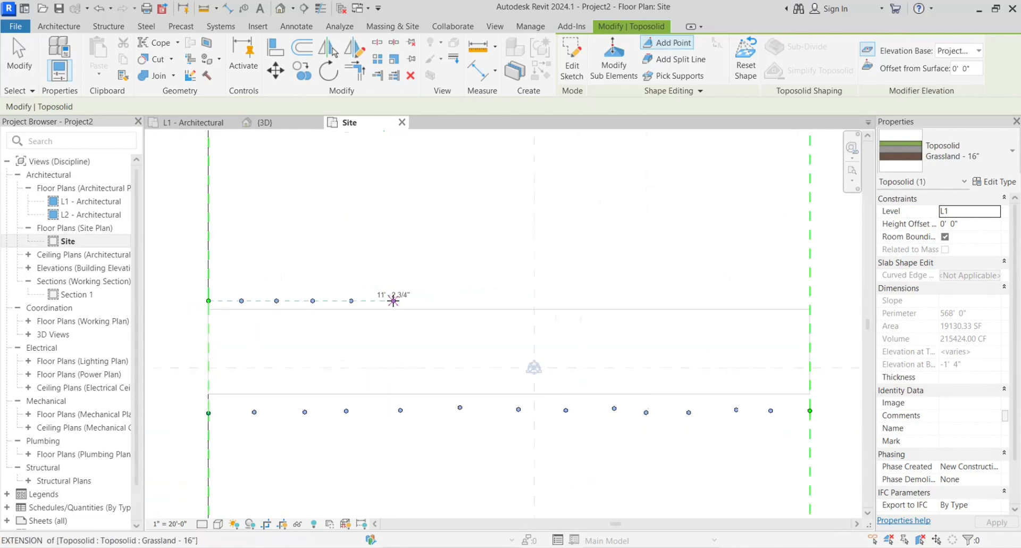
click(393, 300)
click(444, 300)
click(482, 301)
click(534, 301)
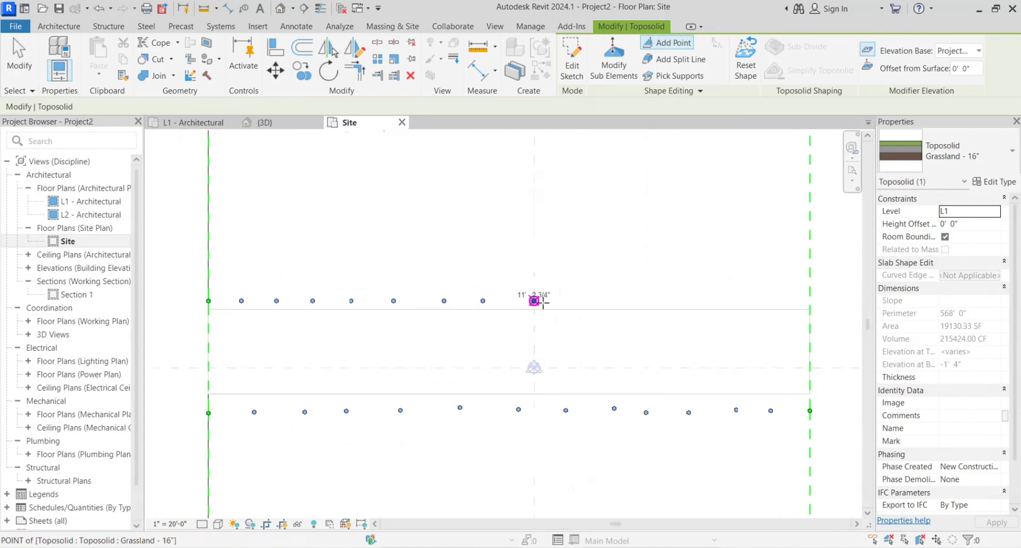
click(578, 301)
click(629, 301)
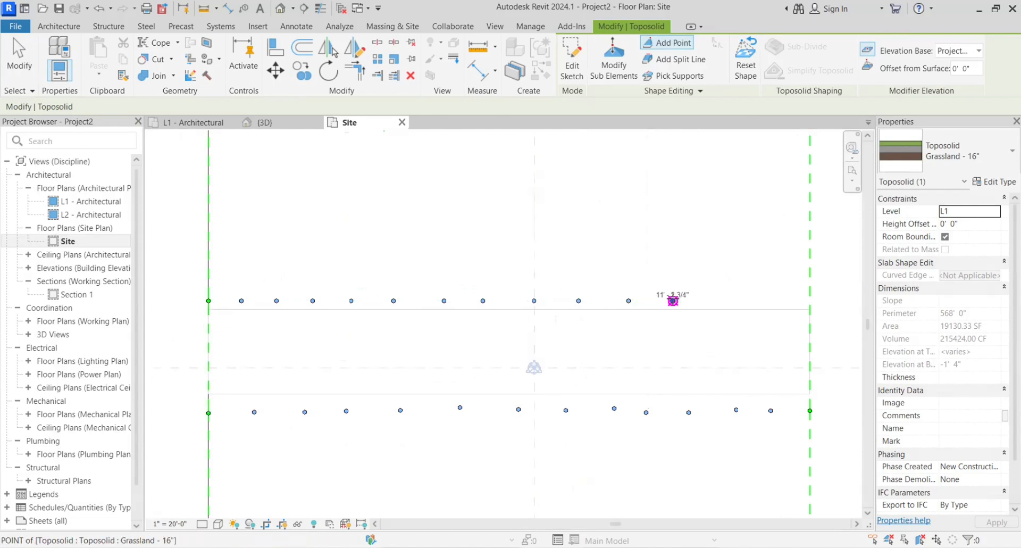
click(672, 300)
click(767, 301)
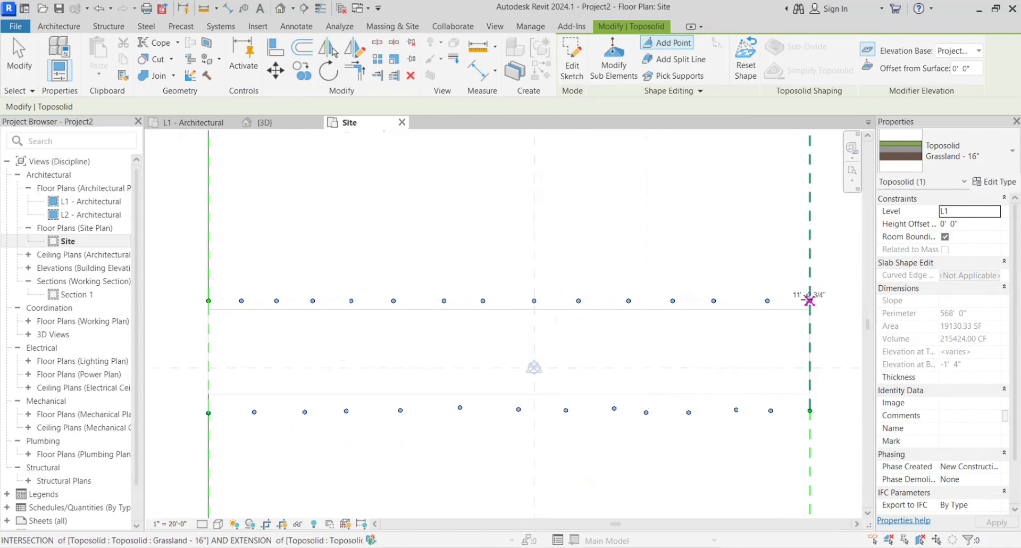
scroll(707, 313, down, 2)
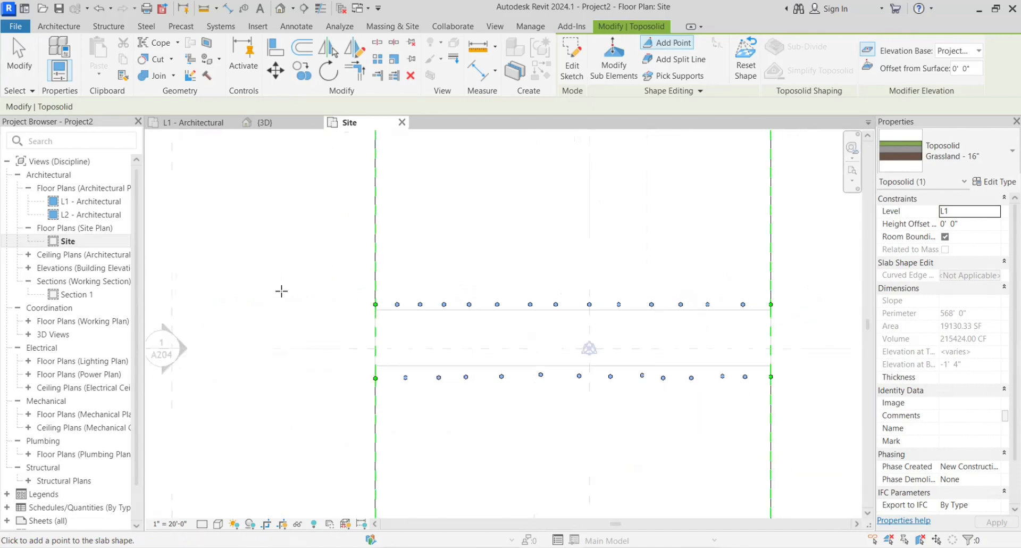
Step: In the 3D view, enter sub-element editing for the toposolid and check the elevations of points along the strip's downhill side
click(264, 126)
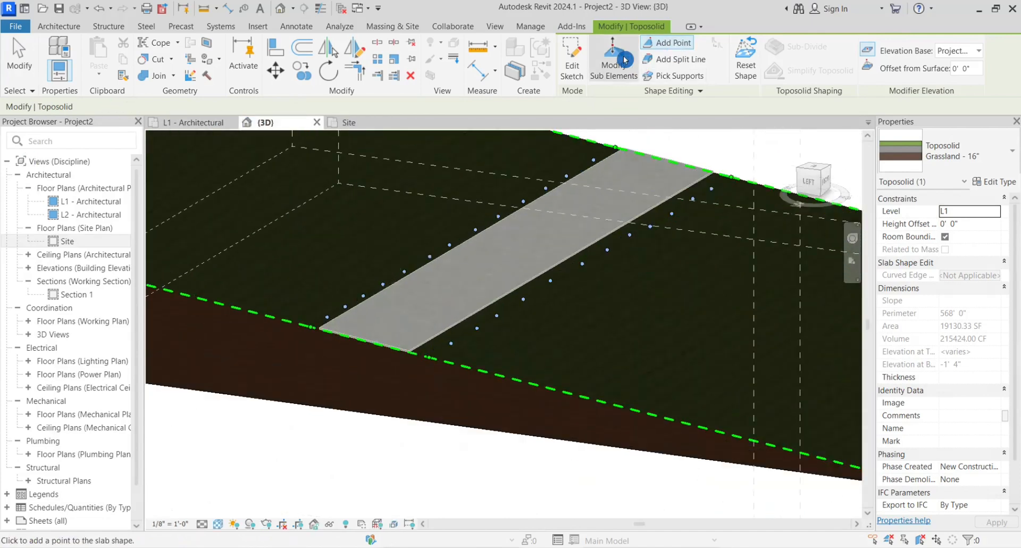
click(625, 60)
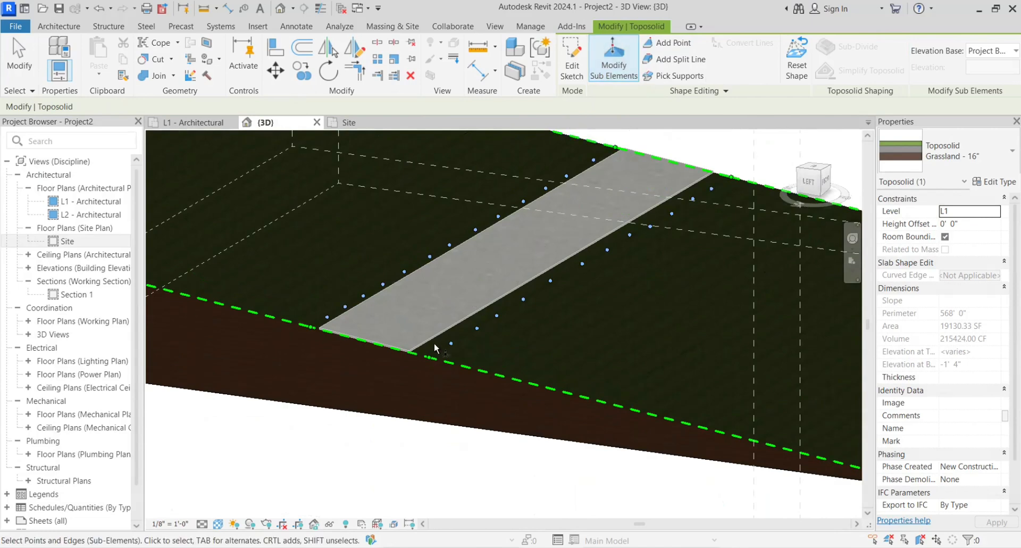
scroll(435, 348, up, 3)
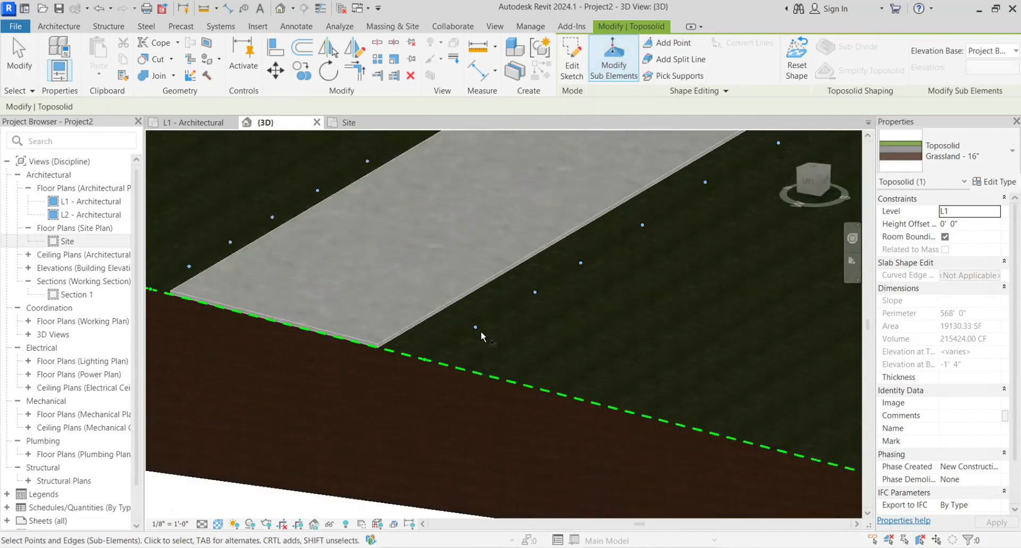
click(477, 328)
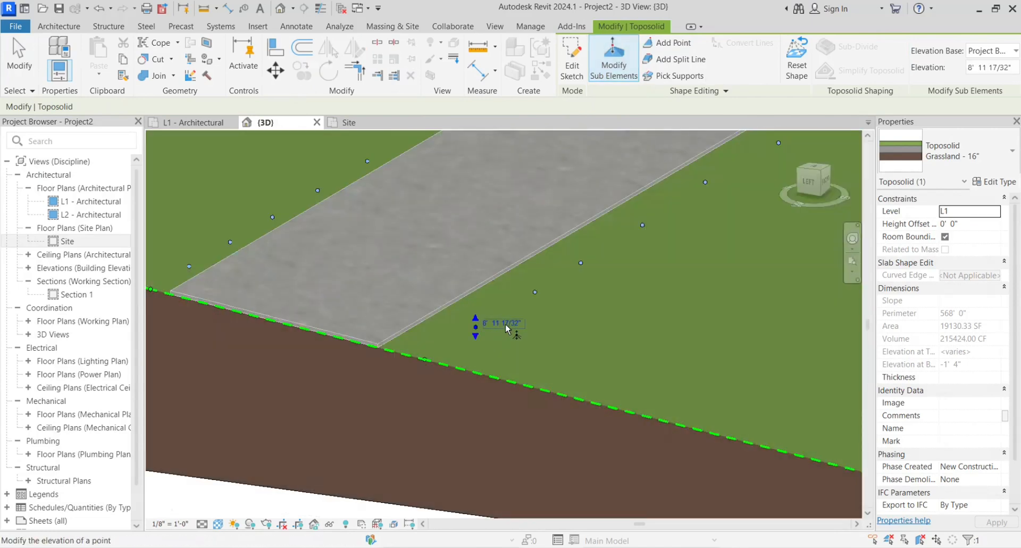
scroll(755, 336, down, 3)
scroll(388, 301, up, 5)
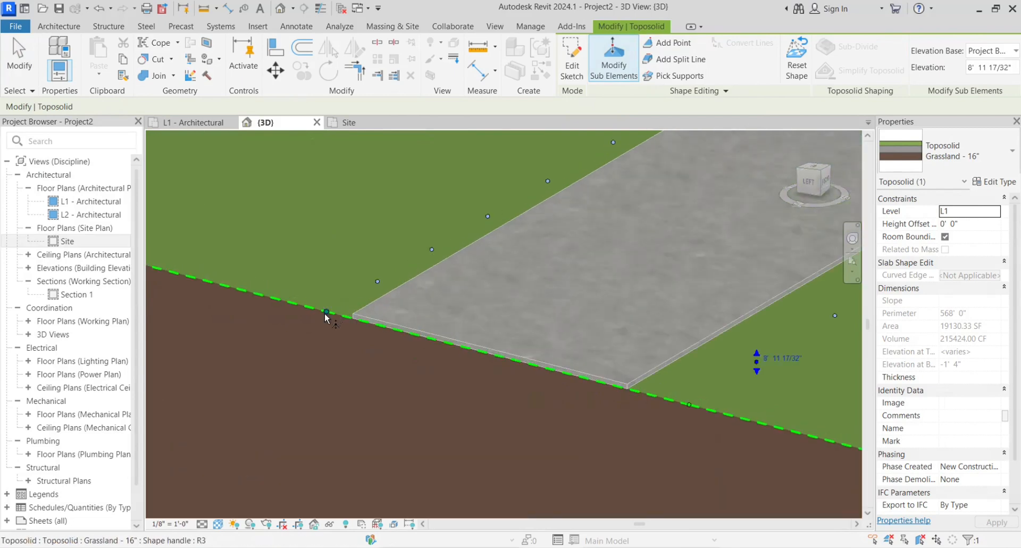
scroll(326, 318, down, 2)
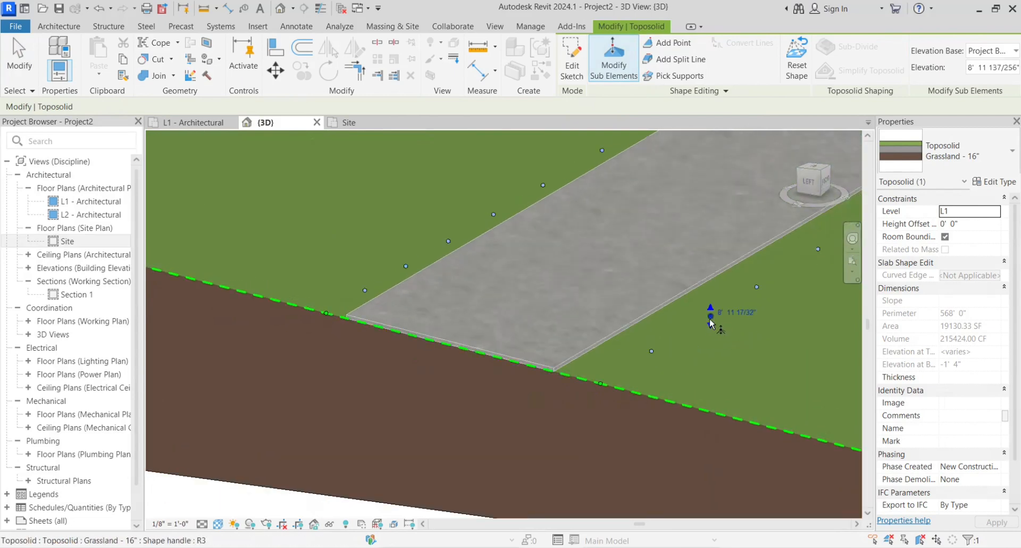
click(757, 287)
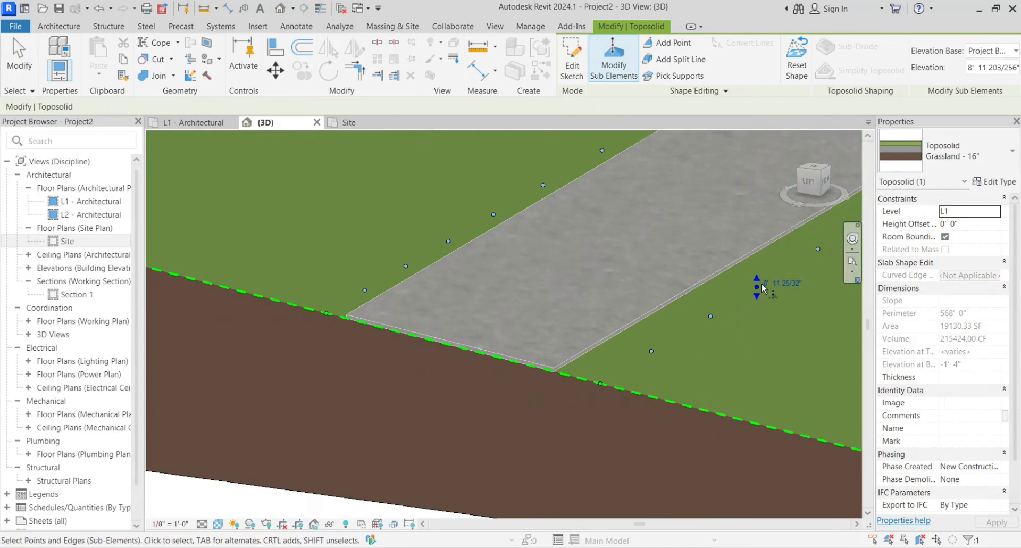
Step: Set the elevation of the uphill row's first point, on the toposolid's near edge, to 8' 11"
scroll(428, 327, up, 5)
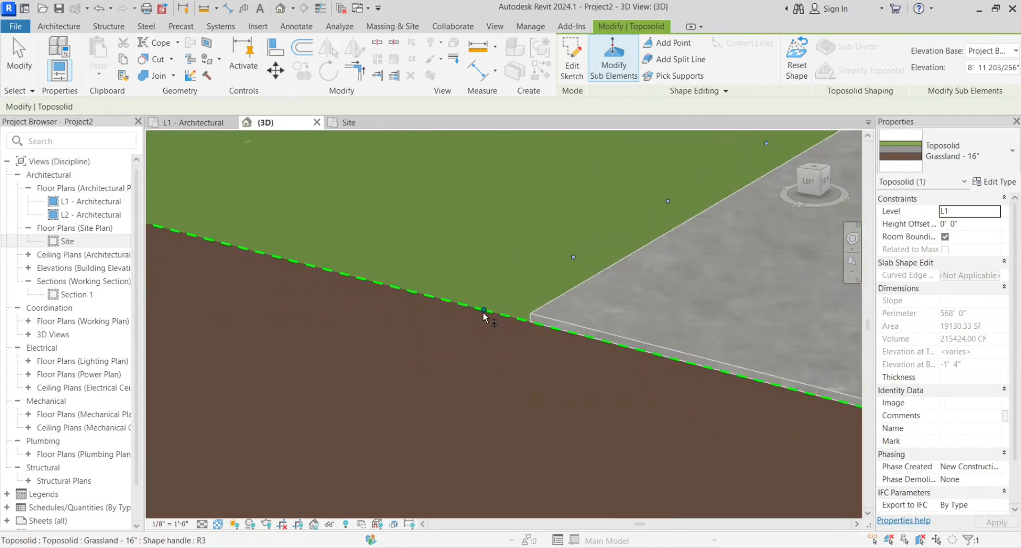
click(484, 315)
click(509, 306)
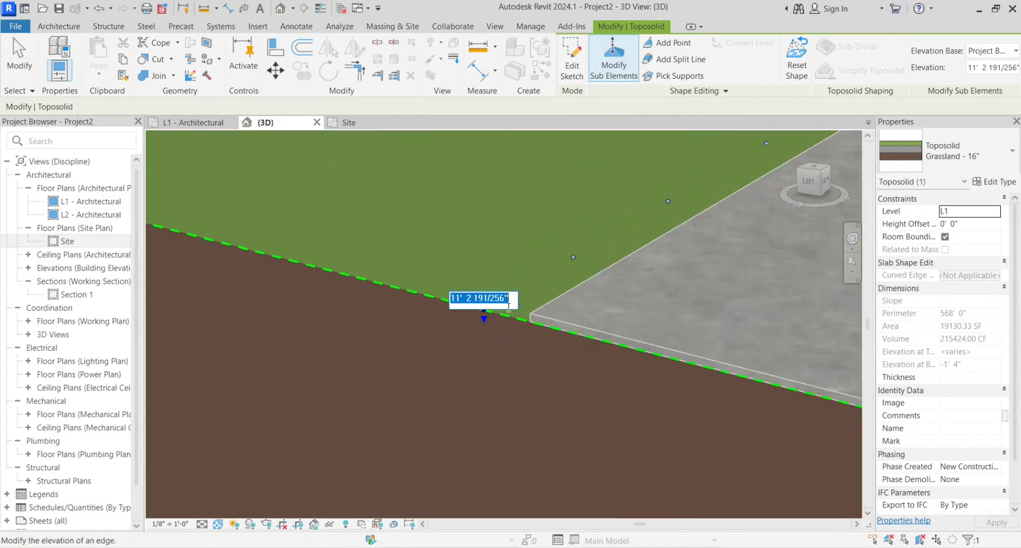
text(8'11)
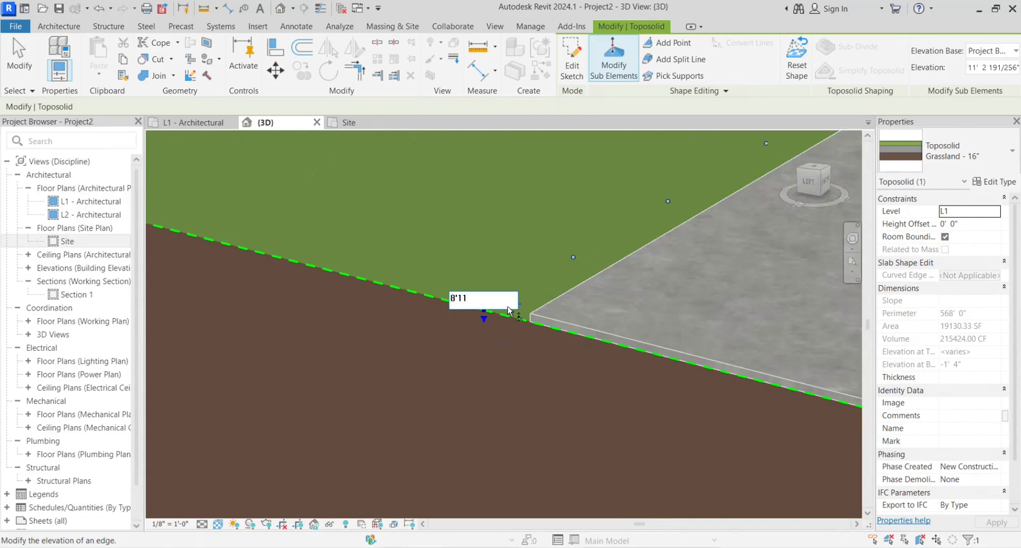
key(Return)
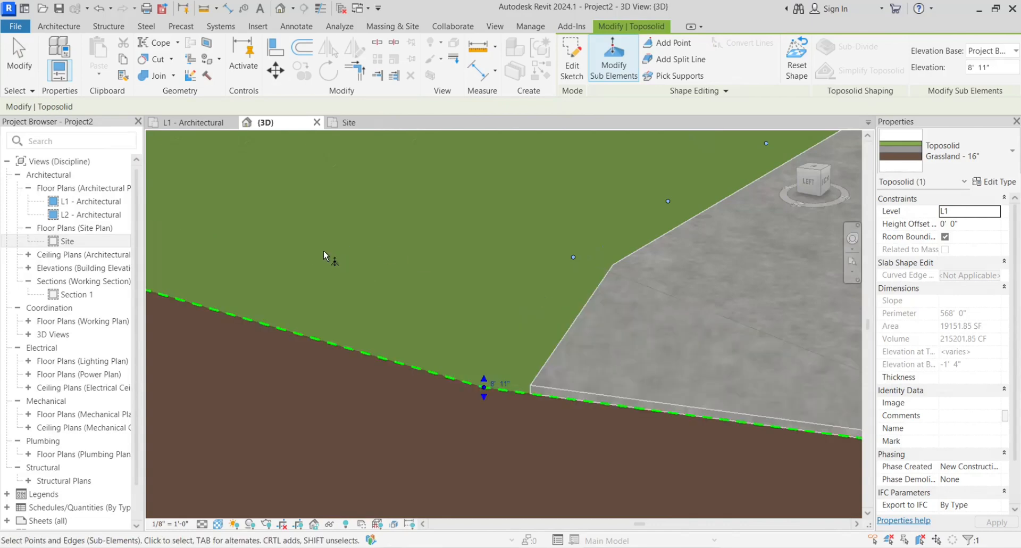
Step: Check a downhill point's elevation for reference and set the second point of the uphill row to 8' 11"
click(722, 313)
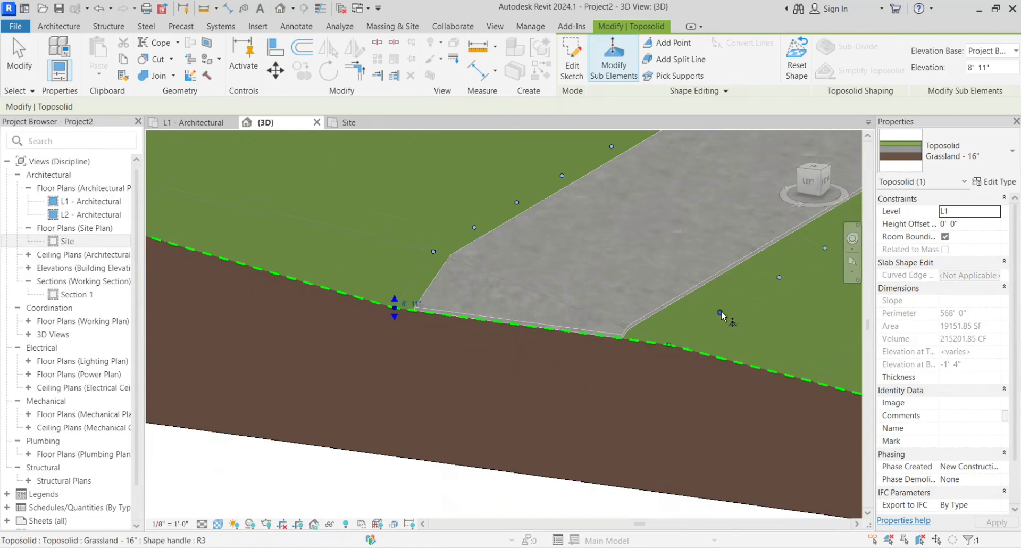
scroll(432, 248, up, 2)
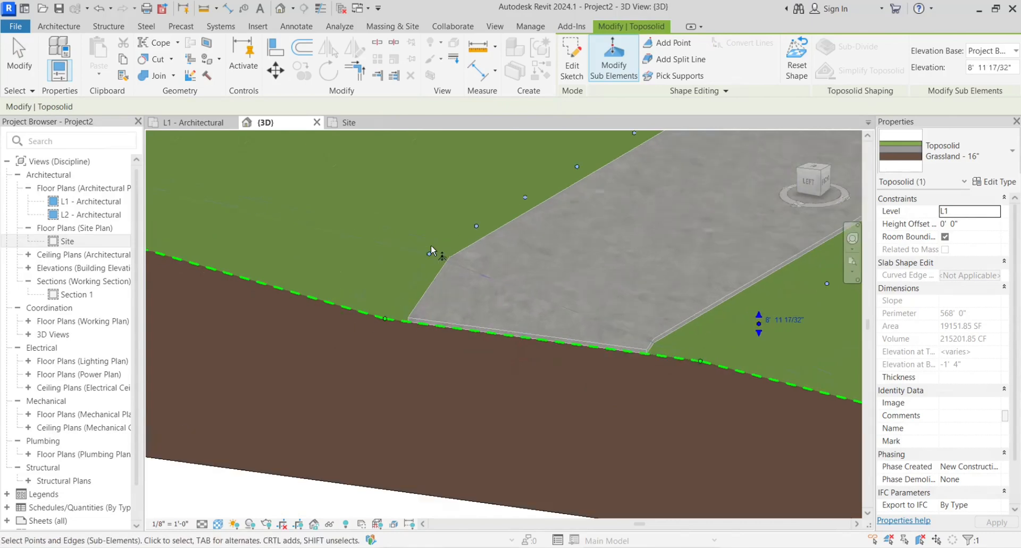
click(421, 259)
click(446, 261)
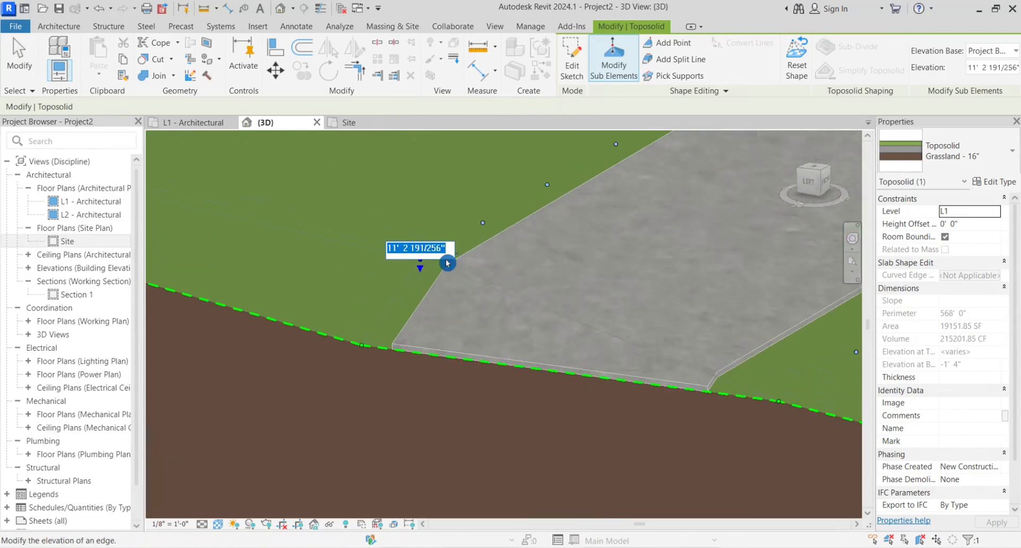
text(8' )
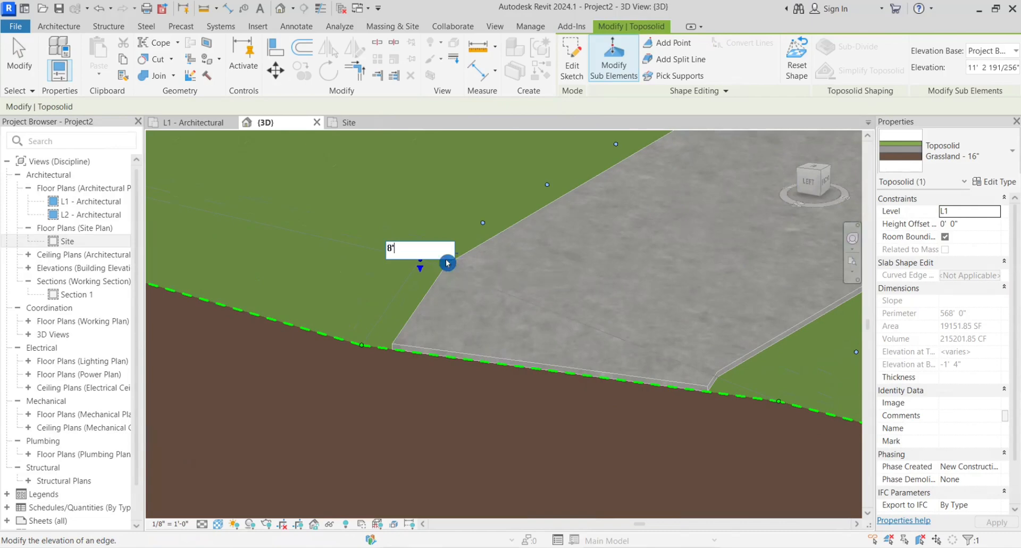
text(11)
key(Return)
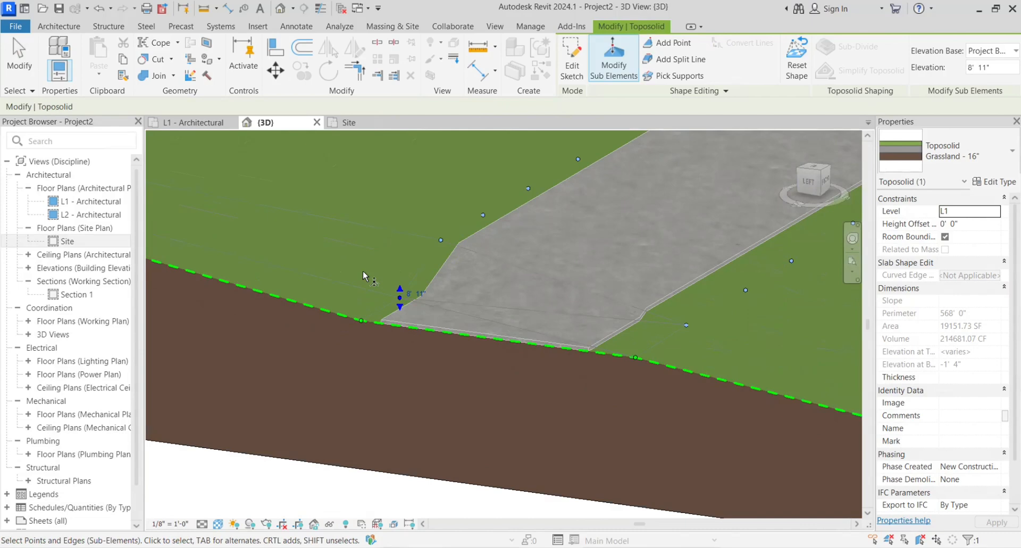
Step: Set the elevation of the third point from the near edge in the uphill row to 8' 11"
scroll(496, 274, up, 5)
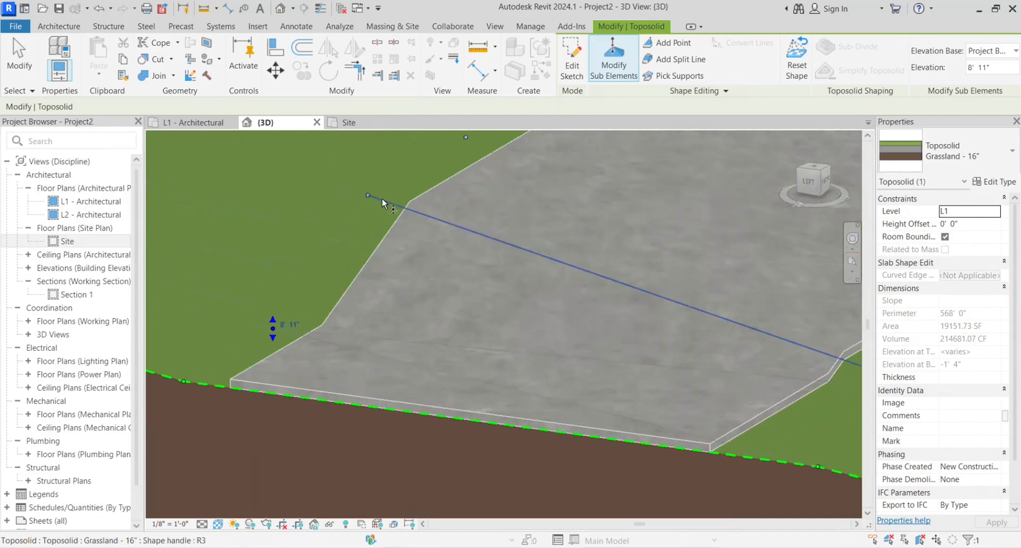
click(368, 196)
click(396, 192)
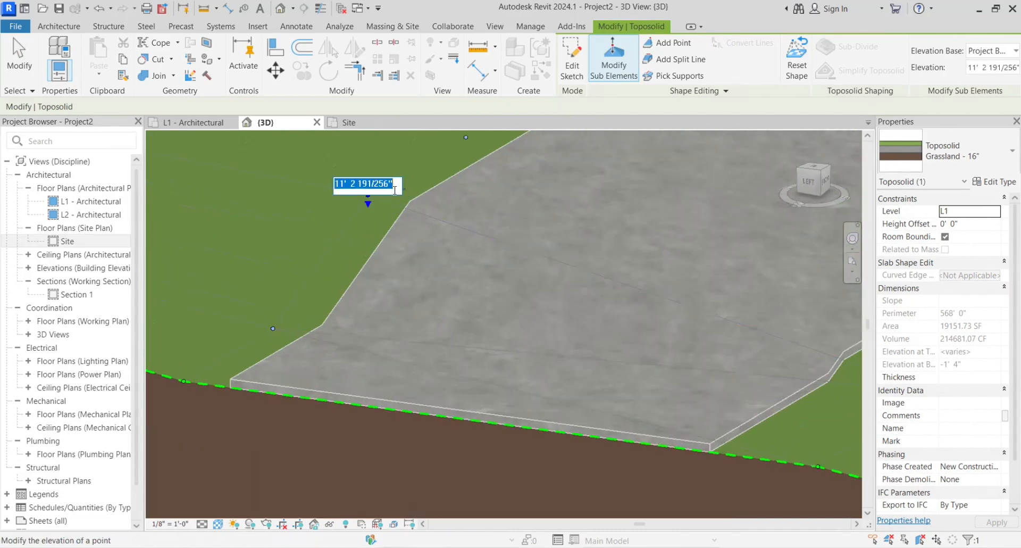
text(8'11)
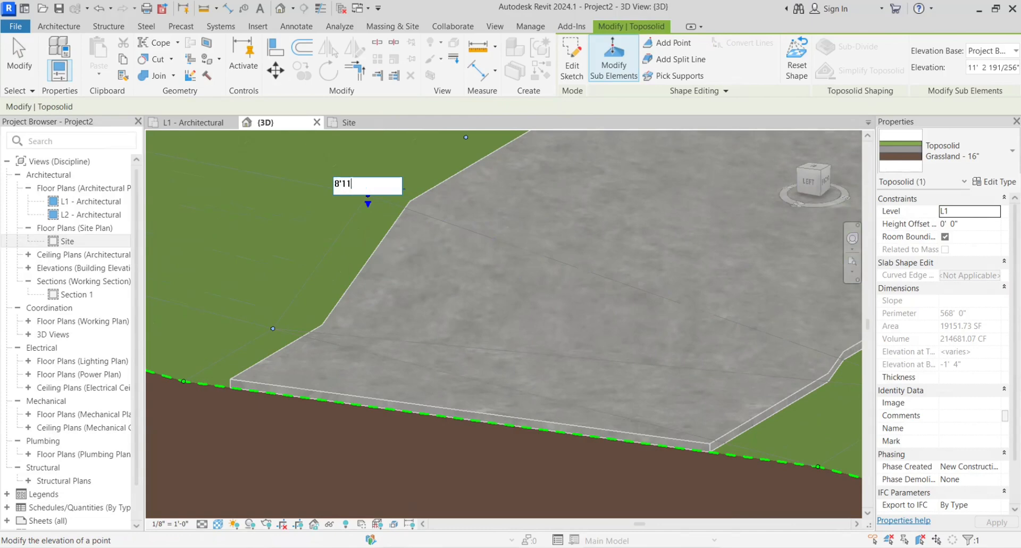
key(Return)
Step: Set the elevation of the fourth point from the near edge in the uphill row to 8' 11"
scroll(259, 274, down, 2)
middle_drag(438, 254, 373, 391)
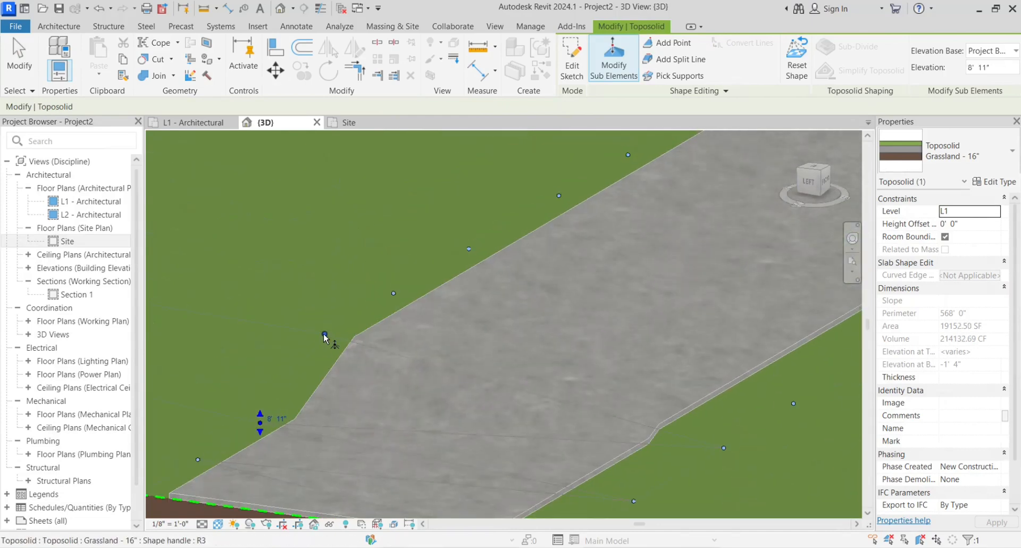
click(324, 334)
click(346, 323)
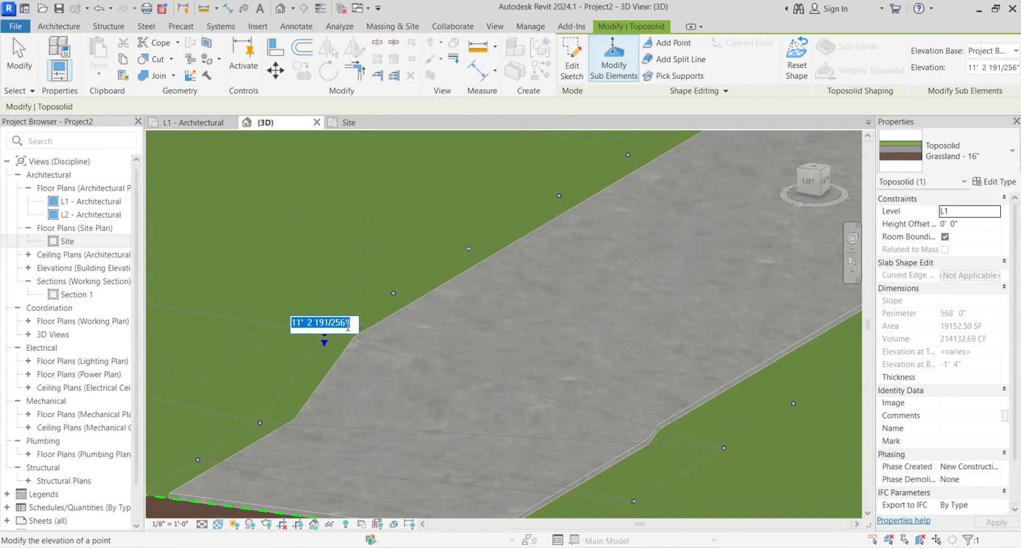
text(8')
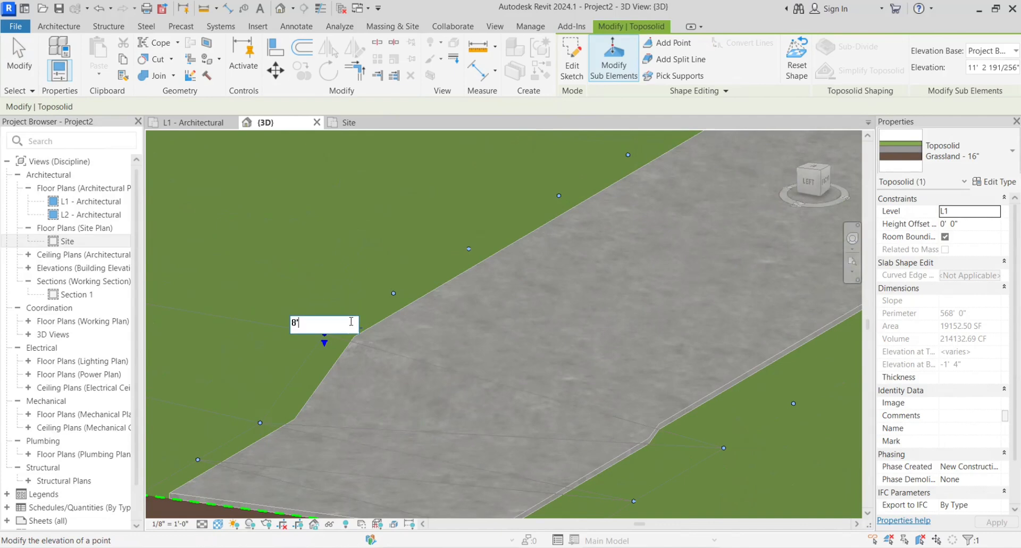
key(Return)
Step: Set the elevation of the fifth point from the near edge in the uphill row to 8' 11"
scroll(319, 376, down, 2)
middle_drag(371, 379, 342, 468)
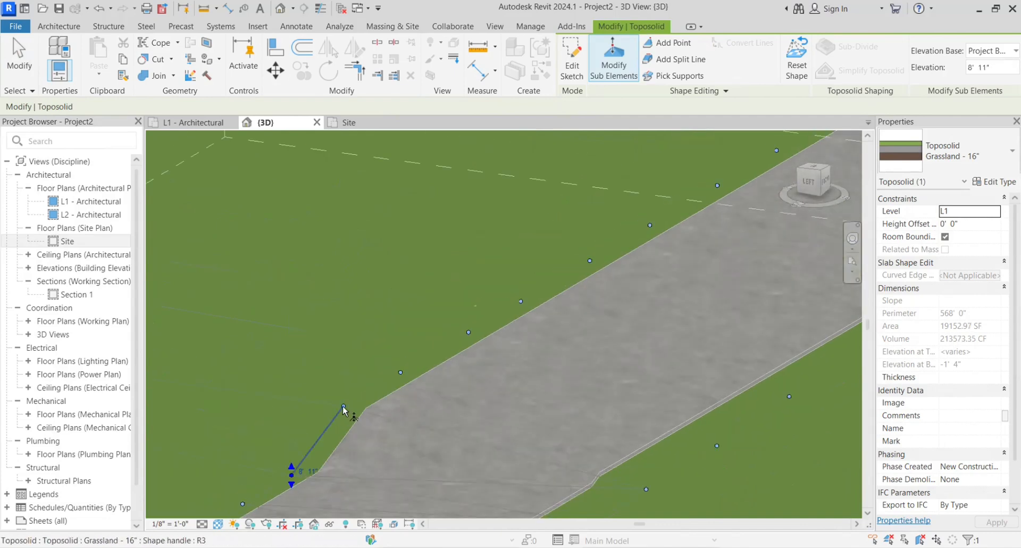
click(344, 406)
click(361, 402)
text(8)
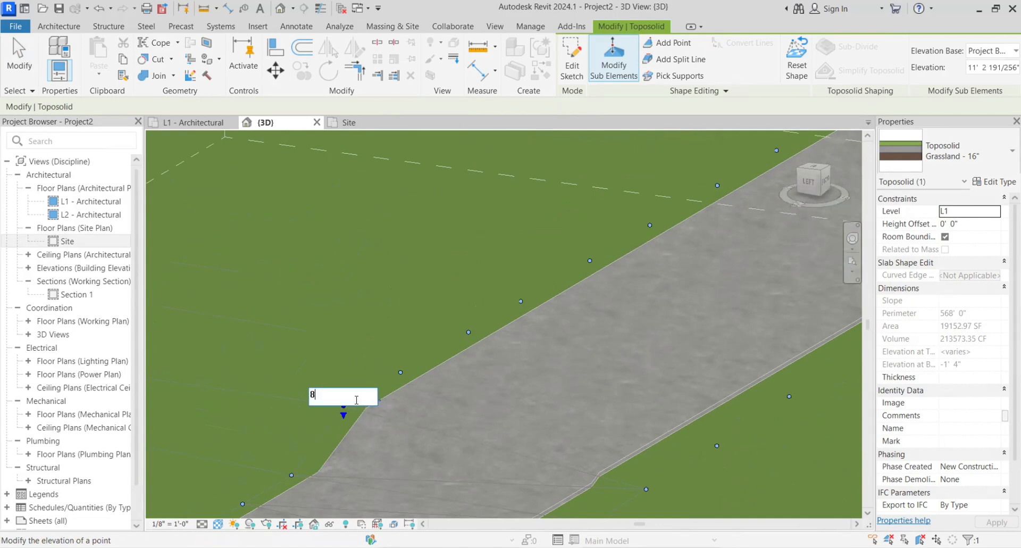
text('11)
key(Return)
Step: Set the elevations of the sixth and seventh points from the near edge in the uphill row to 8' 11"
shift+middle_drag(361, 420, 371, 417)
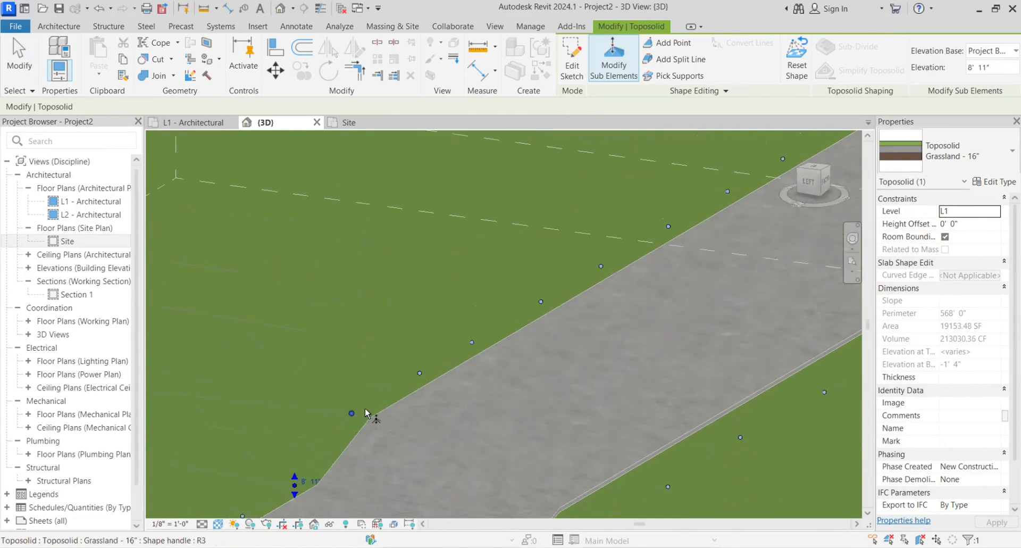
click(364, 411)
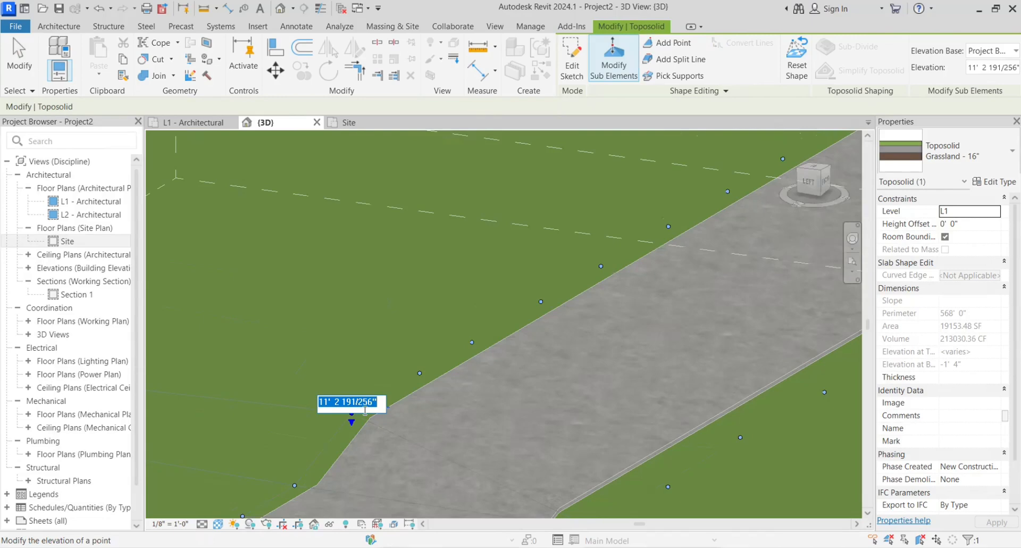
text(8'11)
key(Return)
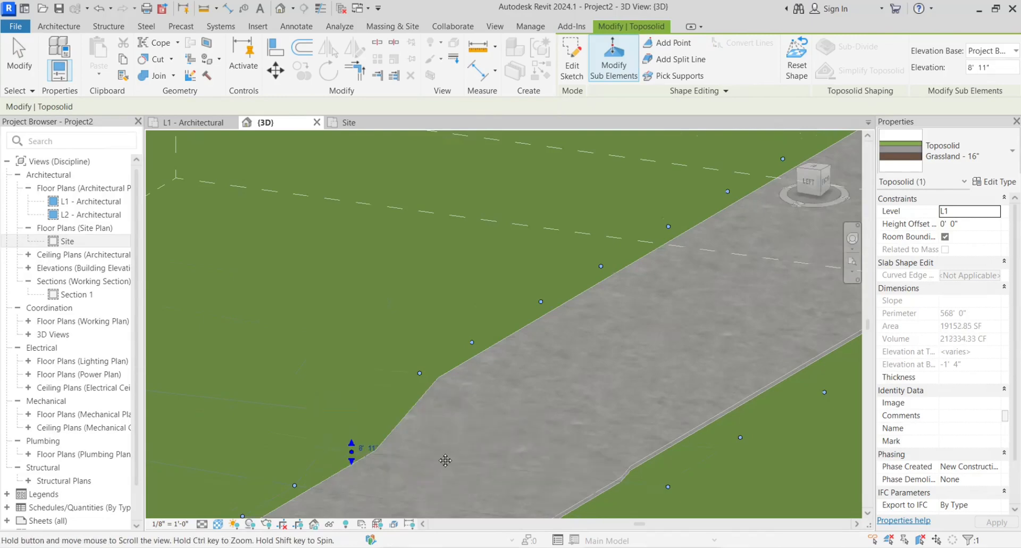
middle_drag(445, 460, 346, 507)
click(321, 420)
click(341, 415)
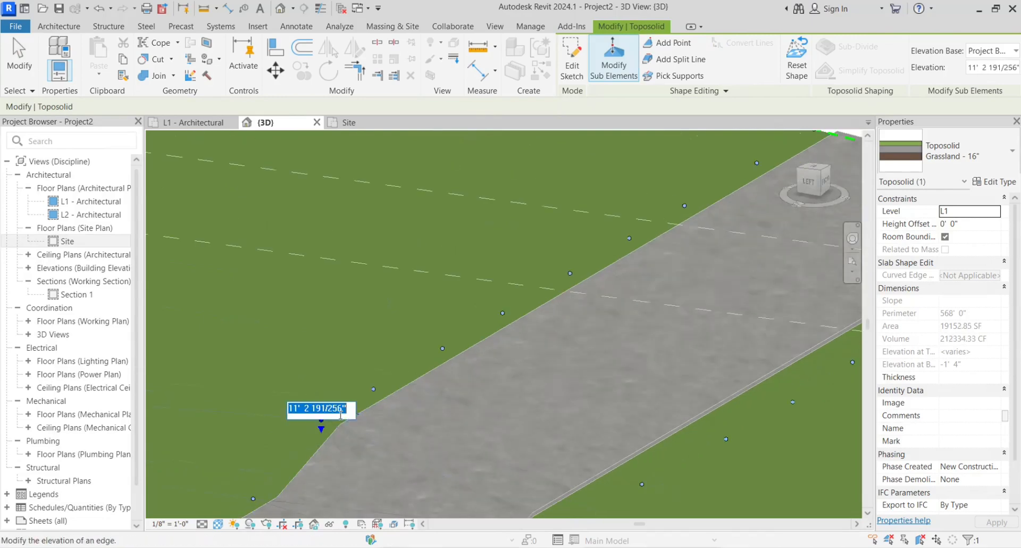
text(8'  11)
key(Return)
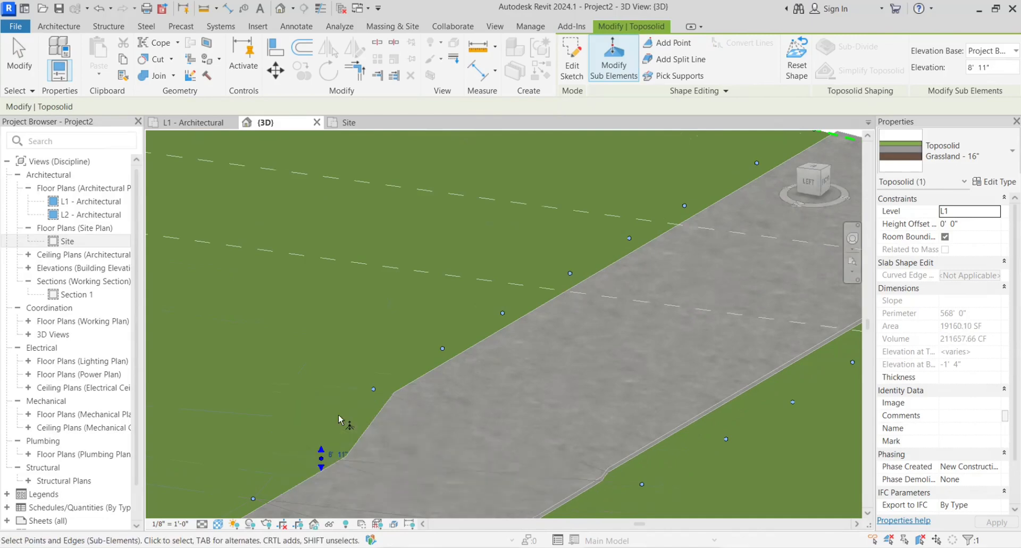
Step: Set the elevation of the eighth point from the near edge in the uphill row to 8' 11"
middle_drag(413, 397, 314, 397)
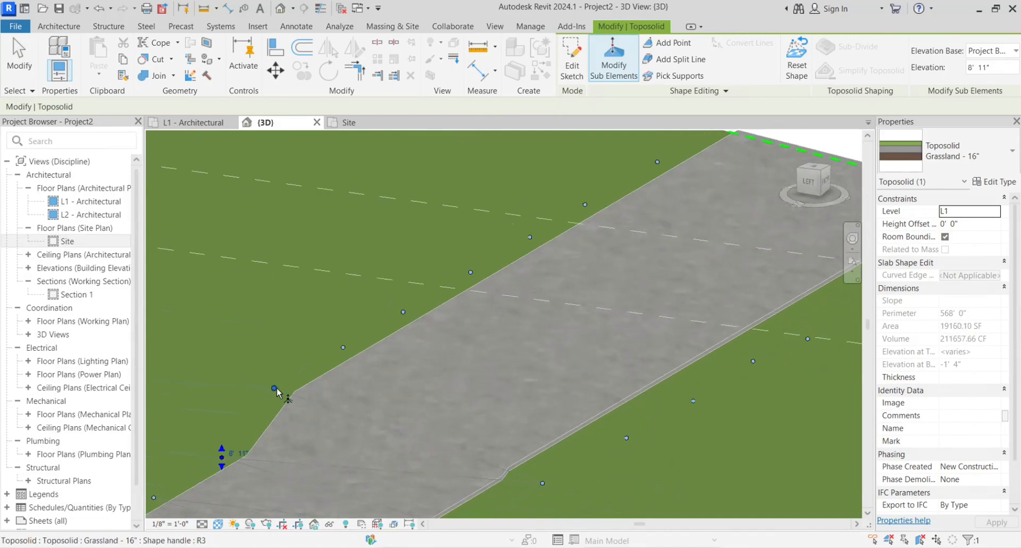
click(276, 391)
click(290, 384)
text(8)
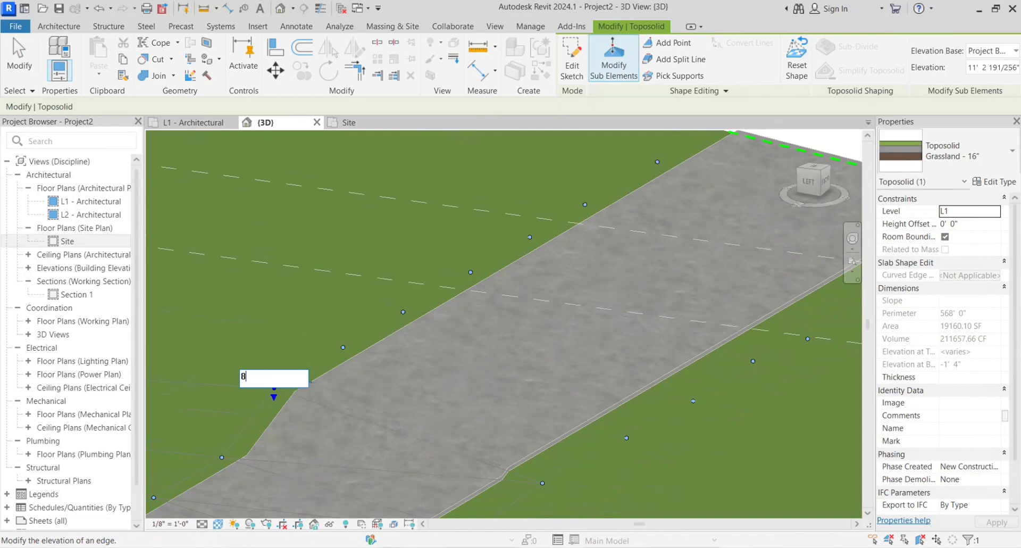
text('11)
key(Return)
Step: Set the elevation of the ninth point from the near edge in the uphill row to 8' 11"
middle_drag(376, 372, 349, 418)
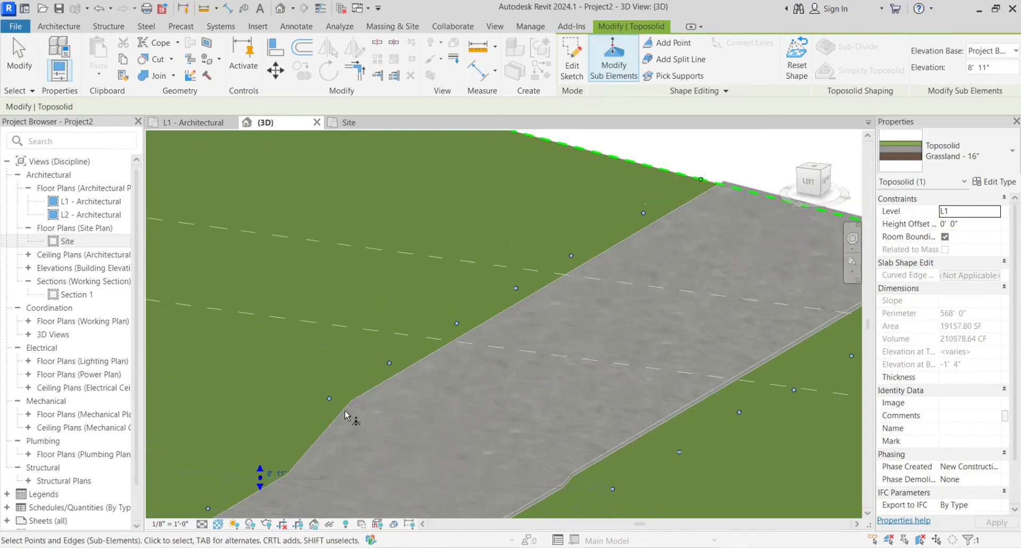
click(330, 398)
click(350, 395)
text(8'11)
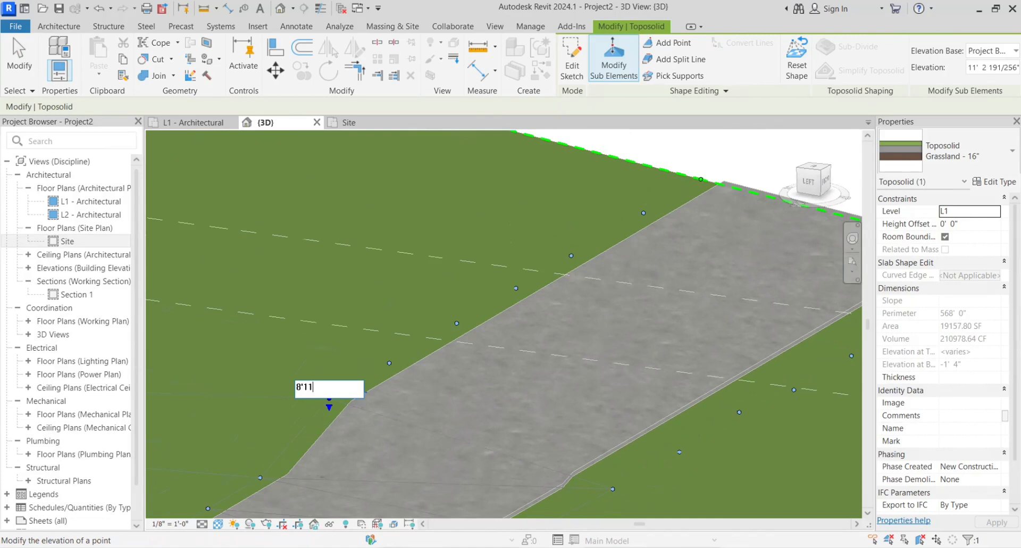
key(Return)
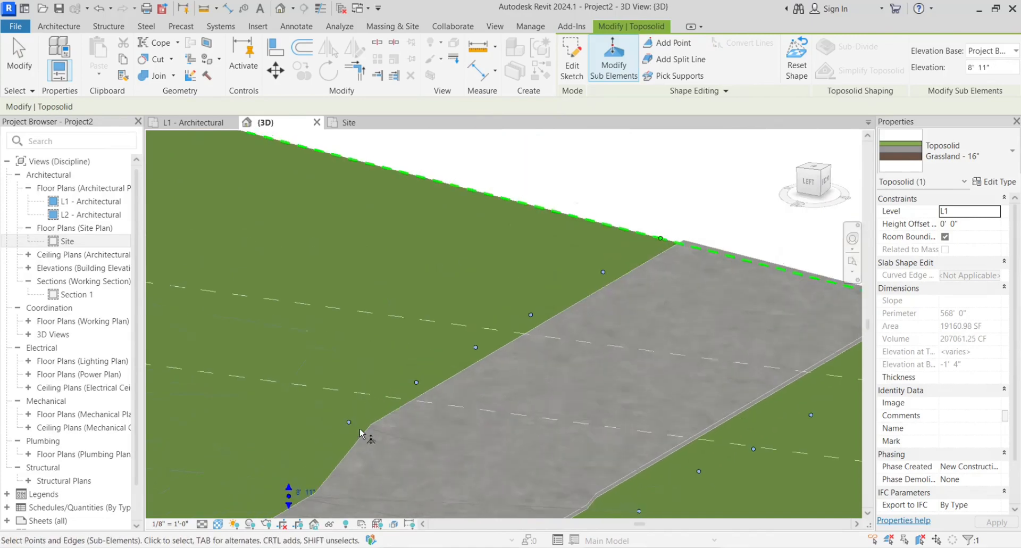
Step: Set the elevations of the tenth and eleventh points from the near edge in the uphill row to 8' 11"
middle_drag(400, 367, 360, 426)
click(365, 416)
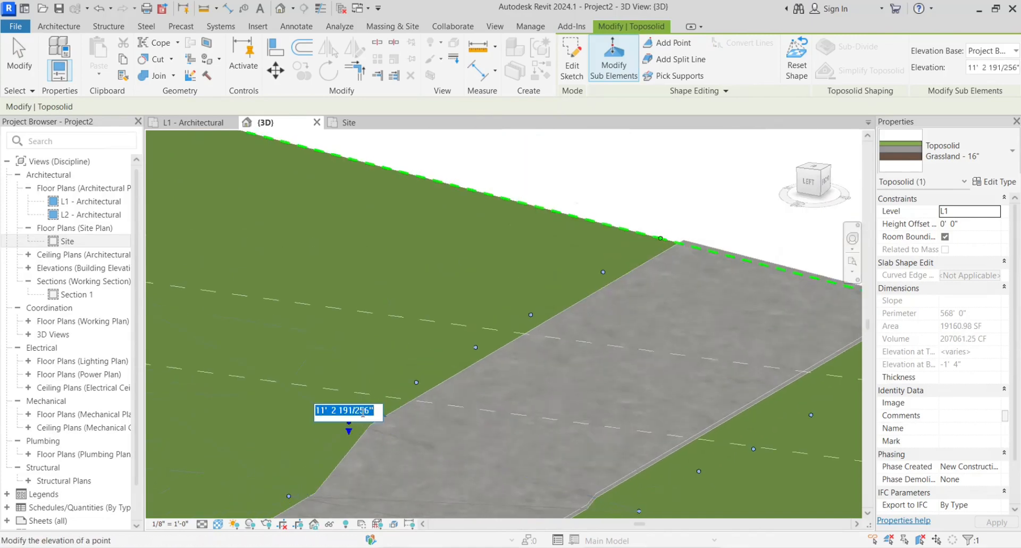
text(8' 11)
key(Return)
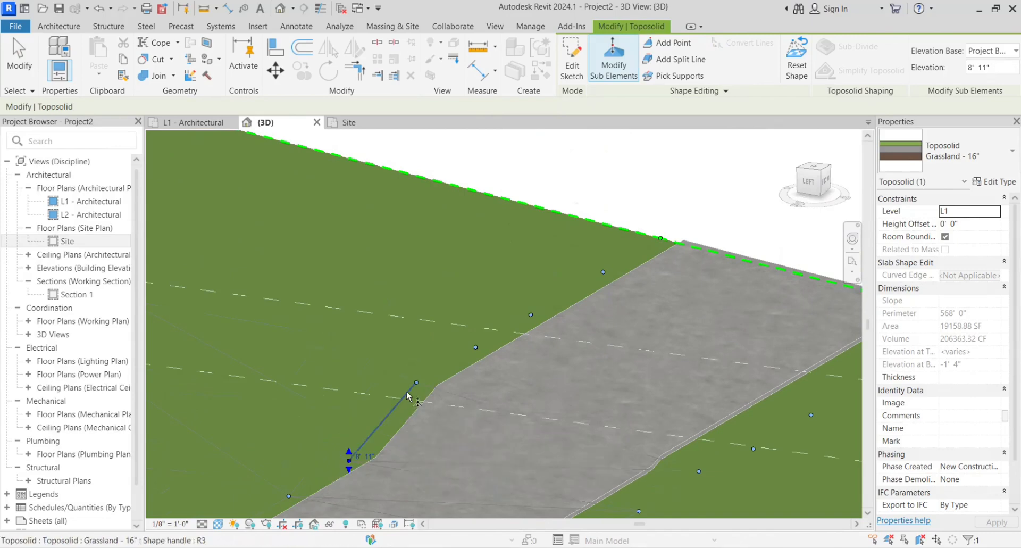
click(417, 383)
click(419, 386)
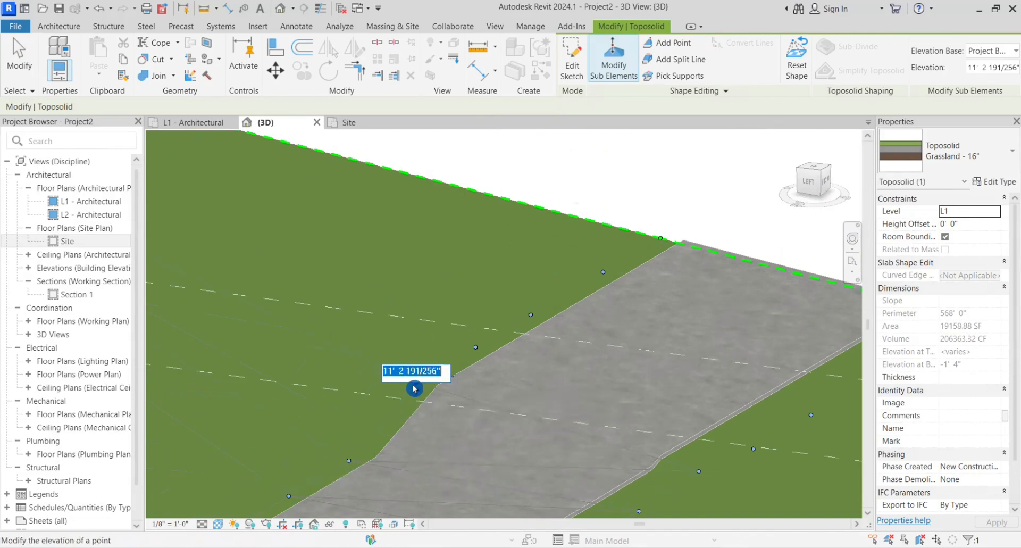
text(8'11)
key(Return)
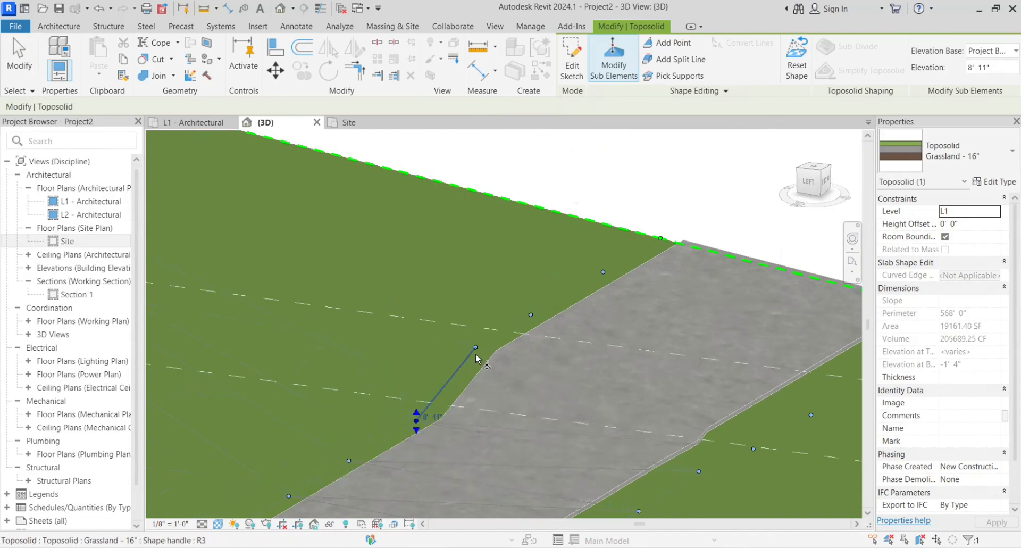
Step: Set the elevations of the twelfth and thirteenth points from the near edge in the uphill row to 8' 11"
click(476, 347)
click(505, 344)
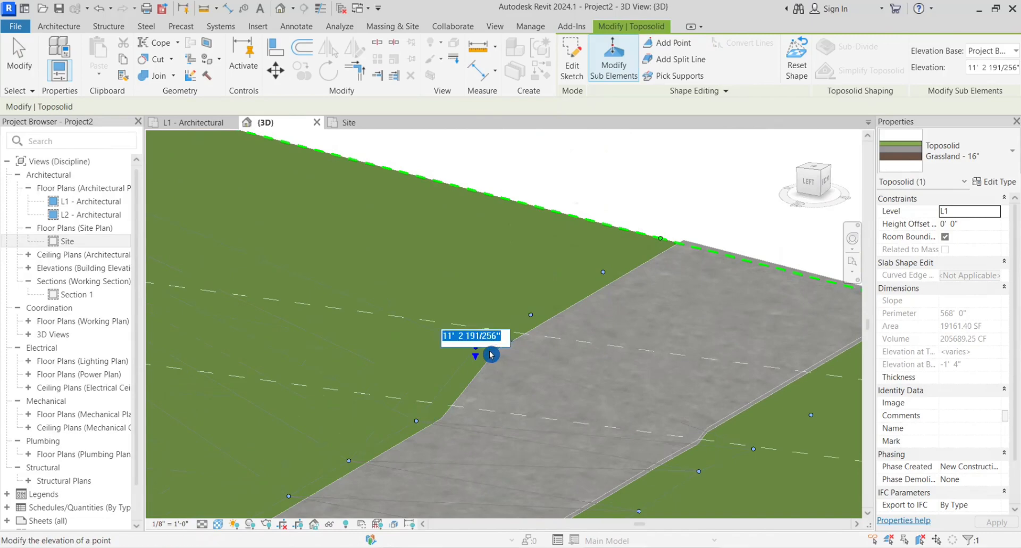
text(8'11)
key(Return)
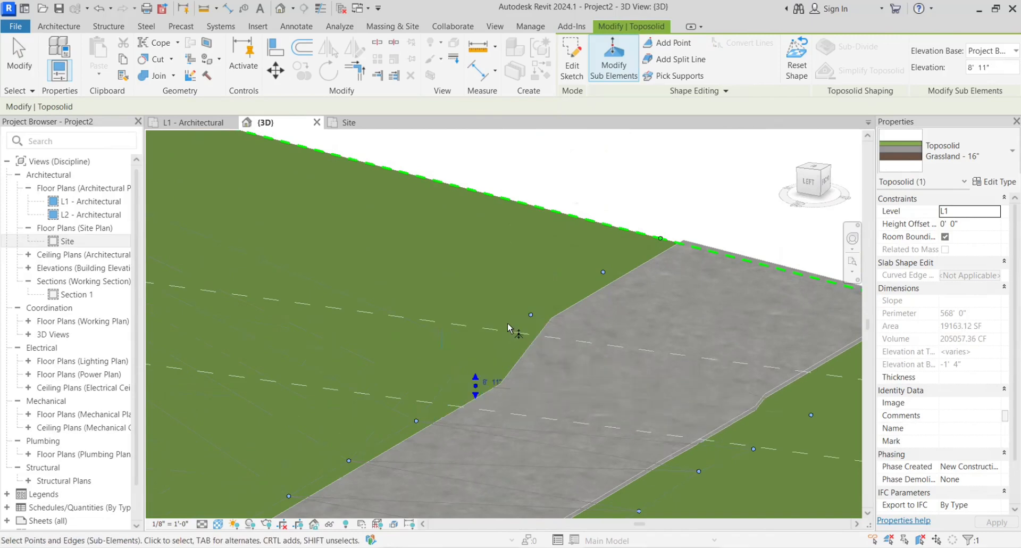
click(532, 317)
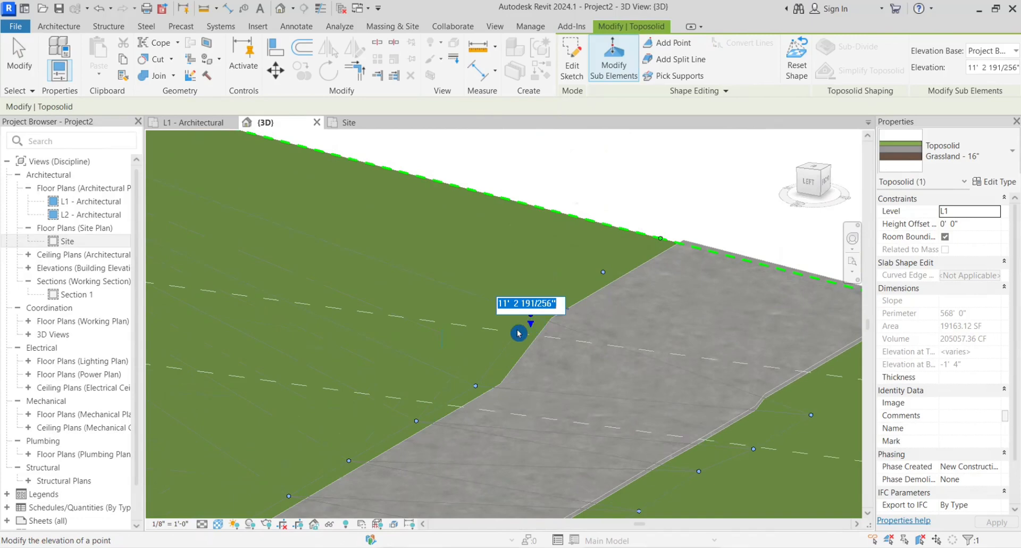
text(8)
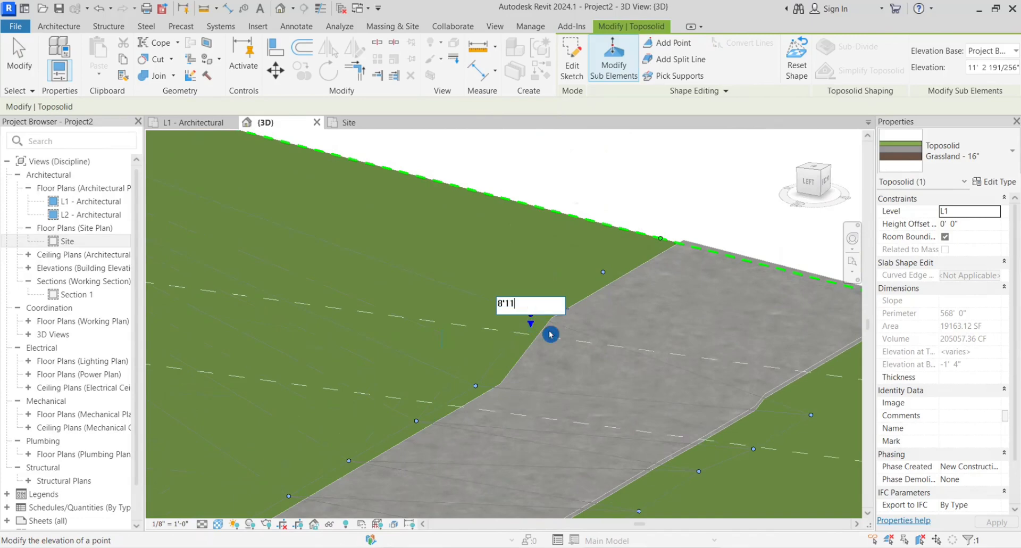
text(' 11)
key(Return)
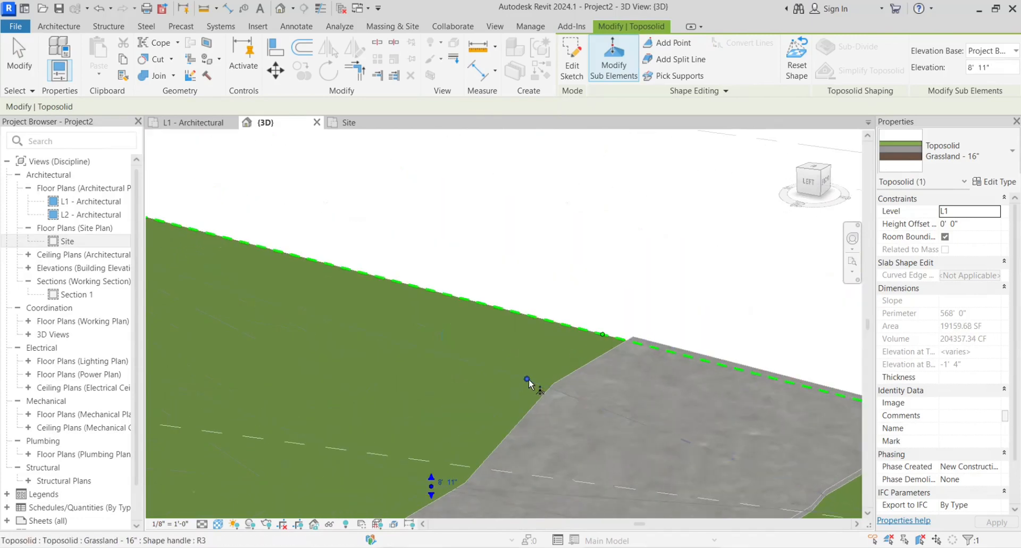
Step: Set the uphill row's last two points, including the one on the toposolid's far edge, to an elevation of 8' 11"
click(528, 378)
text(8'11)
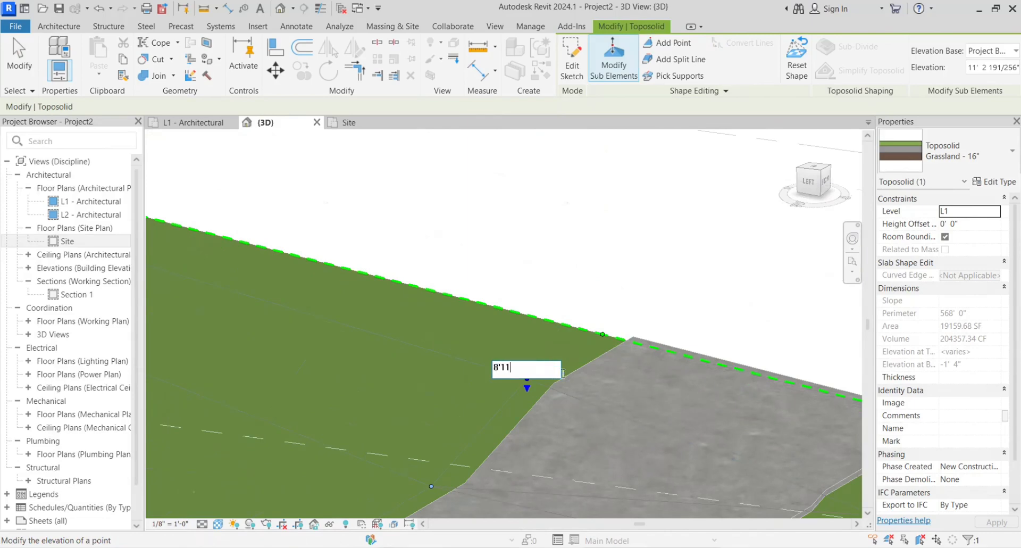
key(Return)
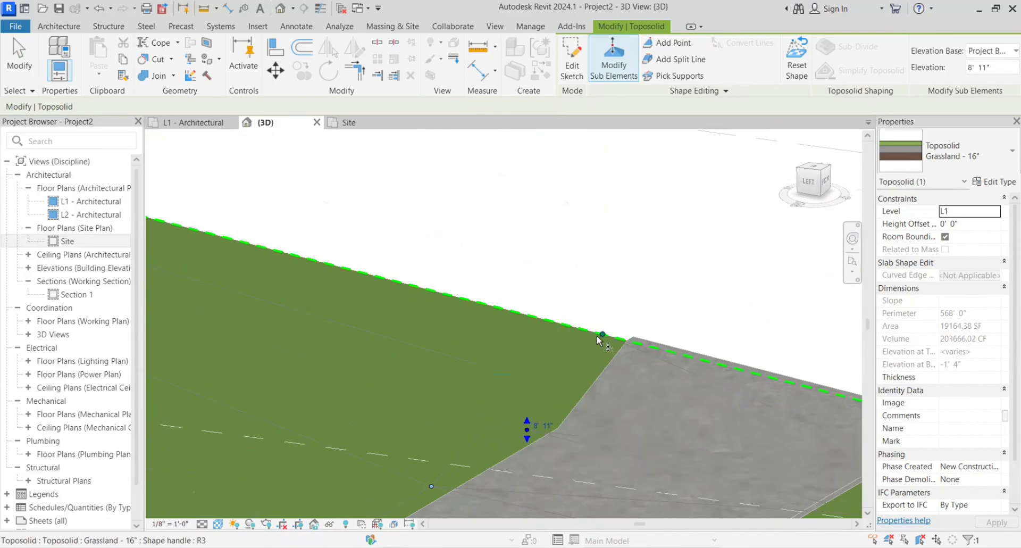
click(605, 335)
click(622, 332)
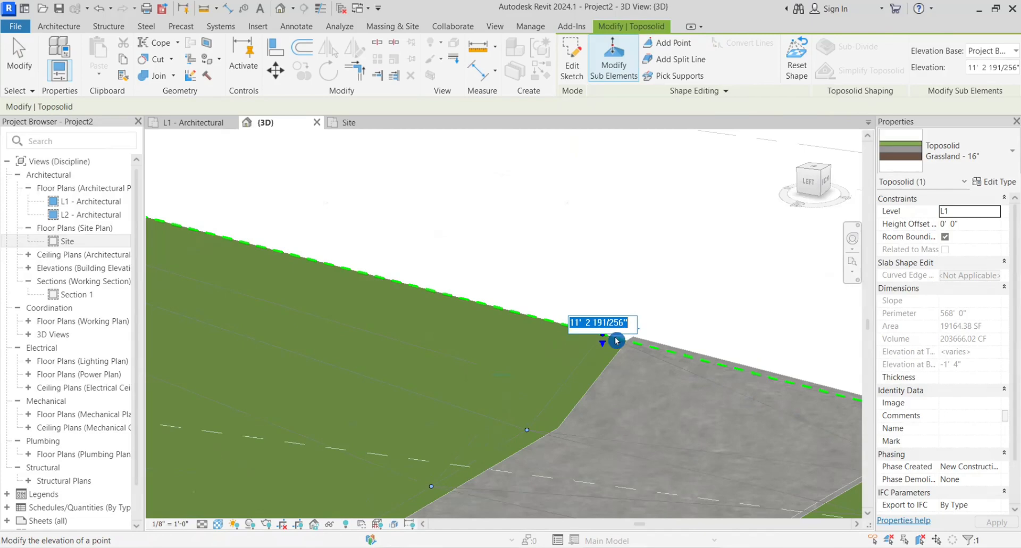
text(8' 11)
key(Return)
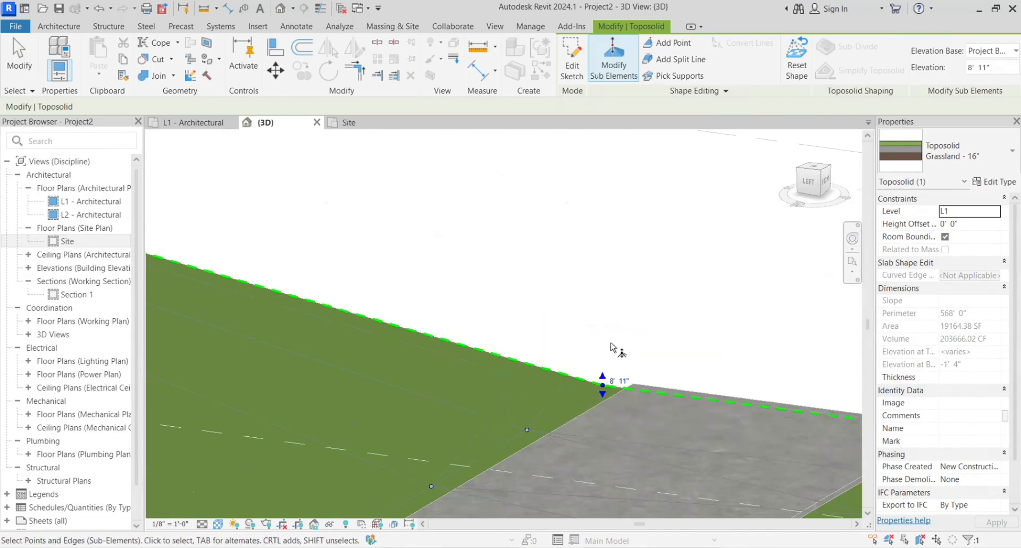
Step: Check the uphill row of points along the asphalt strip, then finish sub-element editing and deselect the toposolid
scroll(606, 341, down, 5)
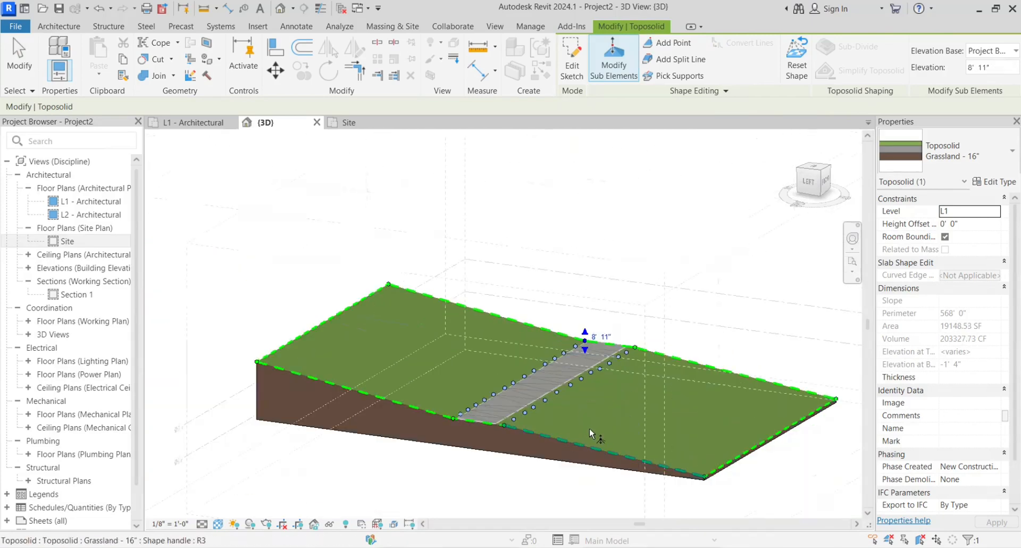
scroll(600, 324, up, 5)
scroll(616, 218, up, 2)
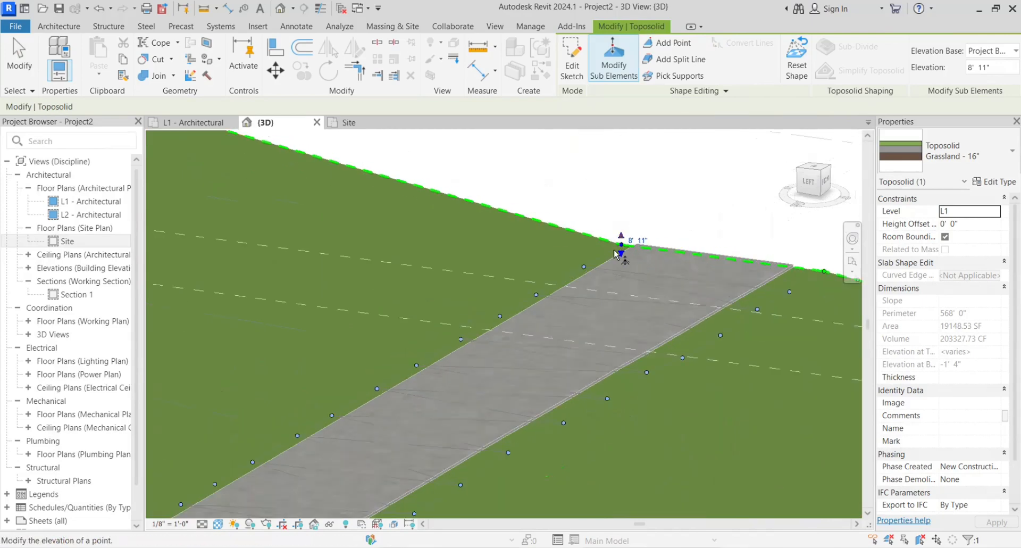
scroll(629, 241, down, 2)
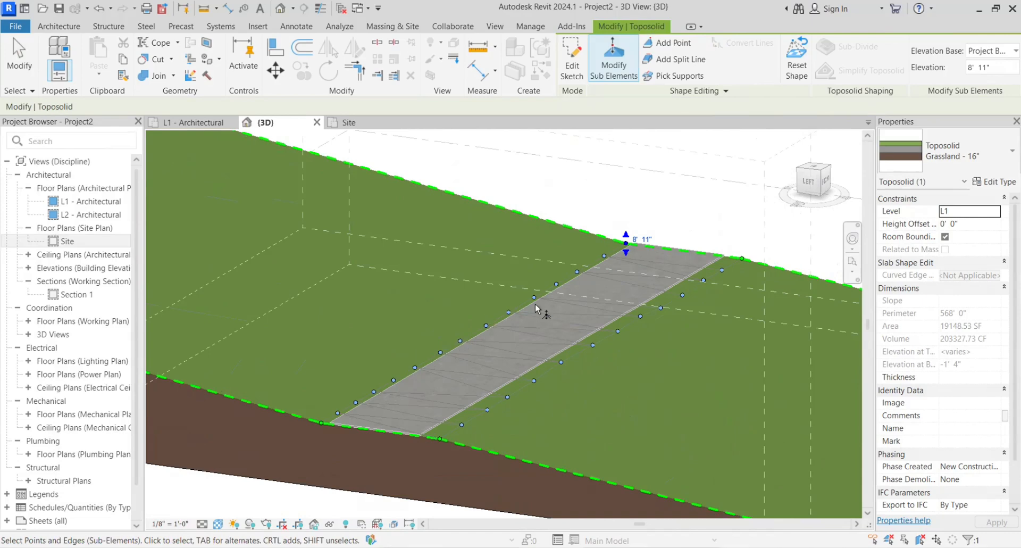
click(23, 64)
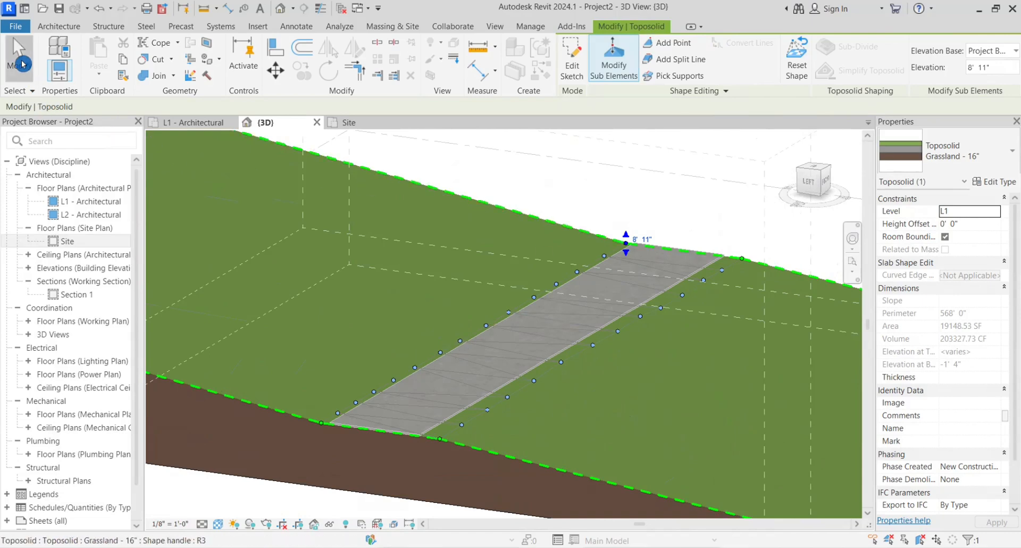
click(611, 203)
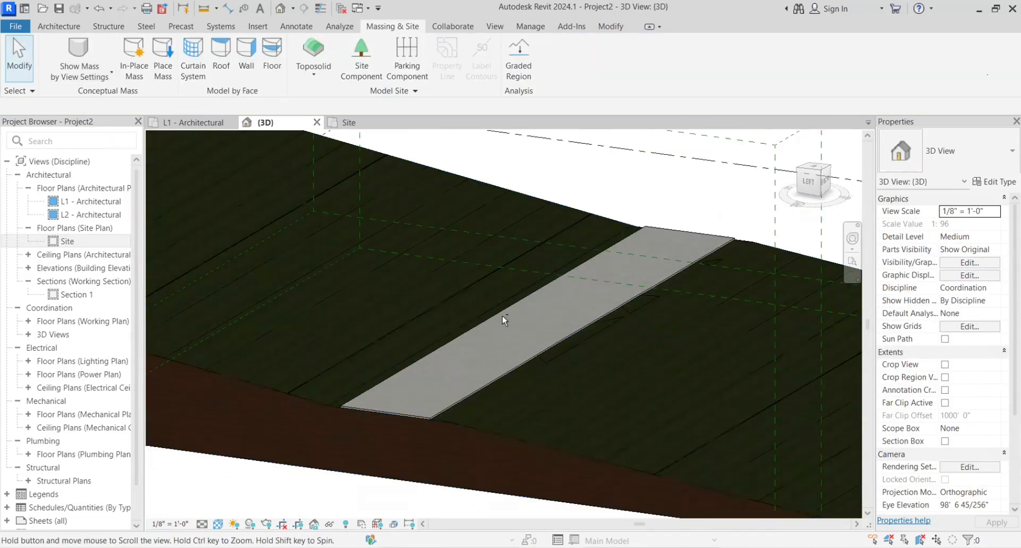
Step: Examine the asphalt strip and the surrounding slope from the side and from above in the 3D view
shift+middle_drag(501, 315, 551, 250)
scroll(474, 371, down, 3)
scroll(534, 335, up, 5)
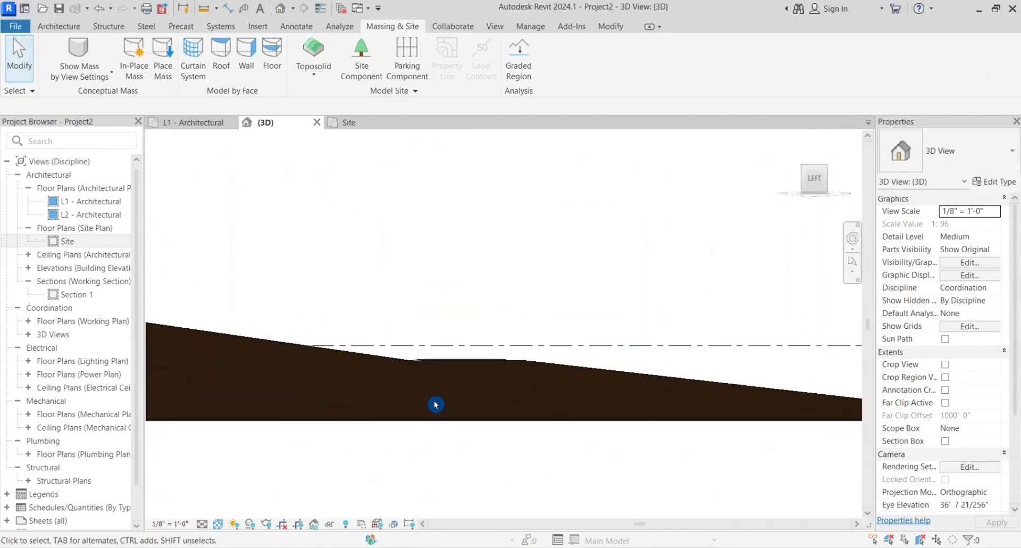
scroll(436, 404, up, 2)
shift+middle_drag(540, 387, 461, 508)
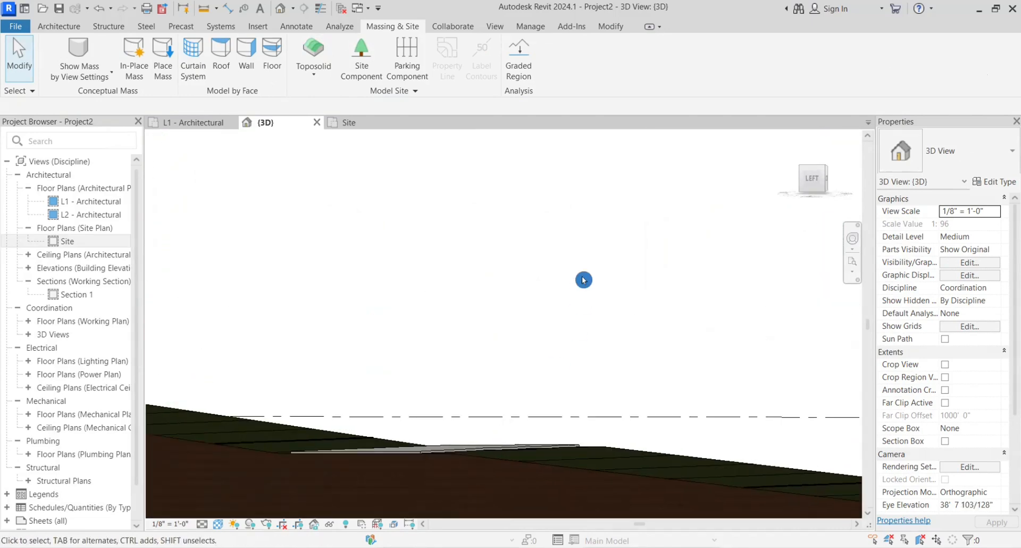
scroll(583, 279, down, 5)
shift+middle_drag(546, 345, 517, 452)
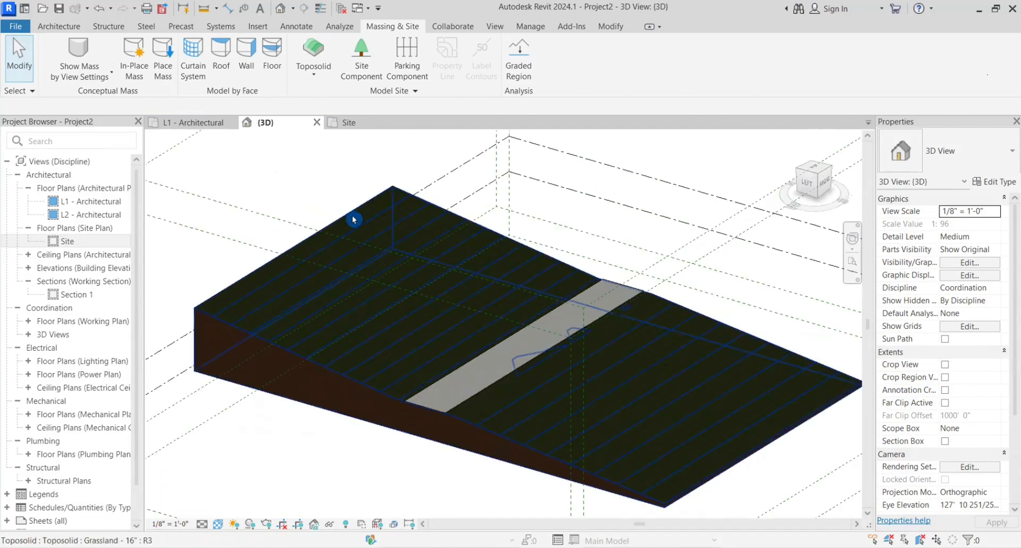
Step: In the Site plan, add the first five points of a new toposolid row uphill of the existing rows, starting on the near edge
click(348, 123)
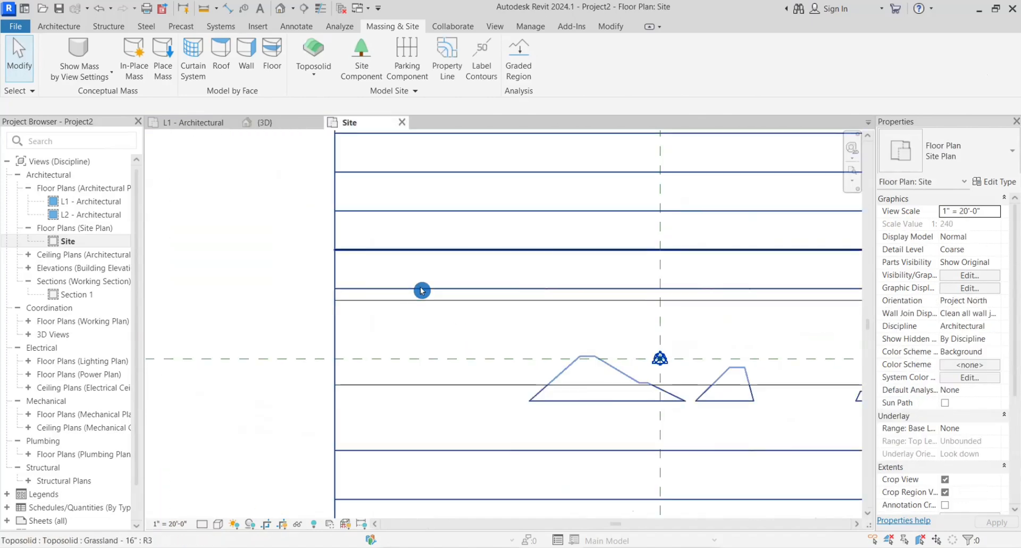
click(412, 250)
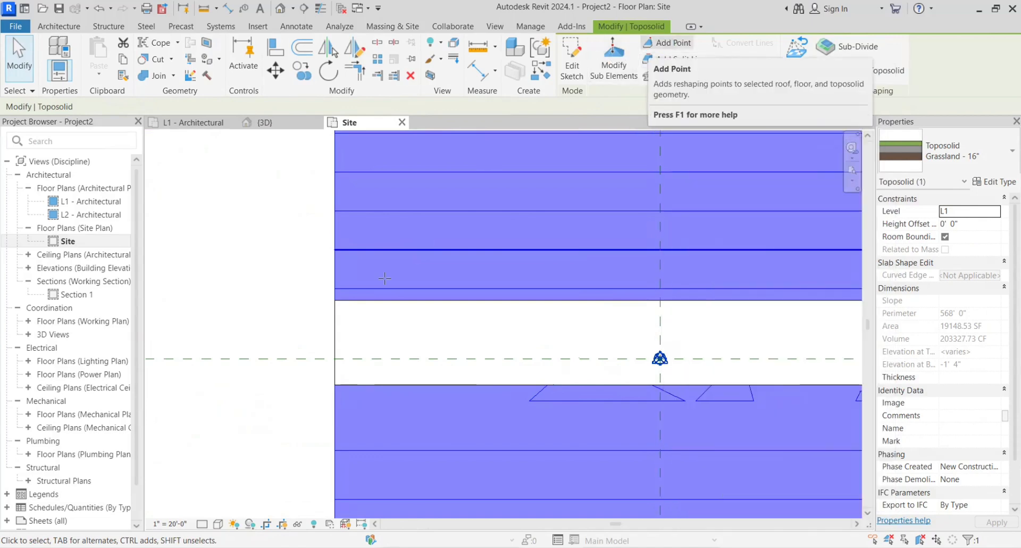
click(666, 43)
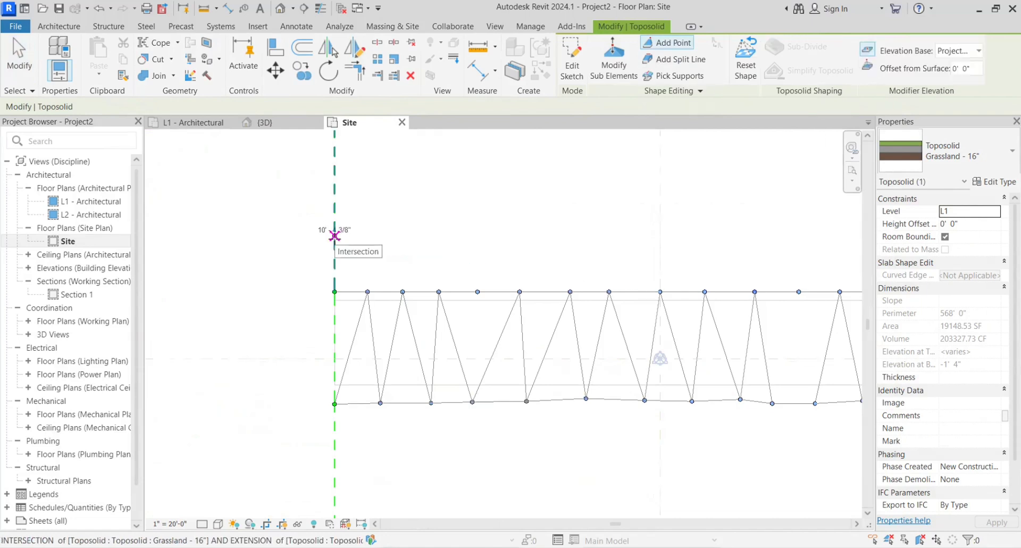
click(335, 235)
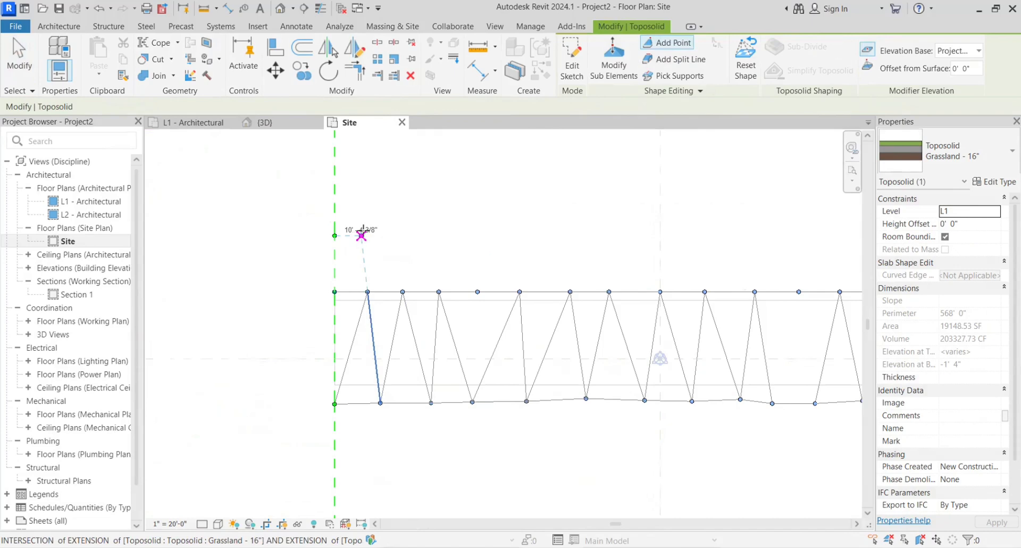
click(367, 235)
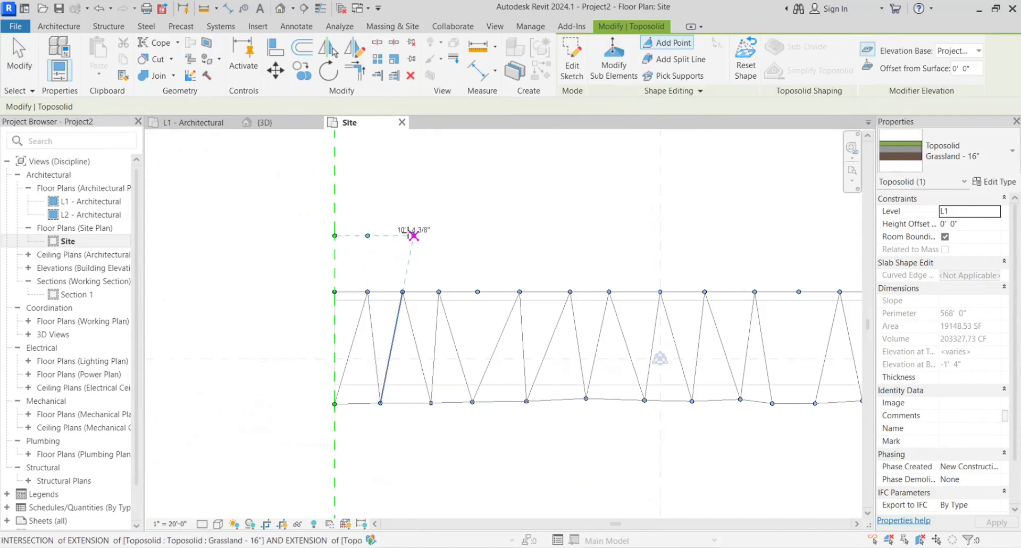
click(402, 235)
click(439, 236)
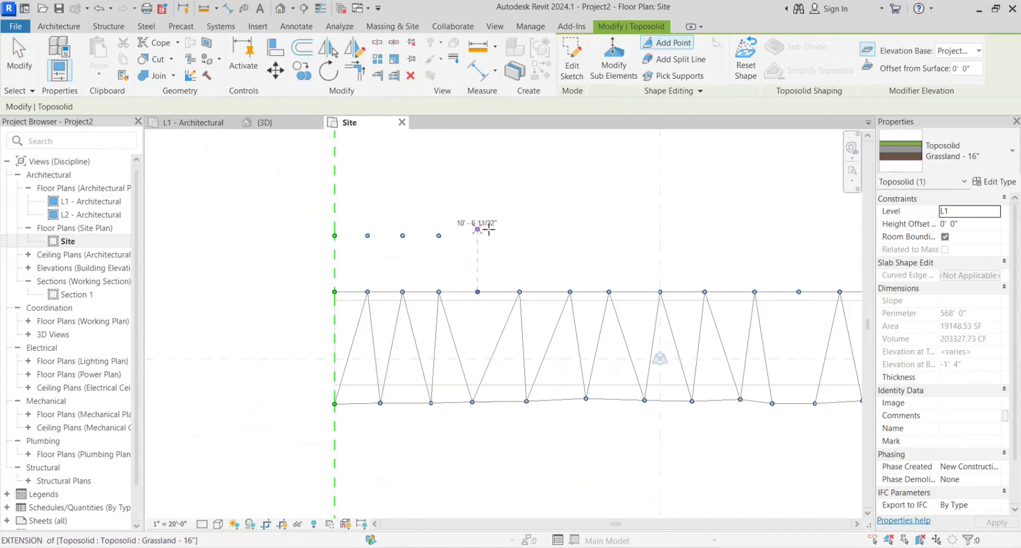
click(477, 235)
Step: Continue the new uphill row with points above the existing ones, from the sixth point across to the toposolid's far edge
middle_drag(524, 250, 371, 262)
click(366, 261)
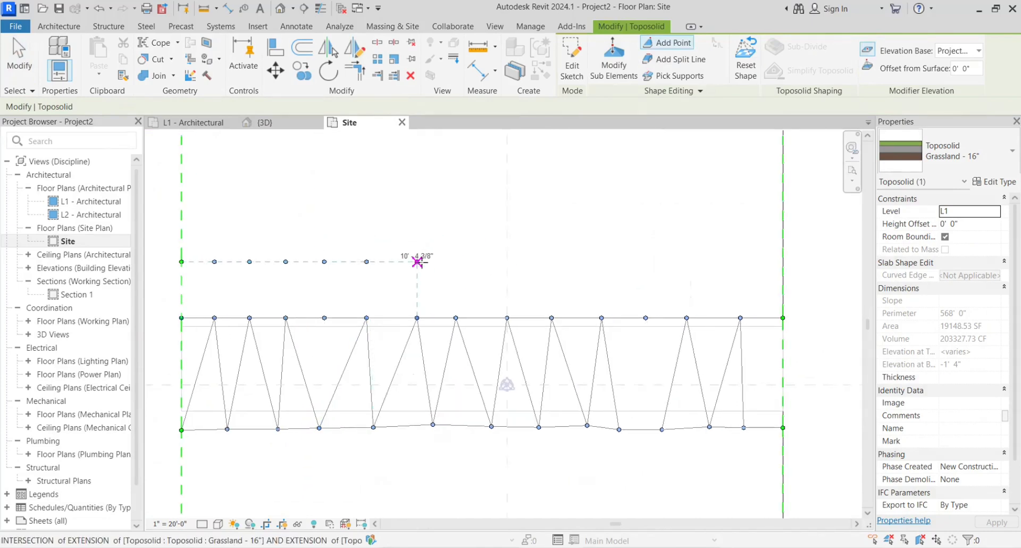
click(425, 262)
click(468, 261)
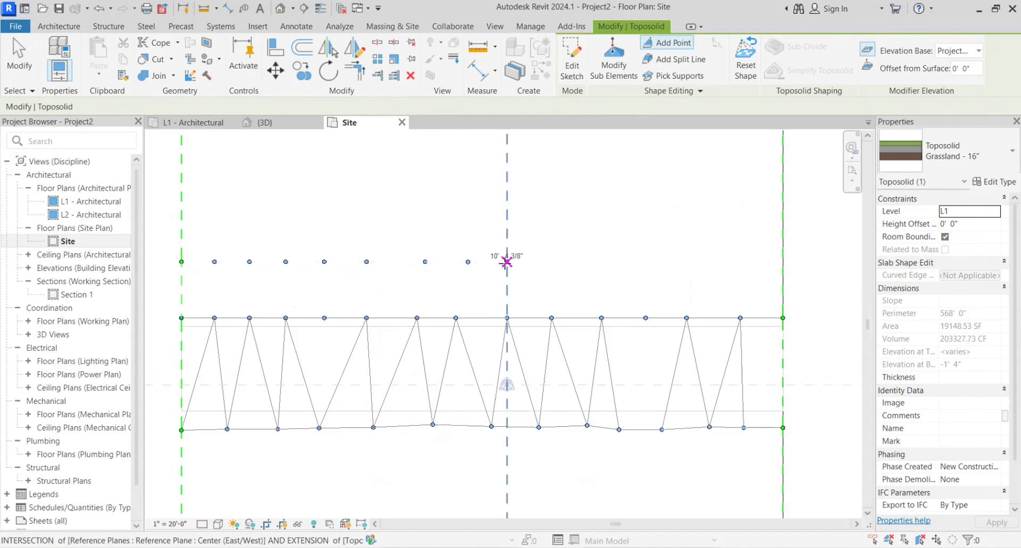
click(507, 262)
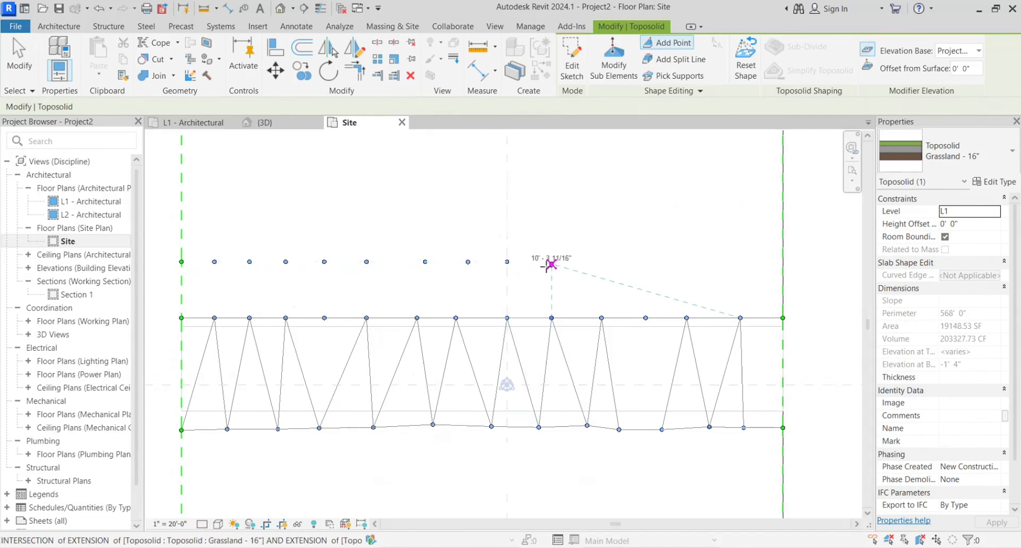
click(601, 269)
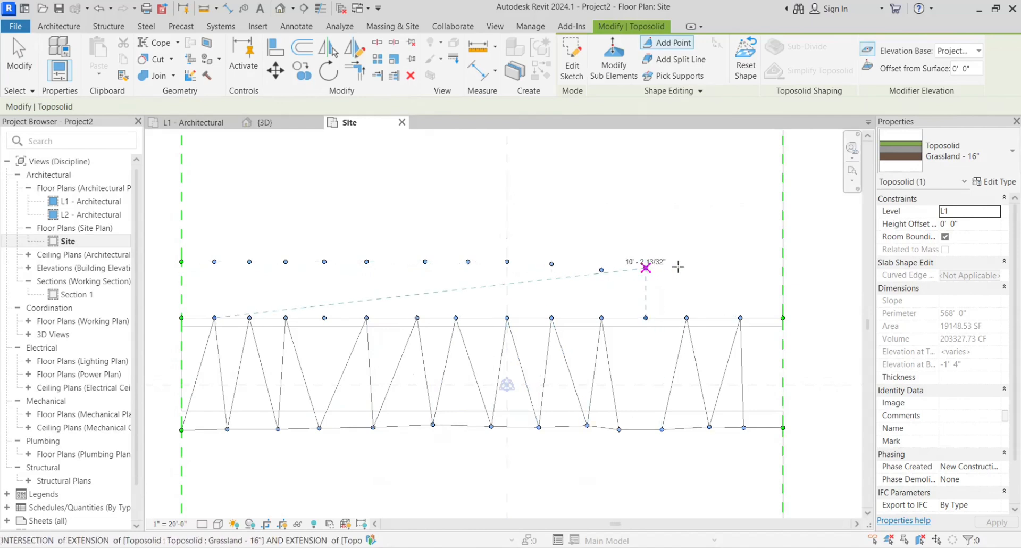
click(646, 267)
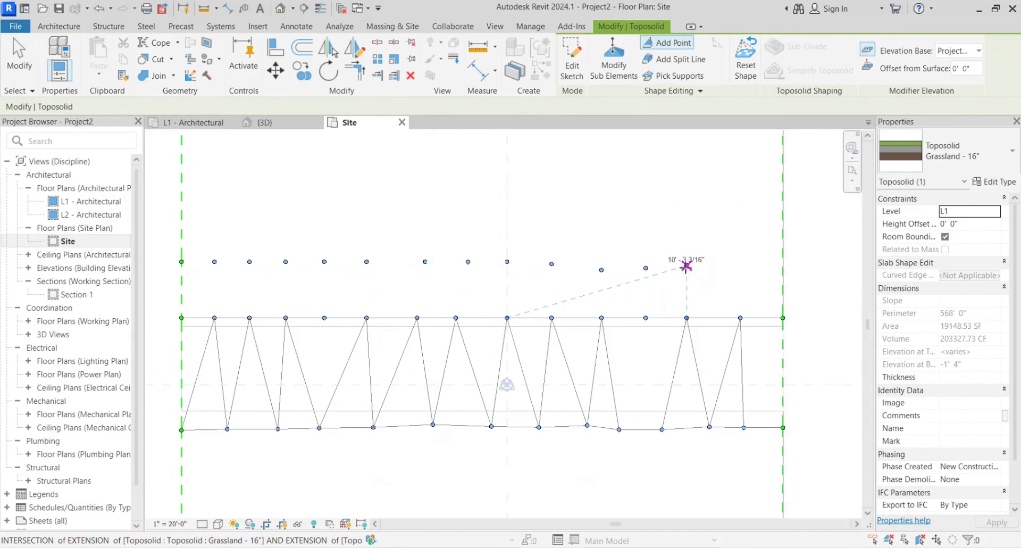
click(686, 266)
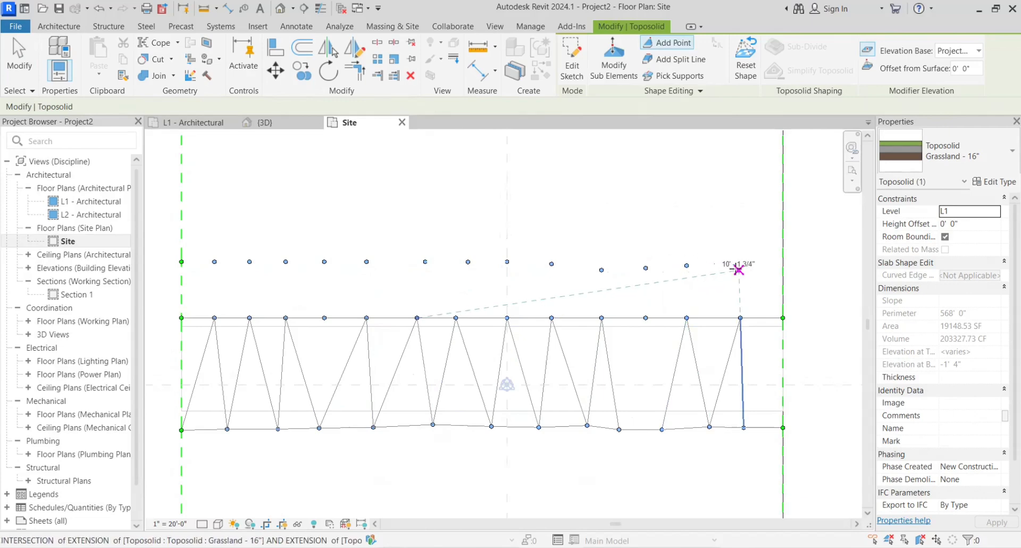
click(738, 270)
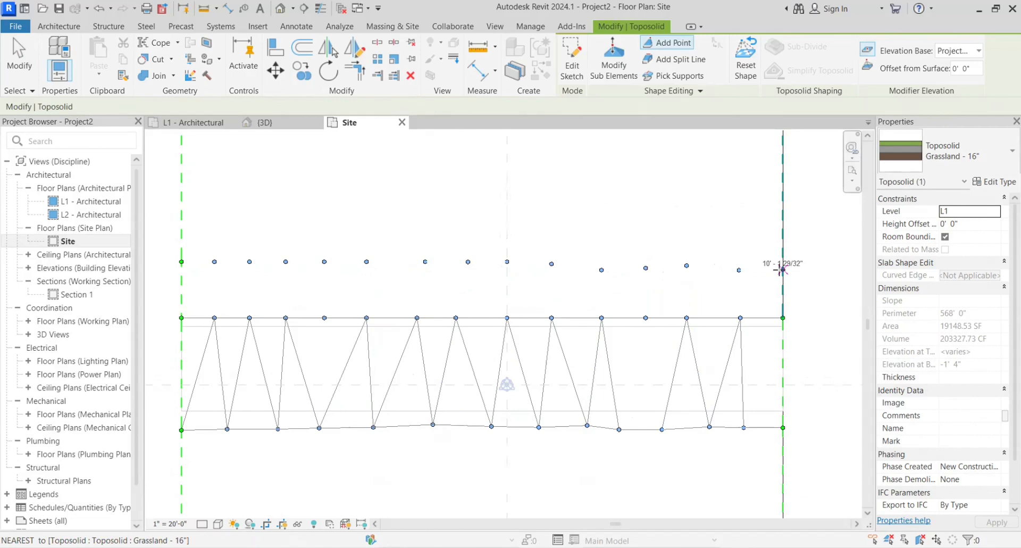
Step: In the 3D view, set the elevation of the new row's point on the toposolid's near edge to 14' 0"
click(276, 127)
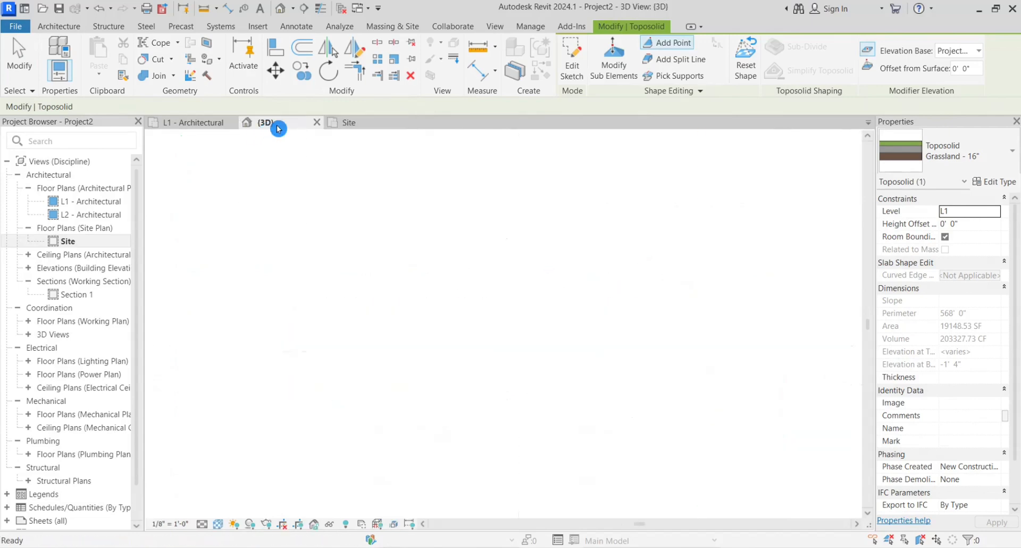
scroll(409, 412, up, 3)
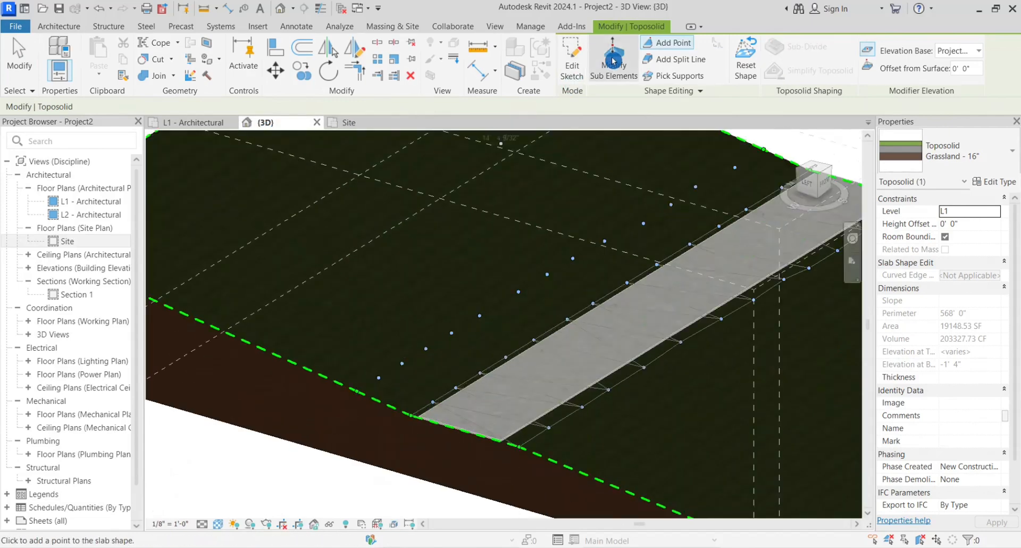
click(613, 61)
scroll(366, 379, up, 3)
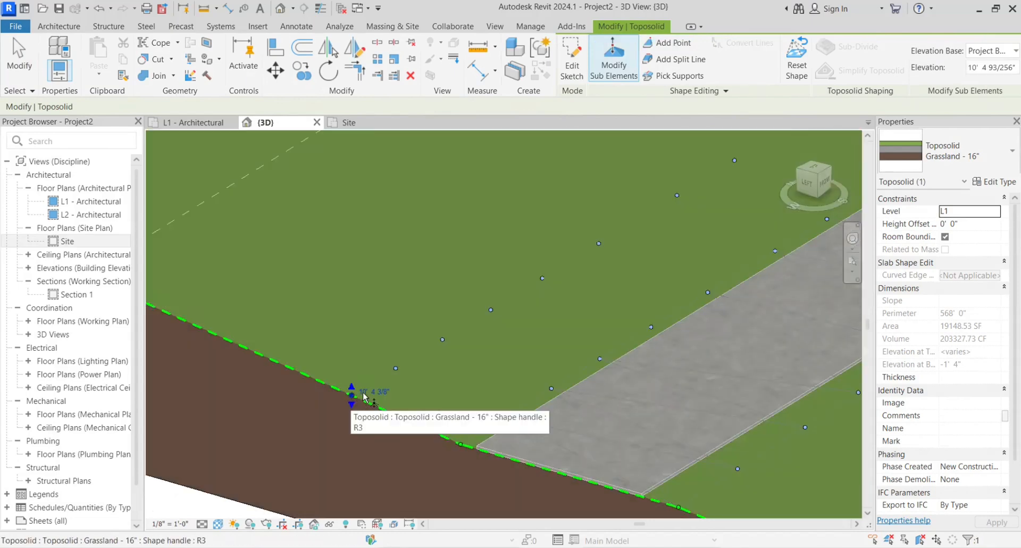
click(352, 397)
click(374, 384)
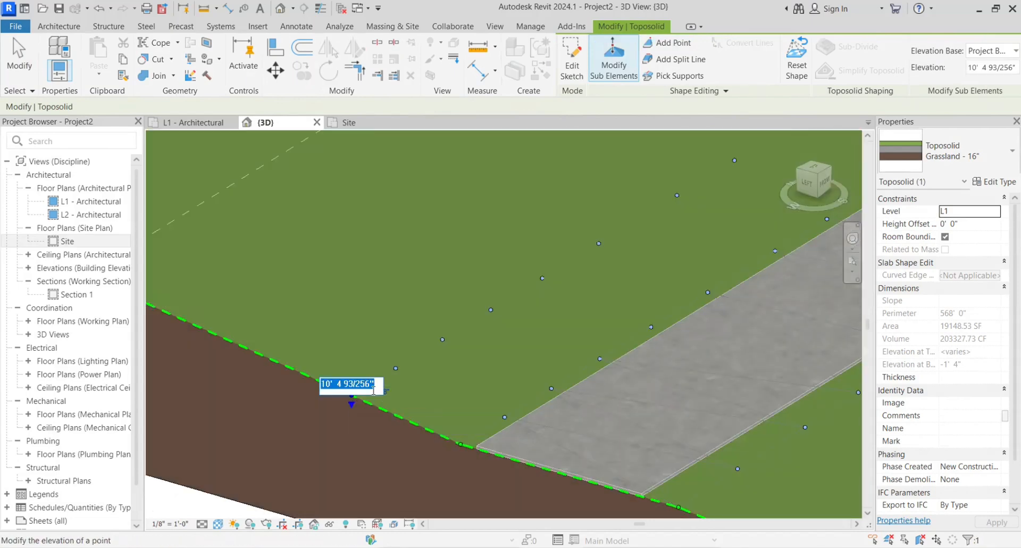
text(1)
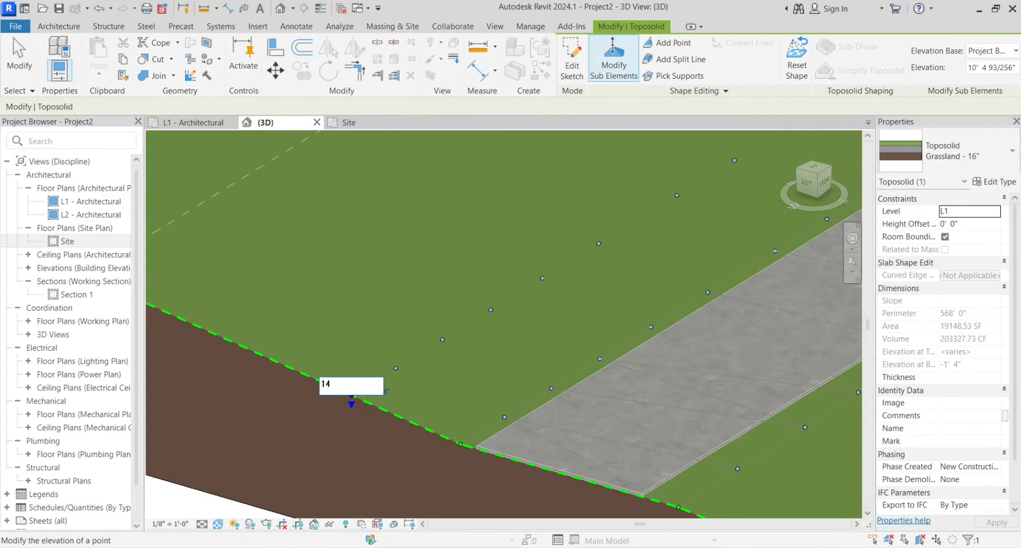
text(4)
key(Return)
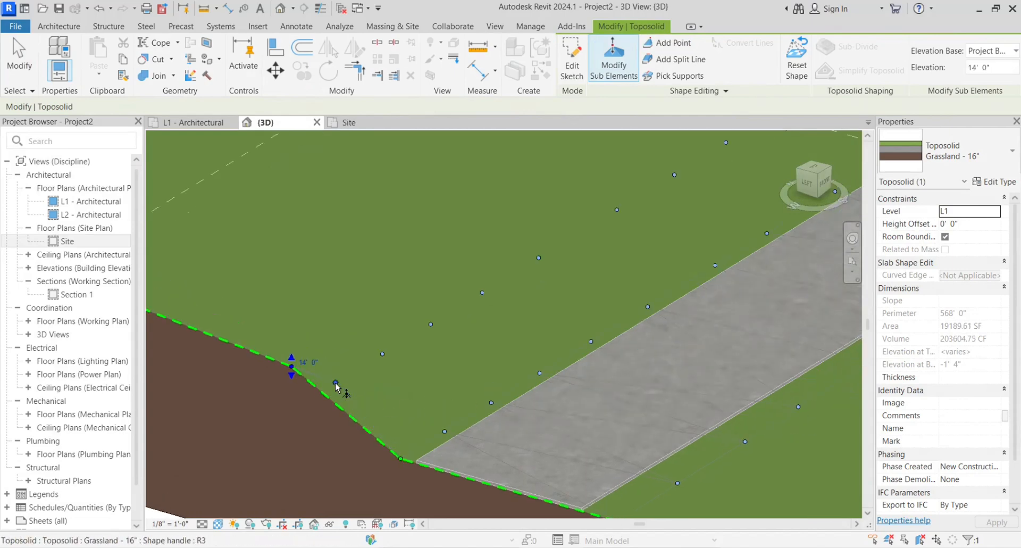
Step: Set the elevations of the second and third points from the near edge in the new row to 14'
click(336, 387)
click(348, 379)
text(1)
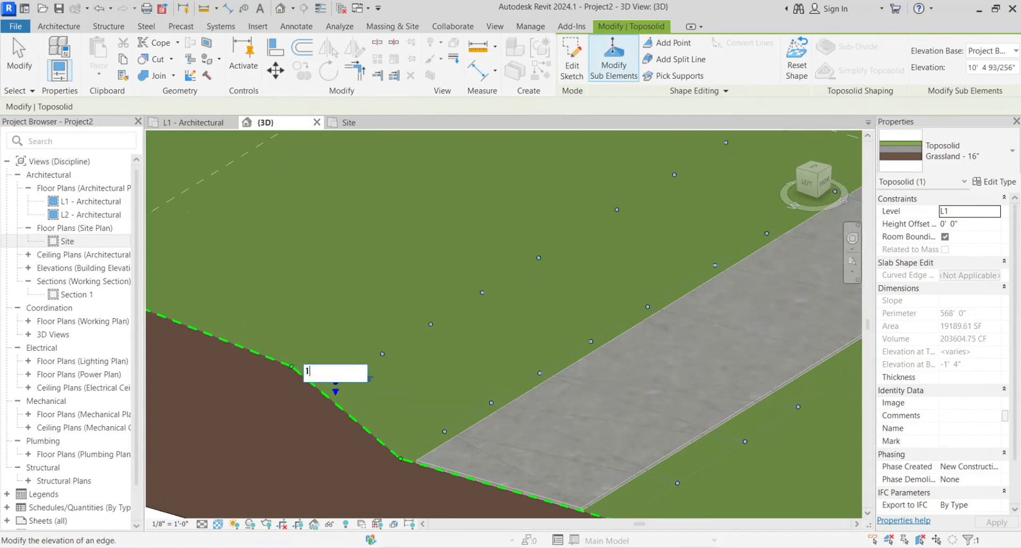
text(4')
key(Return)
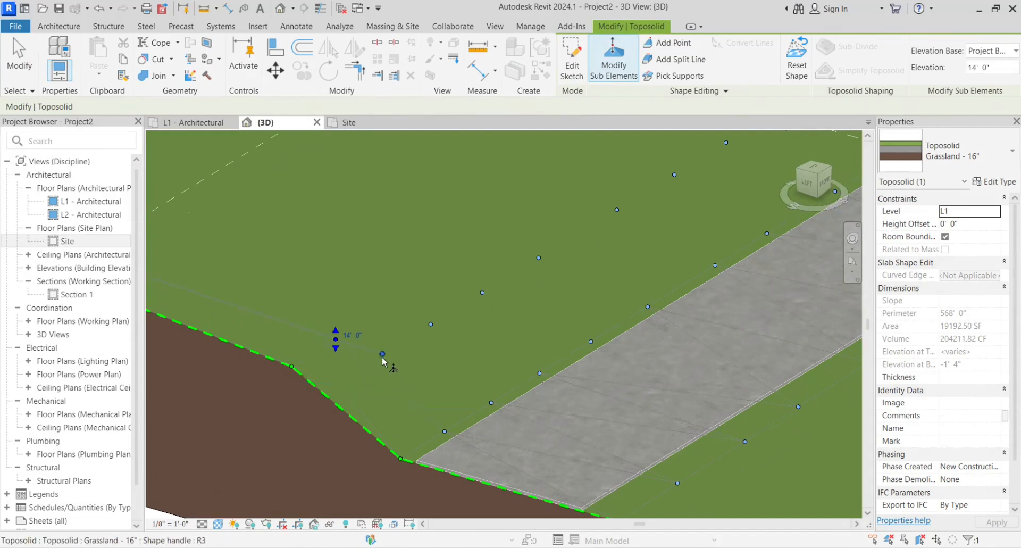
click(383, 354)
click(413, 349)
text(1)
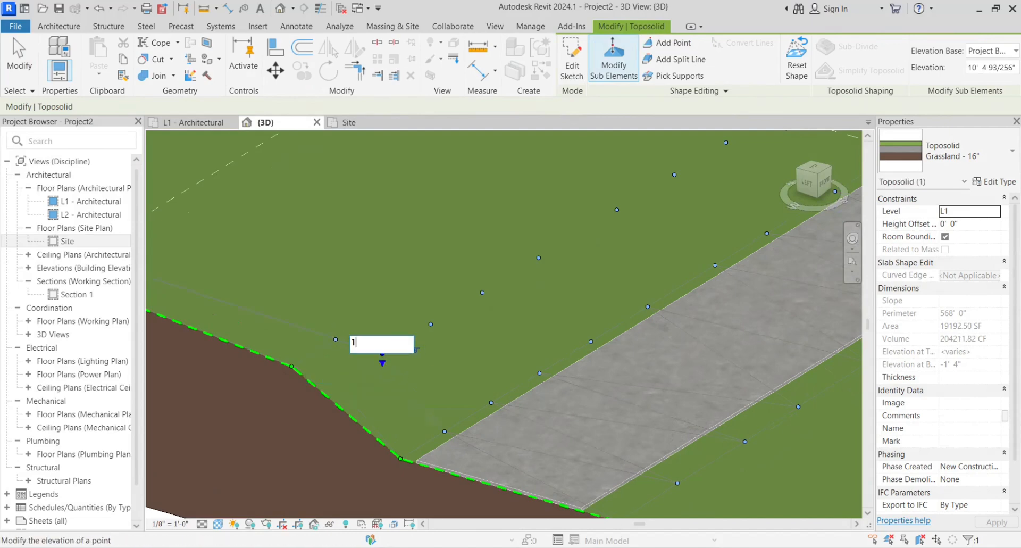
text(4')
key(Return)
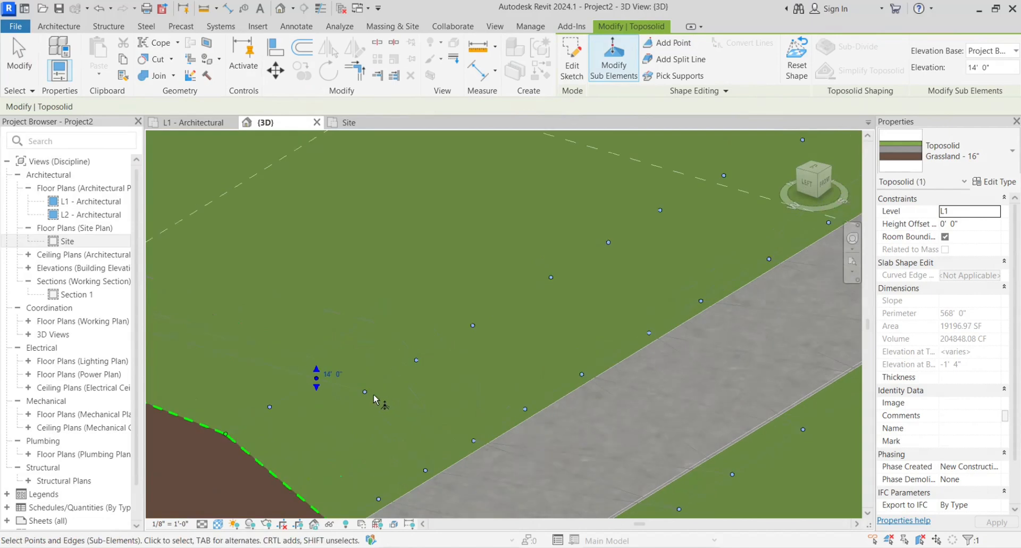
Step: Set the elevations of the fourth and fifth points from the near edge in the new row to 14'
click(365, 392)
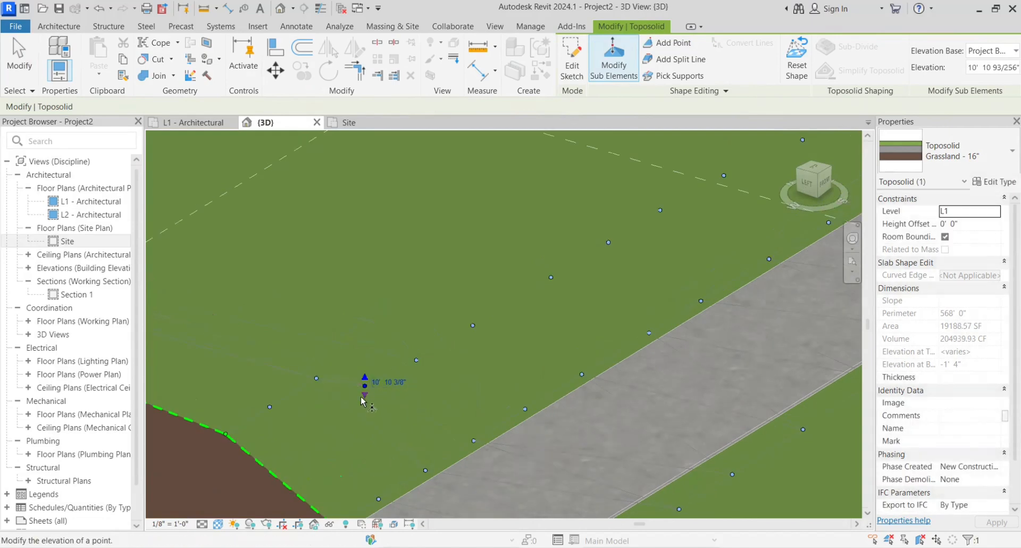
click(388, 382)
text(1)
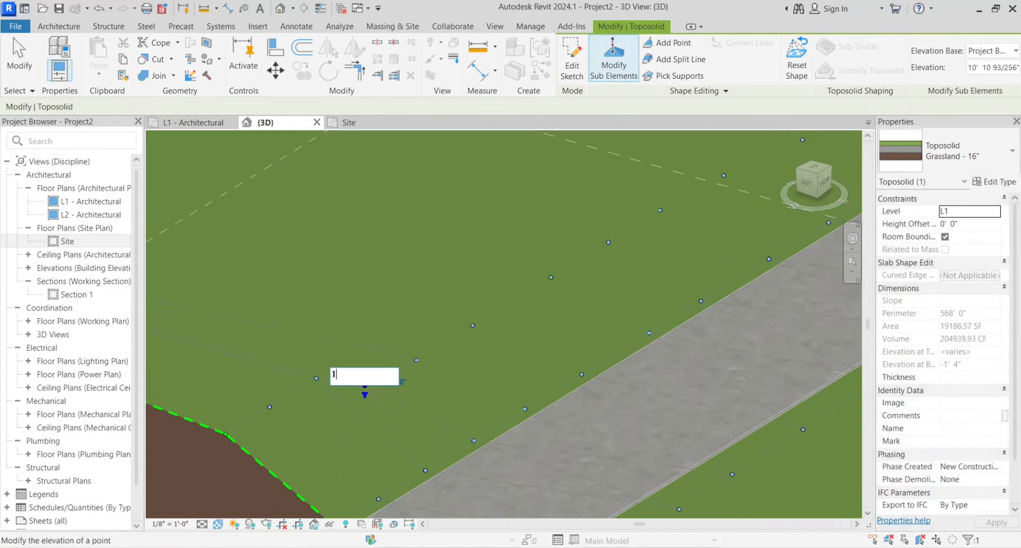
text(4)
key(Return)
middle_drag(476, 365, 435, 414)
shift+middle_drag(401, 474, 371, 360)
click(370, 360)
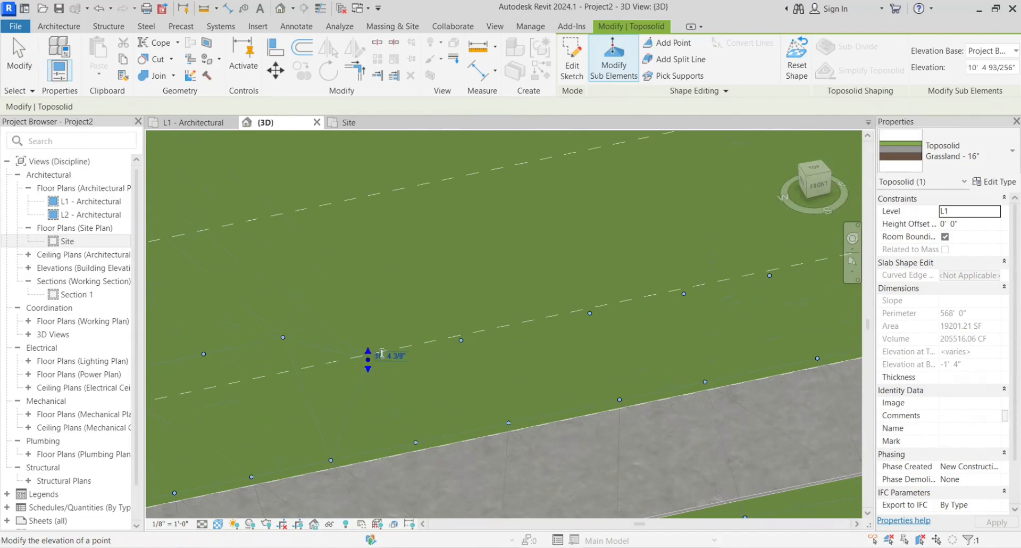
click(385, 356)
text(1)
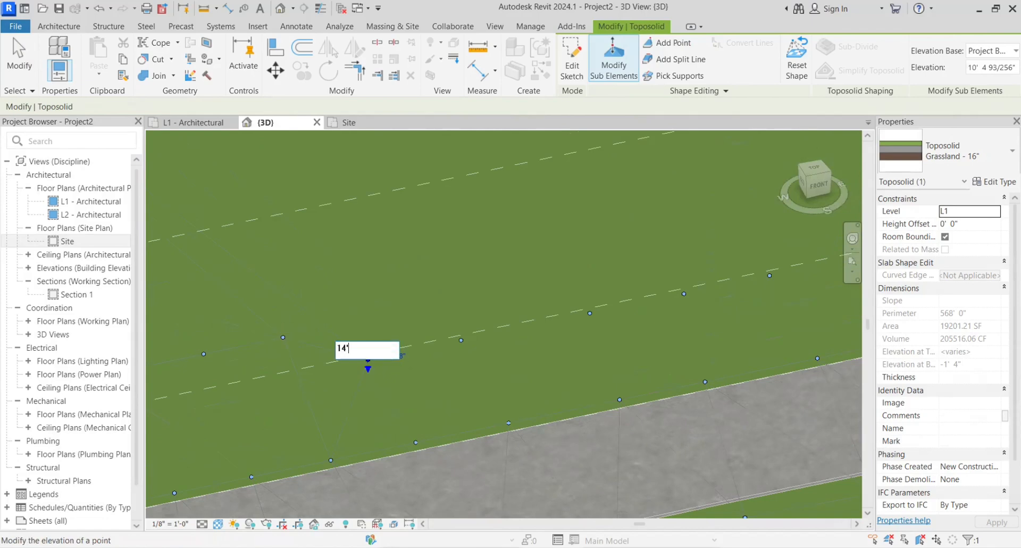
text(4')
key(Return)
Step: Set the elevations of the sixth and seventh points from the near edge in the new row to 14'
scroll(273, 392, down, 2)
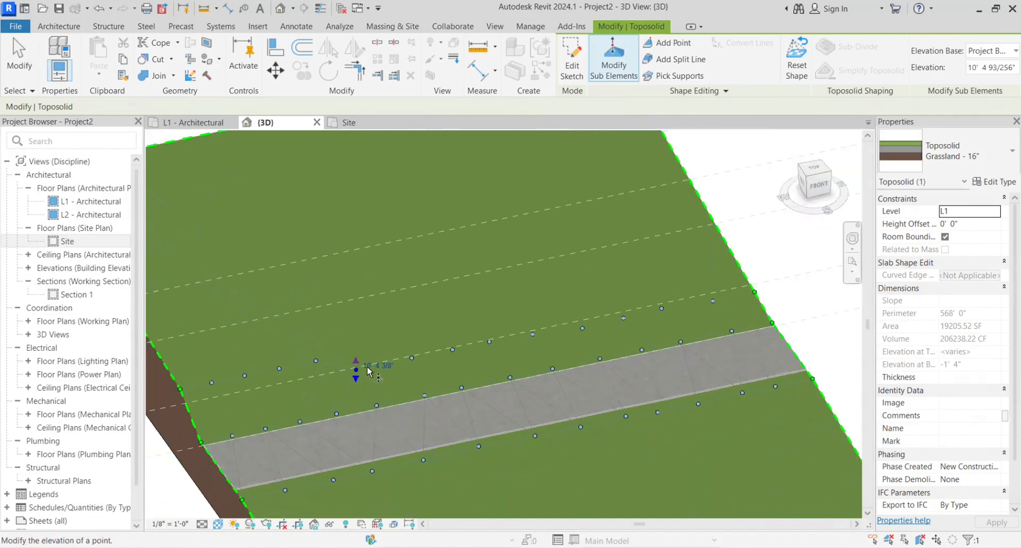
click(367, 366)
text(14)
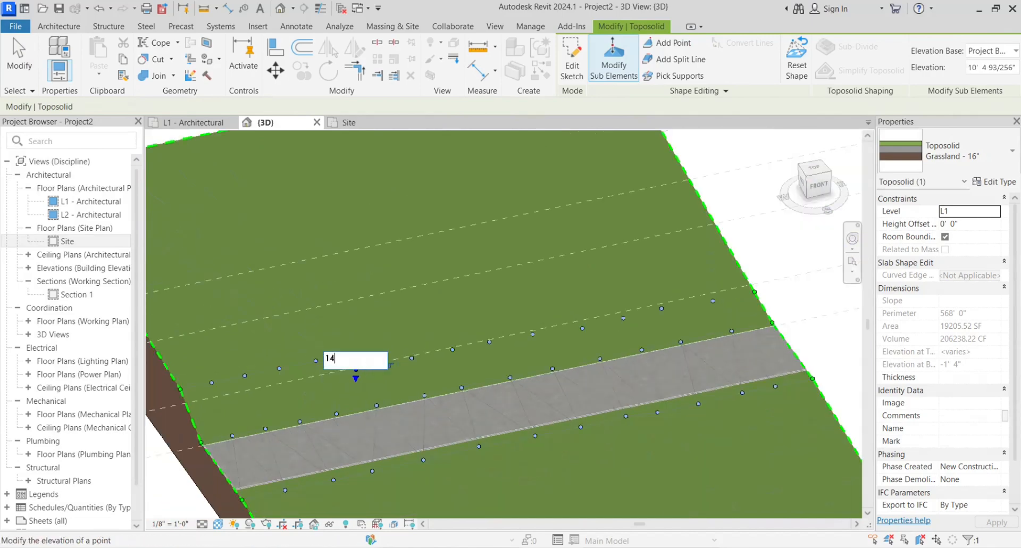
text(')
key(Return)
click(413, 357)
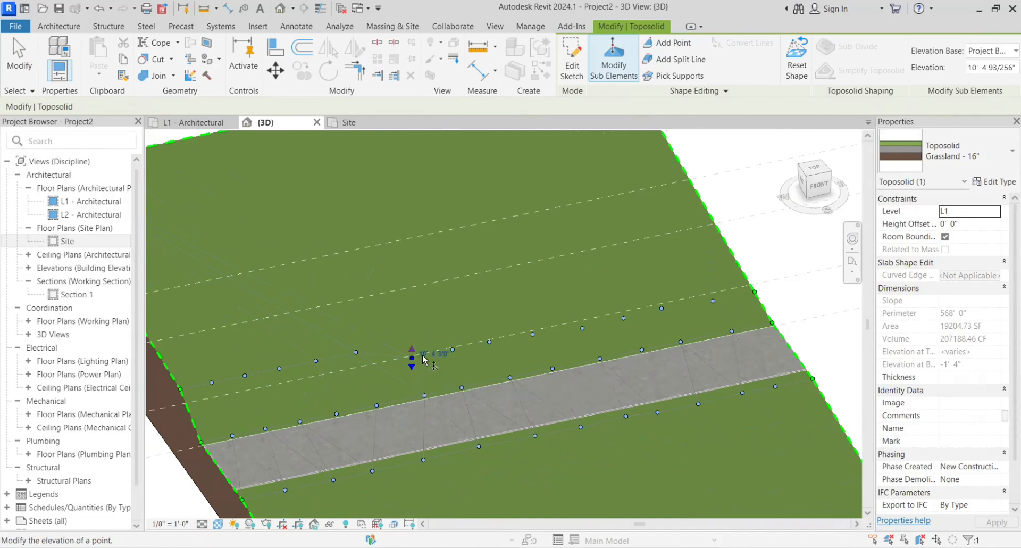
click(427, 352)
text(14)
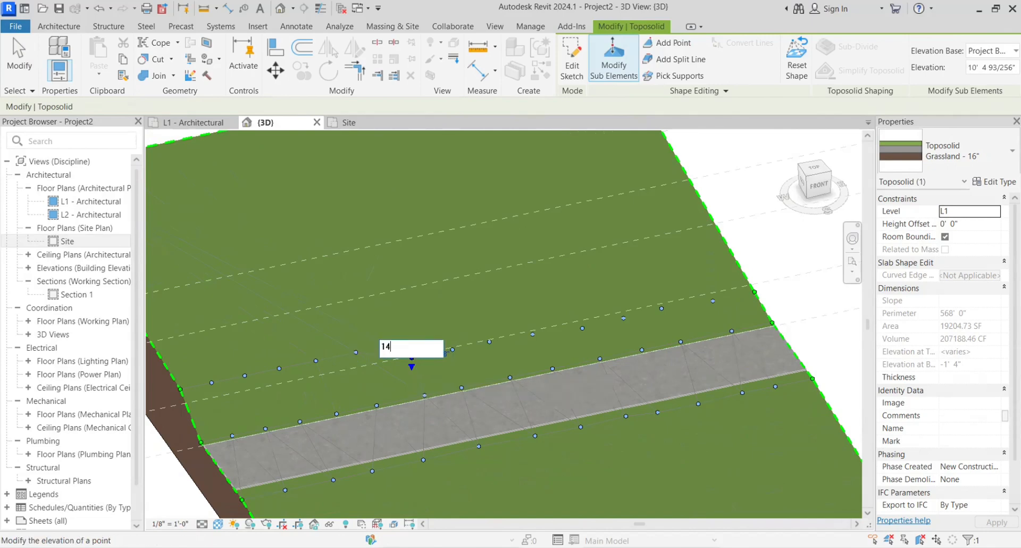
text(')
key(Return)
Step: Set the elevations of the eighth and ninth points from the near edge in the new row to 14'
click(453, 350)
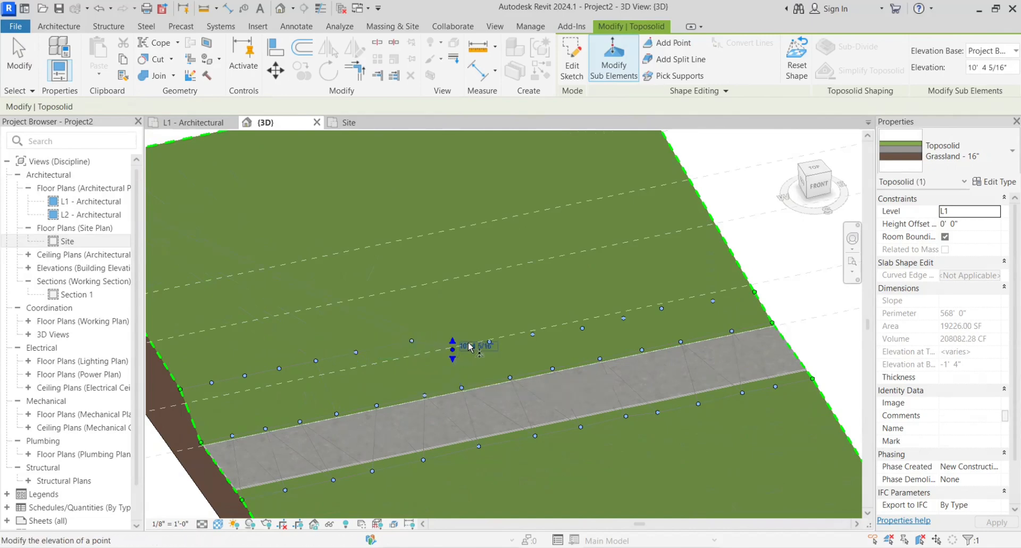
click(470, 342)
text(14)
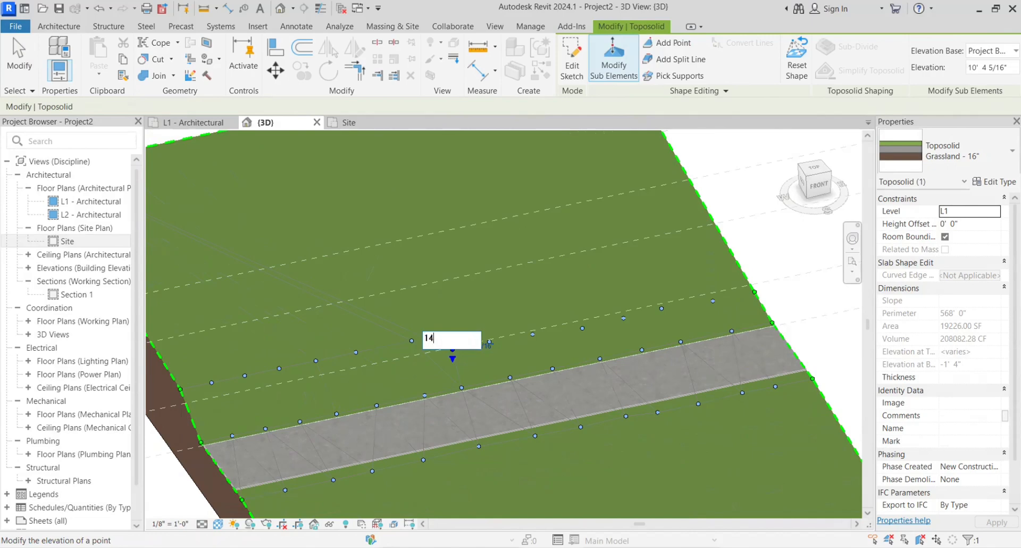
text(')
key(Return)
click(489, 342)
click(501, 337)
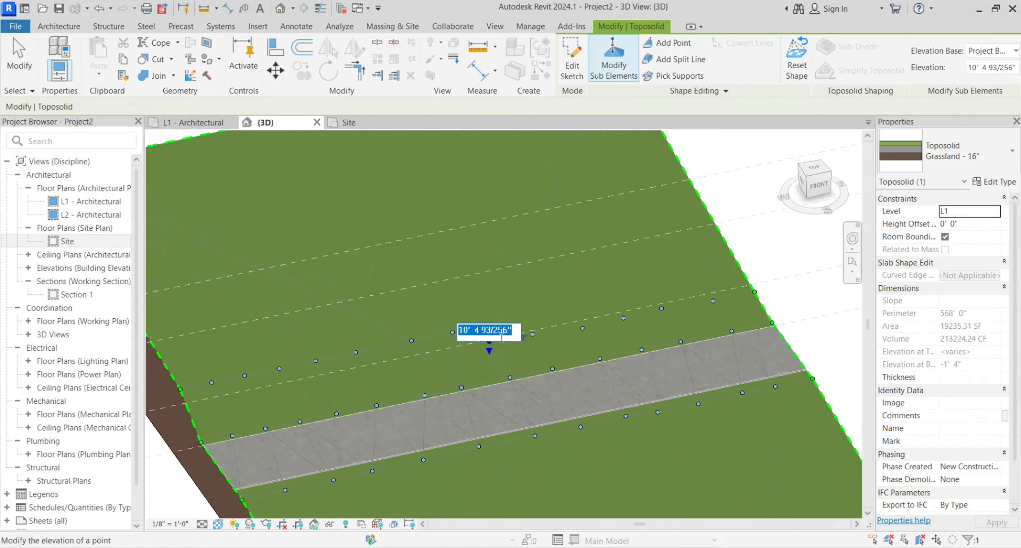
text(14)
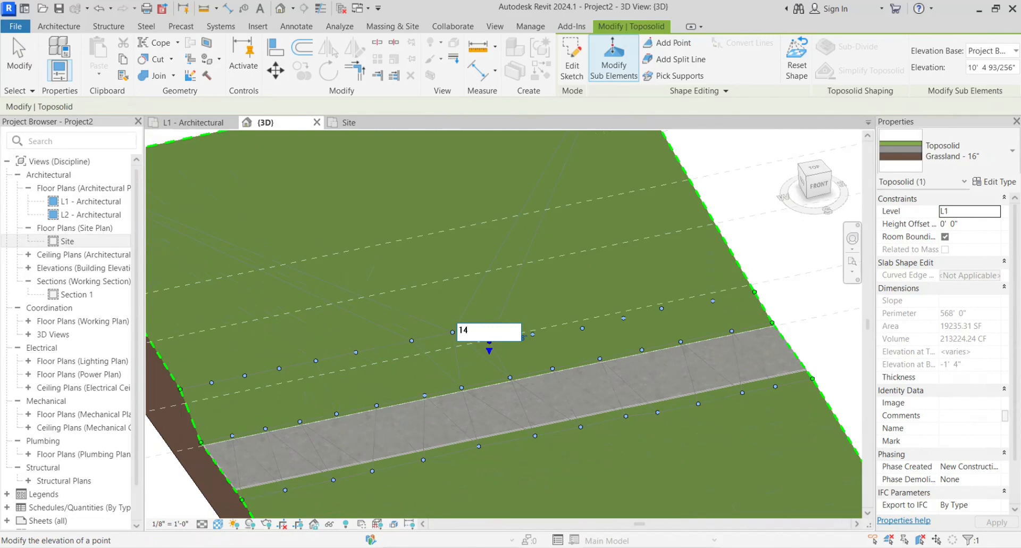
text(')
key(Return)
Step: Set the elevations of the tenth and eleventh points from the near edge in the new row to 14'
click(532, 334)
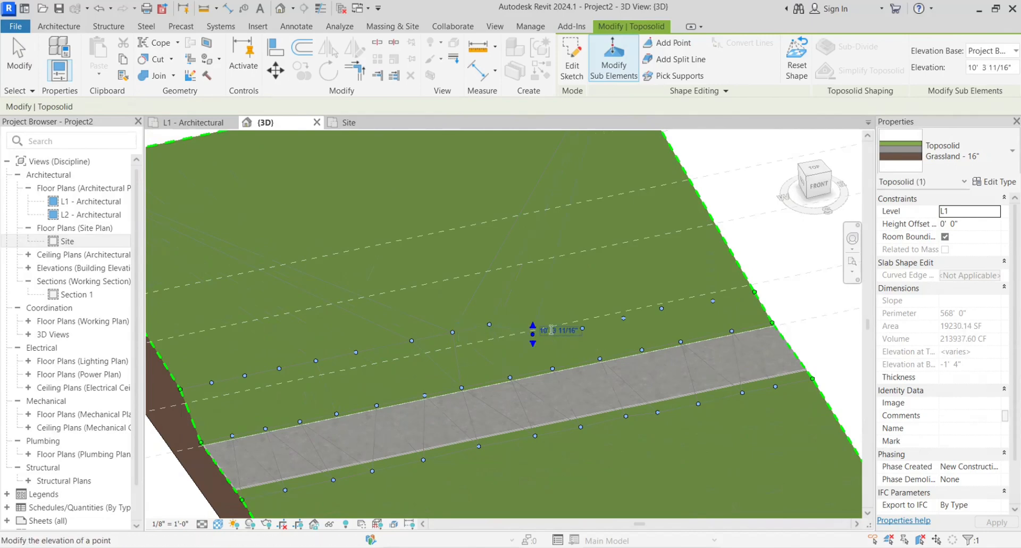
click(554, 339)
text(1)
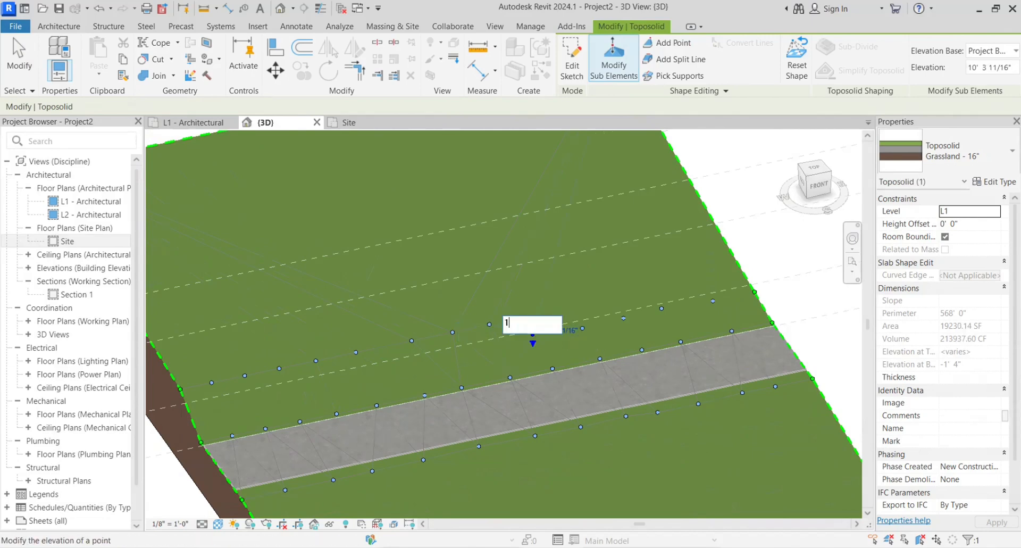
text(4')
key(Return)
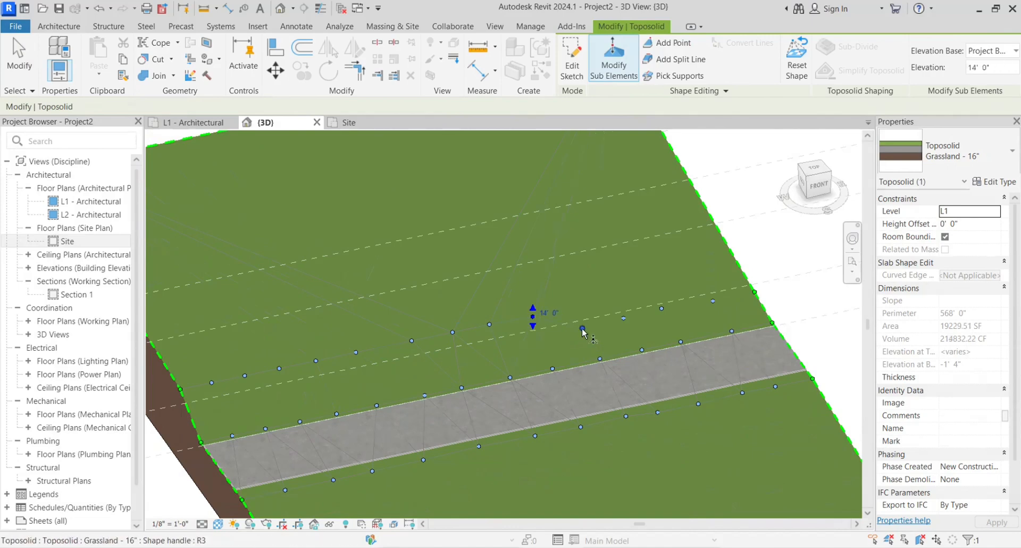
click(585, 321)
click(594, 319)
text(14')
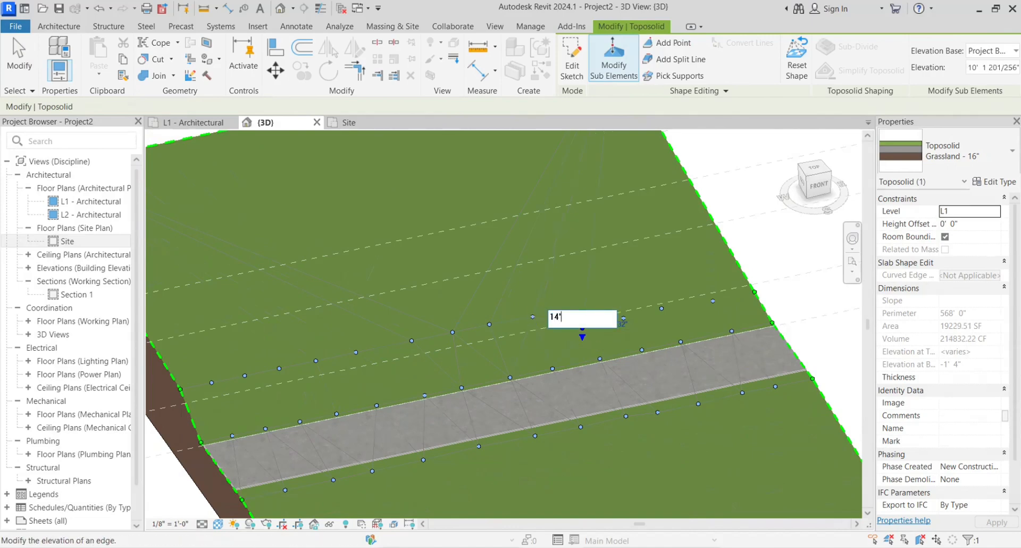
key(Return)
Step: Set the elevations of the twelfth and thirteenth points from the near edge in the new row to 14'
click(623, 319)
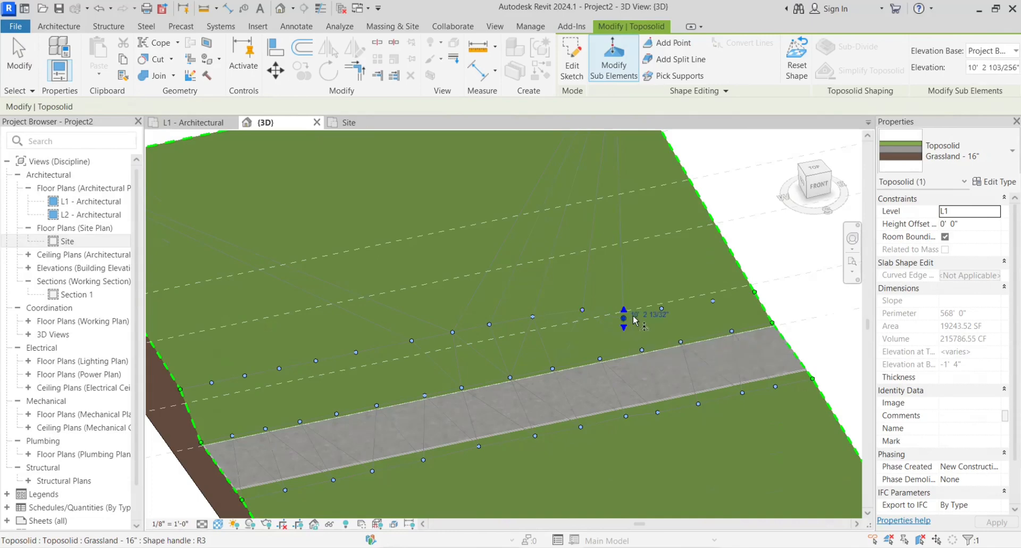
click(639, 312)
text(1)
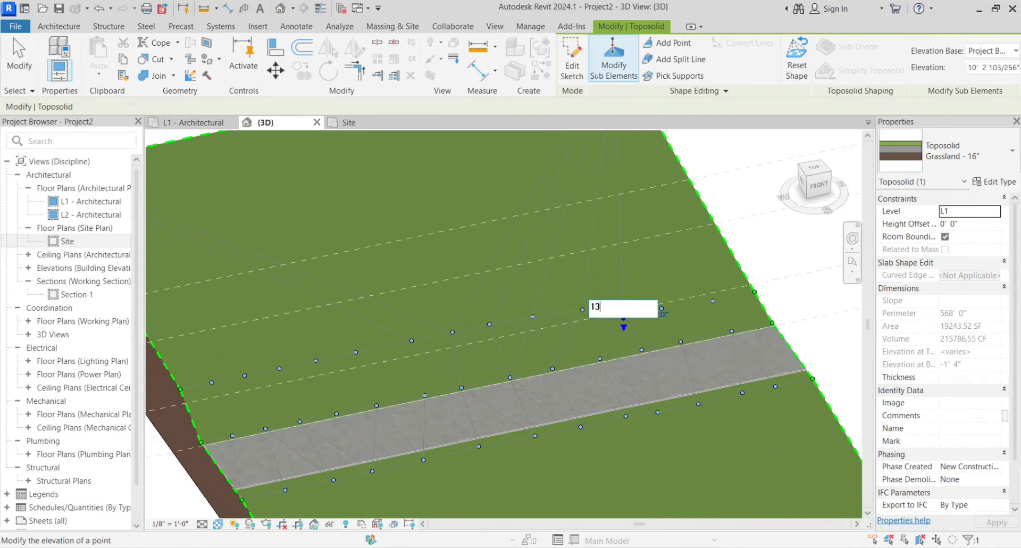
text(4)
key(Return)
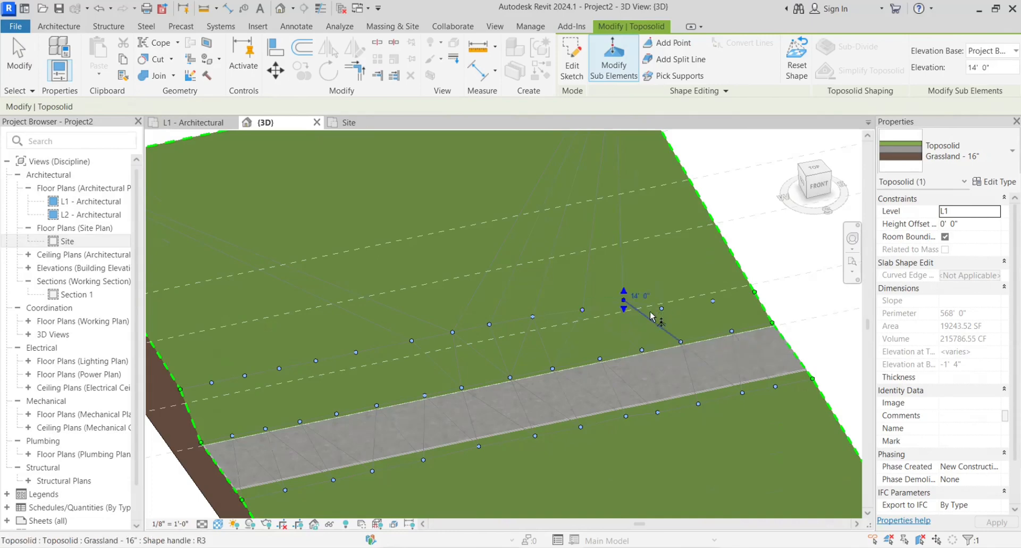
click(661, 308)
click(674, 302)
text(14')
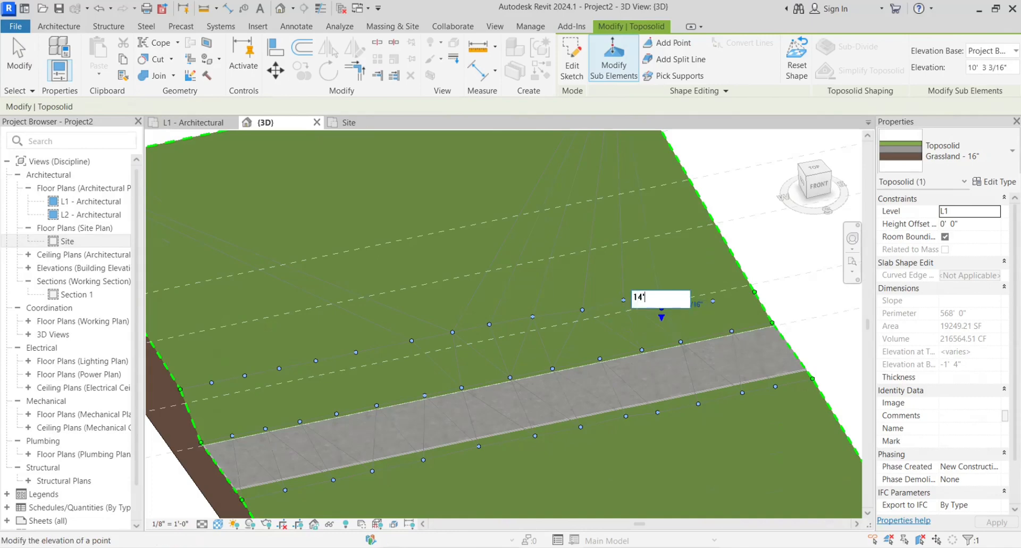
key(Return)
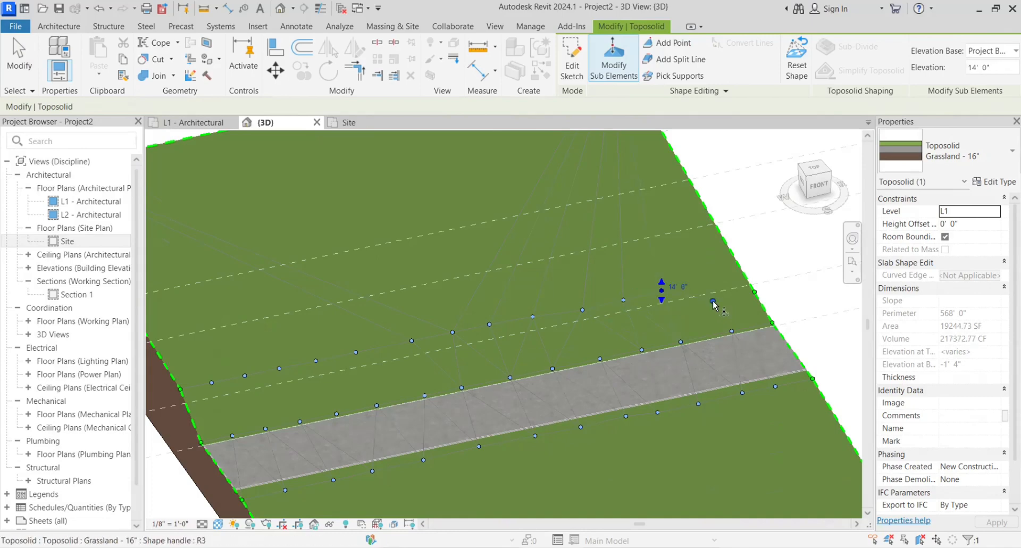
Step: Set the elevations of the new row's last interior point and its point on the toposolid's far edge to 14'
click(712, 298)
click(711, 292)
text(14)
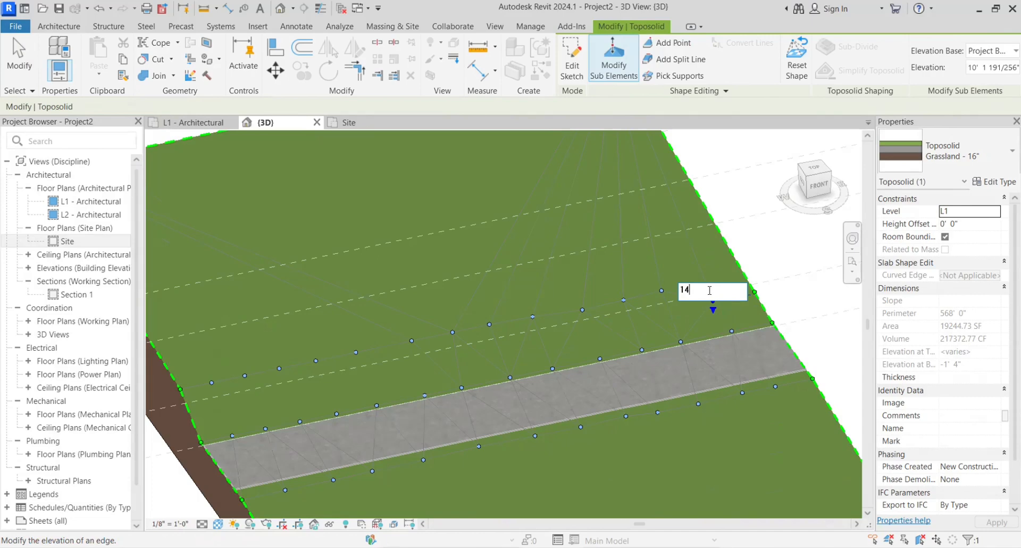
key(Return)
click(755, 292)
click(766, 287)
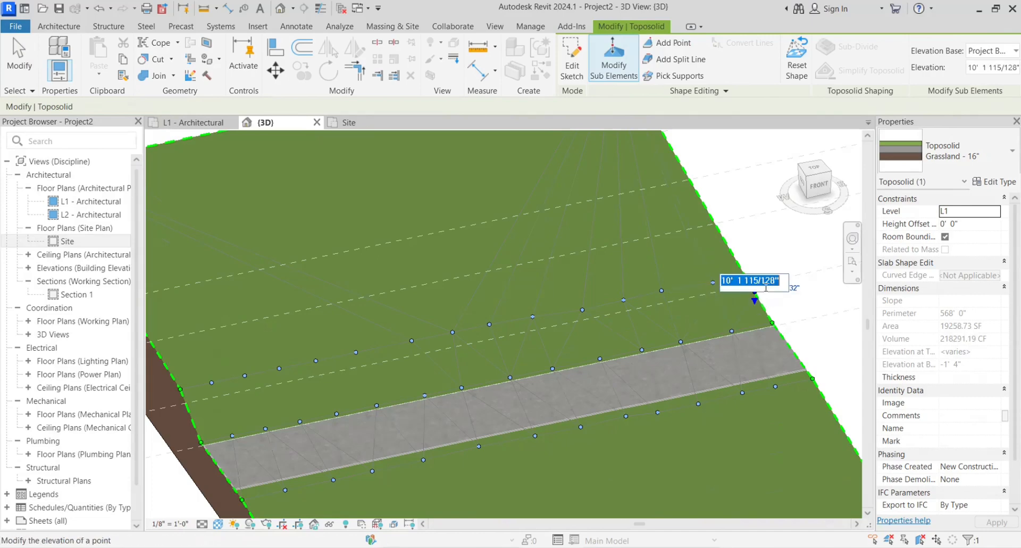
text(1)
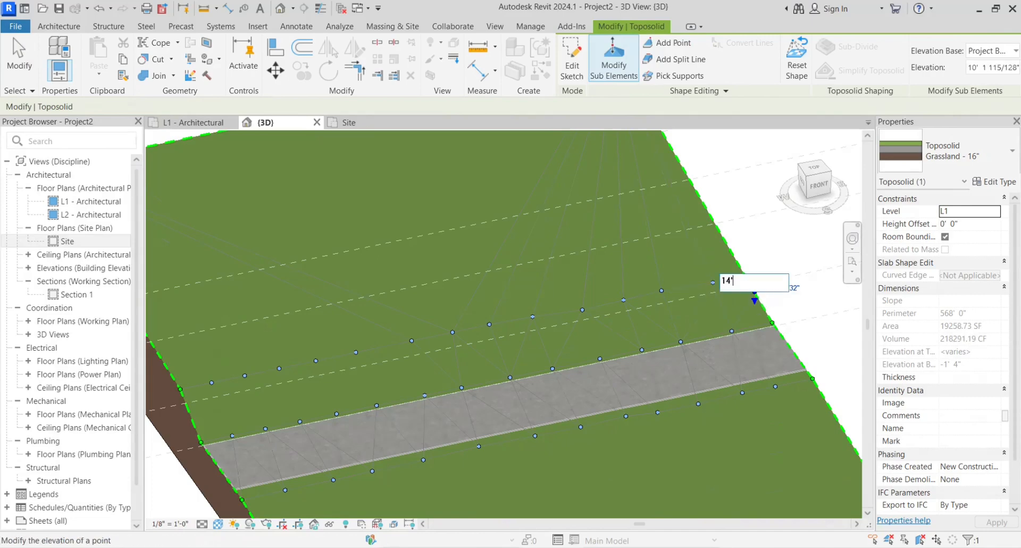
text(4)
key(Return)
Step: In the Site floor plan, add eight shape points curving northeast from the western part of the toposolid's south edge, with zero offset from the surface
scroll(589, 314, down, 3)
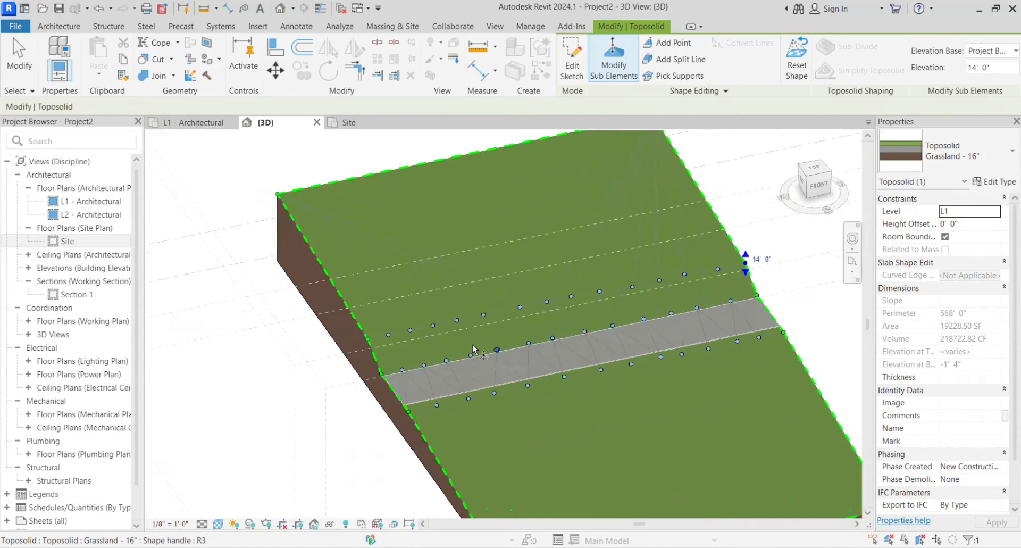
shift+middle_drag(472, 344, 429, 320)
scroll(431, 320, down, 3)
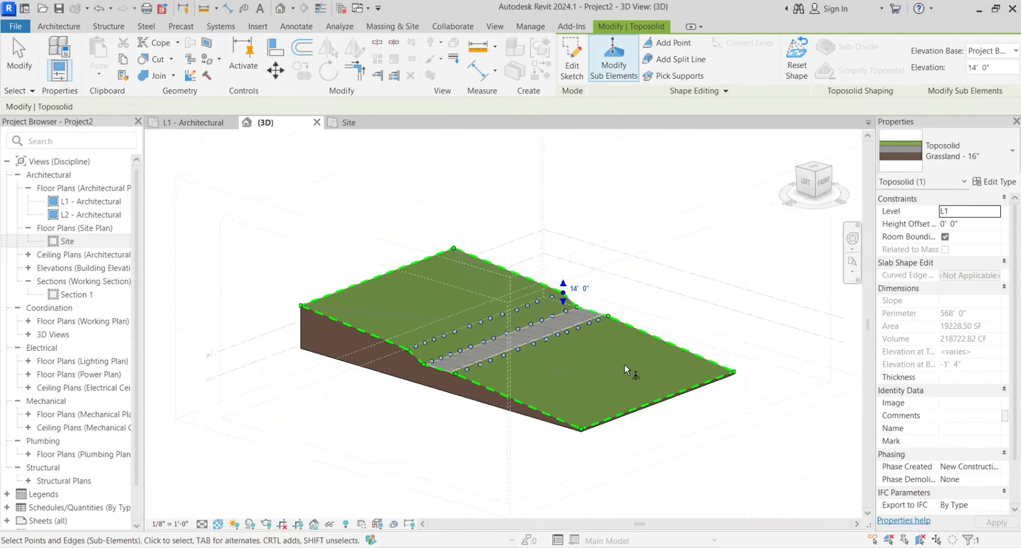
scroll(628, 370, up, 3)
scroll(617, 367, down, 1)
click(354, 121)
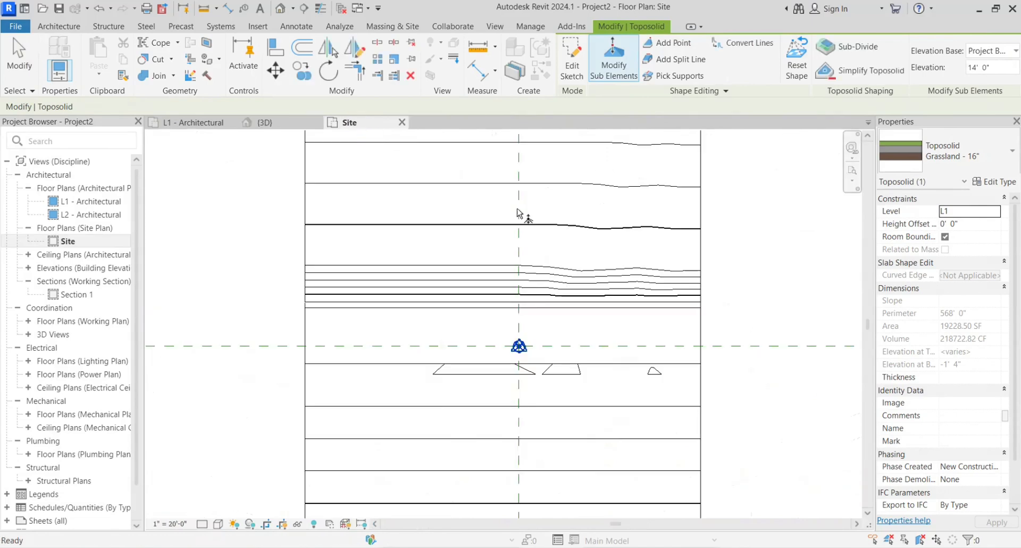
scroll(515, 252, down, 5)
scroll(568, 396, up, 3)
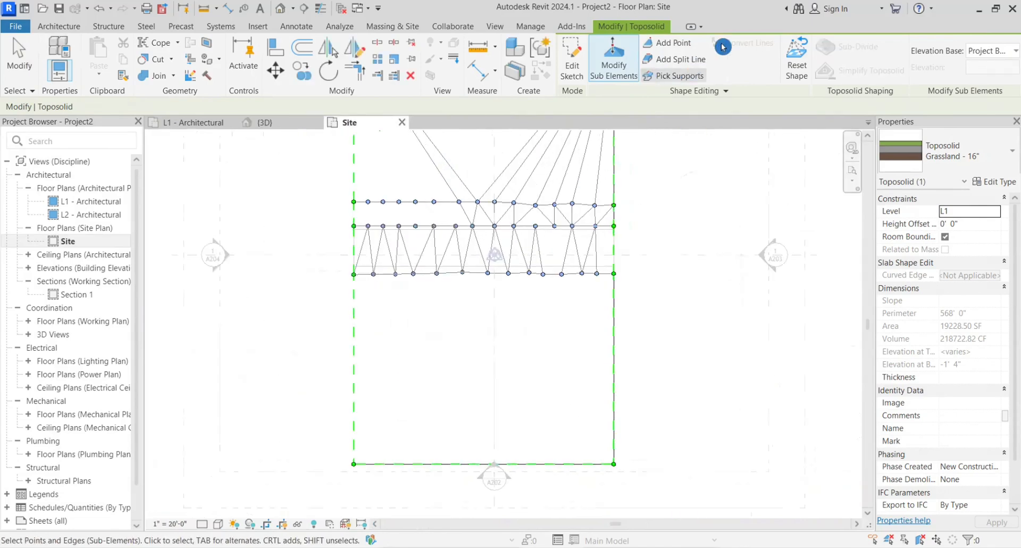
click(669, 44)
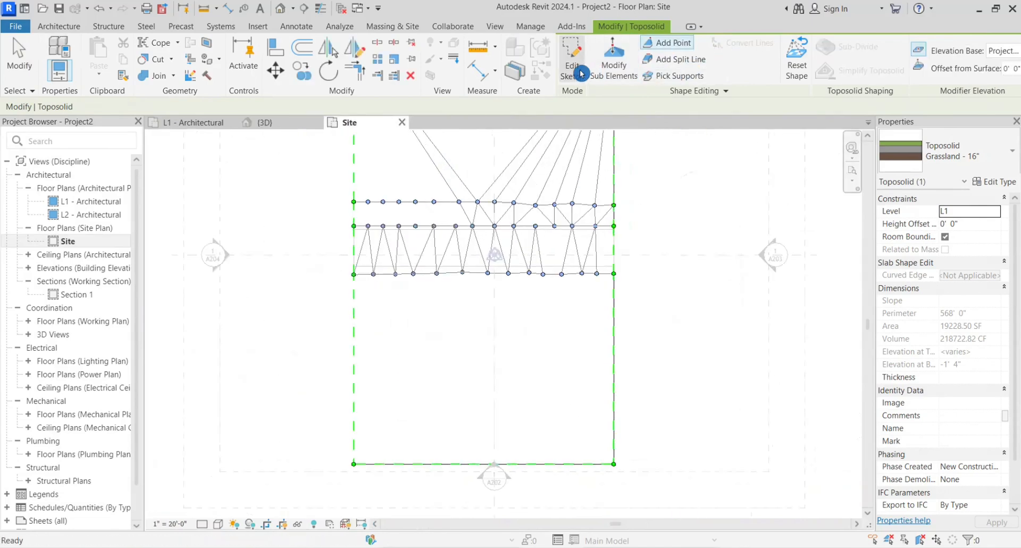
scroll(521, 206, down, 1)
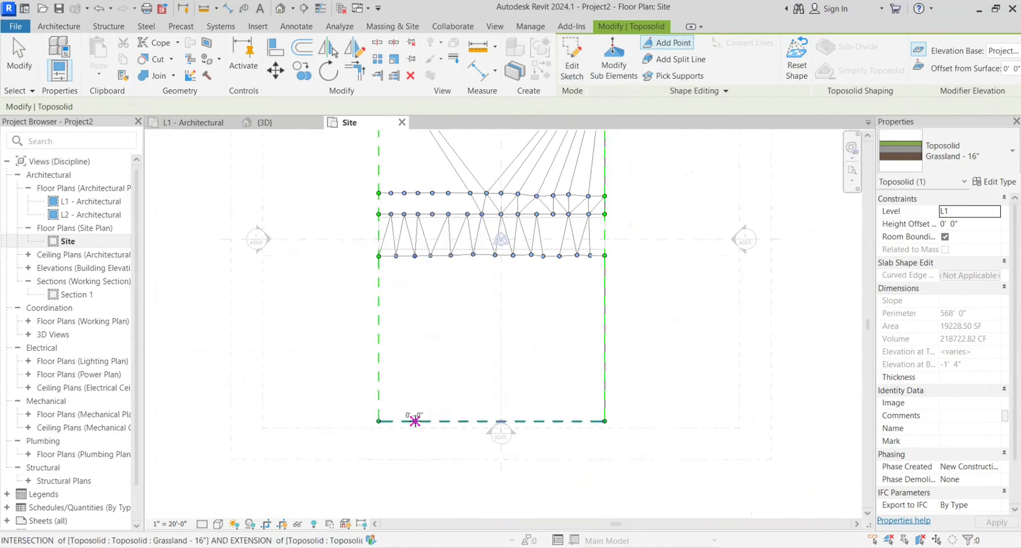
click(414, 420)
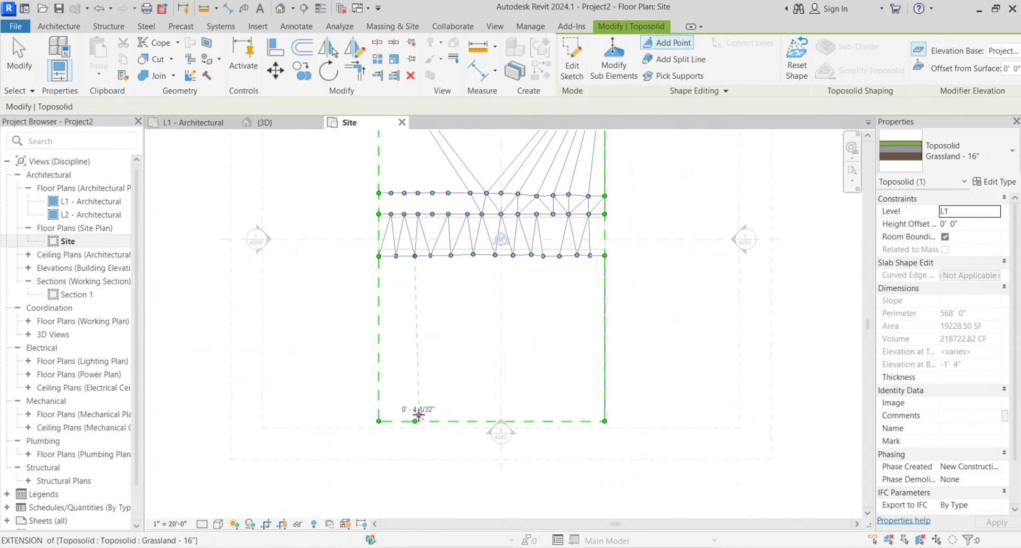
scroll(413, 419, up, 1)
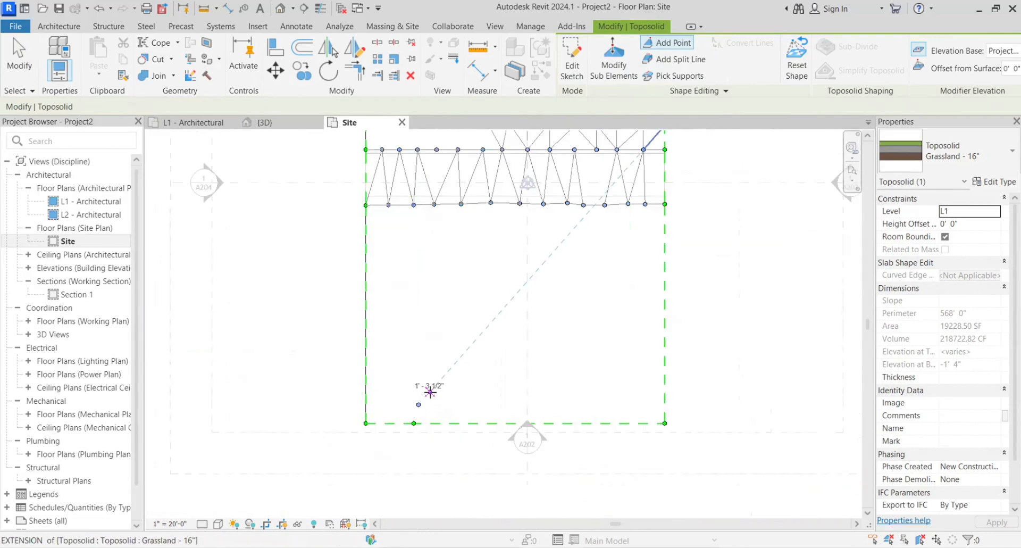
click(430, 392)
click(453, 376)
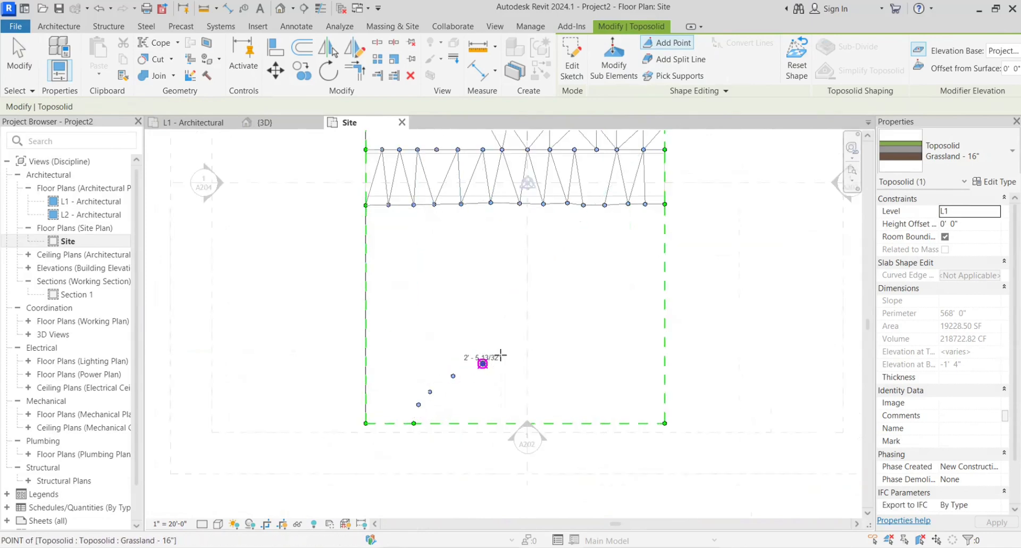
click(482, 363)
click(513, 351)
click(541, 345)
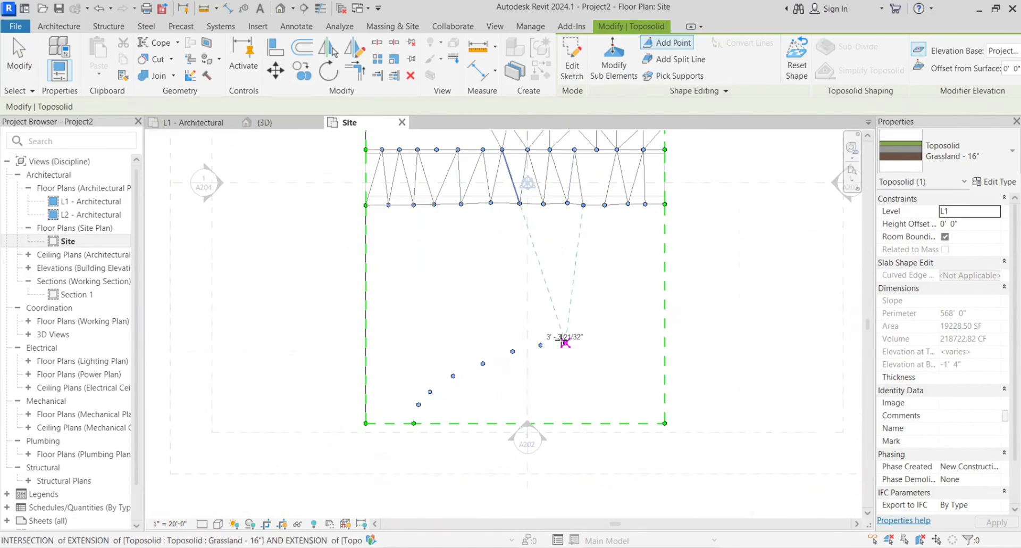
click(564, 342)
Step: Continue the curved path with nine more points up to the toposolid's east edge below the asphalt strip, and finish shape editing
click(580, 331)
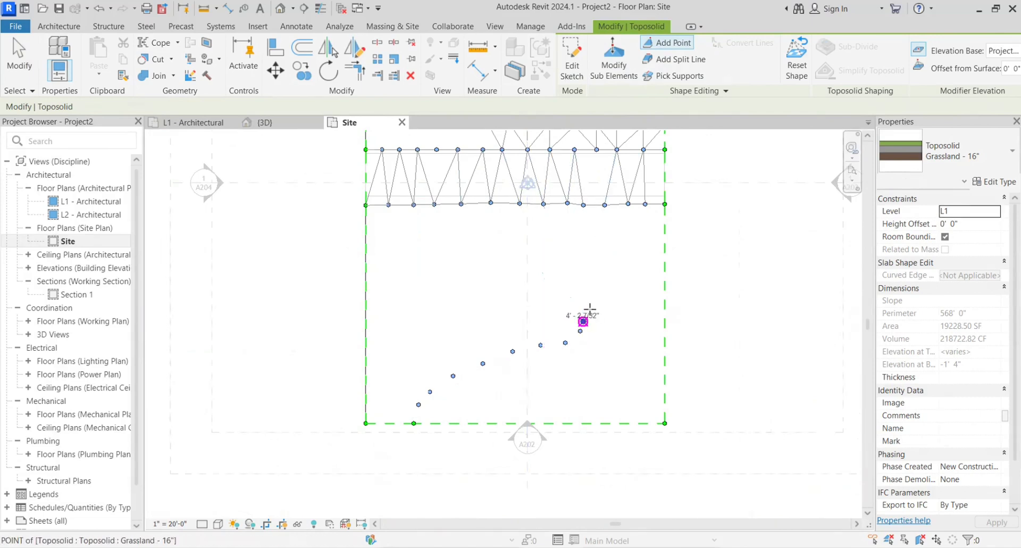
click(589, 309)
click(596, 302)
click(604, 286)
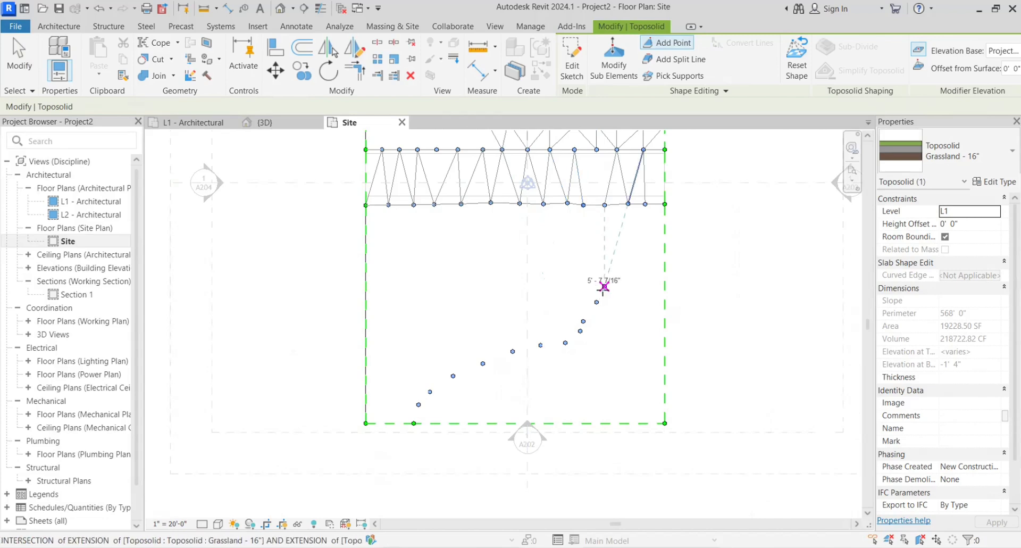
click(617, 276)
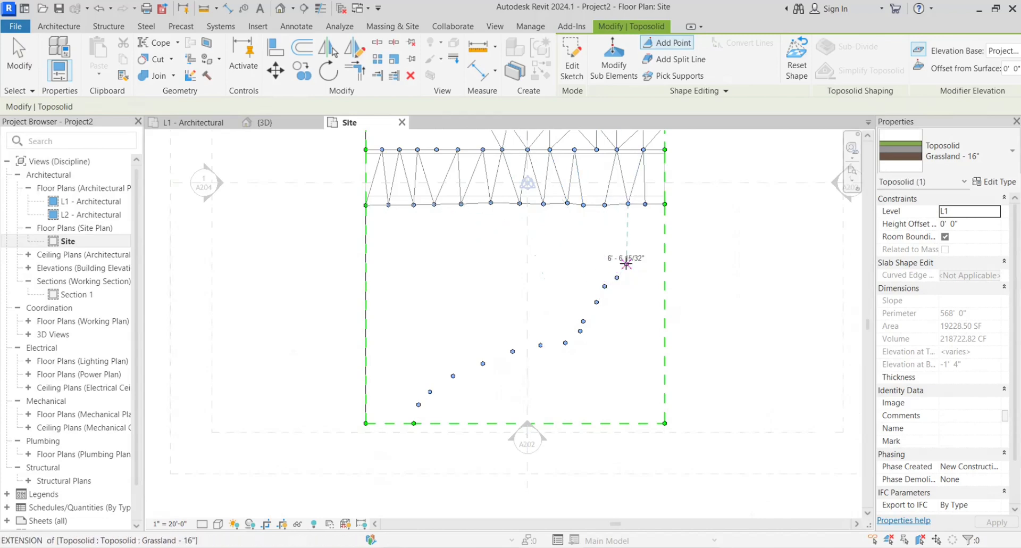
scroll(625, 263, up, 2)
click(626, 264)
click(647, 254)
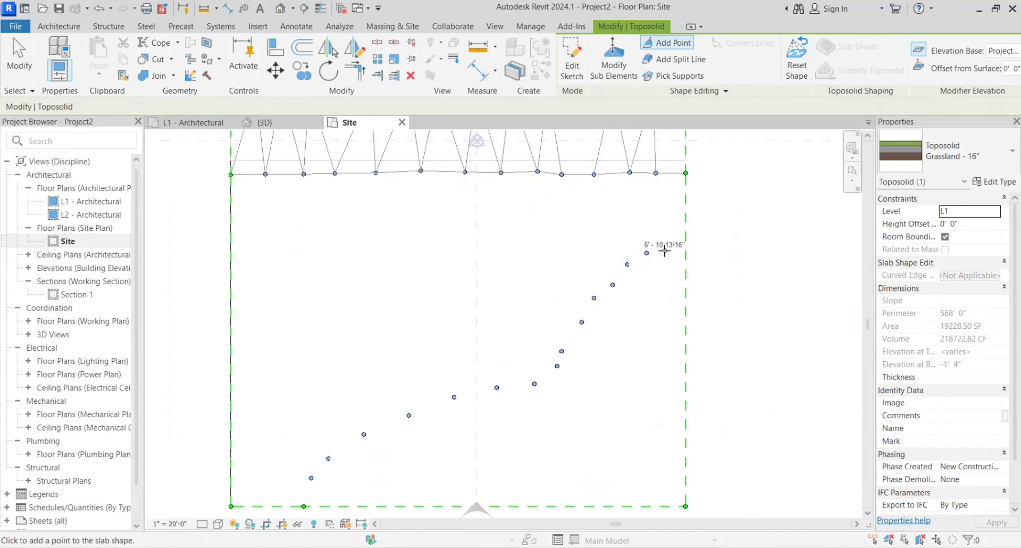
click(665, 250)
click(684, 250)
scroll(685, 250, down, 4)
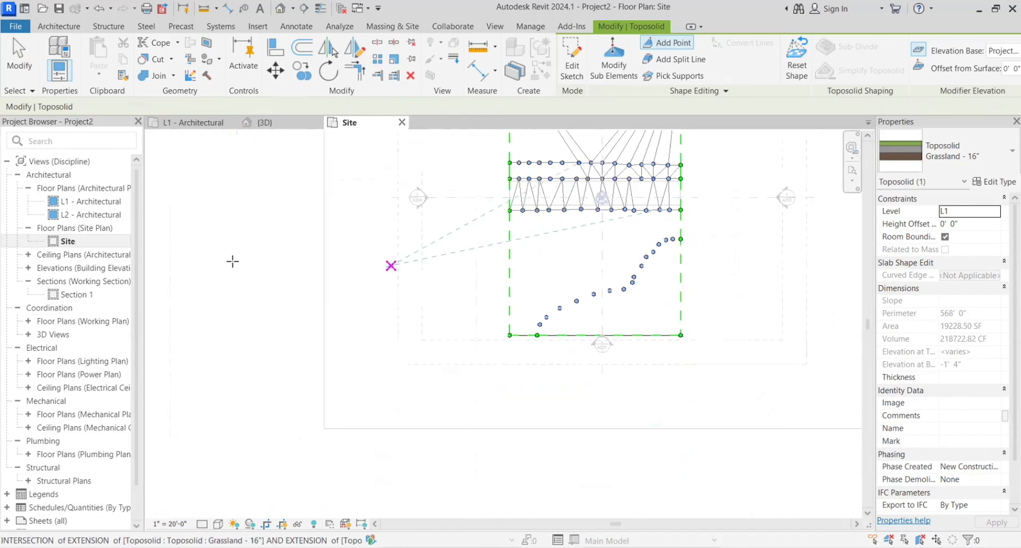
click(23, 54)
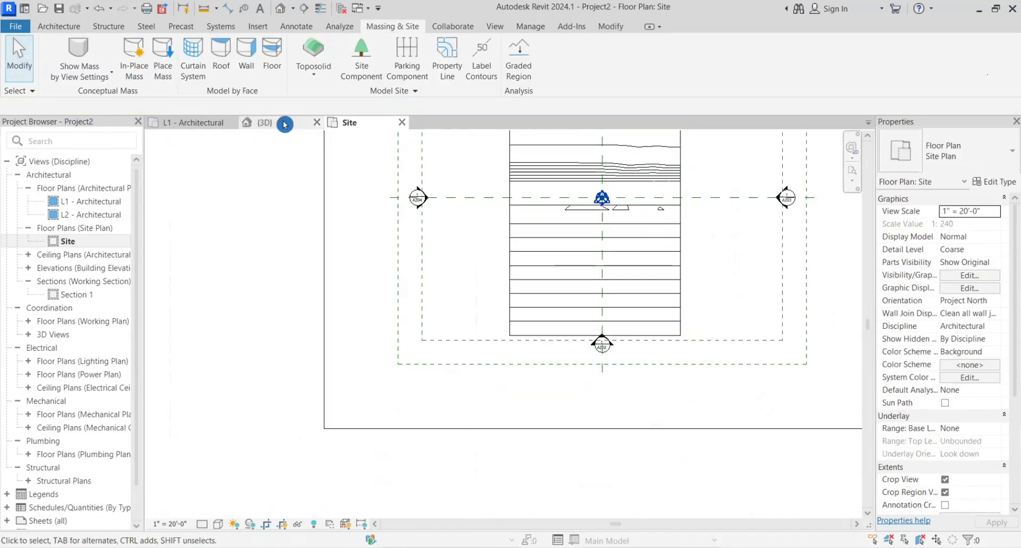
Step: In the 3D view, edit the Grassland toposolid's sub-elements and set the path's first two interior points from the south edge to elevation 0'
click(264, 122)
click(523, 400)
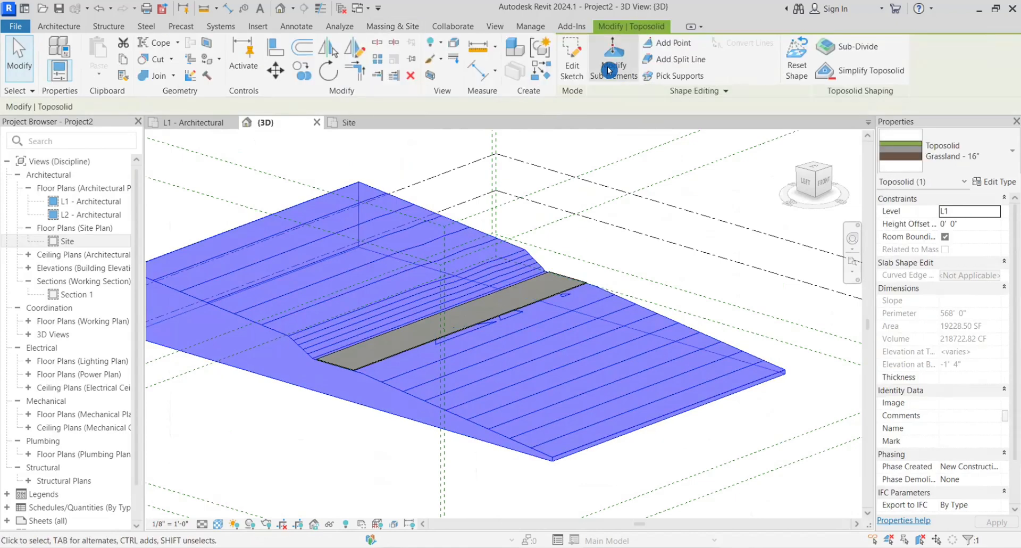
scroll(584, 449, up, 6)
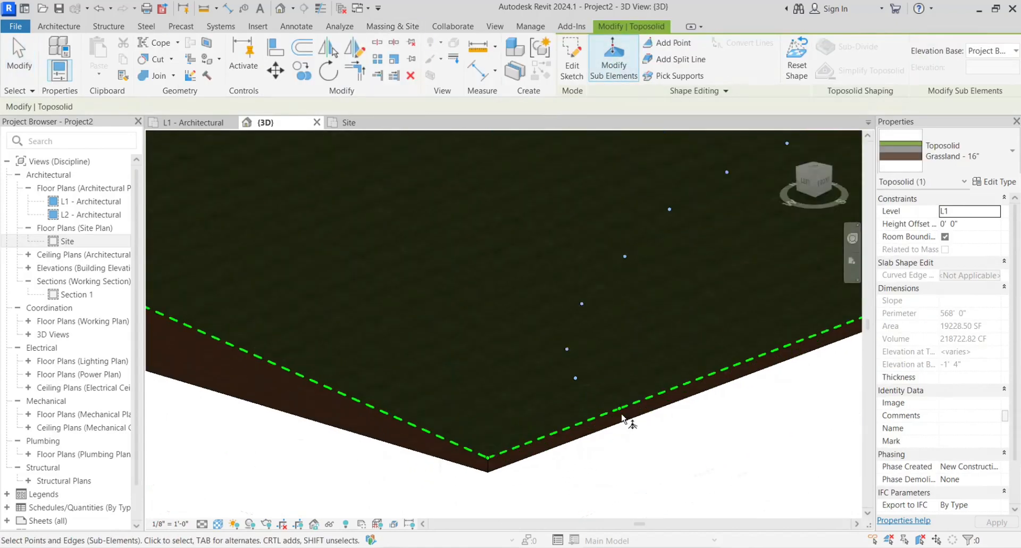
click(576, 378)
click(603, 374)
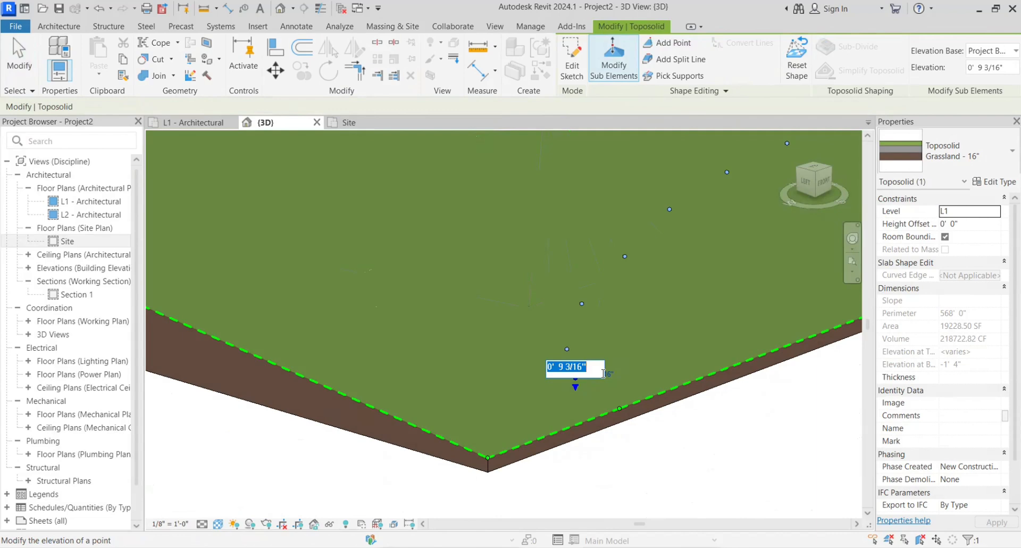
click(567, 348)
text(0)
key(Return)
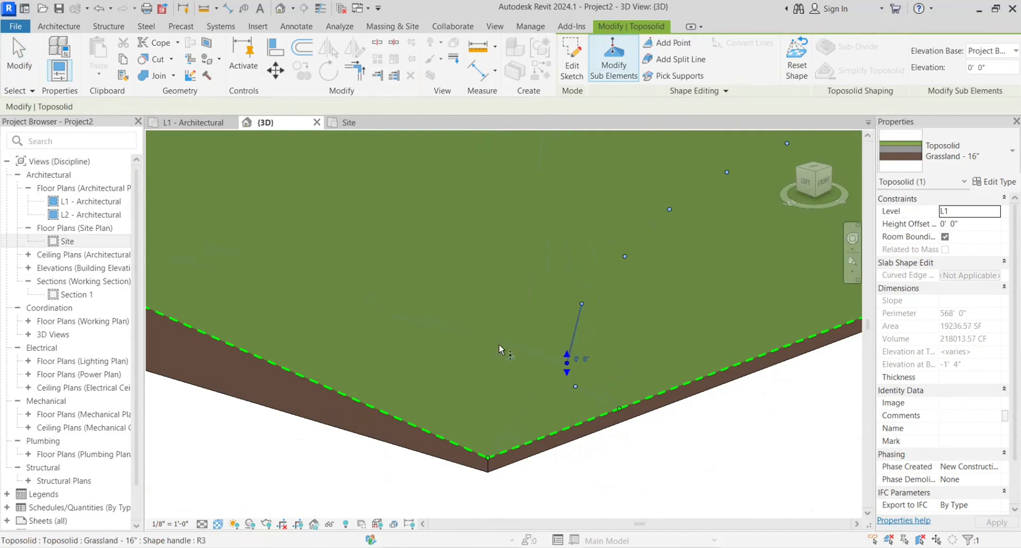
Step: Set the elevations of the curved path's third and fourth interior points from the south edge to 0'
scroll(603, 308, down, 1)
middle_drag(604, 309, 434, 387)
click(416, 383)
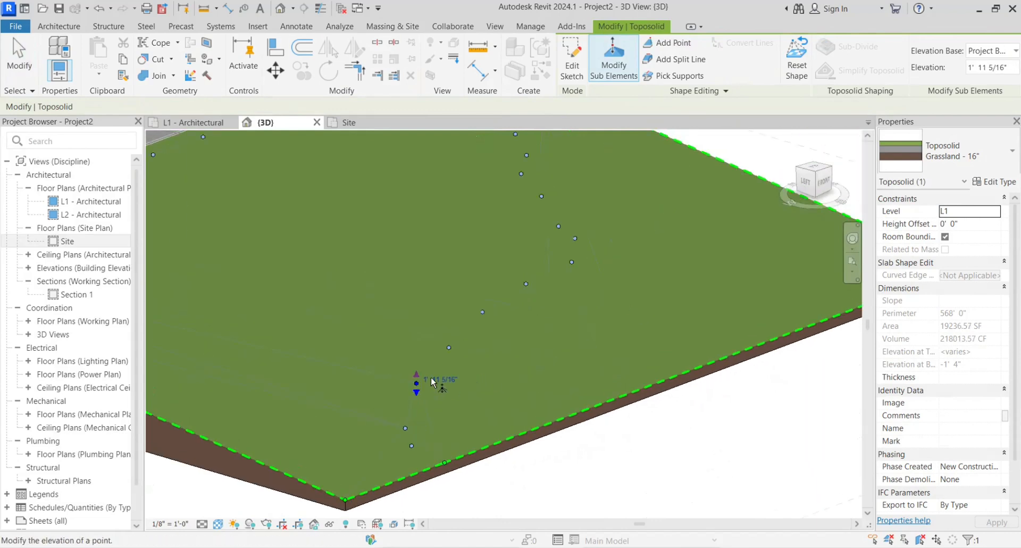
click(437, 377)
key(Return)
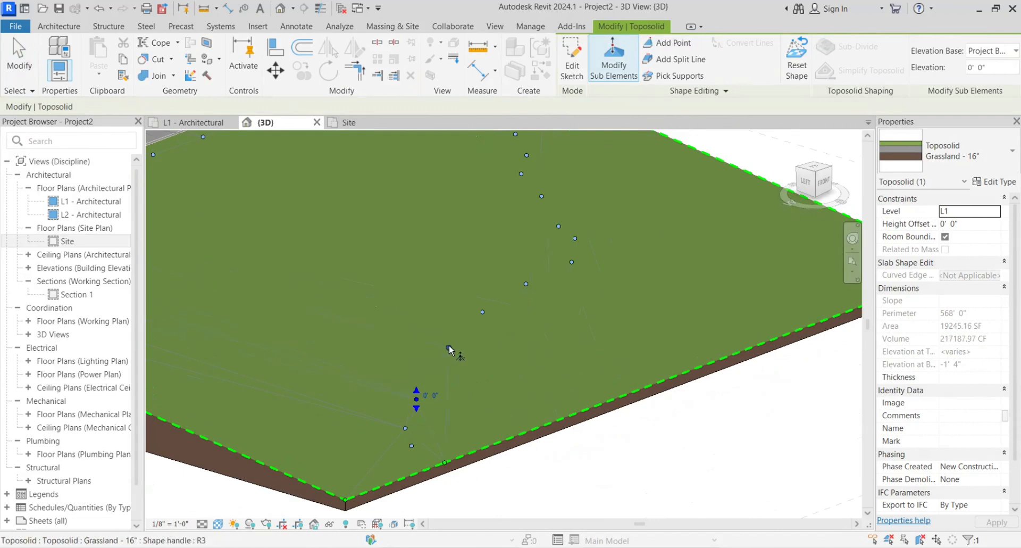
click(449, 348)
click(476, 345)
text(0)
key(Return)
Step: Set the elevations of the path's fifth and sixth interior points from the south edge to 0'
click(482, 312)
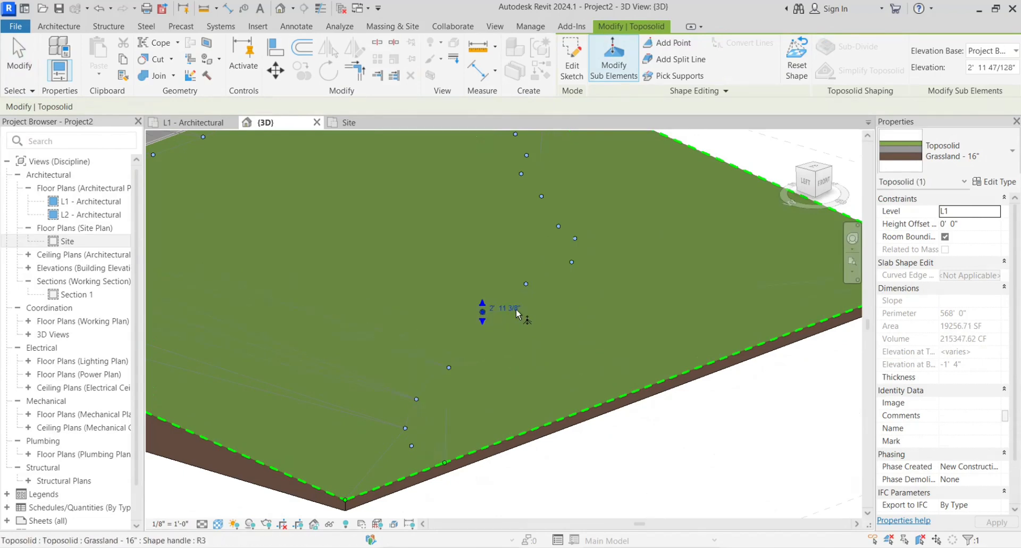
click(514, 311)
text(0)
key(Return)
click(526, 284)
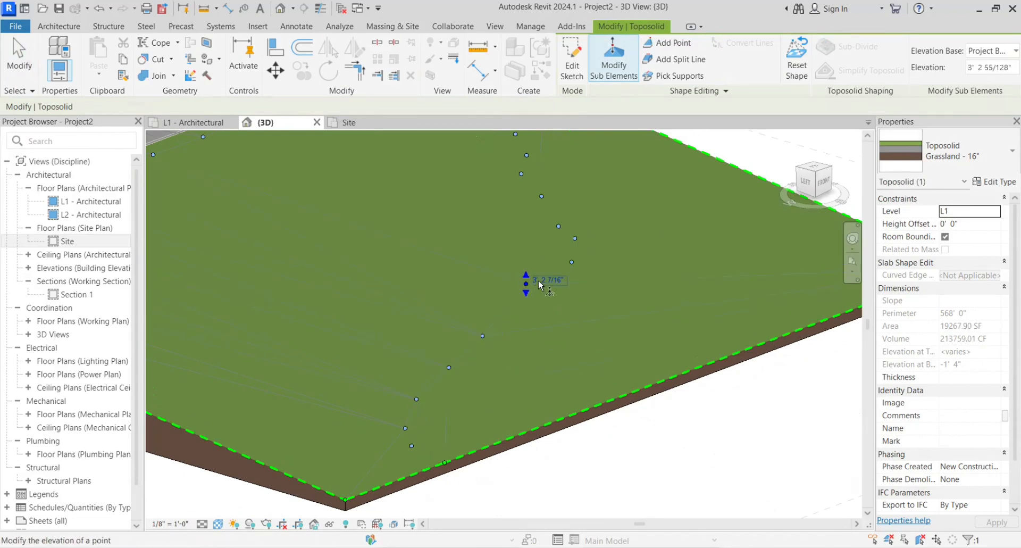
click(538, 281)
text(0)
key(Return)
Step: Set the elevations of the seventh and eighth interior points along the curved path to 0'
middle_drag(581, 322, 496, 411)
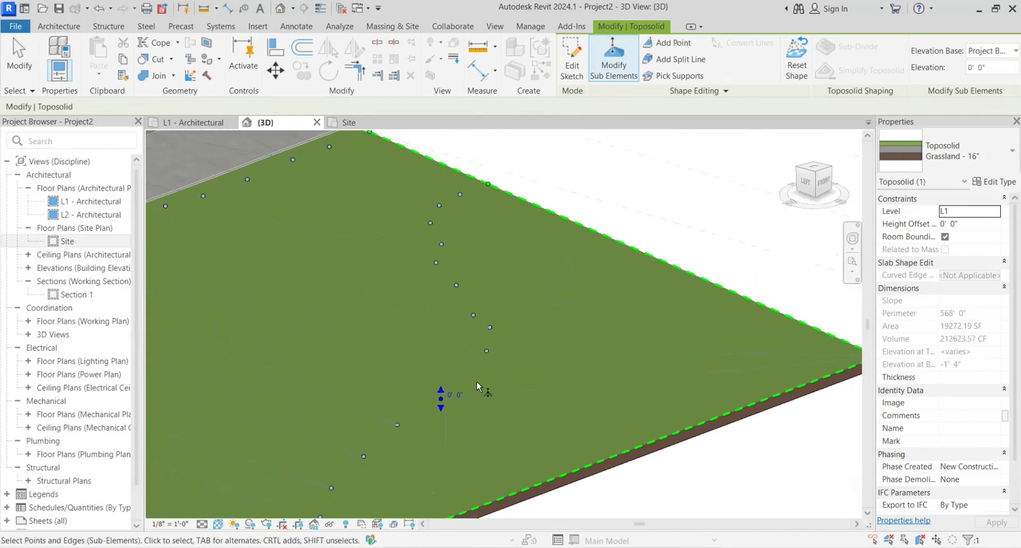
scroll(477, 386, up, 2)
click(490, 335)
click(519, 334)
text(0)
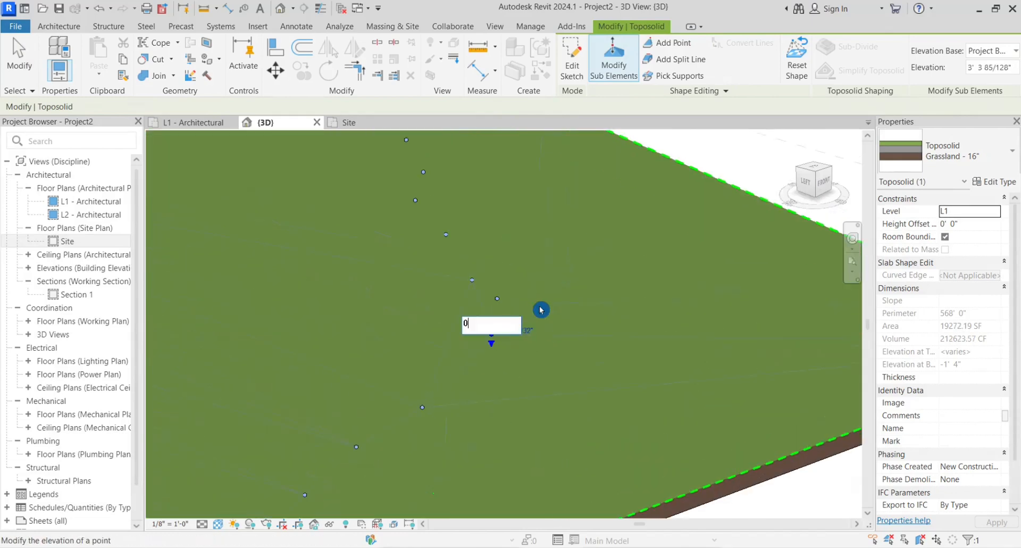
key(Return)
click(497, 299)
click(525, 294)
text(0)
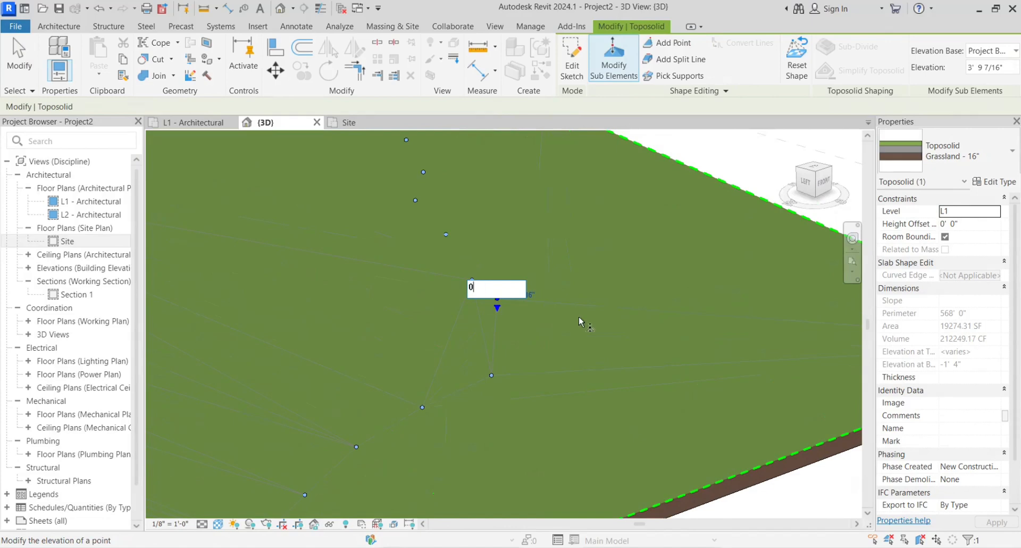
key(Return)
Step: Set the elevations of the ninth and tenth interior points along the curved path to 0'
middle_drag(579, 322, 469, 392)
click(466, 390)
click(488, 384)
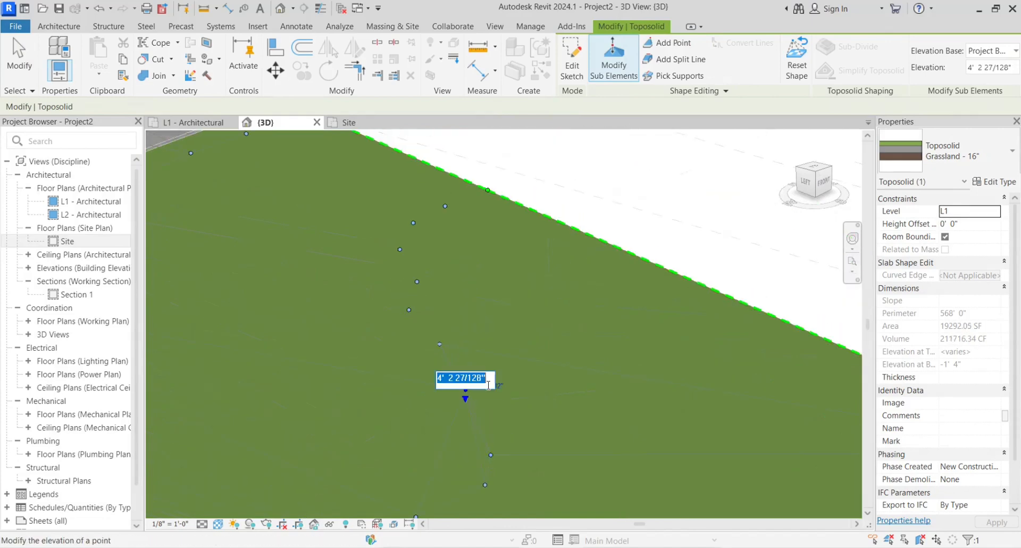
text(0)
key(Return)
click(439, 344)
click(500, 342)
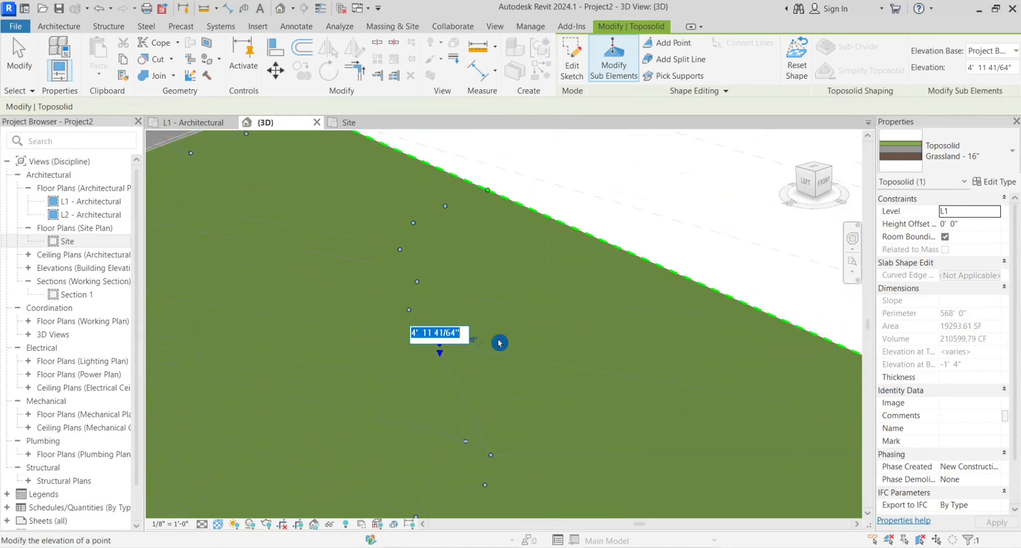
text(0)
key(Return)
Step: Set the elevations of the eleventh and twelfth interior points along the curved path to 0'
click(409, 311)
click(457, 308)
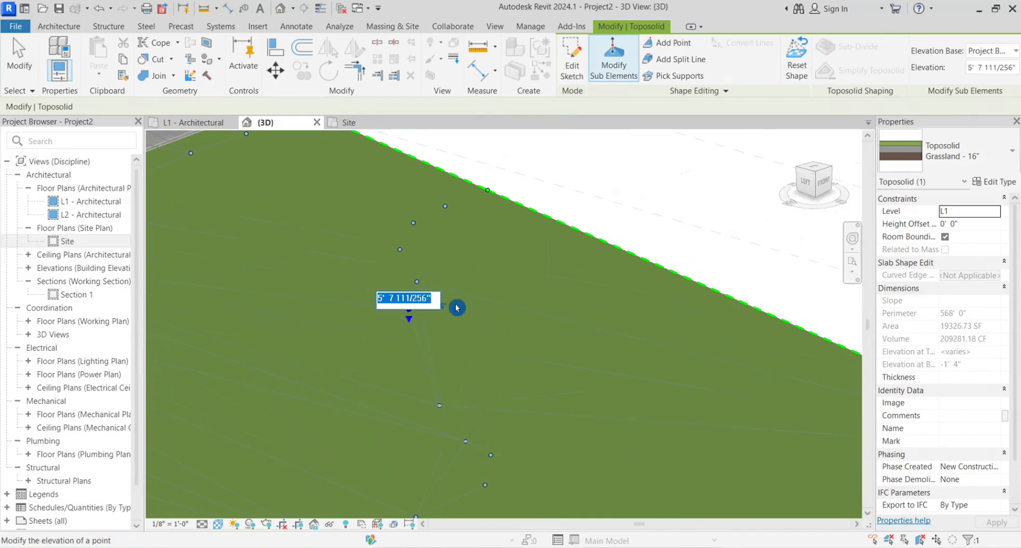
text(0)
key(Return)
click(416, 282)
click(452, 279)
text(0)
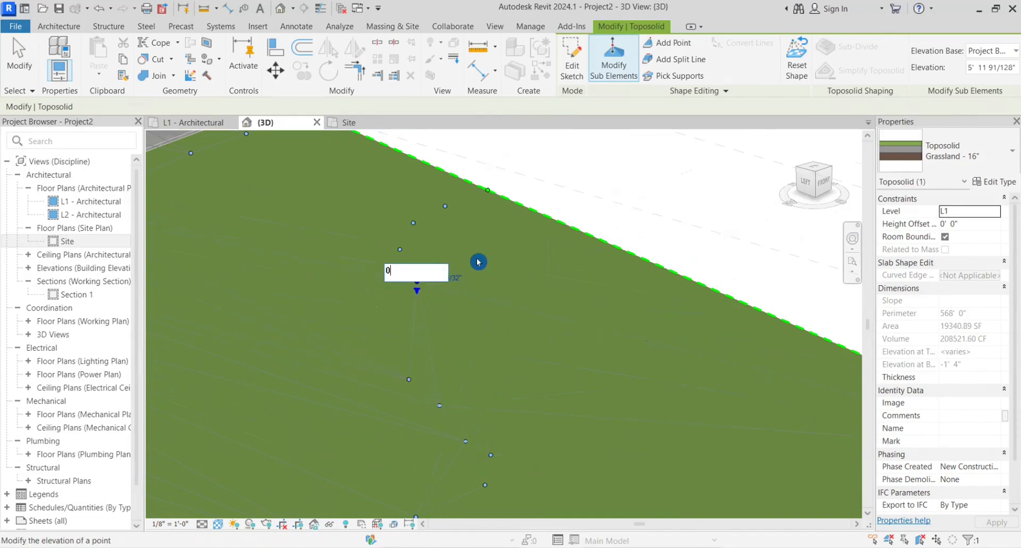
key(Return)
Step: Set the elevations of the thirteenth and fourteenth interior points along the curved path to 0'
click(400, 250)
click(433, 246)
text(0)
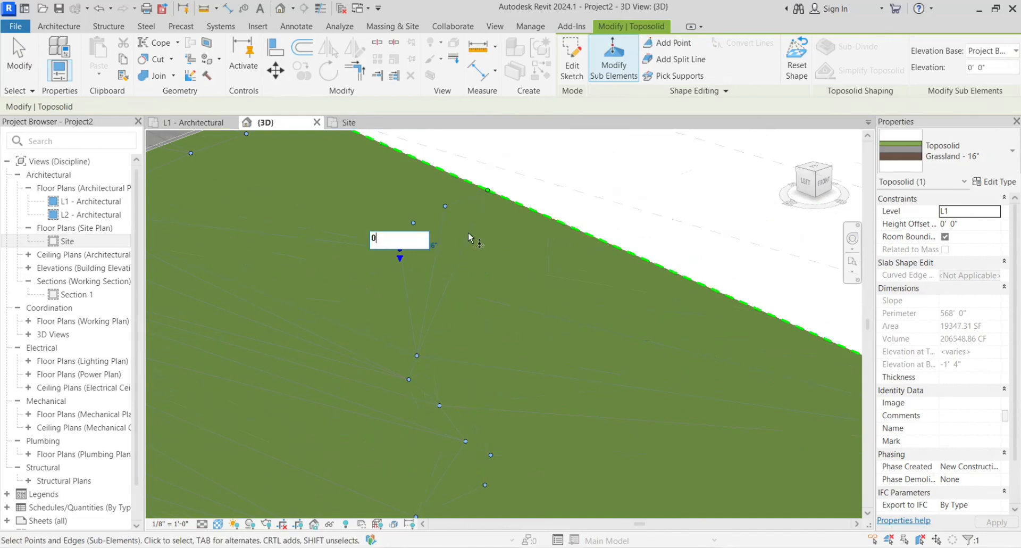
key(Return)
click(413, 222)
click(451, 220)
text(0)
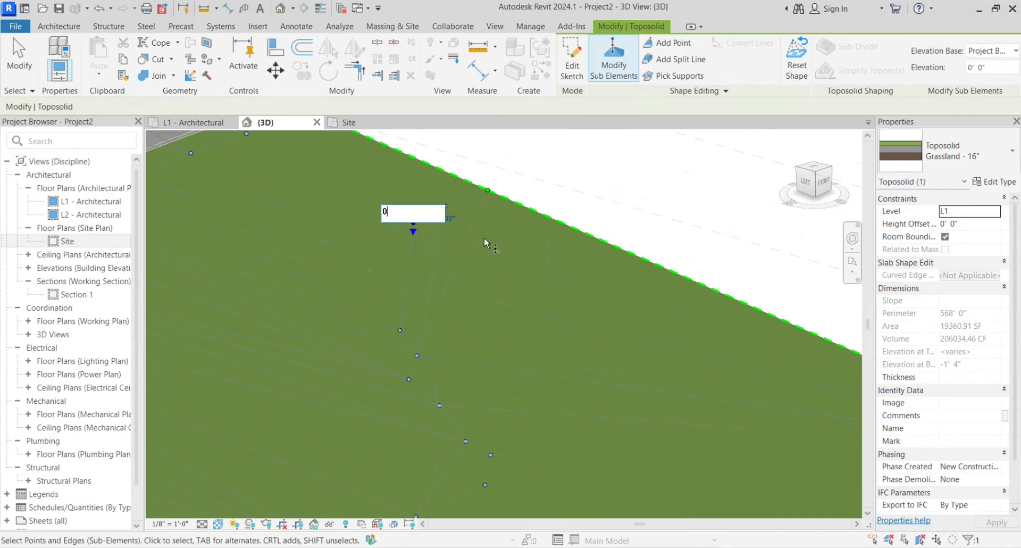
key(Return)
Step: Set the elevations of the path's last interior point and its end point on the toposolid's east edge to 0'
click(445, 206)
click(476, 201)
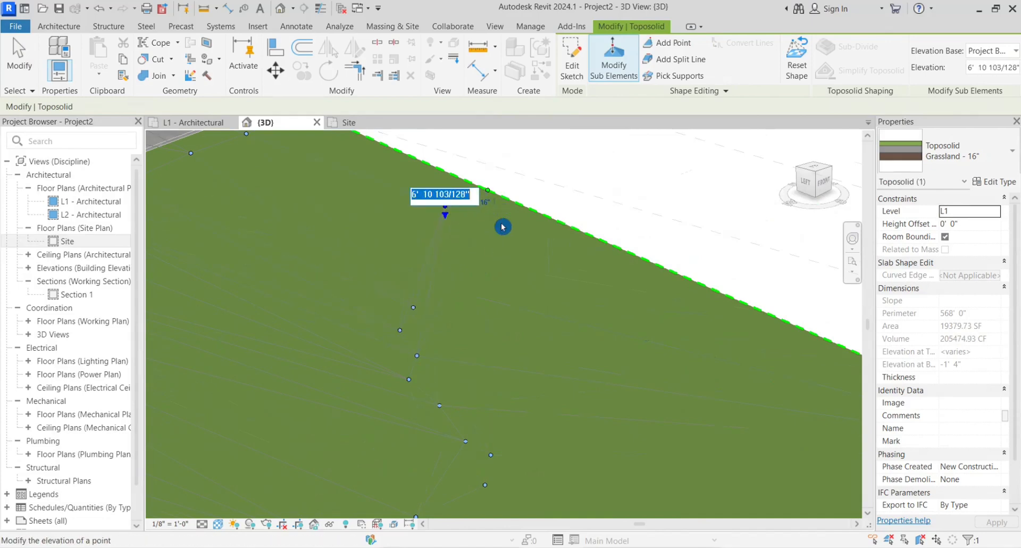
text(0)
key(Return)
click(488, 189)
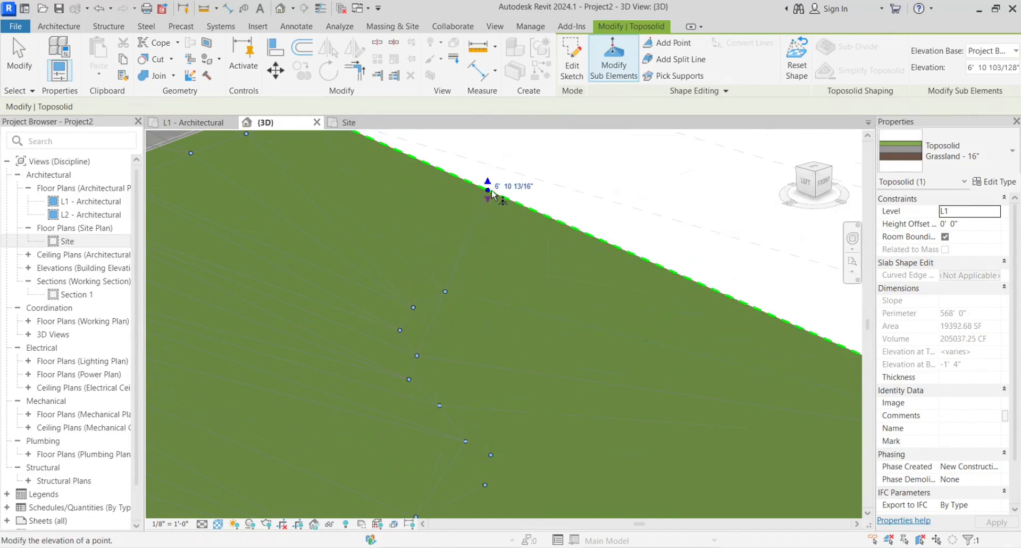
click(518, 188)
text(0)
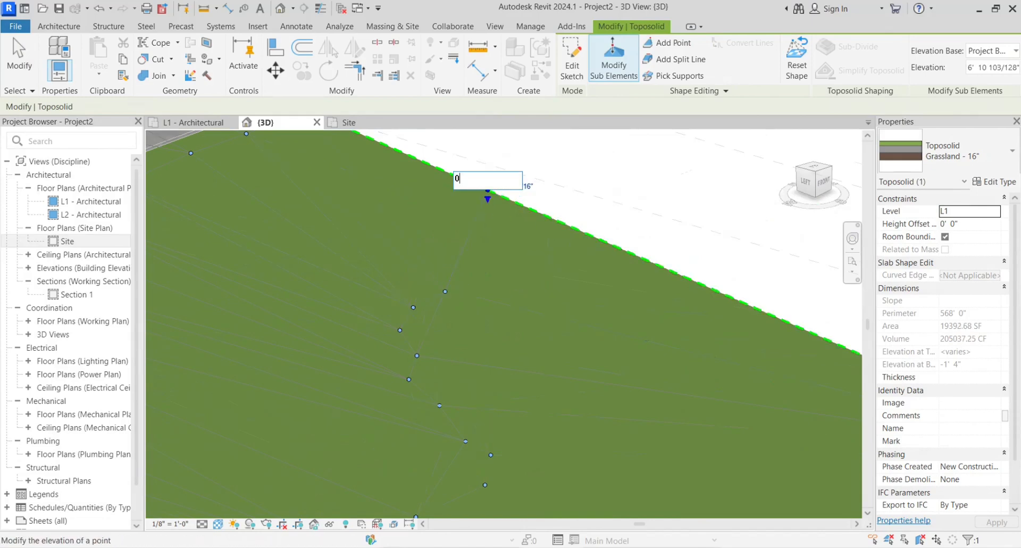
key(Return)
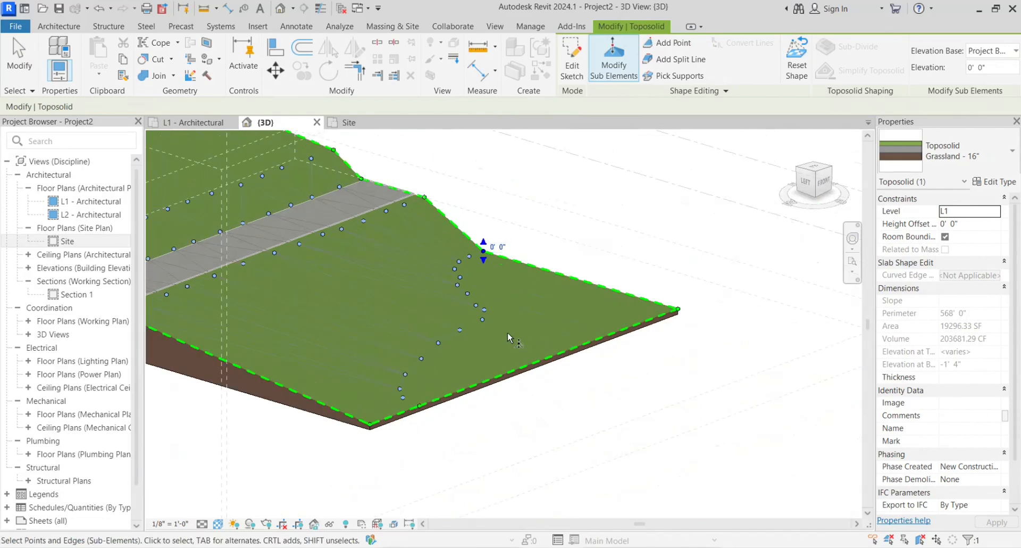
Step: Check the lowered shoreline in 3D, finish the toposolid's shape editing and select the whole toposolid
scroll(508, 337, down, 2)
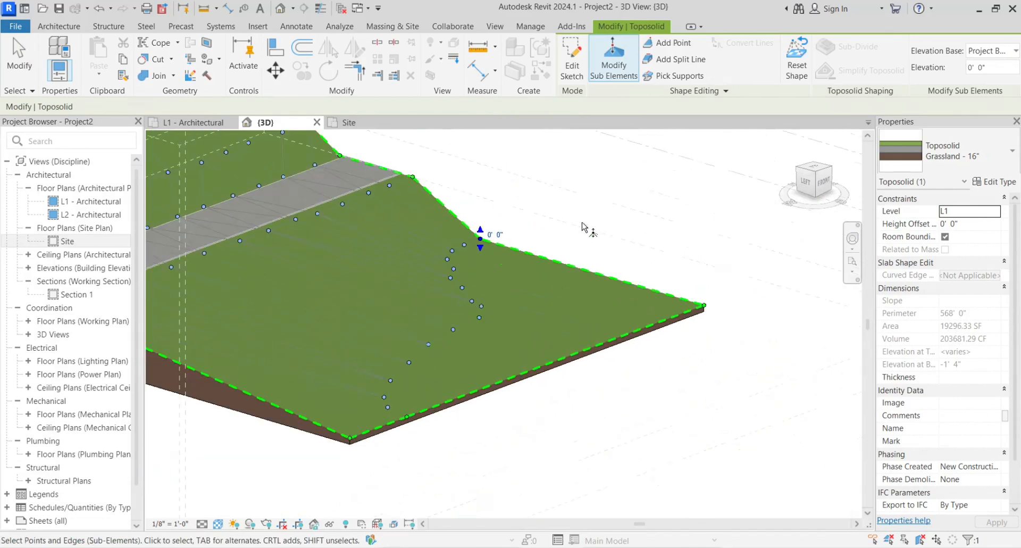
scroll(574, 237, down, 2)
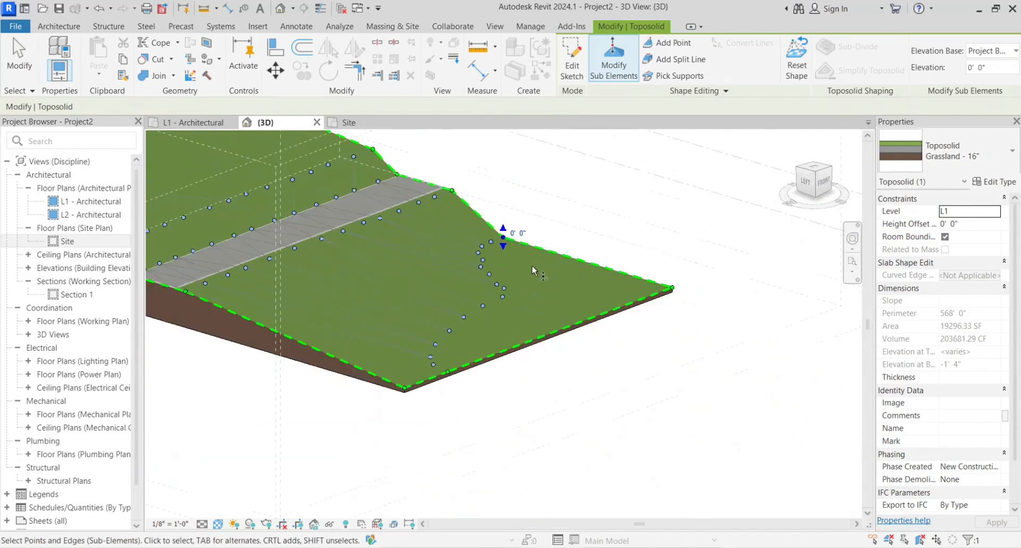
shift+middle_drag(518, 320, 479, 355)
scroll(593, 312, down, 3)
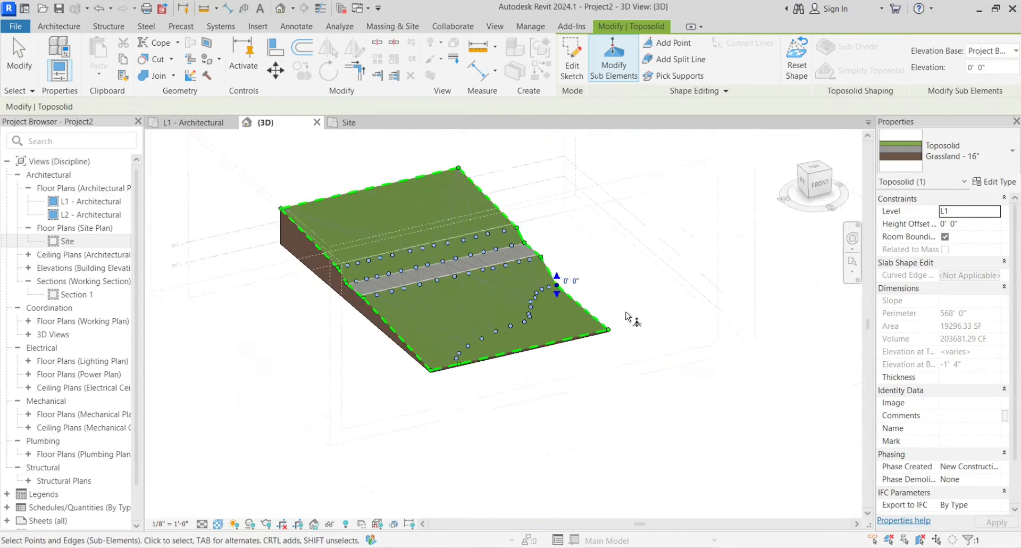
click(626, 313)
scroll(588, 313, up, 2)
click(18, 74)
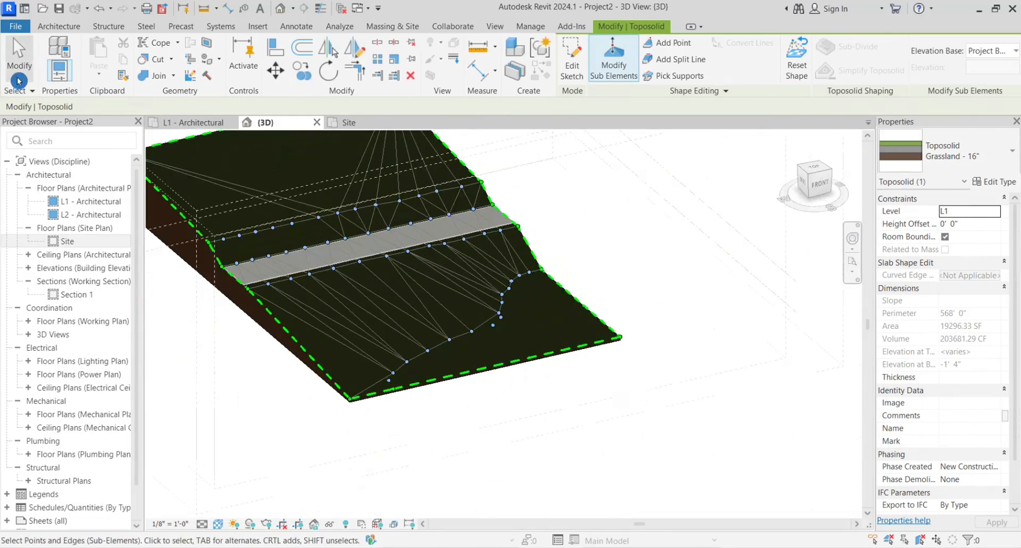
click(286, 328)
scroll(596, 303, down, 3)
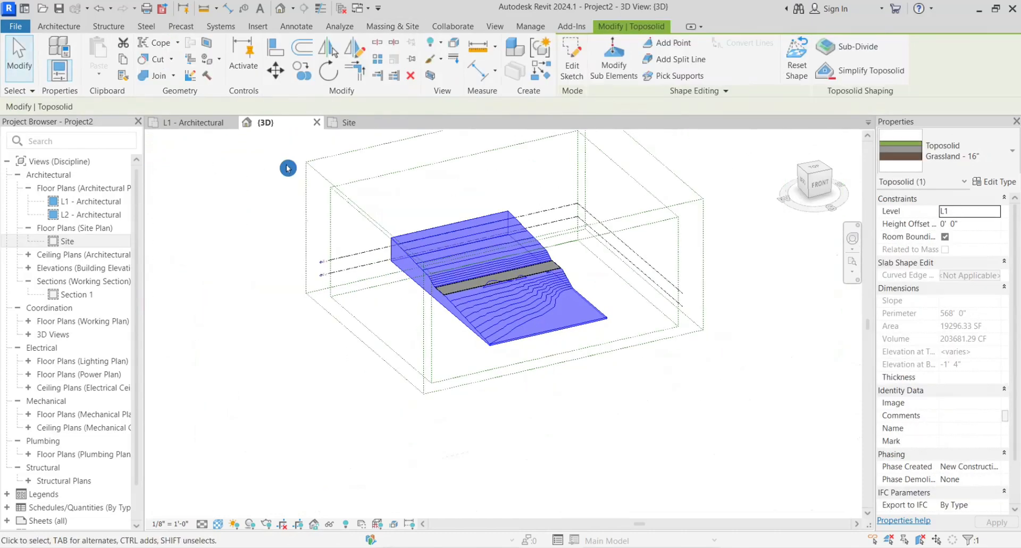
Step: Start a new toposolid from a sketch in the Site floor plan, using the Water - 36" type
click(392, 26)
click(313, 80)
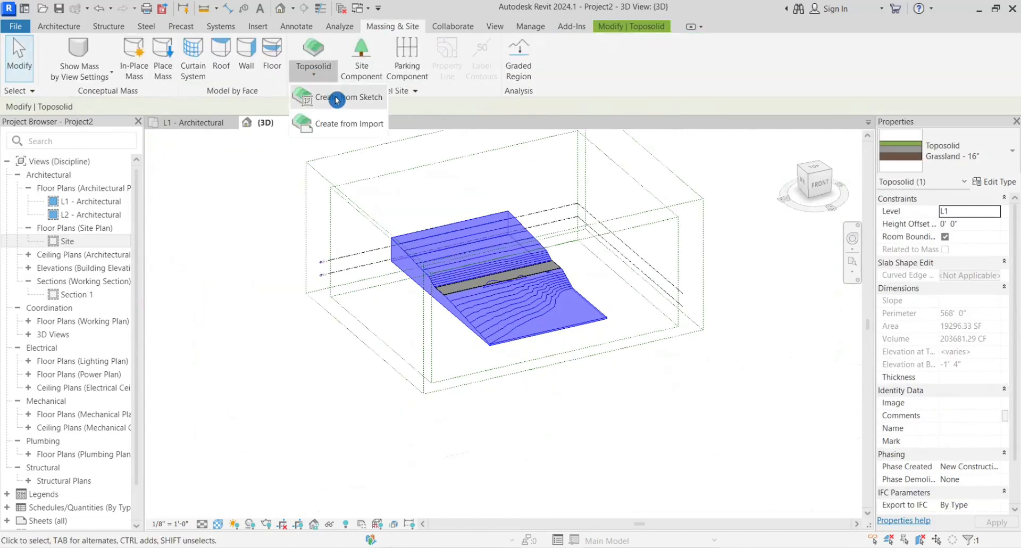
click(337, 100)
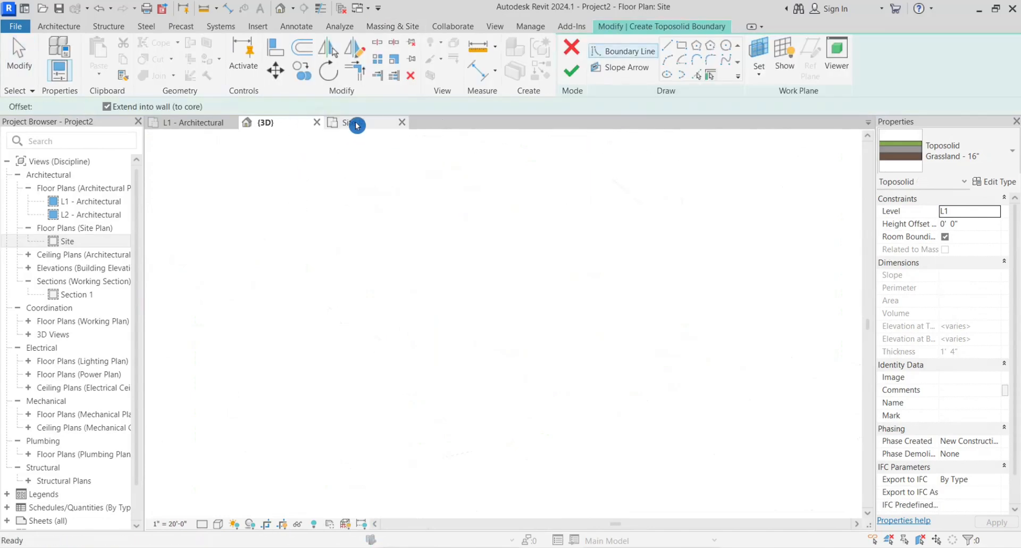
middle_drag(480, 282, 347, 271)
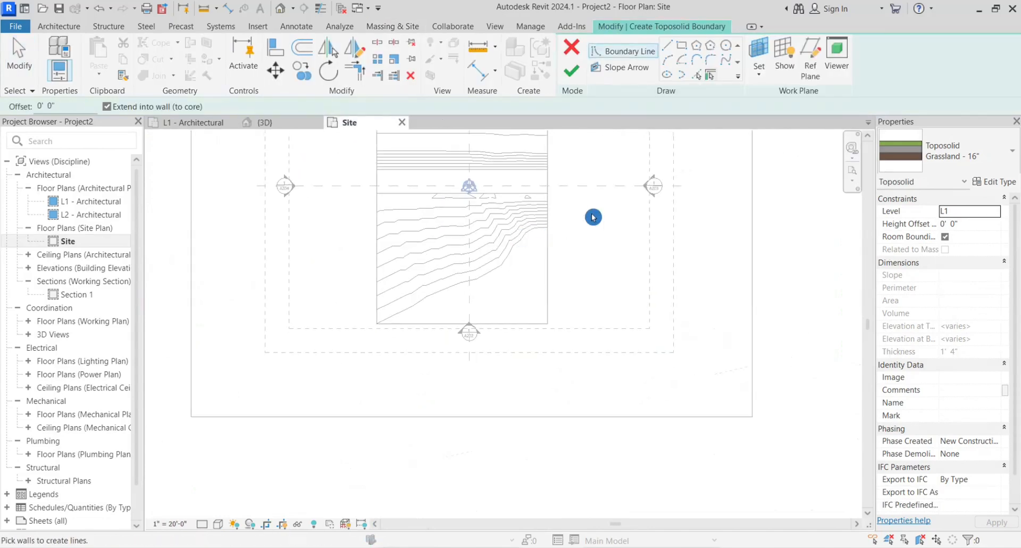
click(1004, 150)
click(920, 350)
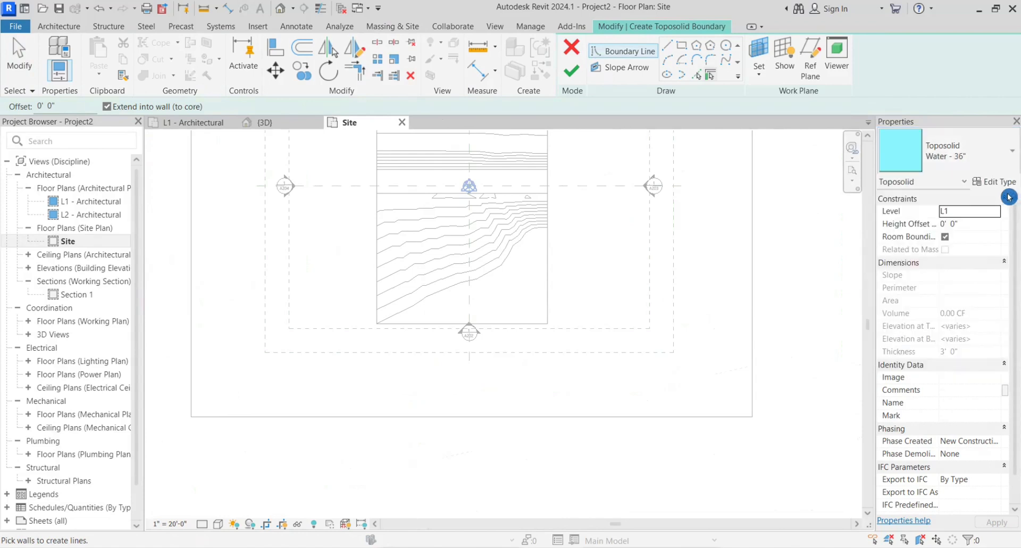
Step: Sketch a rectangular water boundary 108' wide and about 108'-11" long from above the asphalt strip to the terrain's southeast corner, and finish it
click(680, 51)
middle_drag(439, 226, 430, 285)
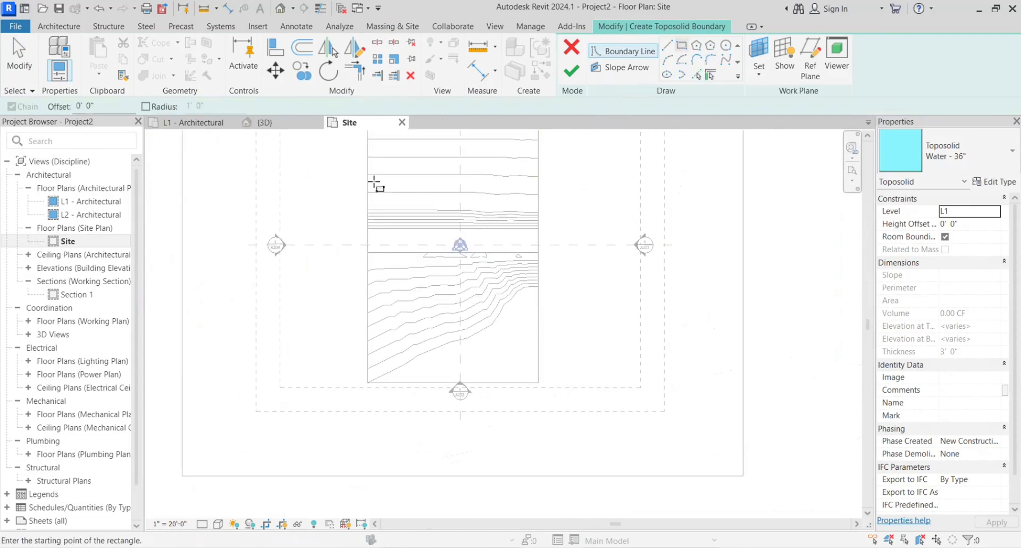
click(367, 210)
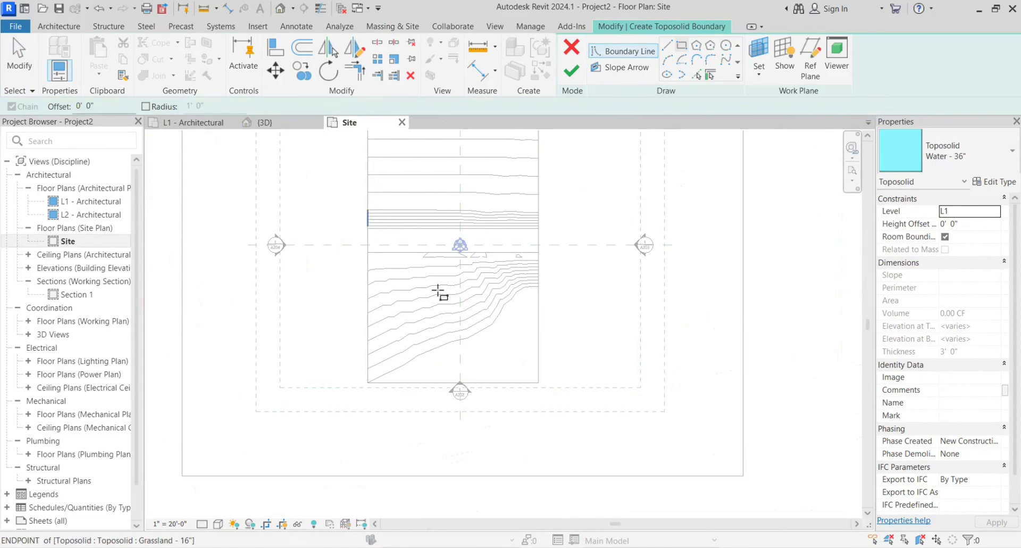
click(539, 382)
click(594, 109)
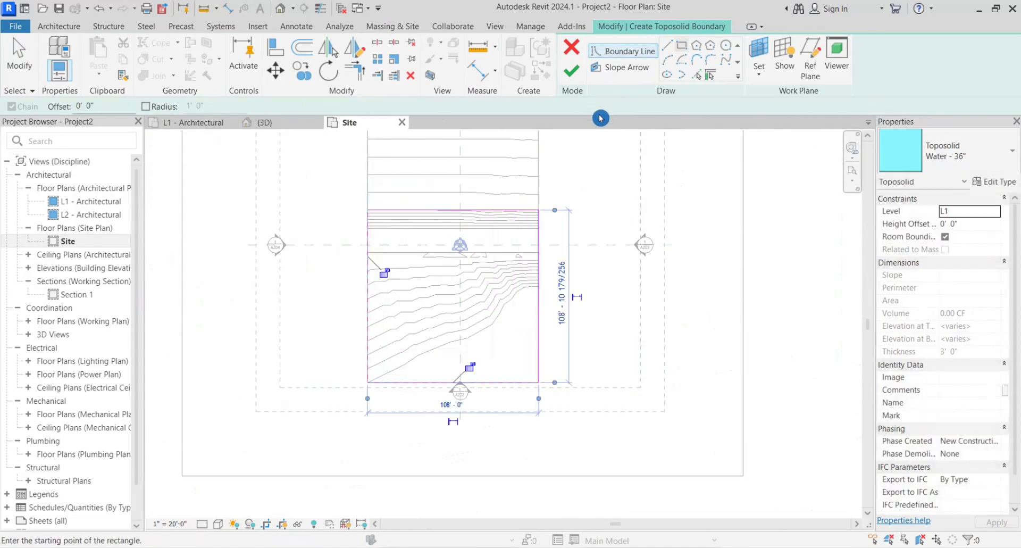
click(573, 72)
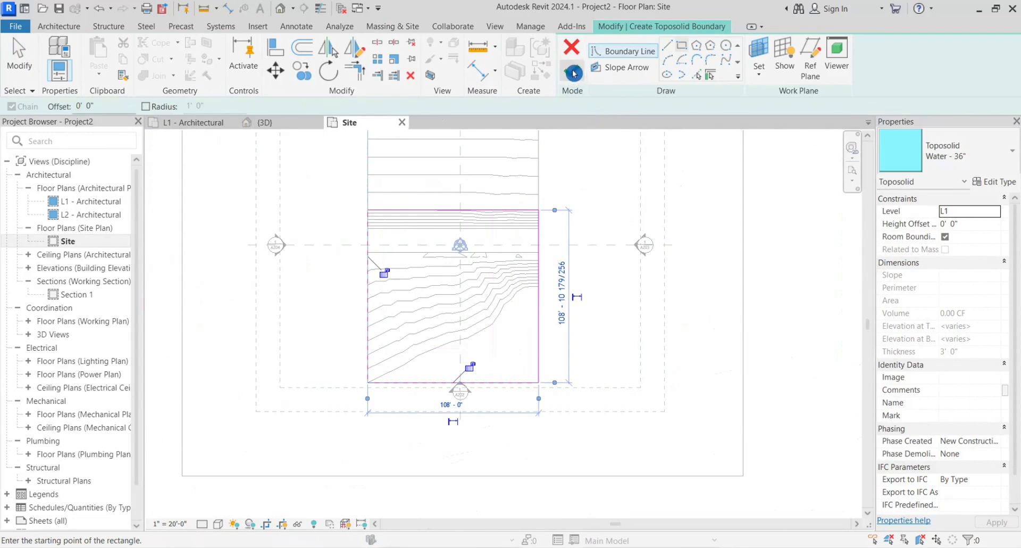
scroll(604, 181, down, 2)
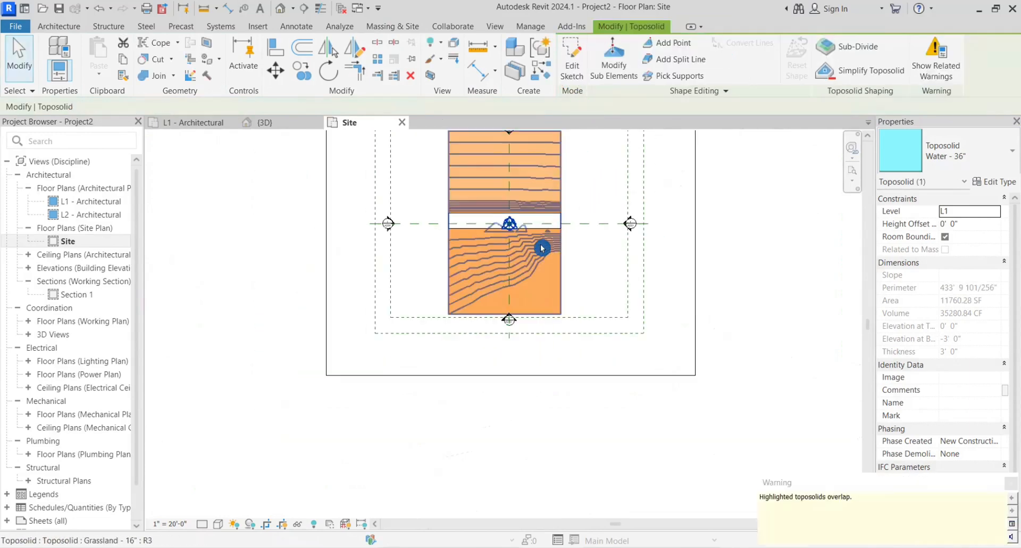
Step: Examine the overlapping Grassland and Water toposolids in the Site floor plan, selecting each one in turn
scroll(556, 224, down, 3)
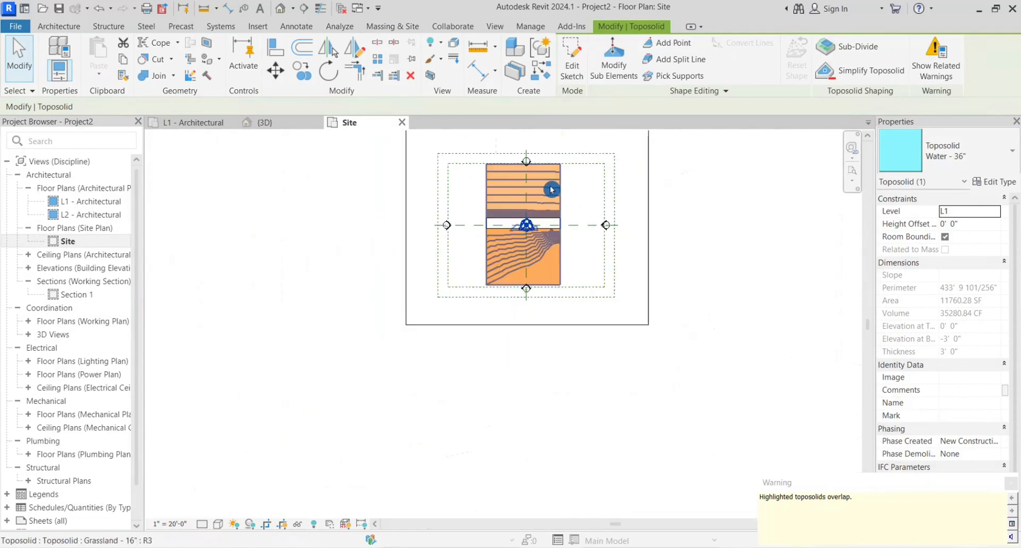
scroll(554, 160, up, 2)
scroll(555, 261, up, 1)
click(250, 255)
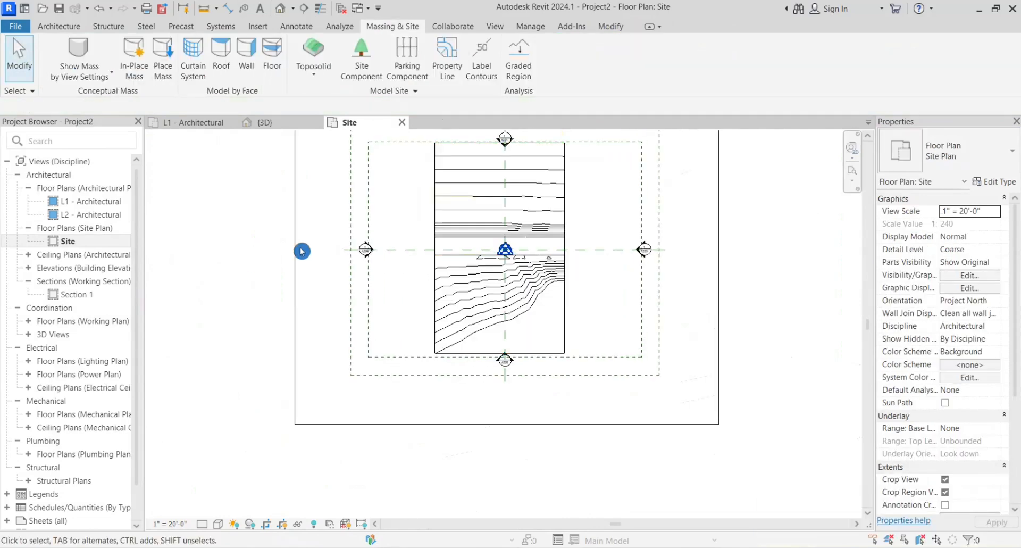
click(440, 210)
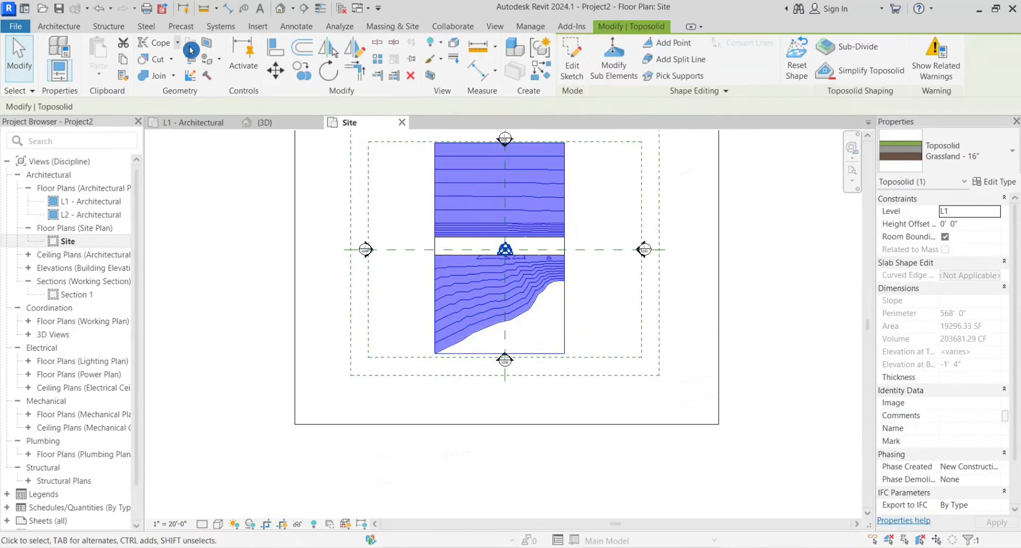
click(759, 219)
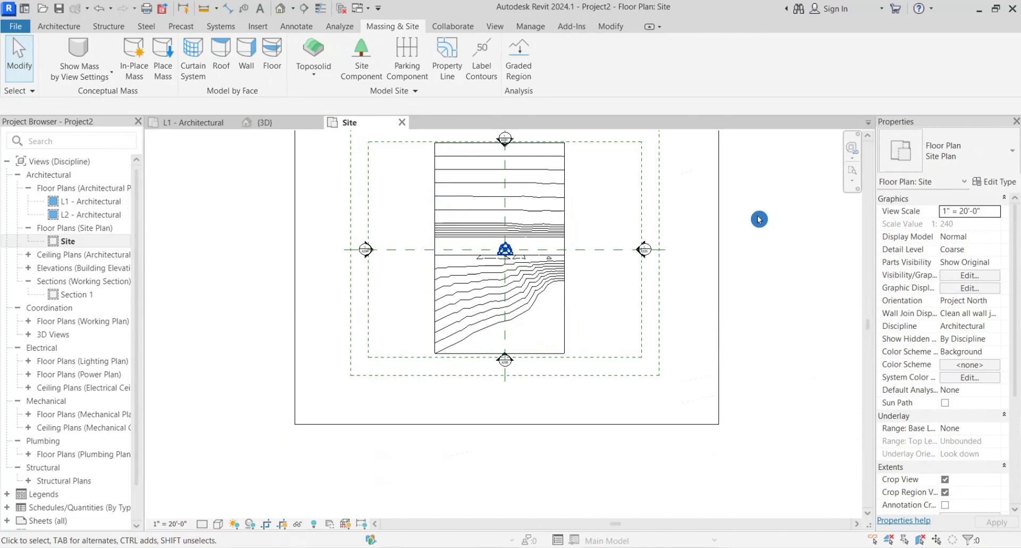
click(565, 328)
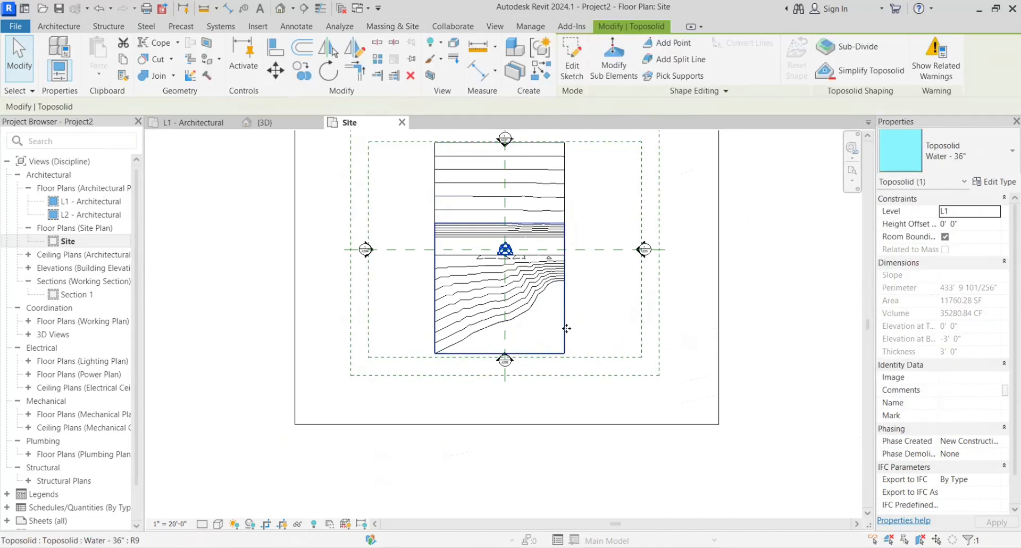
click(797, 296)
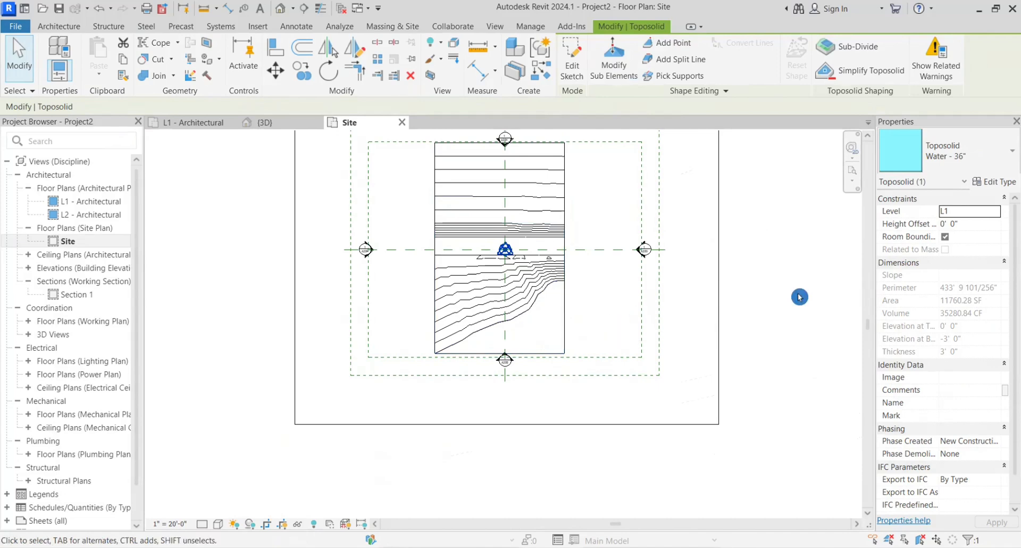
Step: Open the East - Architectural elevation and set its visual style to Textures
click(30, 268)
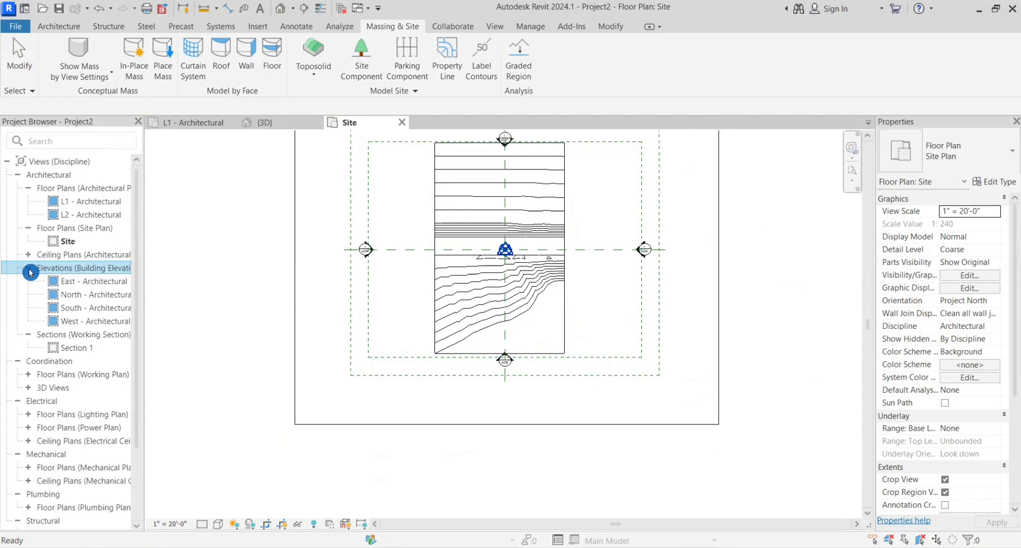
click(85, 285)
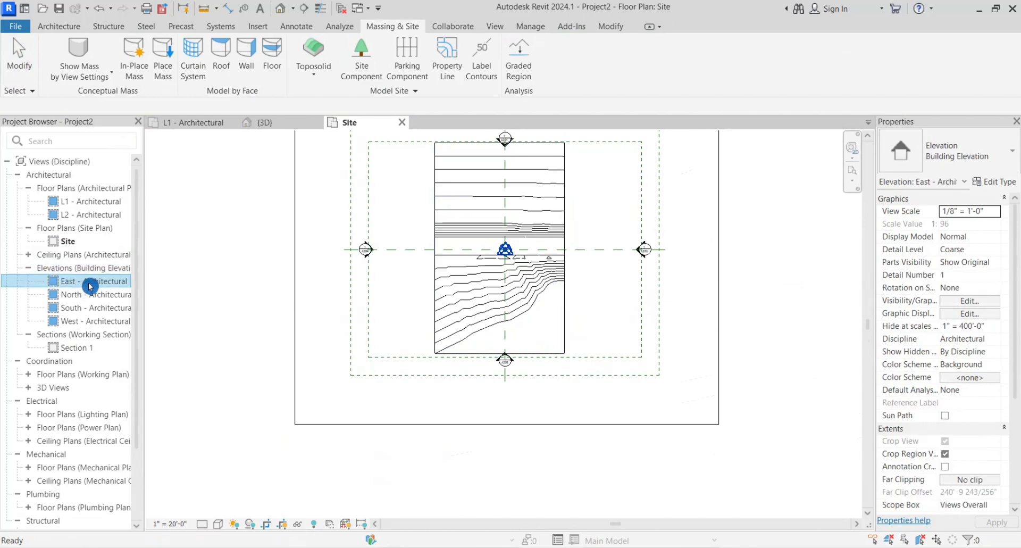
double_click(89, 286)
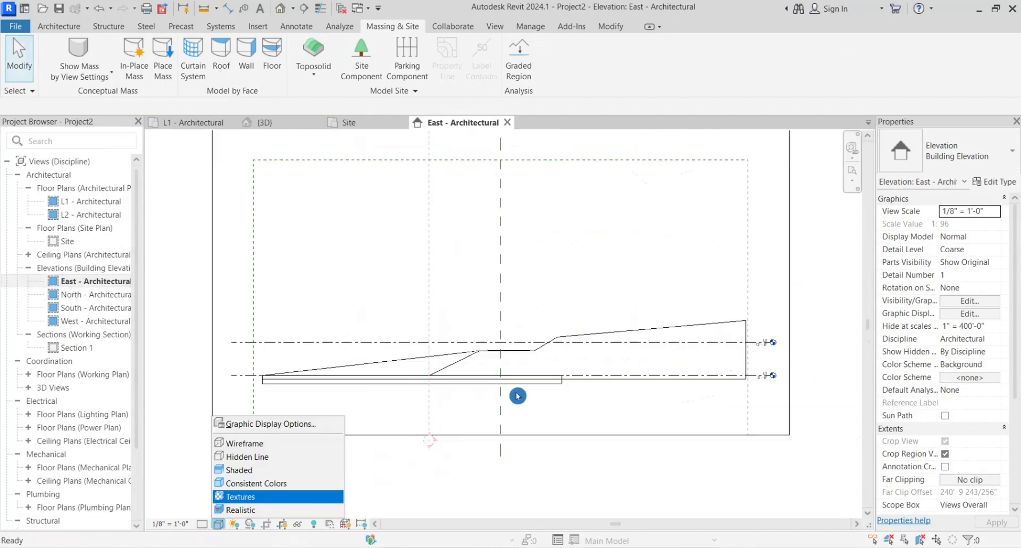
scroll(518, 395, up, 4)
Step: Move the Water toposolid up 1'-8" so its bottom edge meets the base of the Grassland toposolid
click(588, 364)
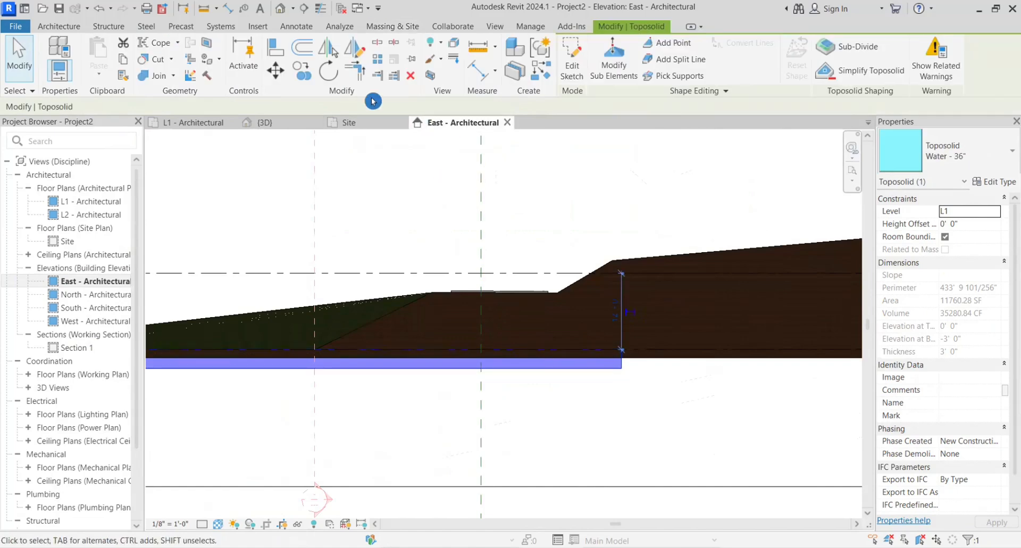
click(275, 70)
scroll(630, 372, up, 5)
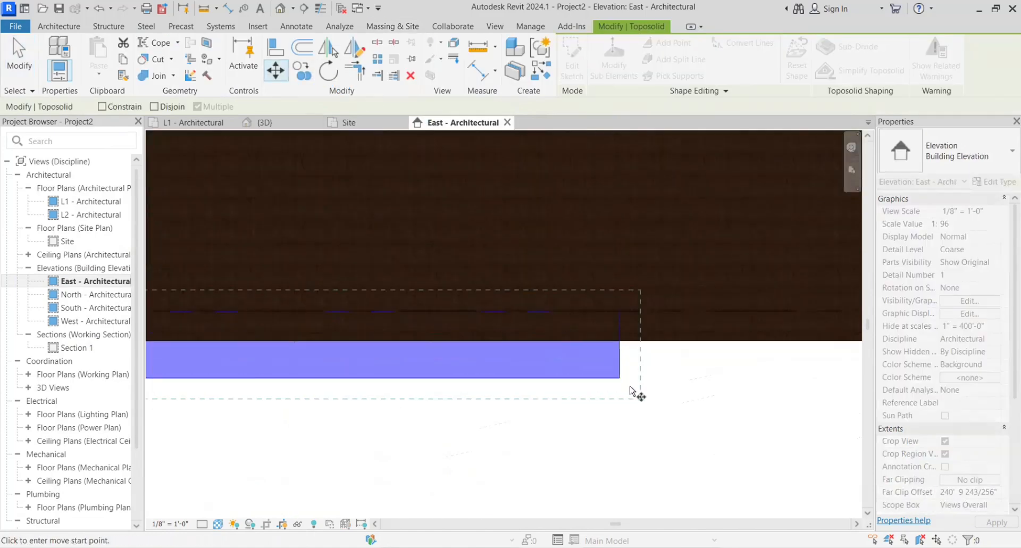
click(619, 378)
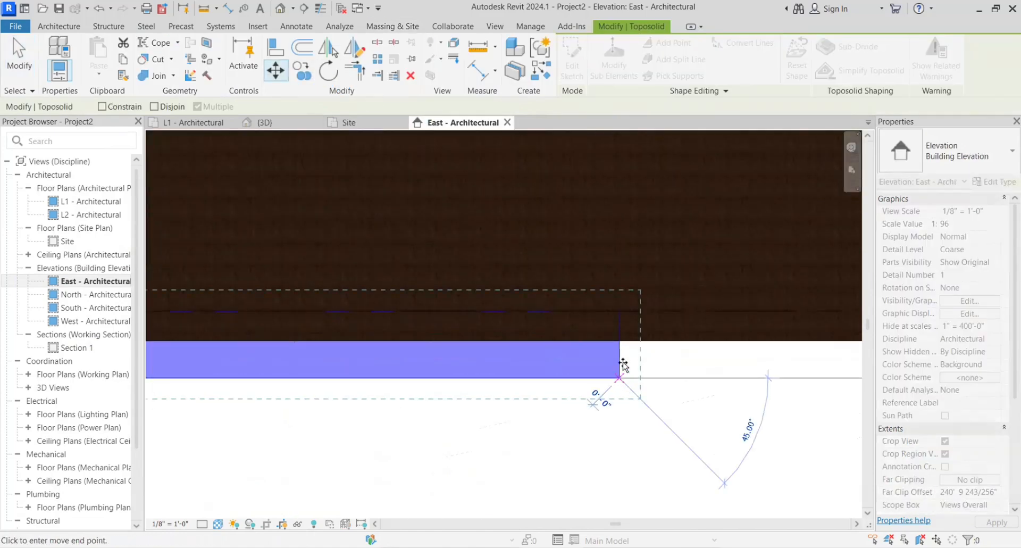
click(625, 333)
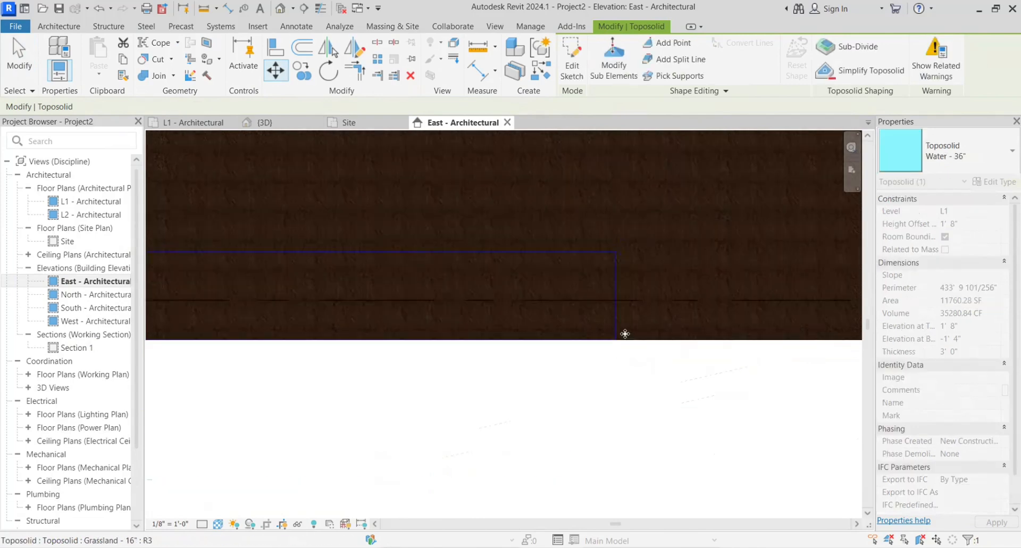
scroll(625, 334, down, 5)
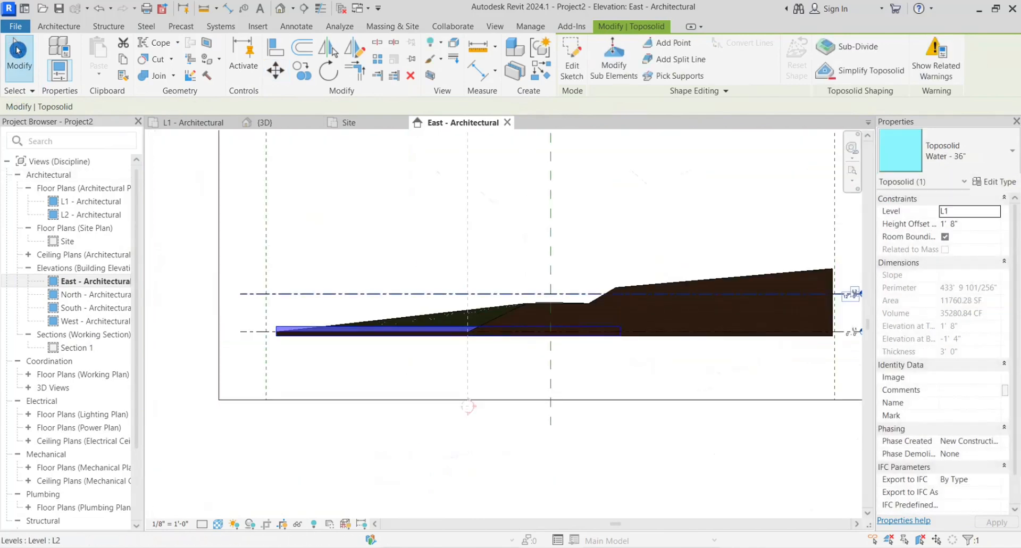
click(17, 50)
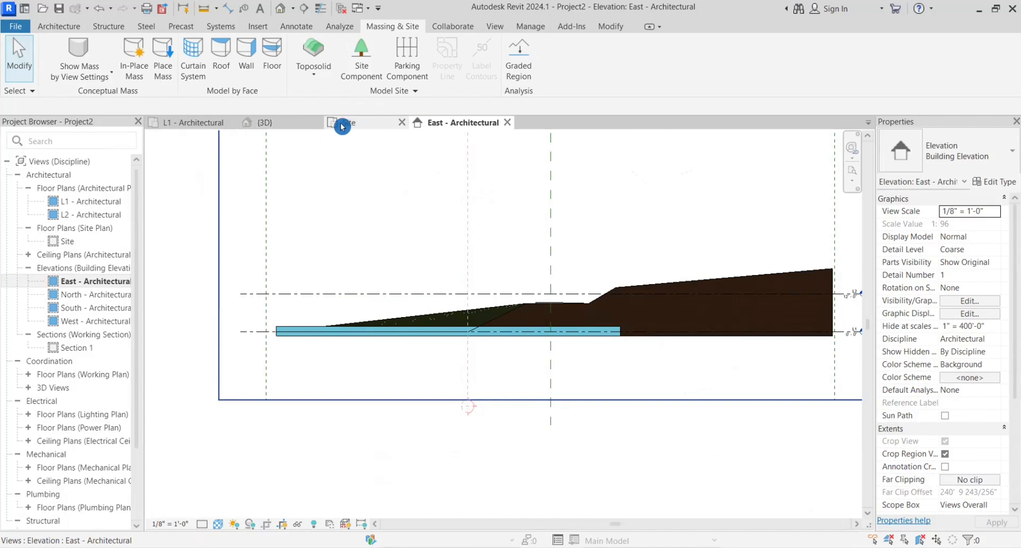
Step: In the 3D view, cut the Water toposolid with the Grassland toposolid using Cut Geometry
click(282, 122)
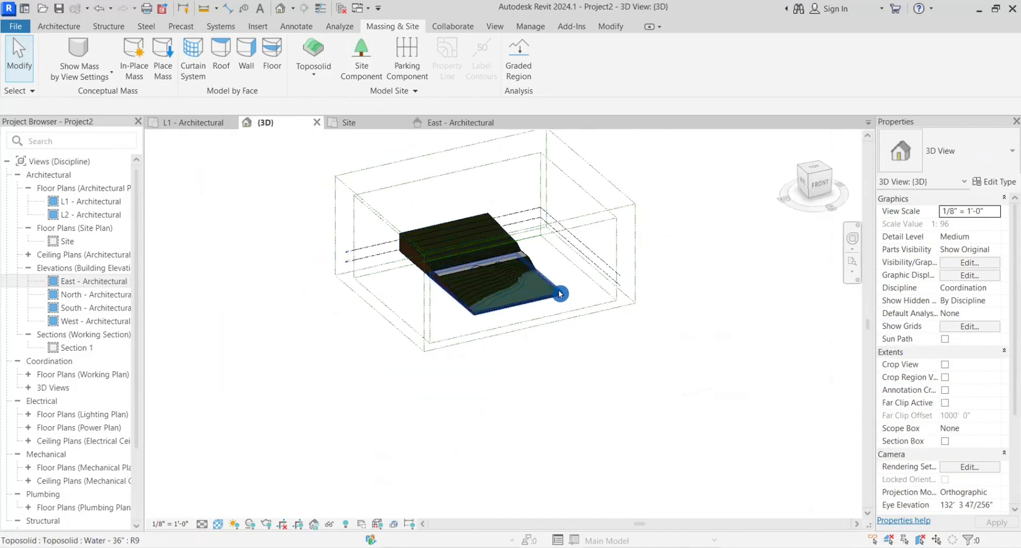
scroll(560, 293, up, 4)
click(500, 292)
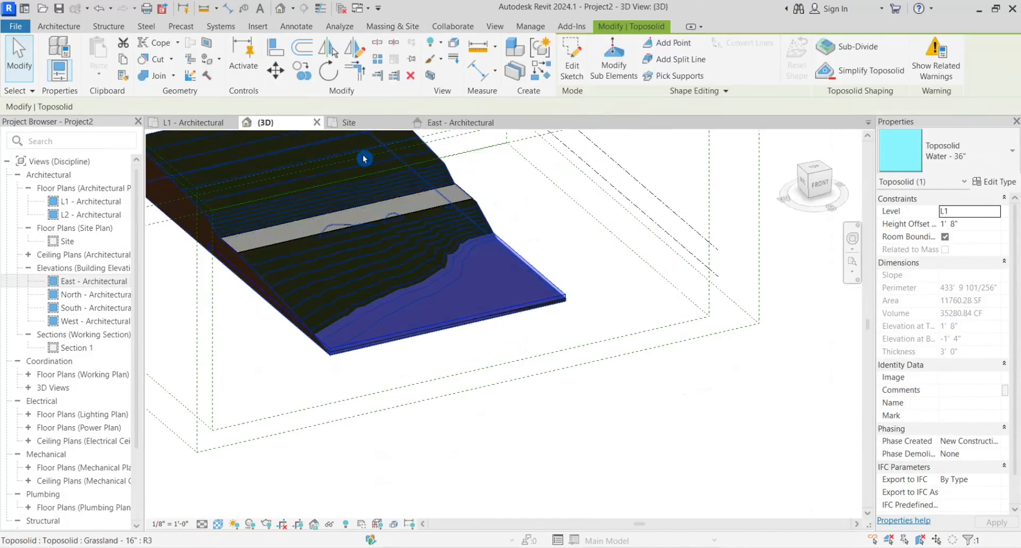
click(174, 63)
click(184, 82)
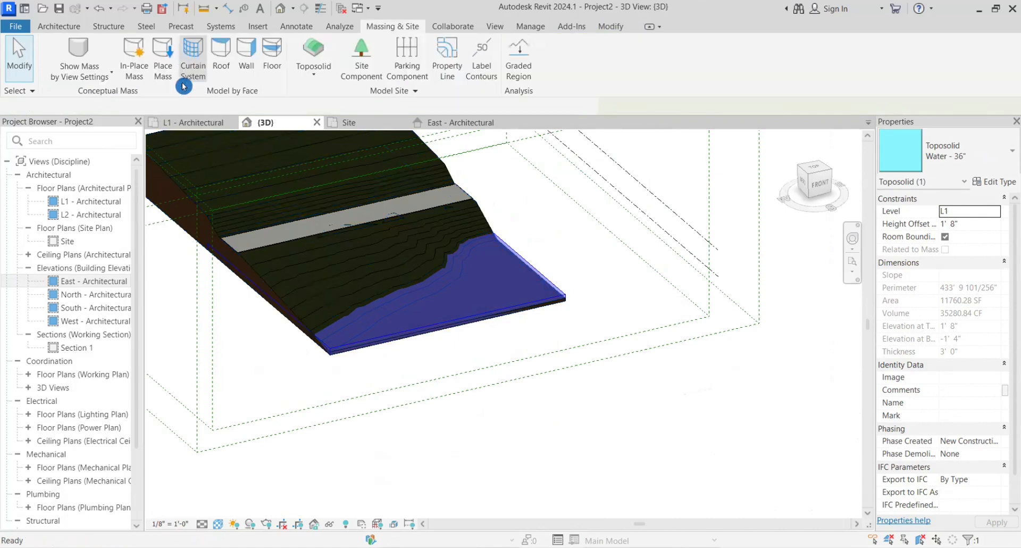
middle_drag(520, 346, 616, 365)
scroll(652, 314, up, 2)
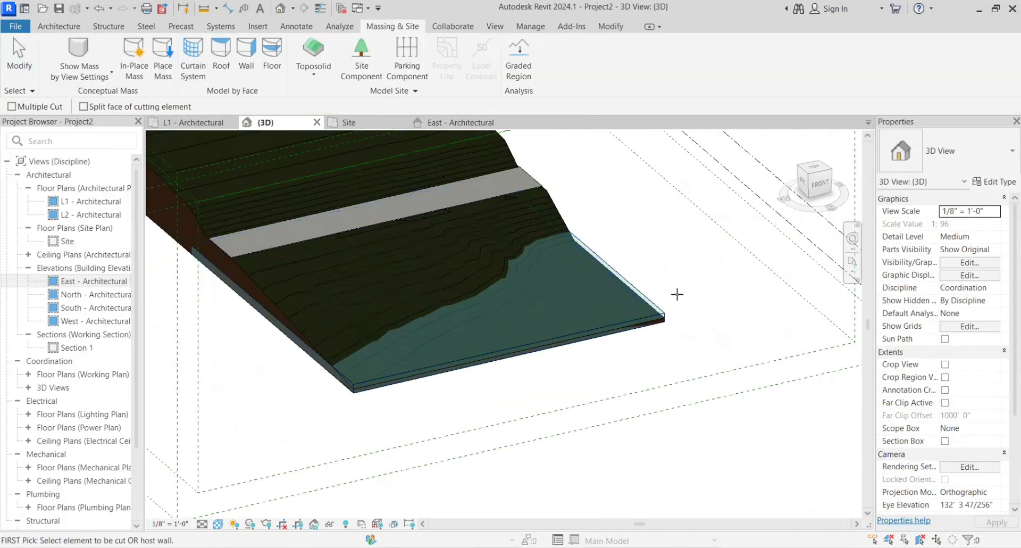
scroll(661, 307, down, 3)
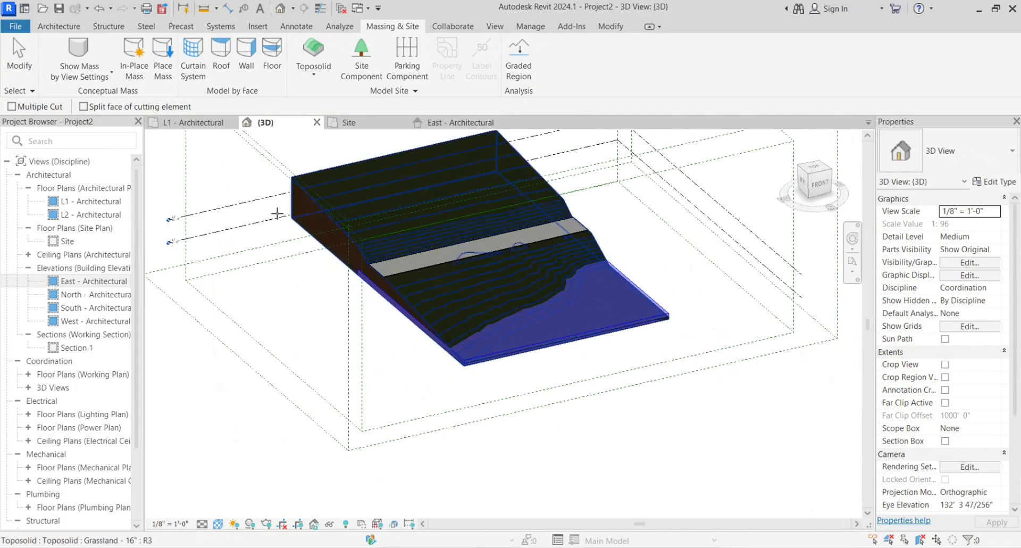
click(294, 195)
scroll(493, 274, down, 1)
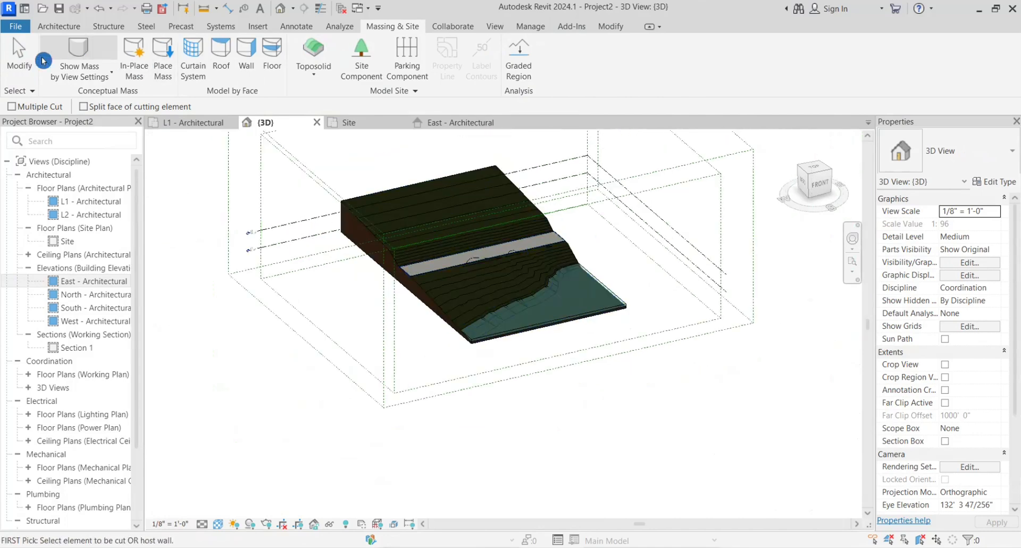
key(Escape)
Step: Open the Object Styles settings and expand the Toposolid category among the model objects
shift+middle_drag(555, 248, 608, 331)
middle_drag(671, 436, 627, 357)
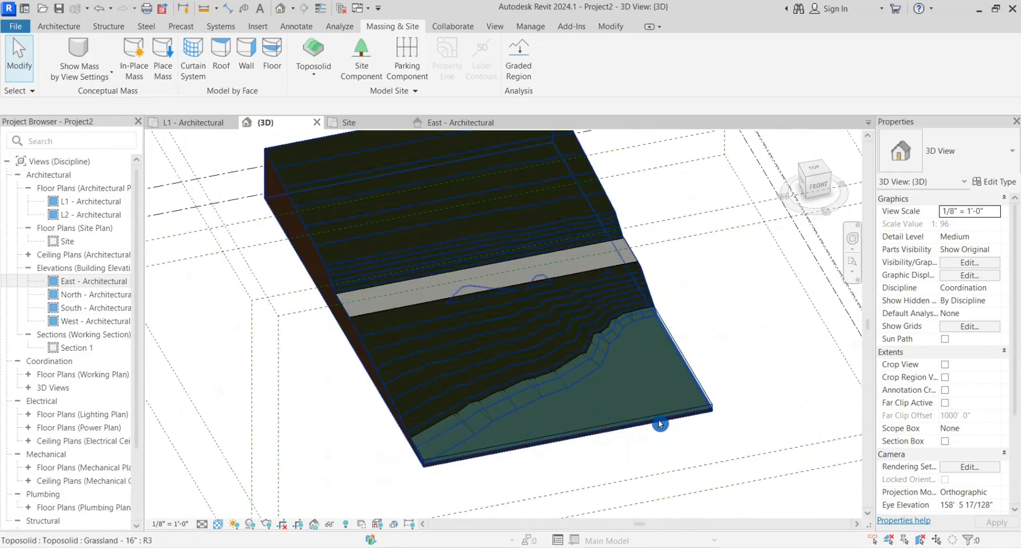
shift+middle_drag(681, 453, 588, 376)
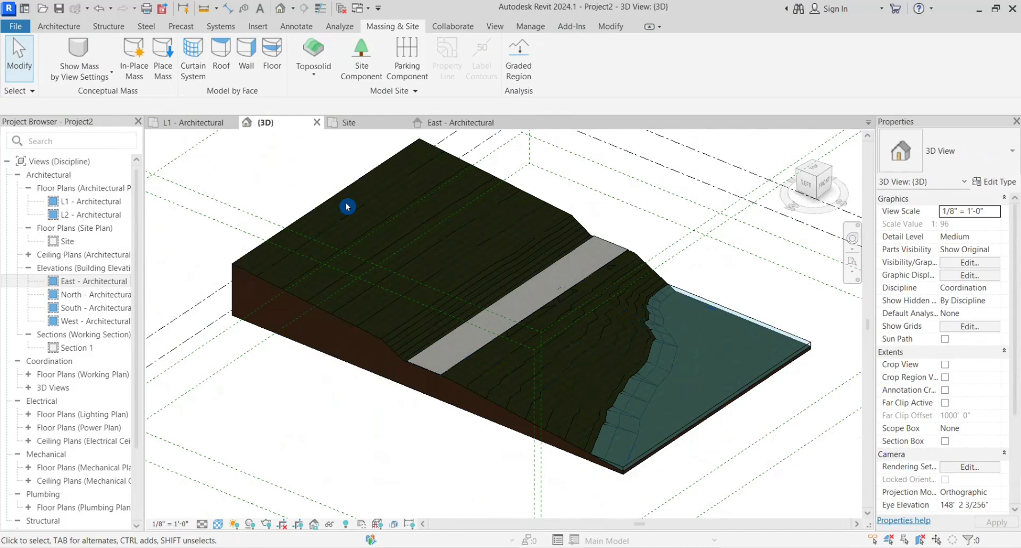
scroll(509, 298, up, 5)
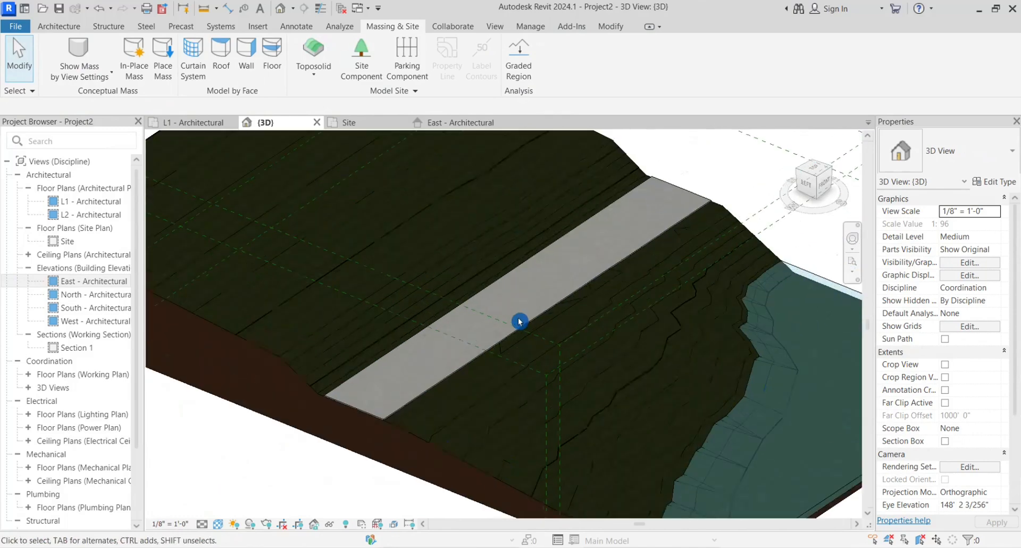
scroll(425, 160, down, 5)
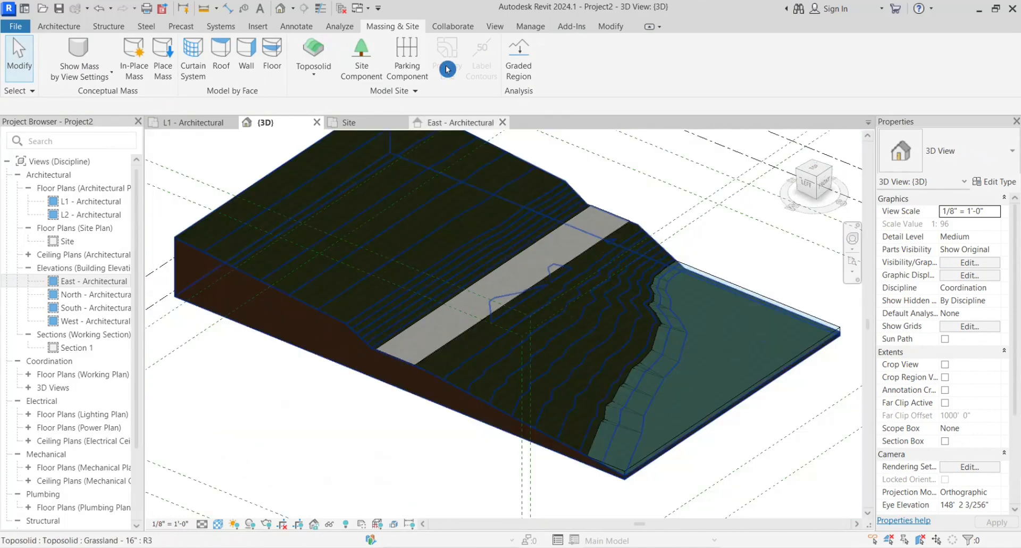
click(530, 26)
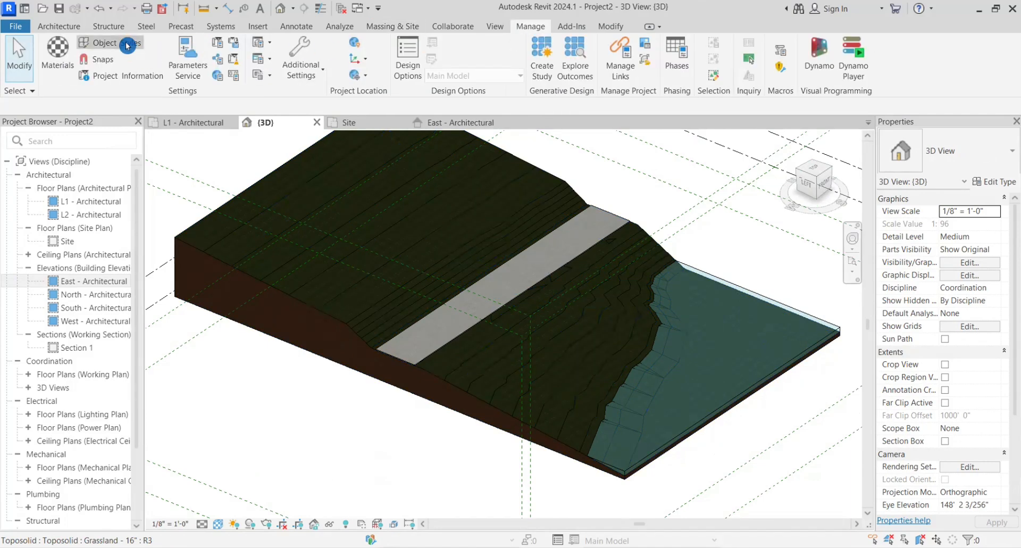
scroll(377, 313, down, 10)
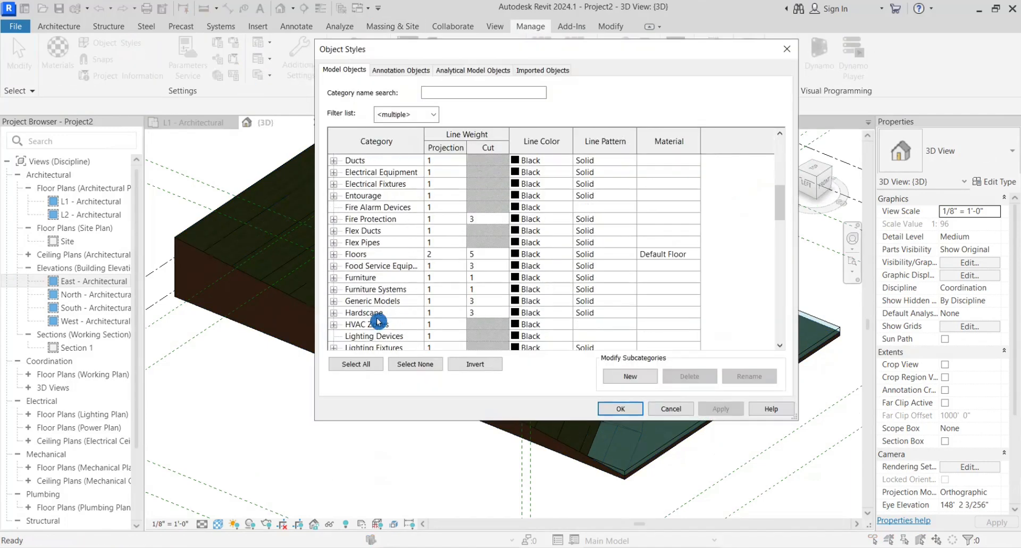
scroll(378, 313, down, 10)
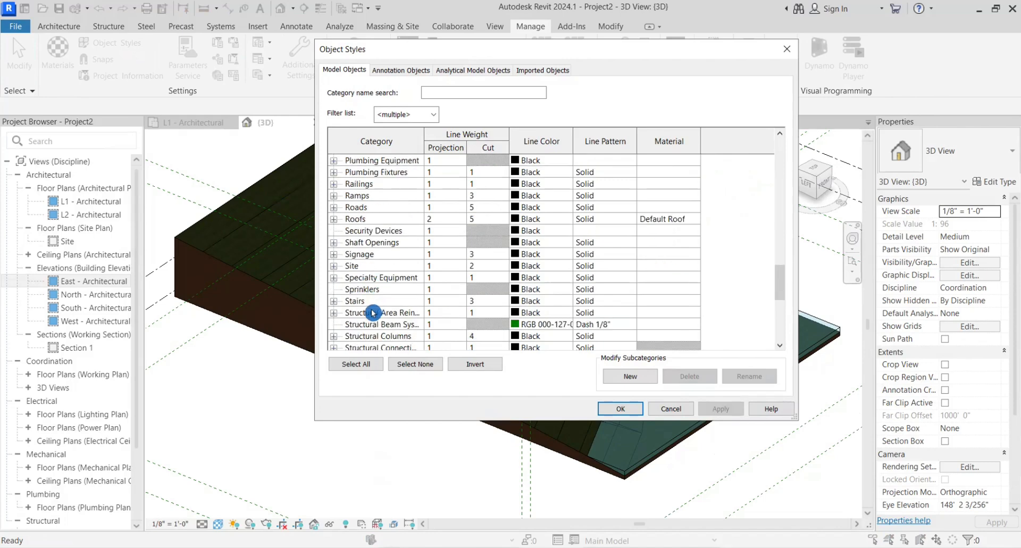
scroll(373, 308, down, 4)
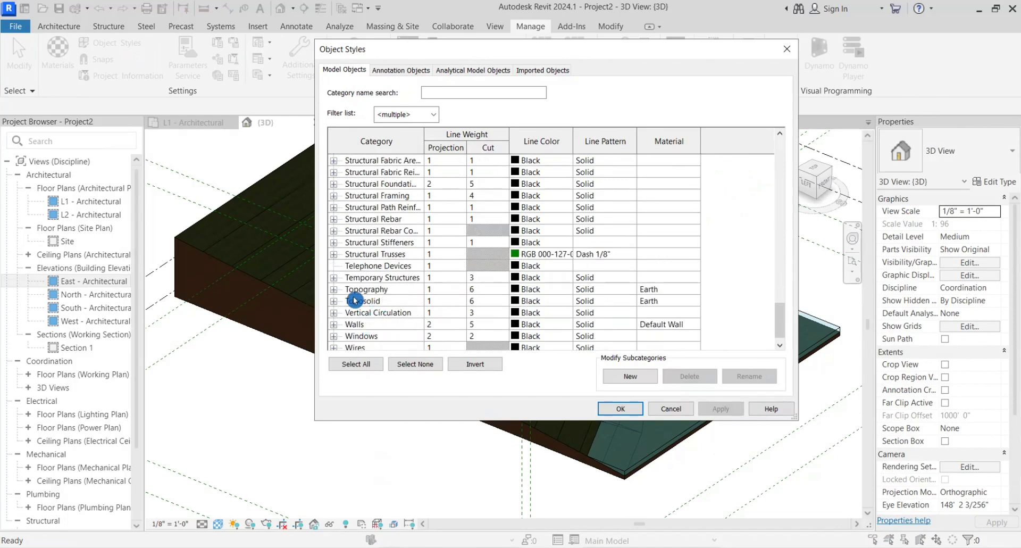
click(335, 302)
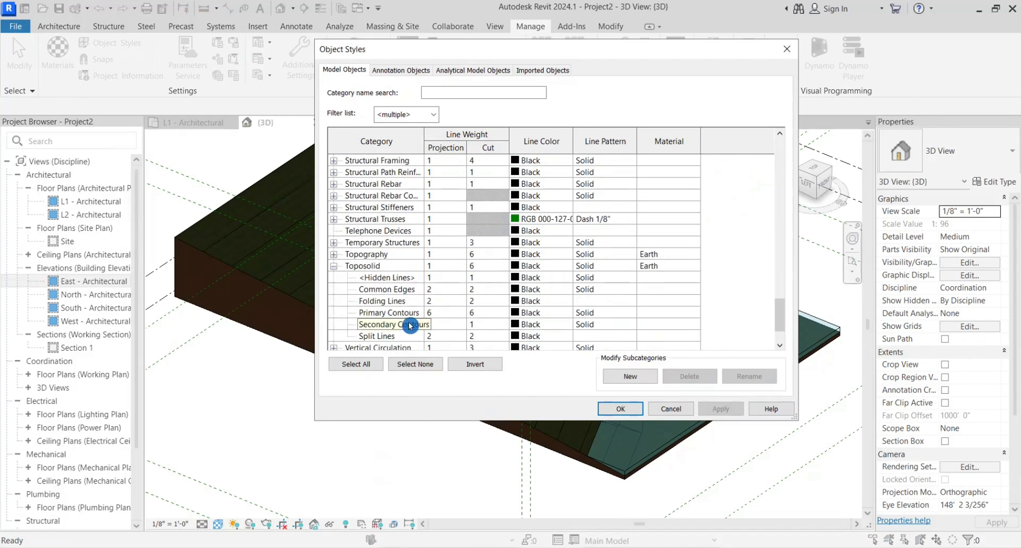
scroll(447, 287, down, 1)
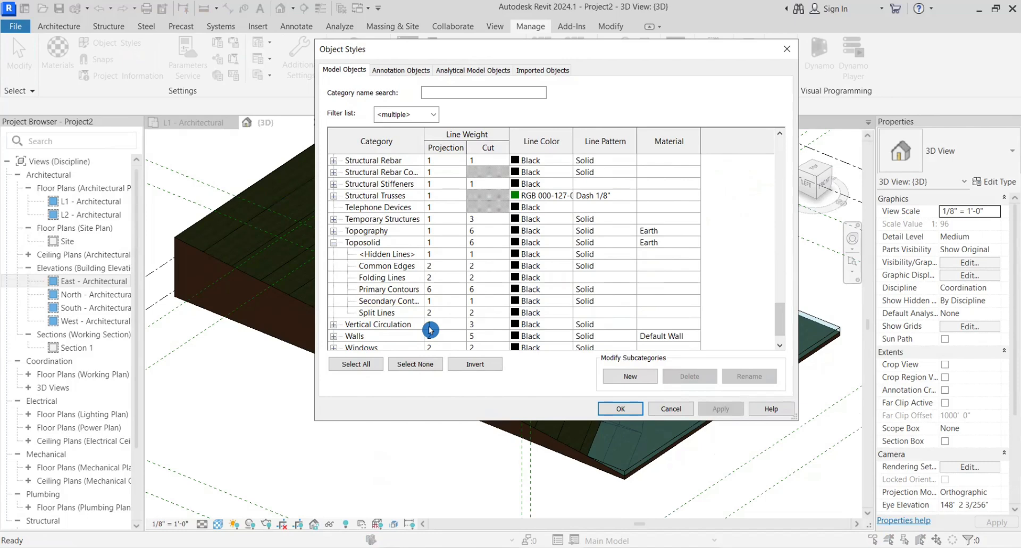
Step: Set the toposolid Primary Contours line color to Red and their line pattern to Dash
click(383, 292)
click(517, 290)
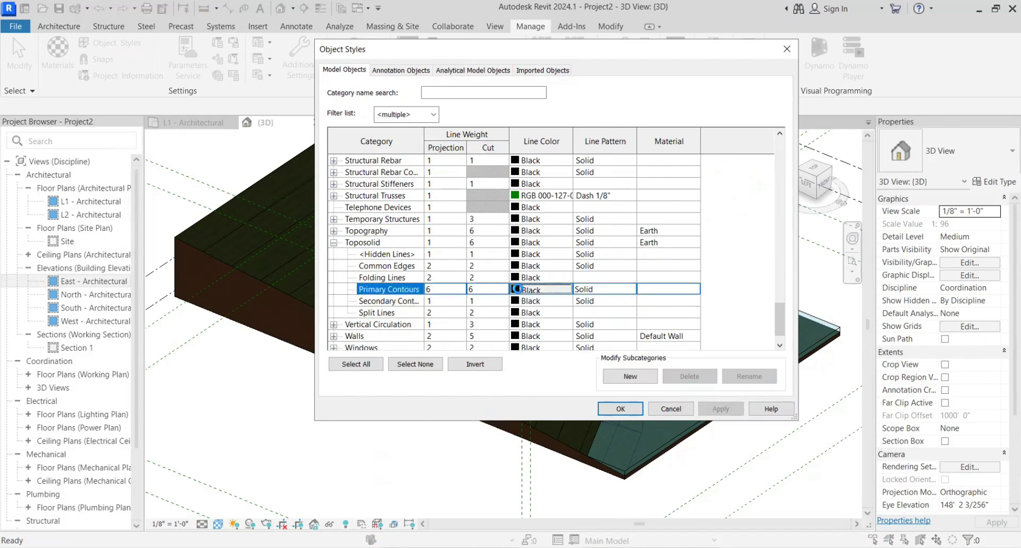
click(517, 290)
click(443, 246)
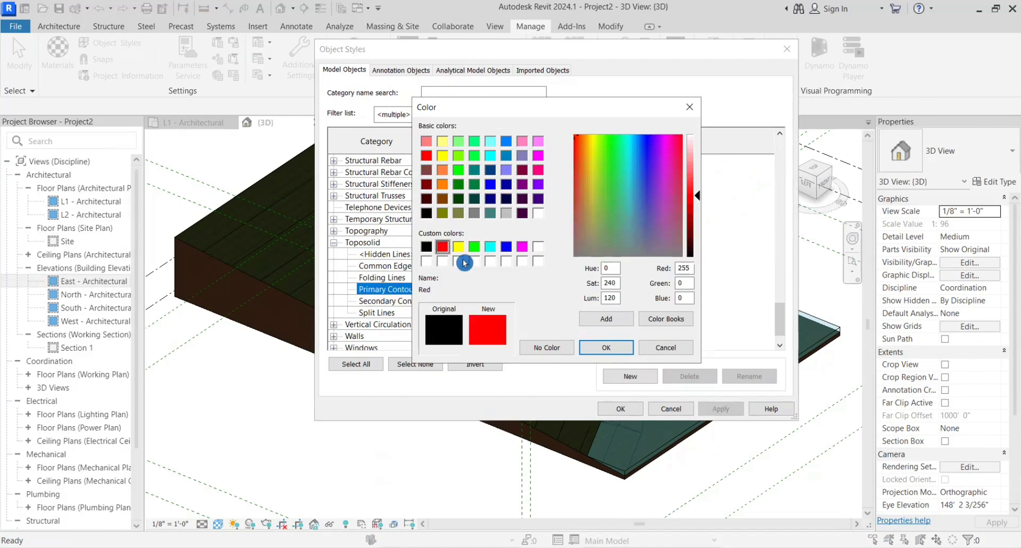
click(594, 348)
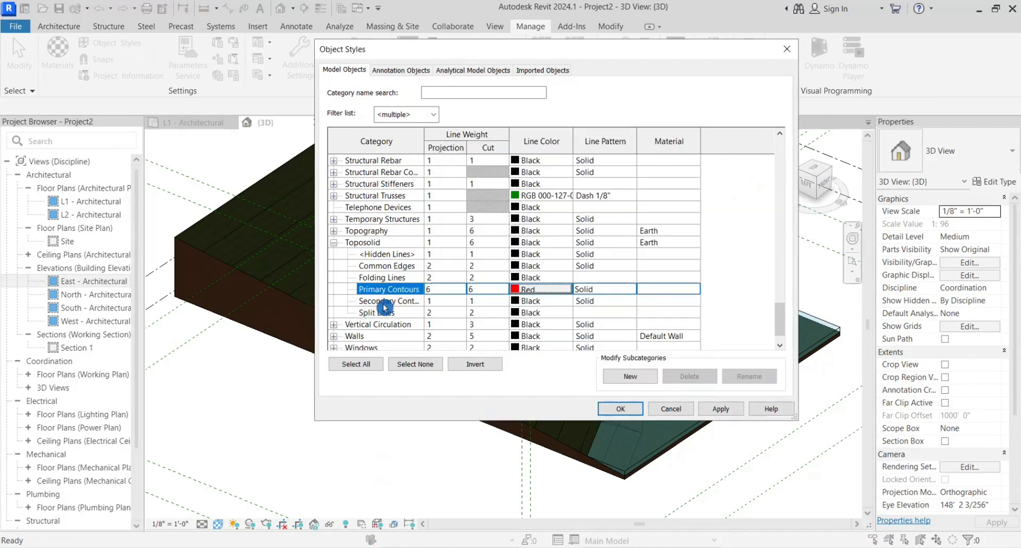
click(620, 288)
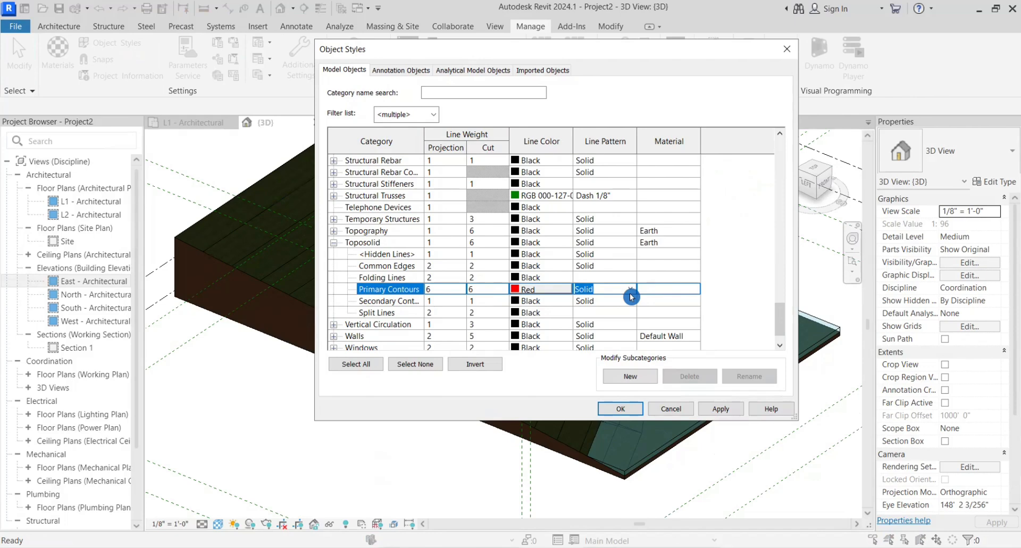
click(630, 291)
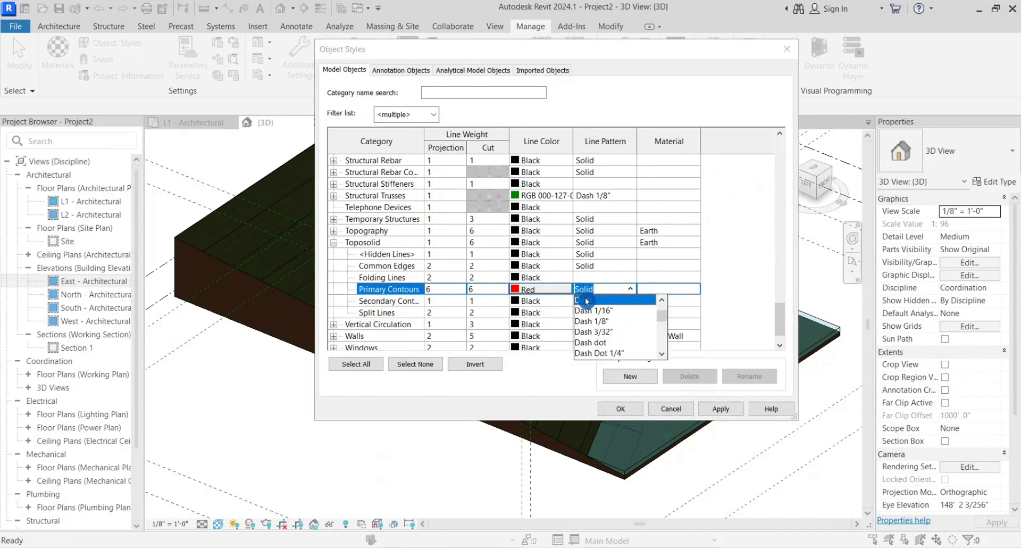
click(585, 299)
Step: Set the toposolid Secondary Contours line color to RGB 128-128-255 and apply the object style changes
click(530, 303)
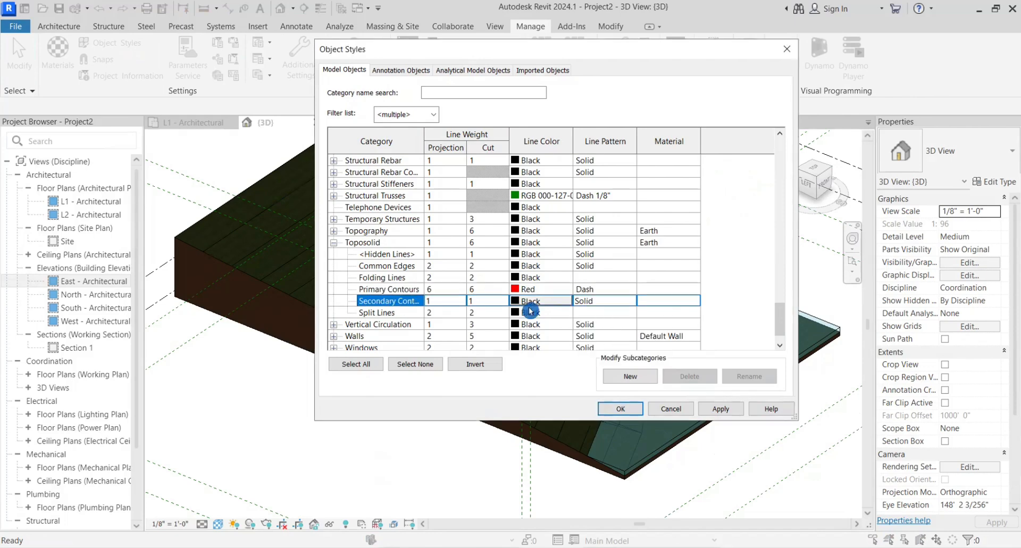
click(516, 304)
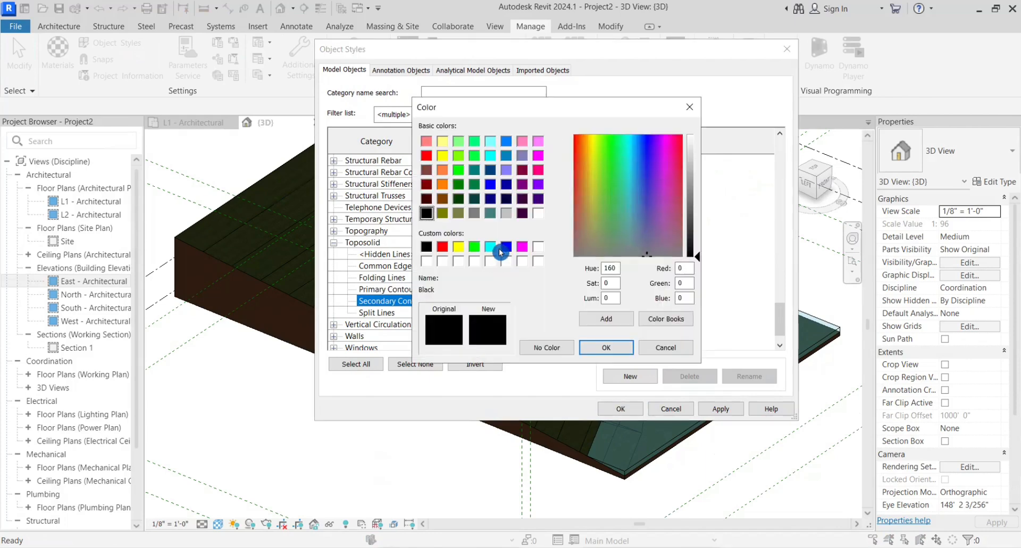
click(505, 246)
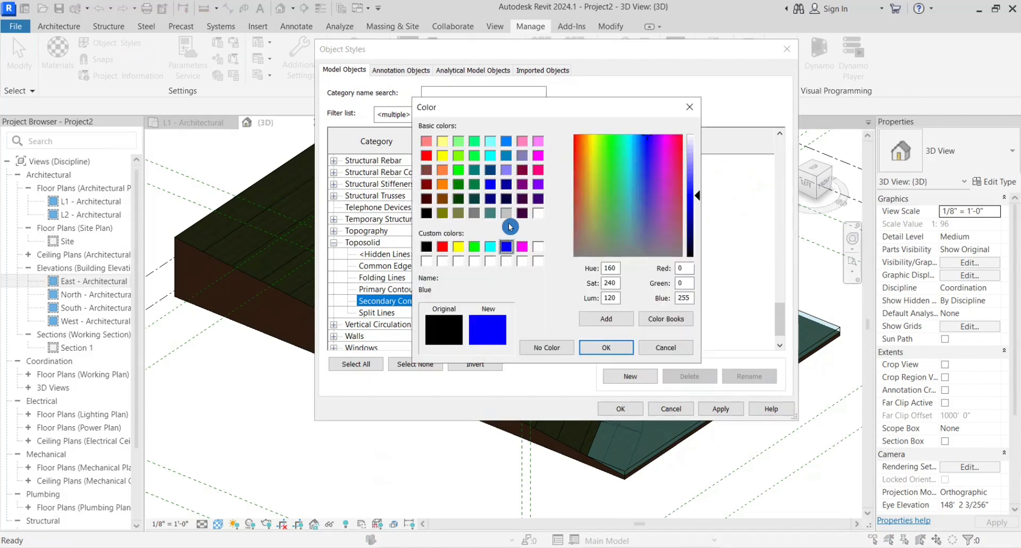
click(506, 170)
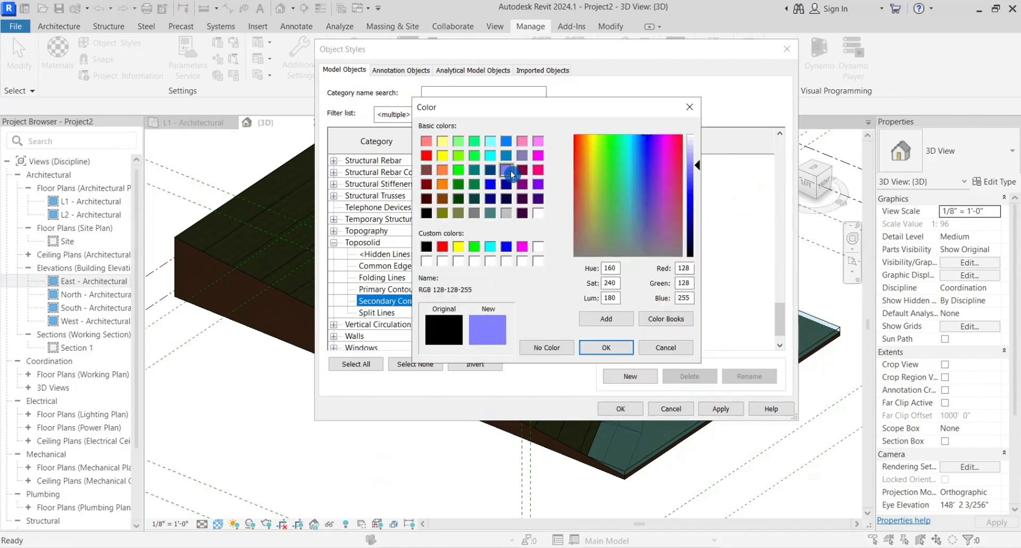
click(604, 346)
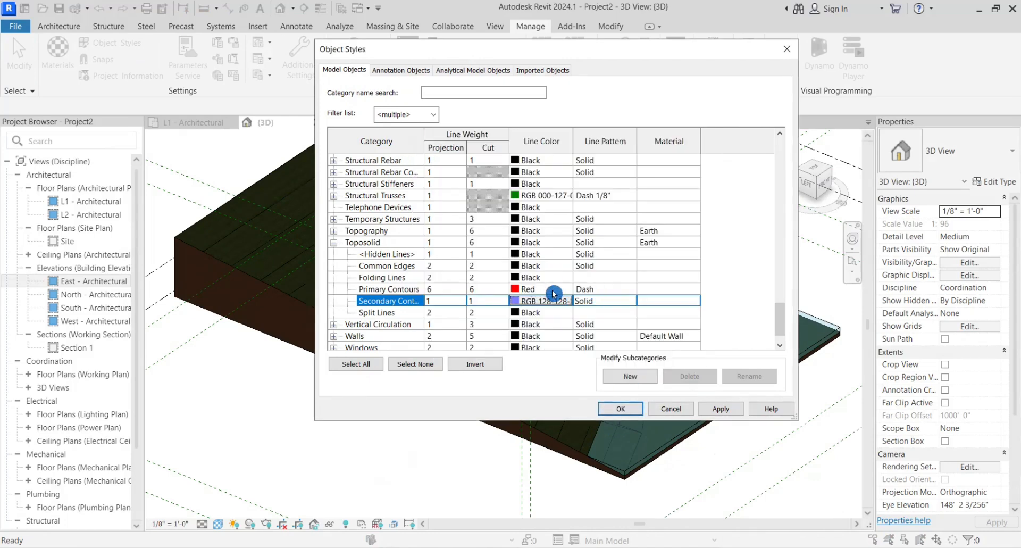
click(625, 410)
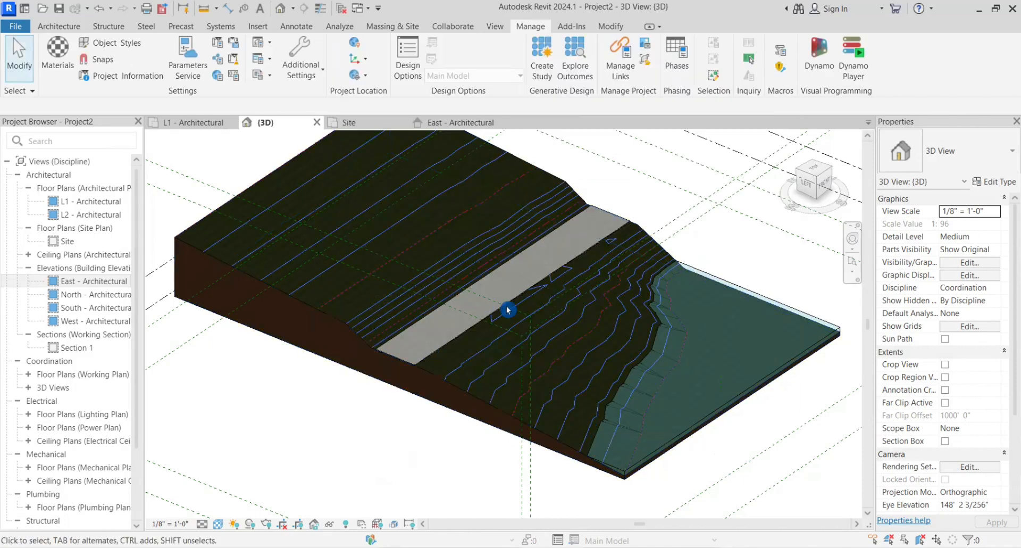
Step: Duplicate the Grassland toposolid's type as Grassland - 16" 2
scroll(684, 395, down, 1)
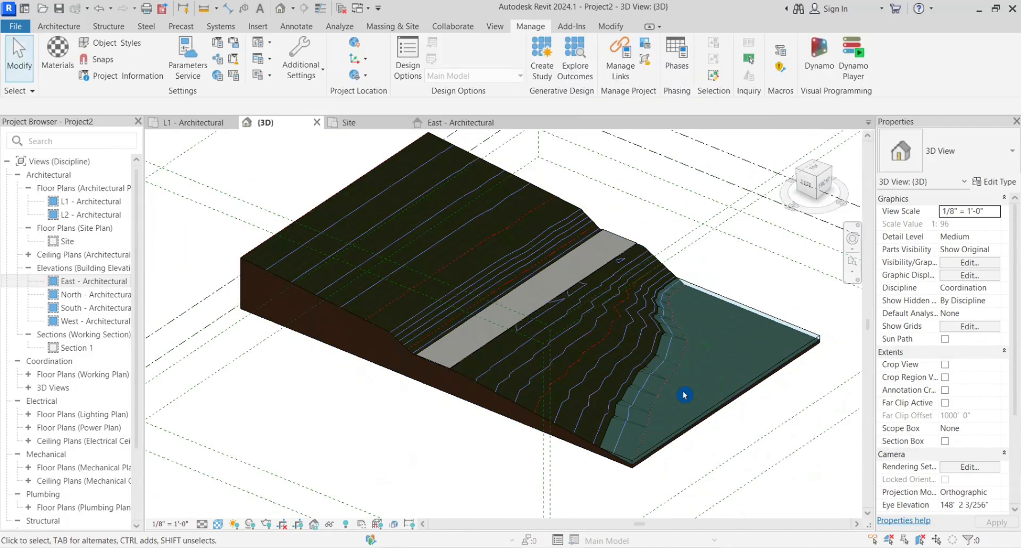
scroll(684, 395, up, 1)
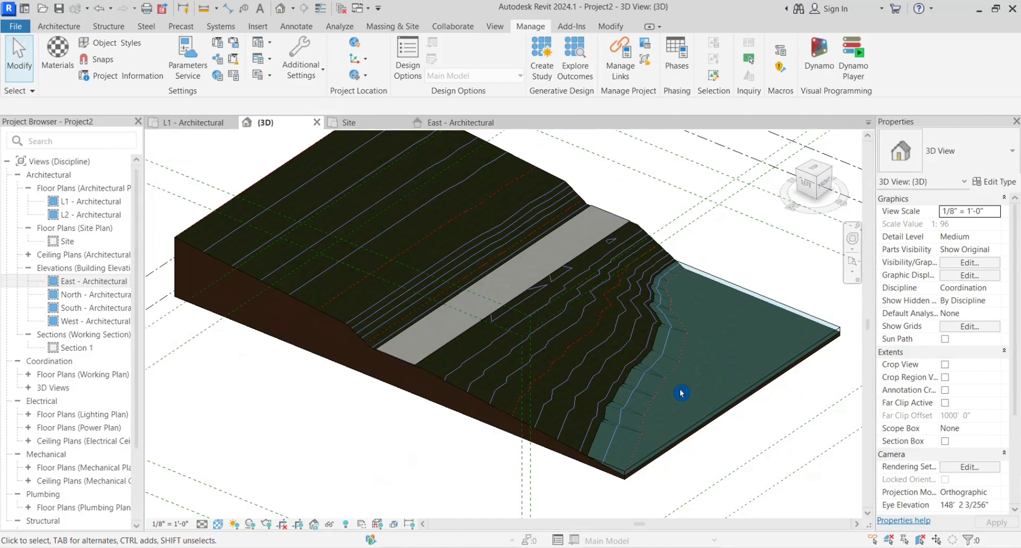
scroll(681, 393, down, 1)
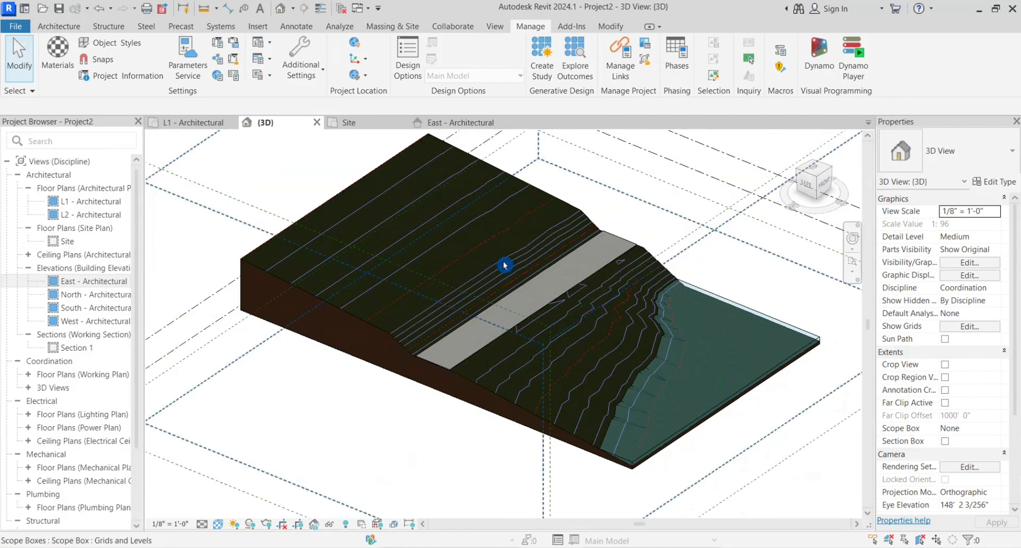
scroll(486, 264, up, 1)
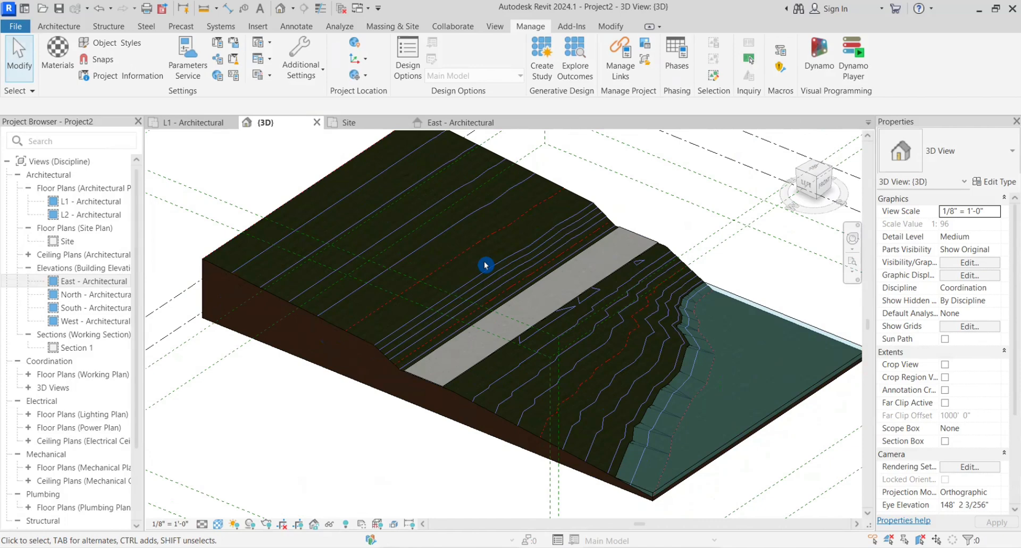
click(335, 186)
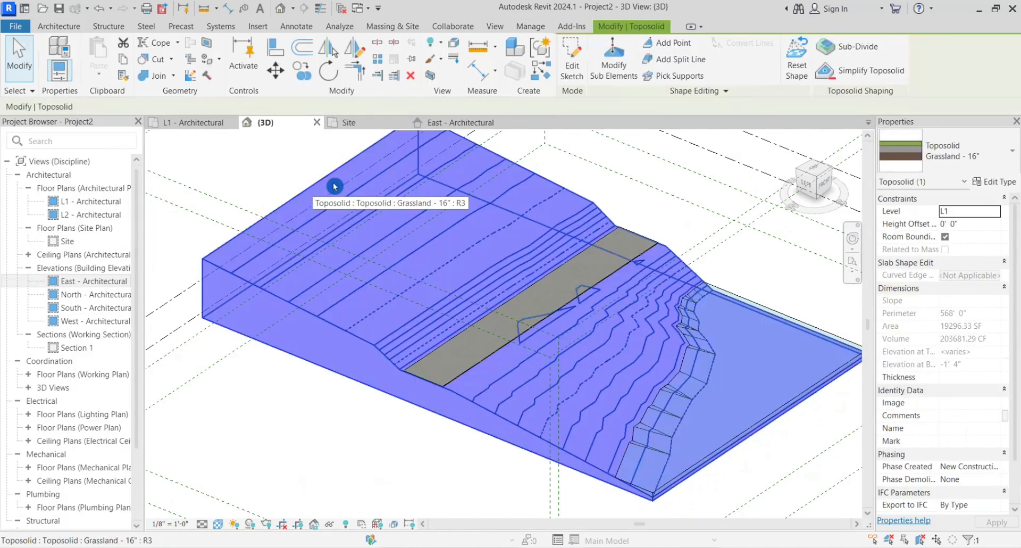
click(996, 186)
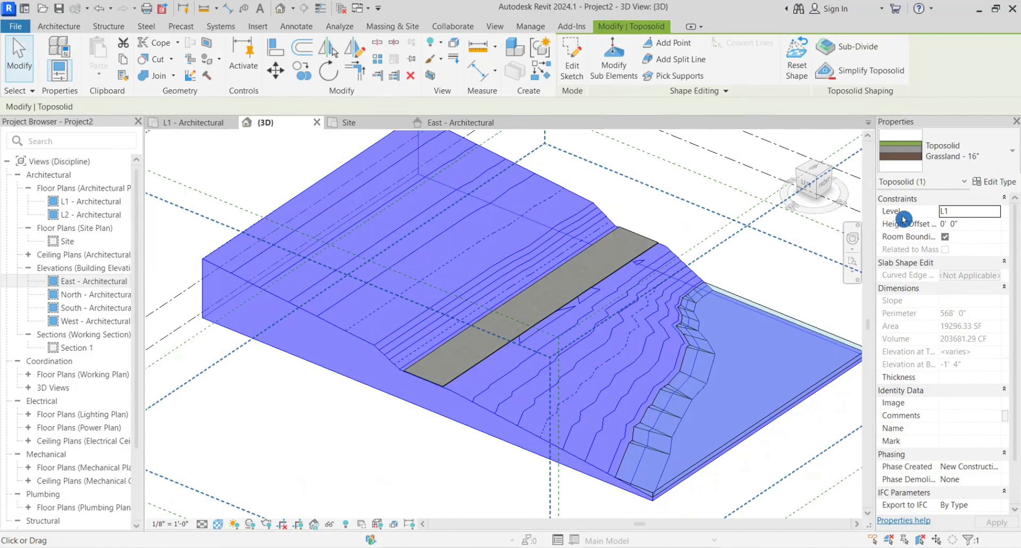
click(641, 63)
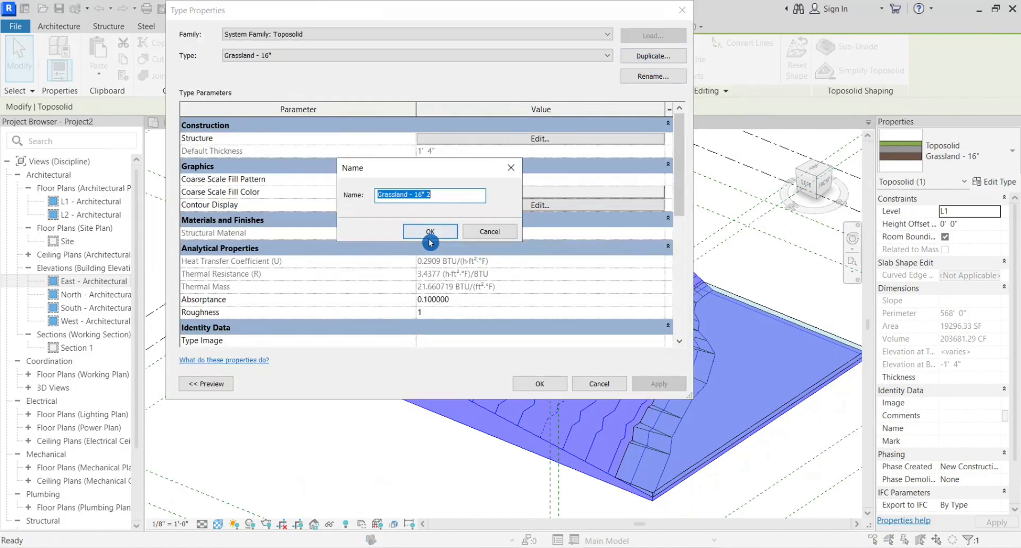
click(428, 231)
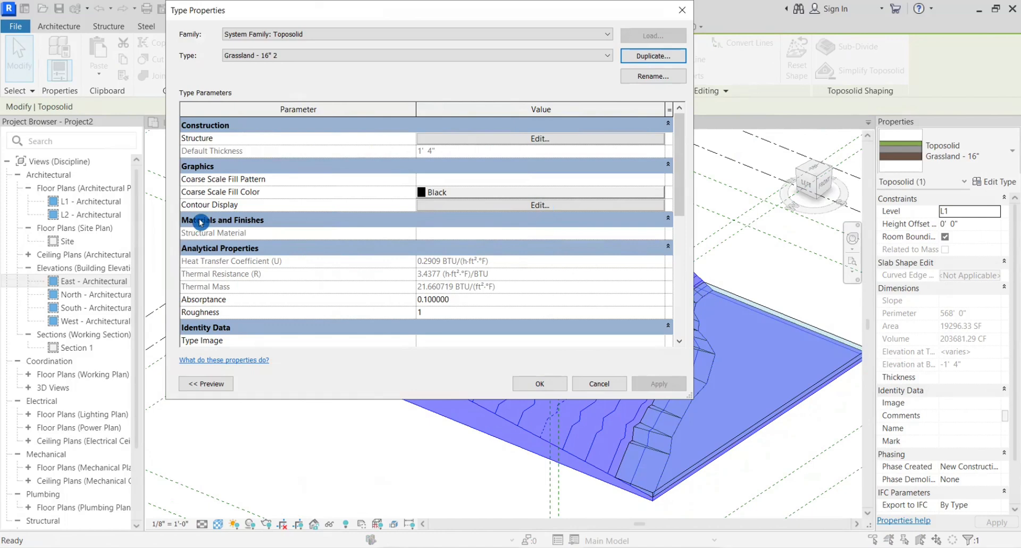
Step: In the new type's contour display, set the primary contour interval to 3' 0" and the secondary interval to 0' 3"
click(531, 207)
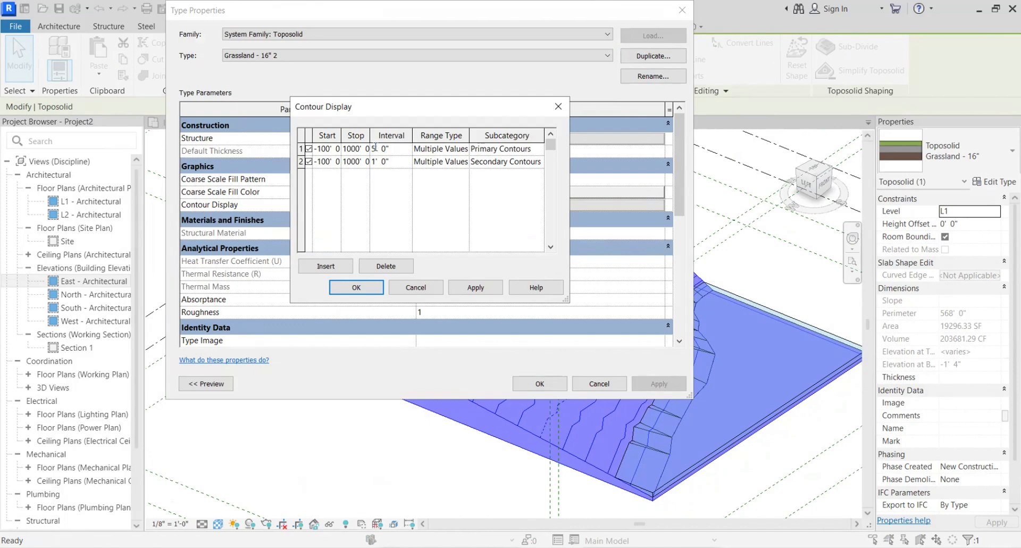
text(3)
click(394, 160)
double_click(397, 159)
click(354, 285)
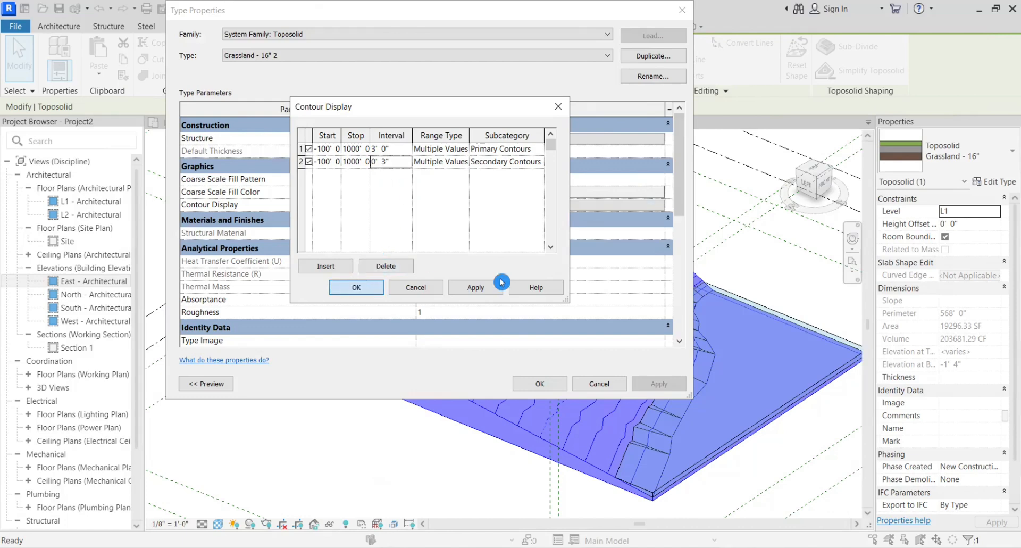
click(540, 382)
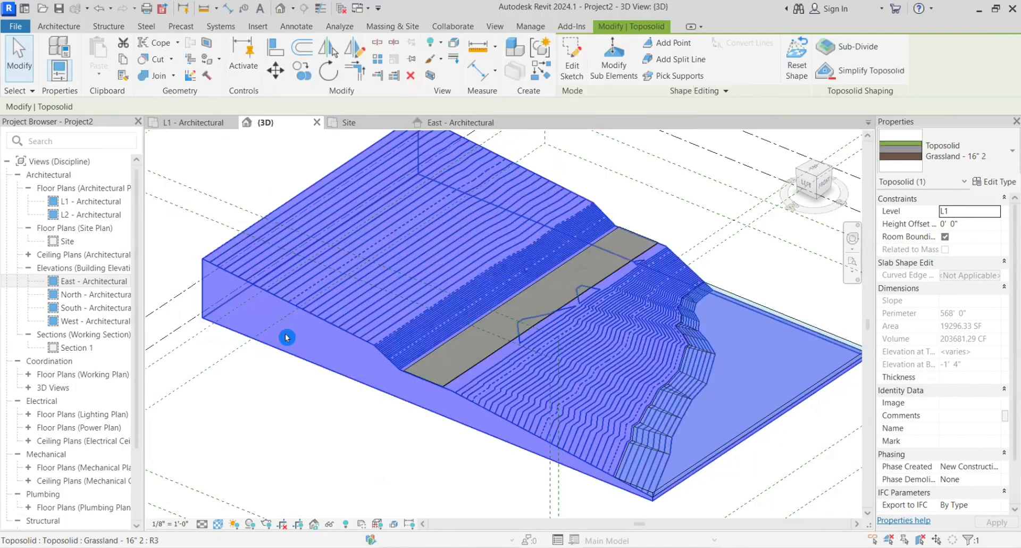
click(629, 216)
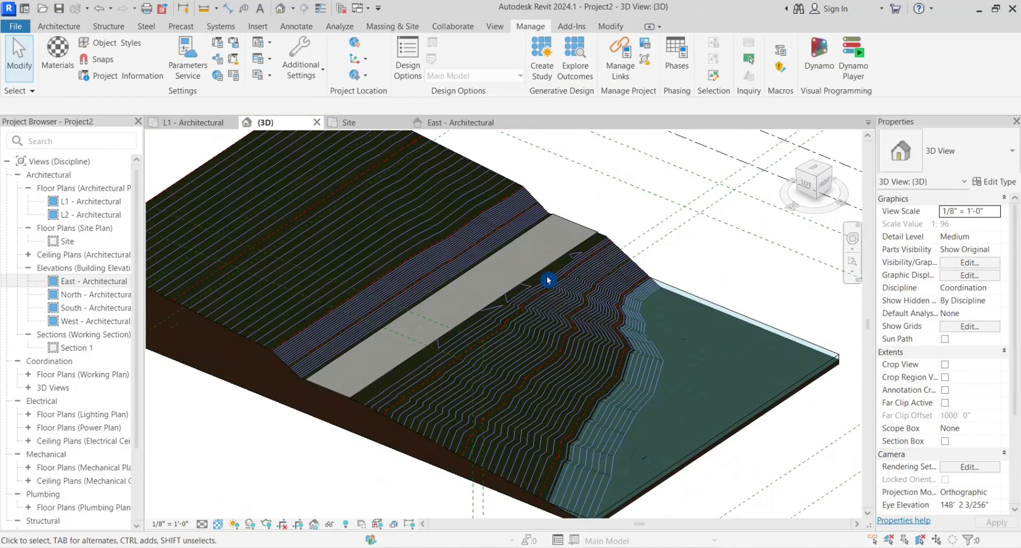
Step: Review the model object categories in the Object Styles settings and close them without edits
scroll(576, 307, down, 2)
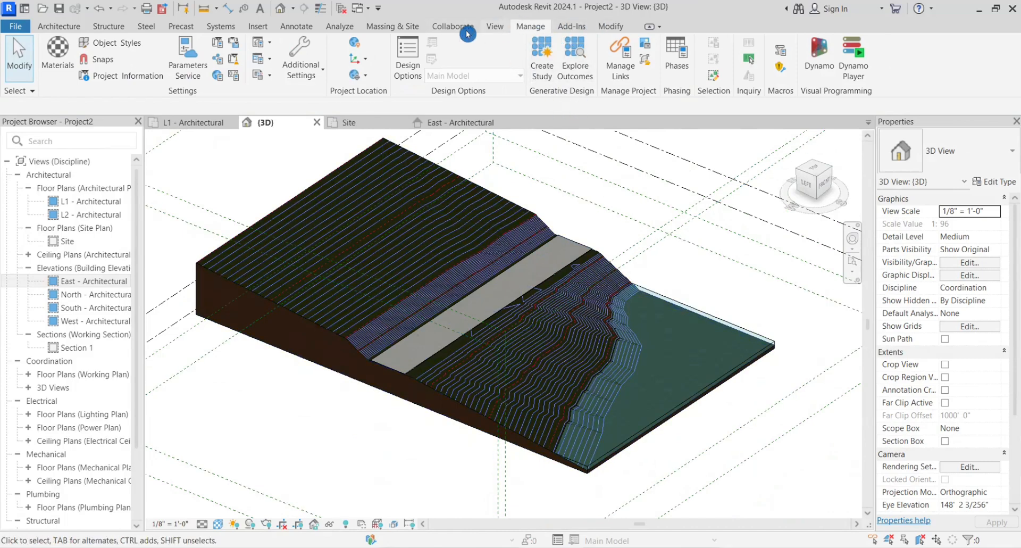
click(118, 47)
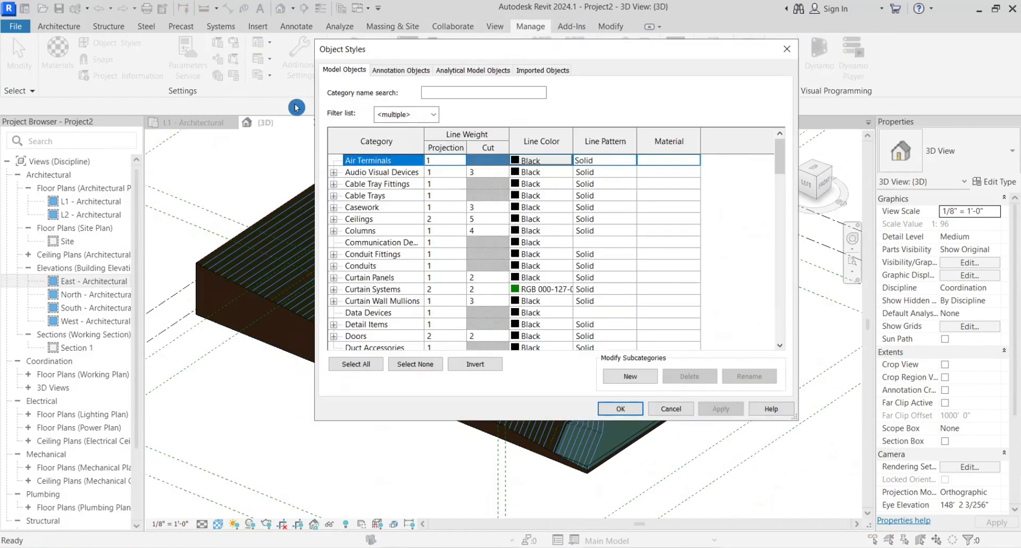
scroll(511, 228, down, 5)
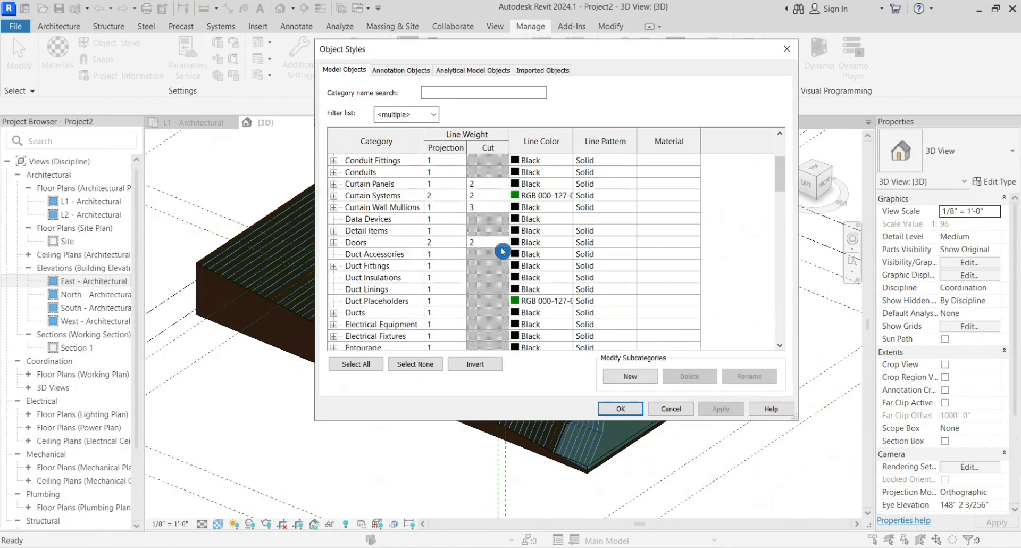
scroll(497, 252, up, 3)
scroll(498, 252, up, 2)
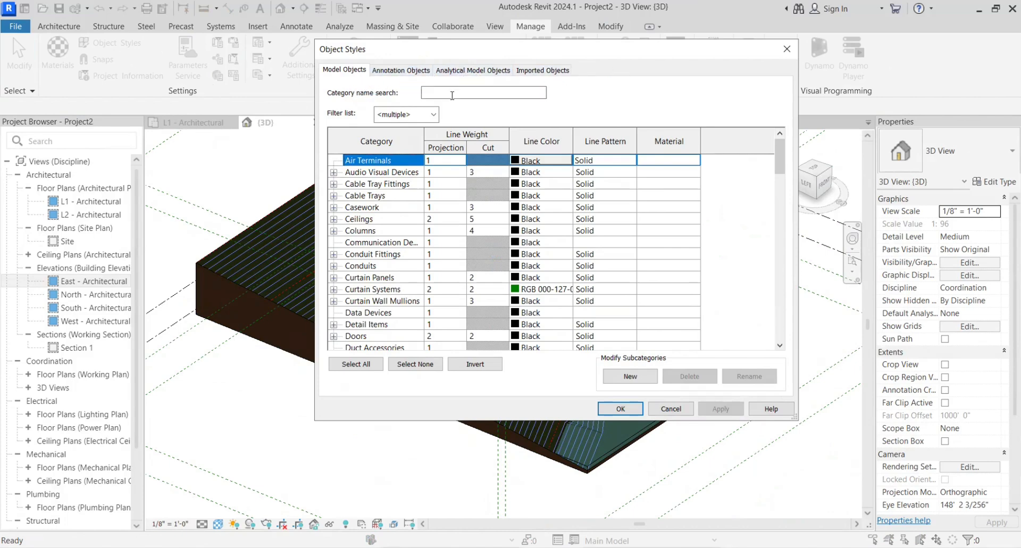
click(627, 409)
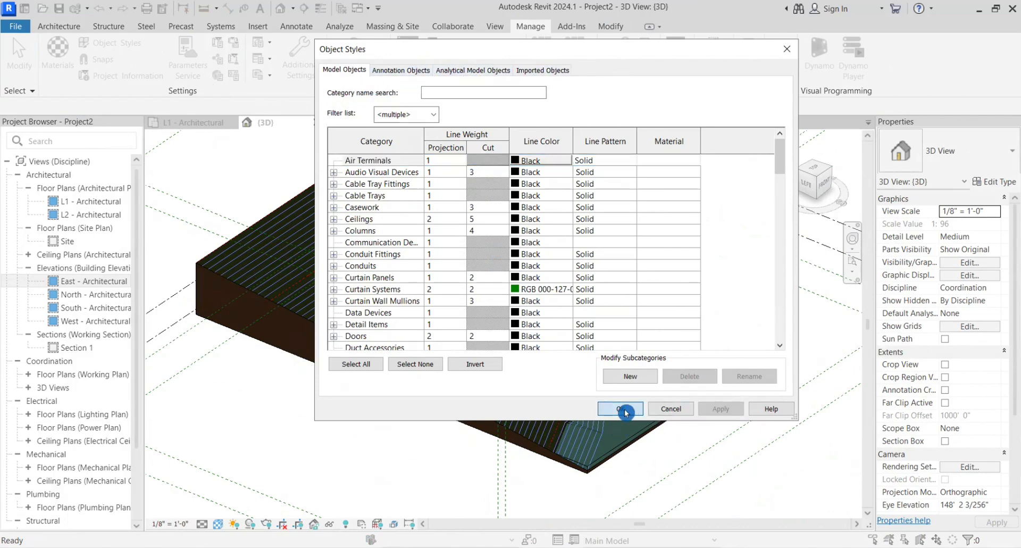
Step: Review the model categories in the 3D view's Visibility/Graphic Overrides through Toposolid, and inspect the contour lines around the asphalt strip
key(g)
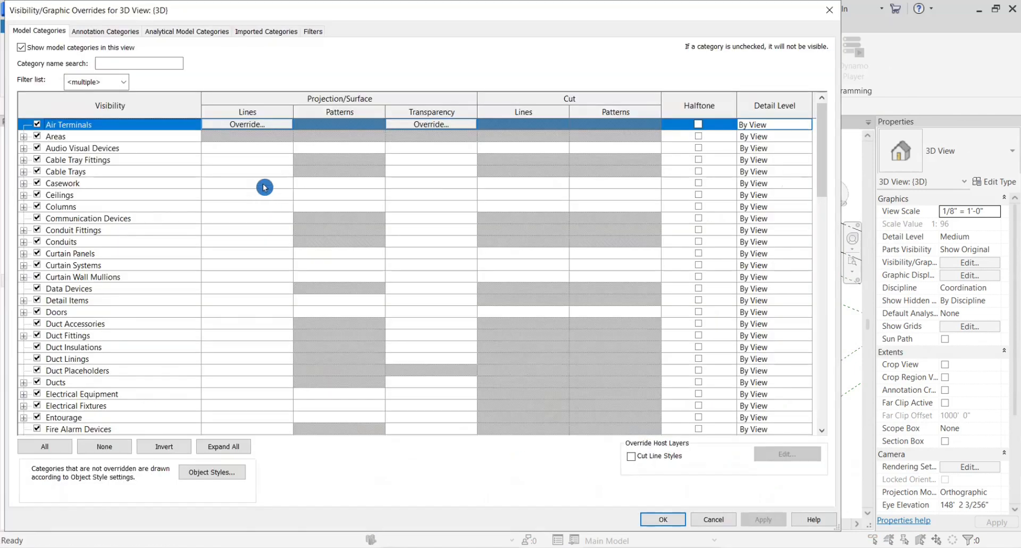
scroll(309, 333, down, 5)
scroll(309, 332, up, 5)
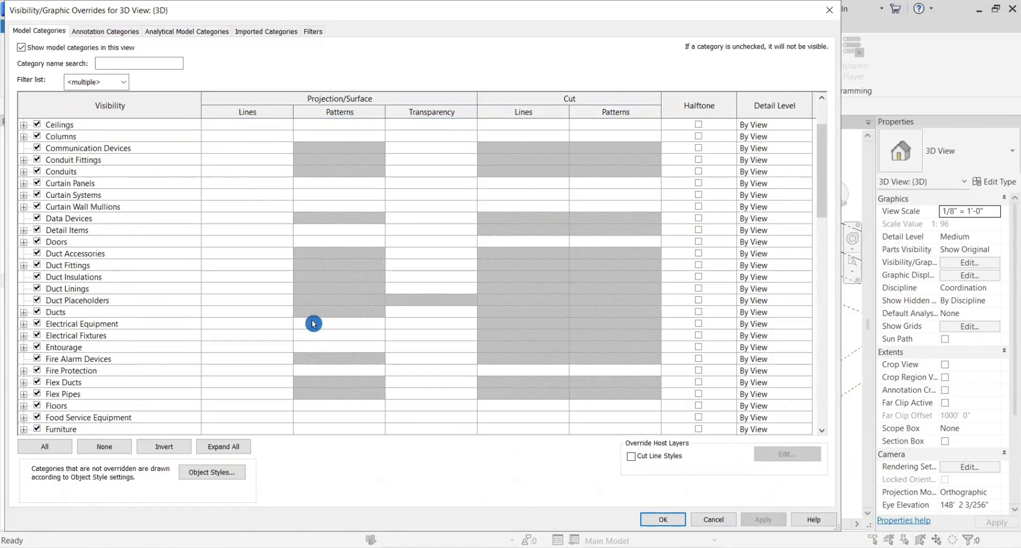
scroll(313, 328, down, 2)
scroll(313, 329, down, 14)
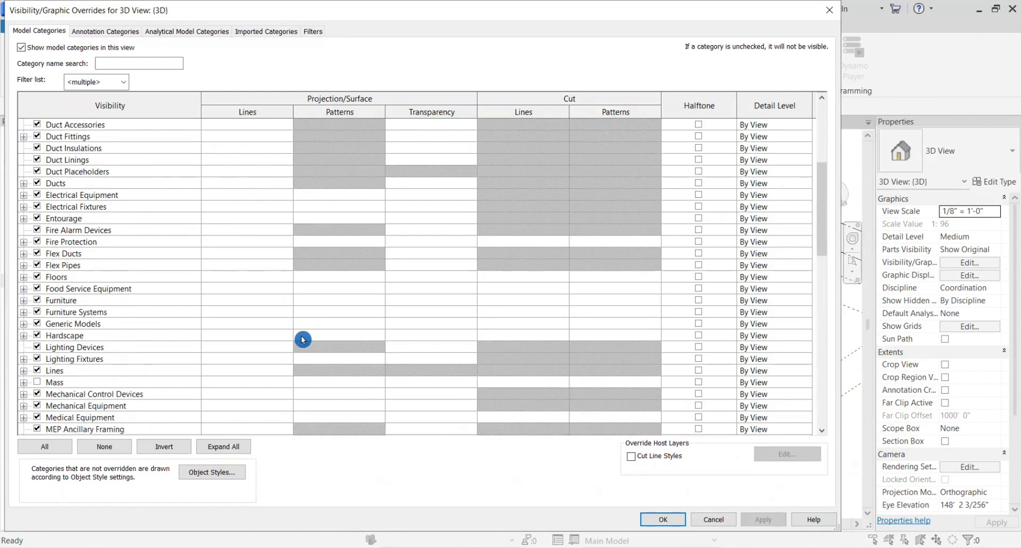
scroll(305, 329, down, 6)
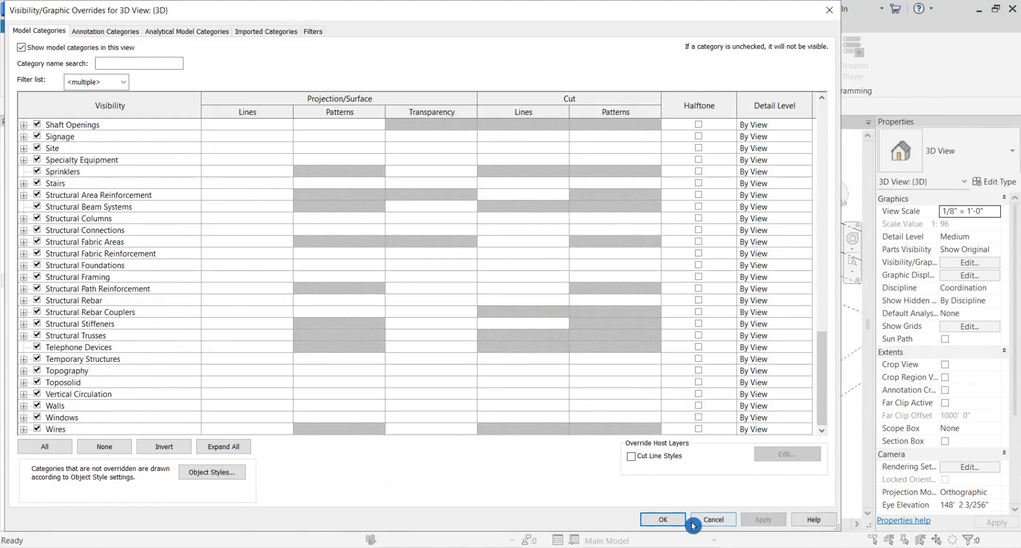
click(669, 519)
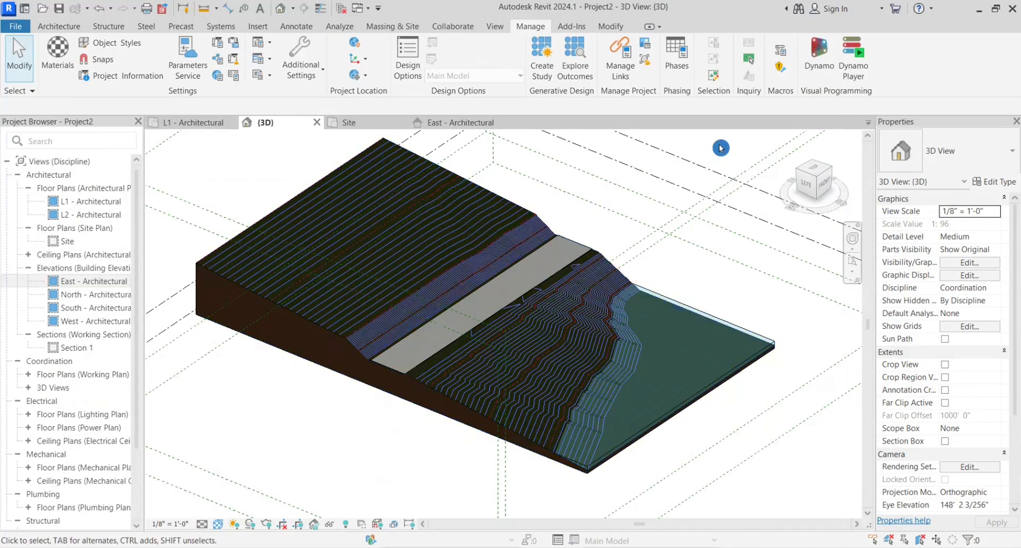
scroll(487, 338, up, 4)
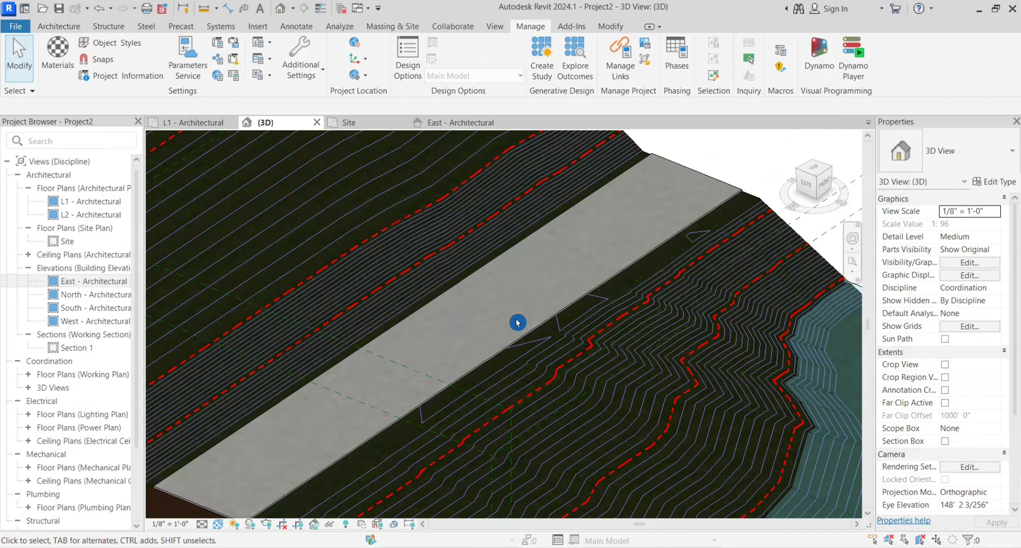
scroll(368, 190, down, 2)
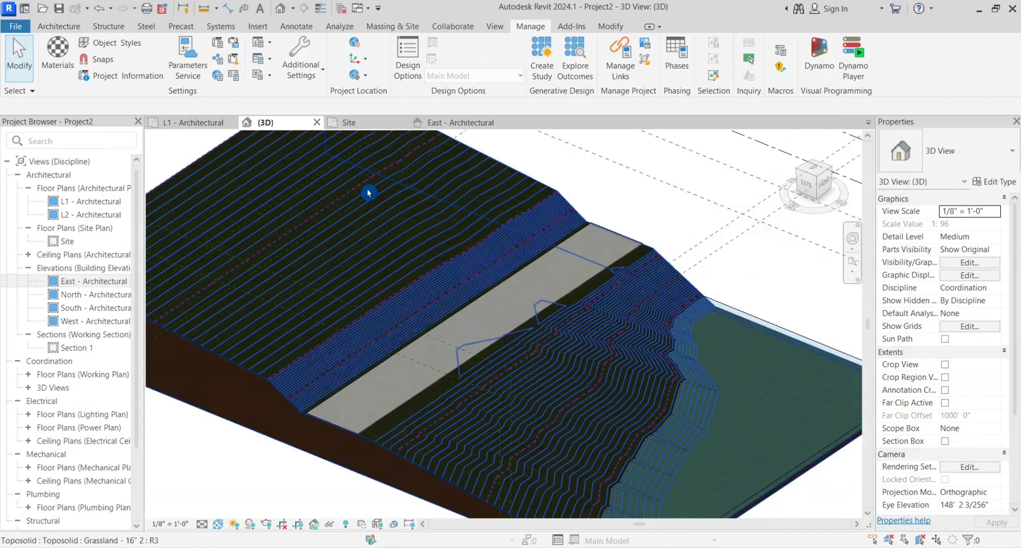
Step: Open the Site floor plan and bring the toposolid's contoured slope into view
scroll(457, 177, down, 2)
scroll(333, 431, down, 1)
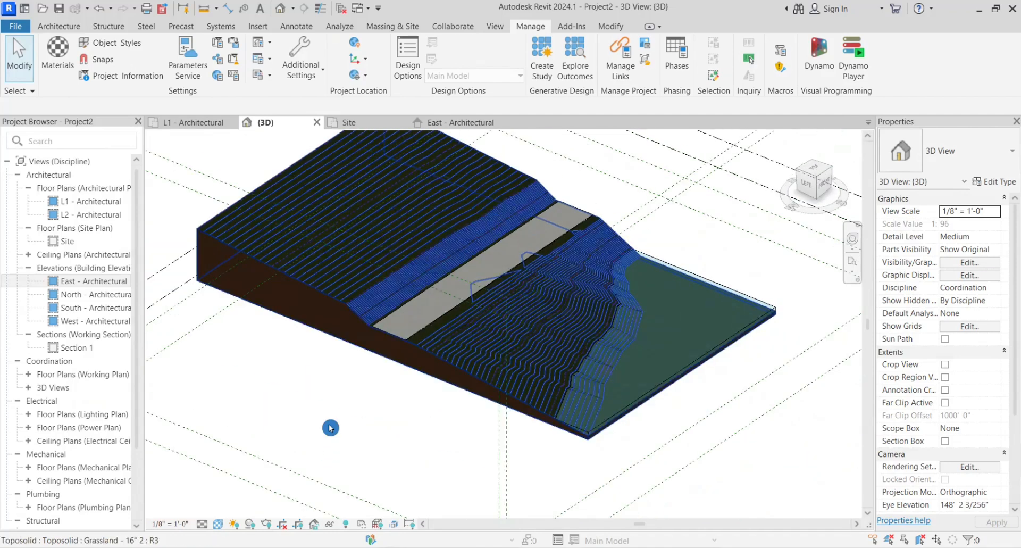
click(360, 126)
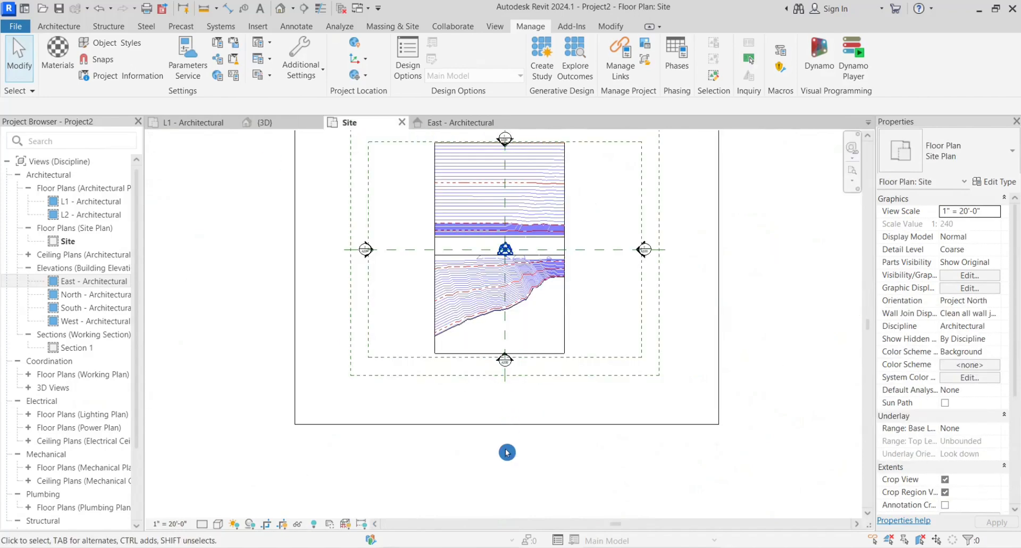
scroll(519, 319, up, 4)
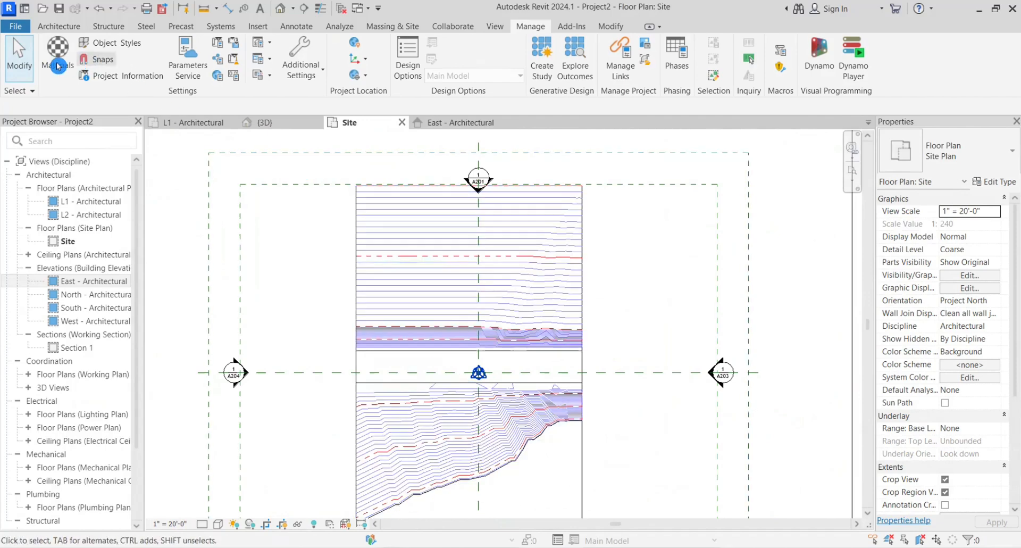
Step: Start an in-place model component in the Toposolid category and name it Building pad void
click(60, 26)
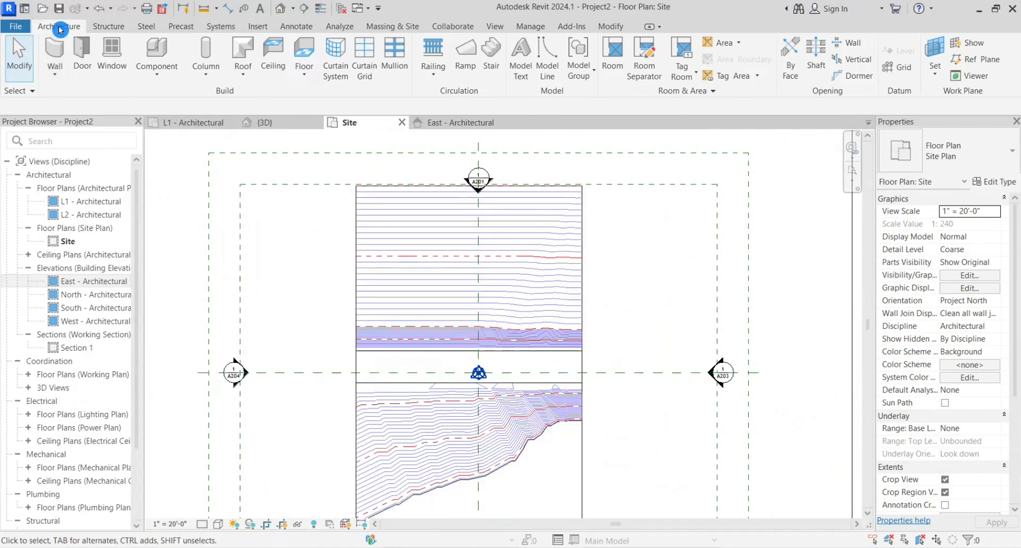
click(157, 73)
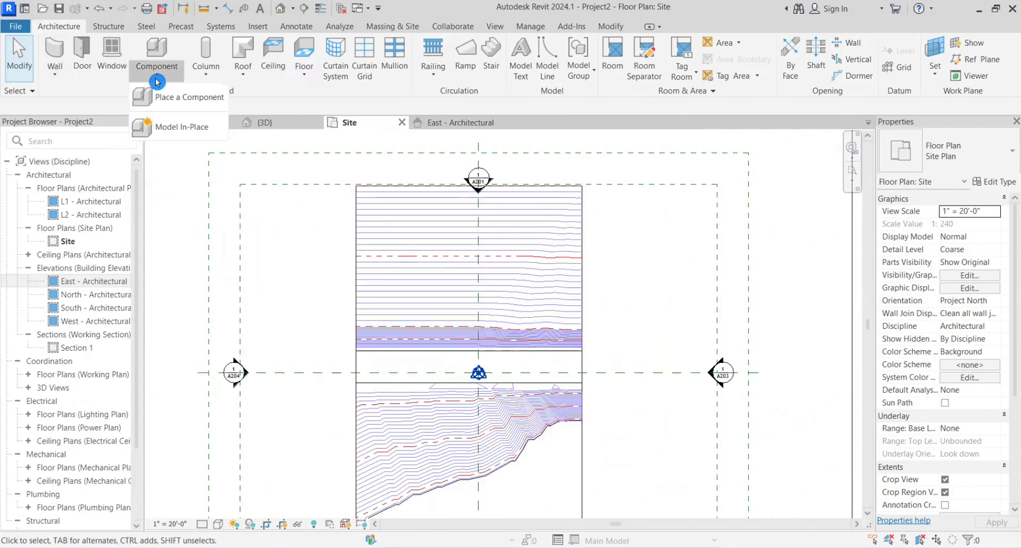
click(192, 133)
scroll(460, 270, down, 3)
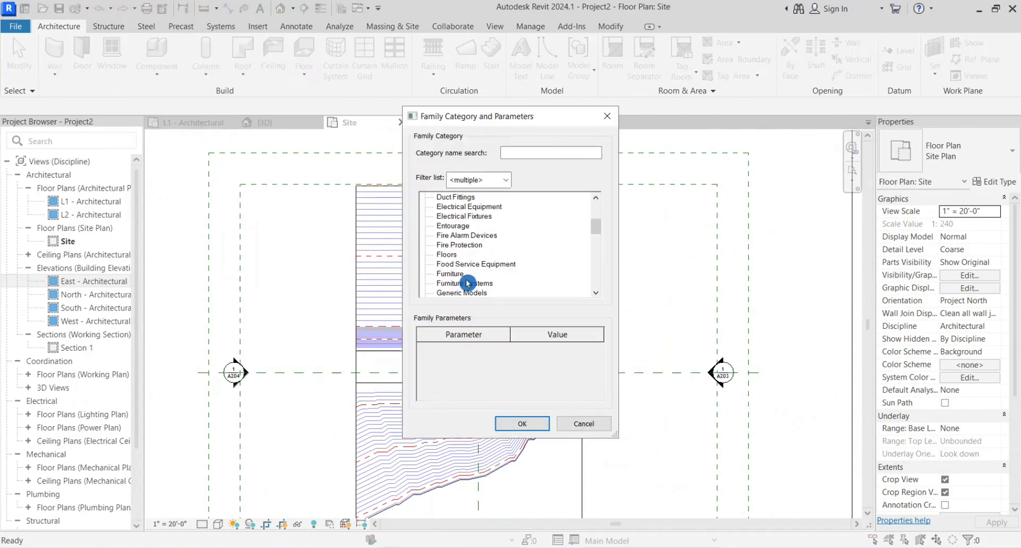
scroll(460, 270, down, 10)
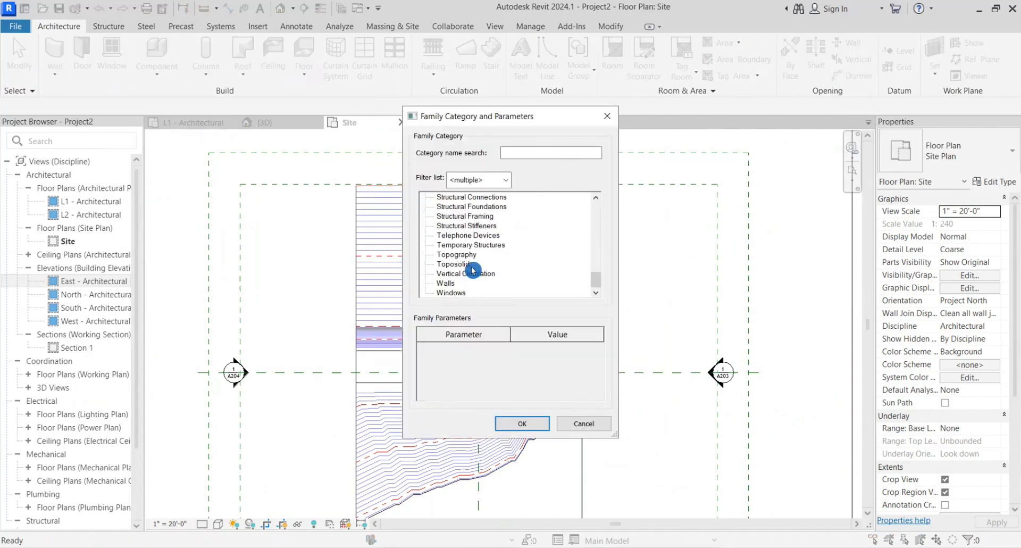
click(462, 264)
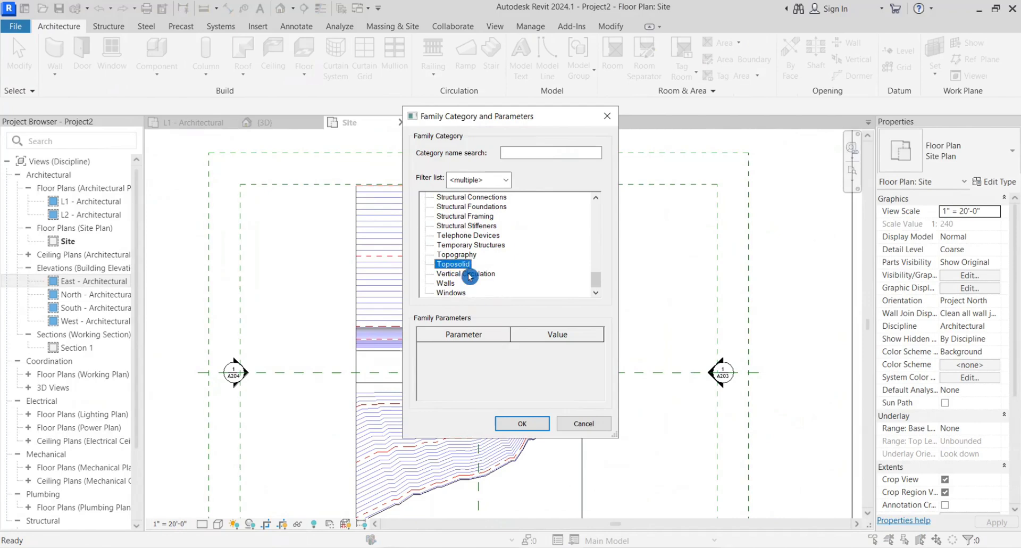
click(512, 425)
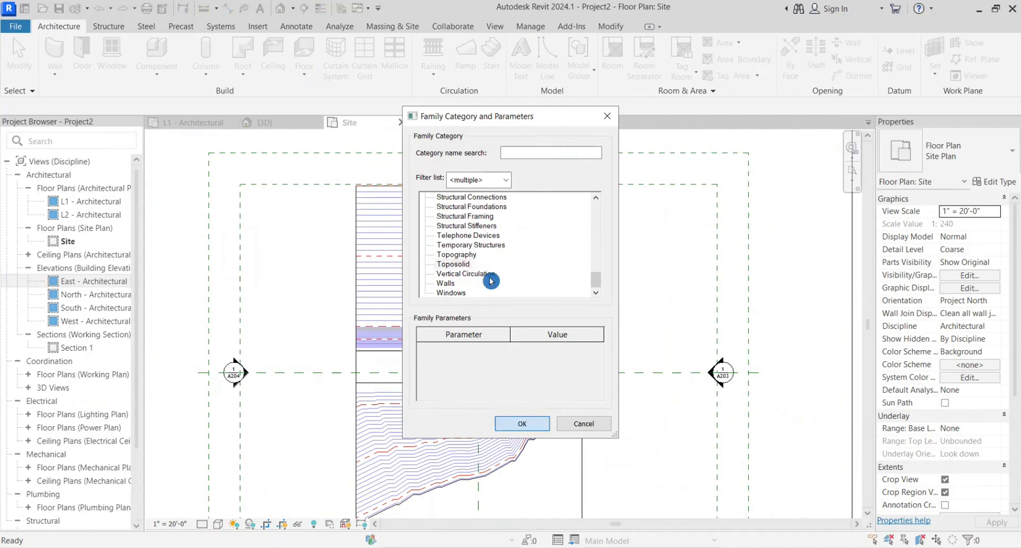
text(Building pad void)
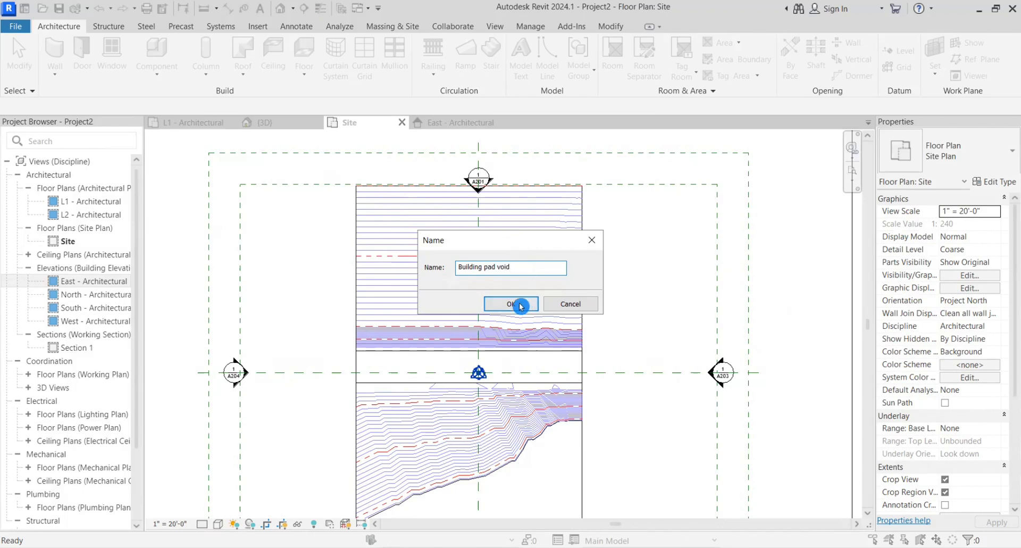
click(520, 305)
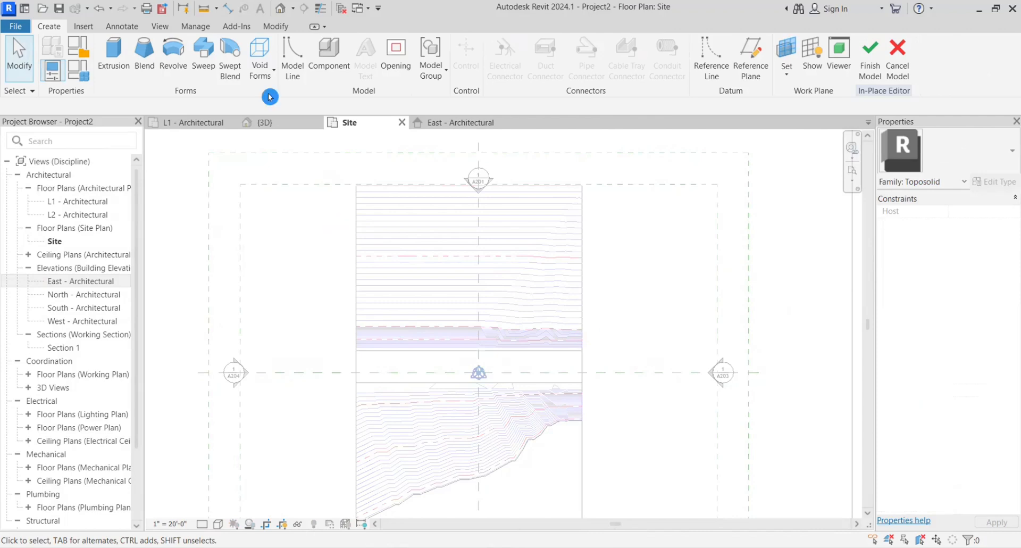
Step: Start a void extrusion and sketch a rectangle about 32' wide by 44' long on the upper slope above the asphalt strip
click(262, 59)
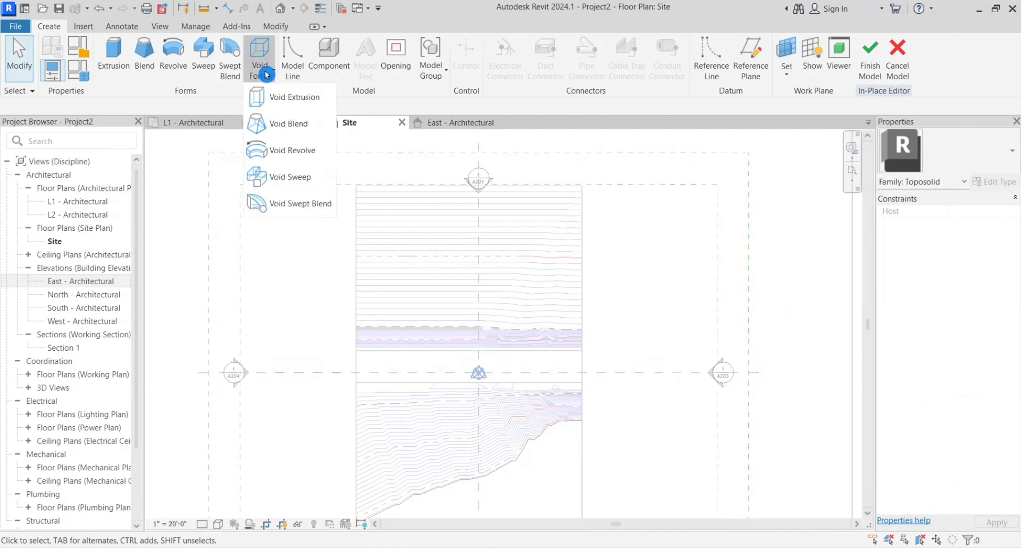
click(286, 98)
click(539, 47)
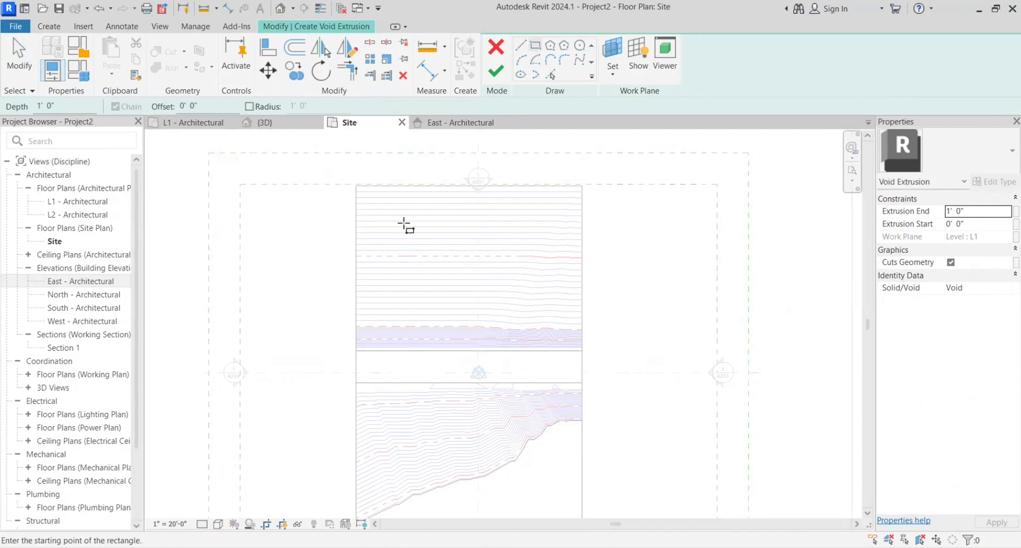
click(393, 226)
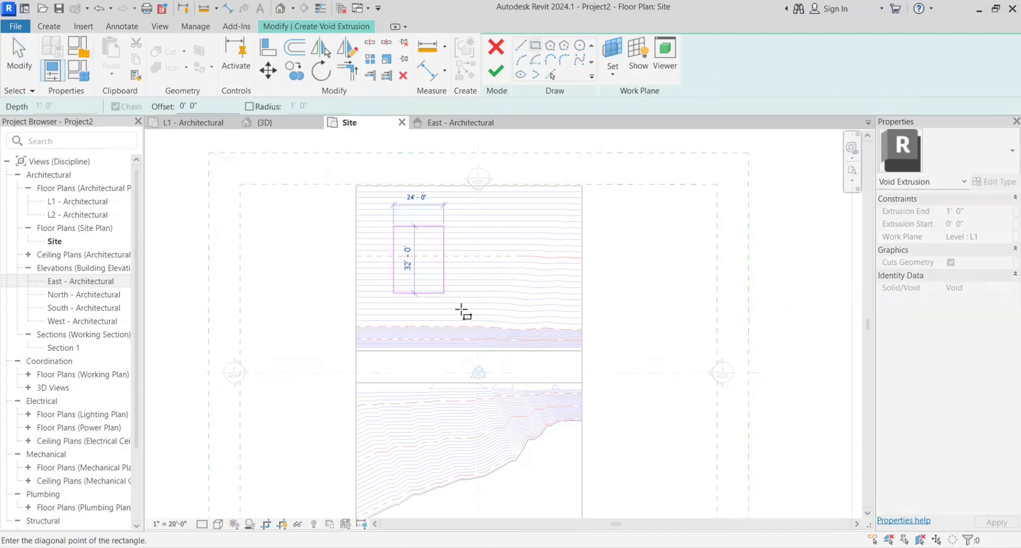
click(461, 318)
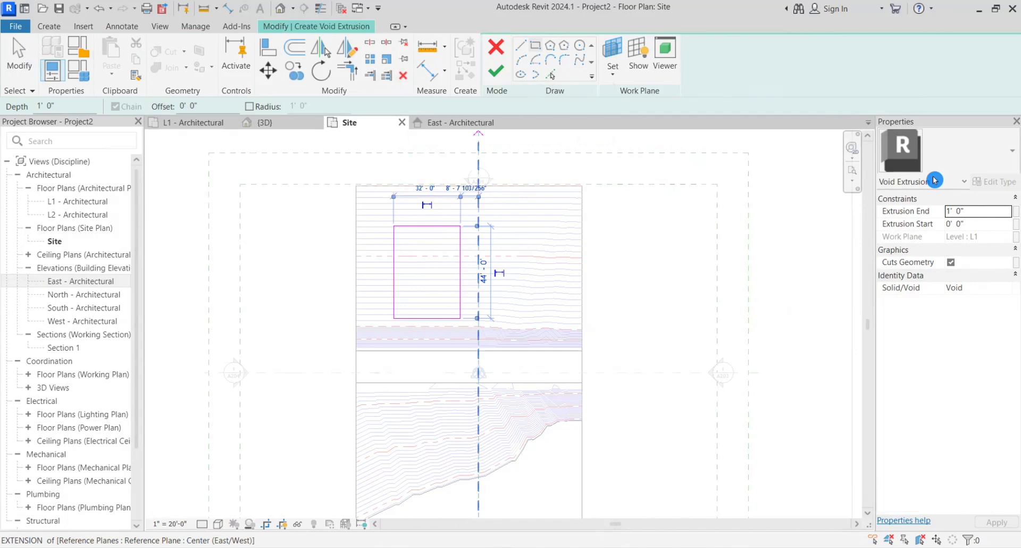
Step: Set the void's extrusion end to 20' and finish the extrusion sketch
click(987, 210)
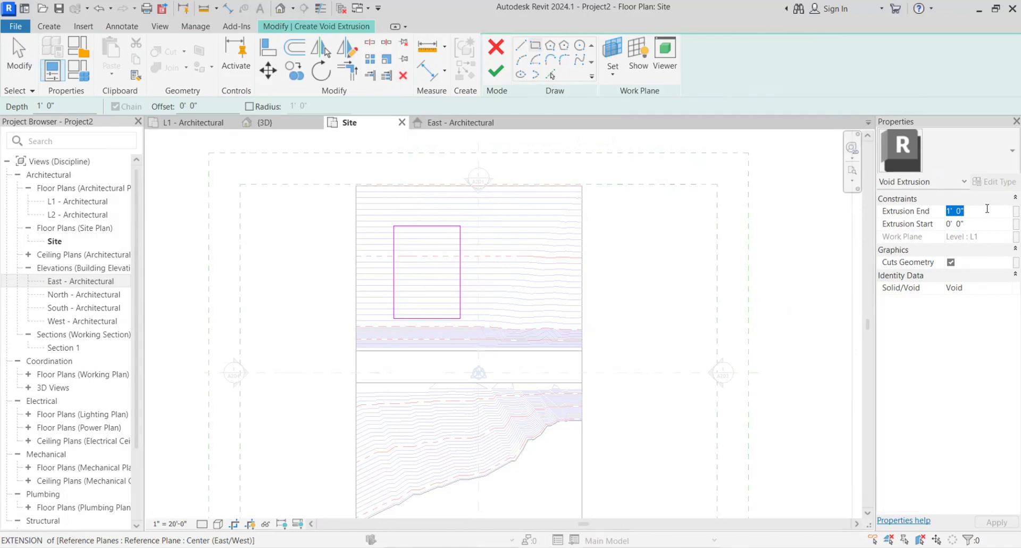
text(20)
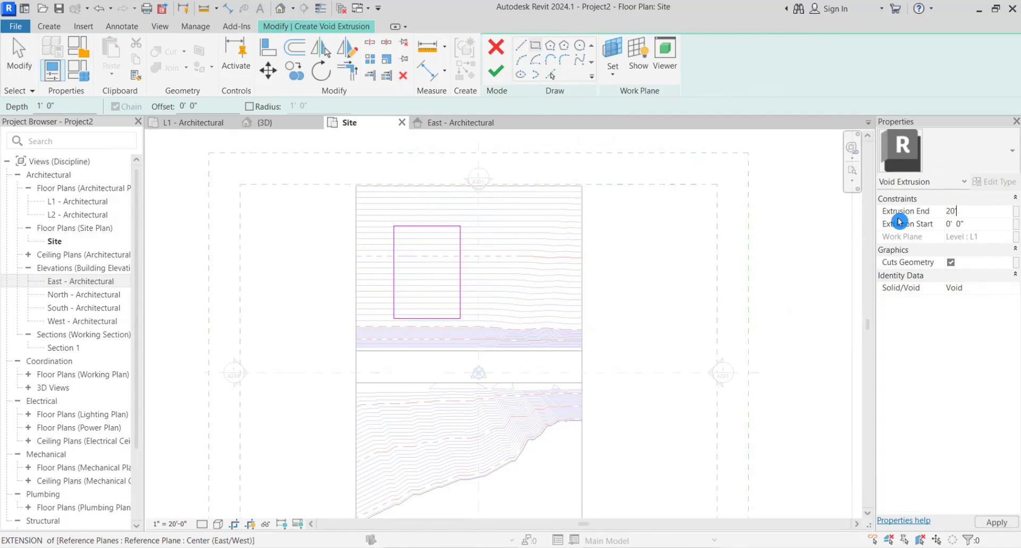
click(716, 254)
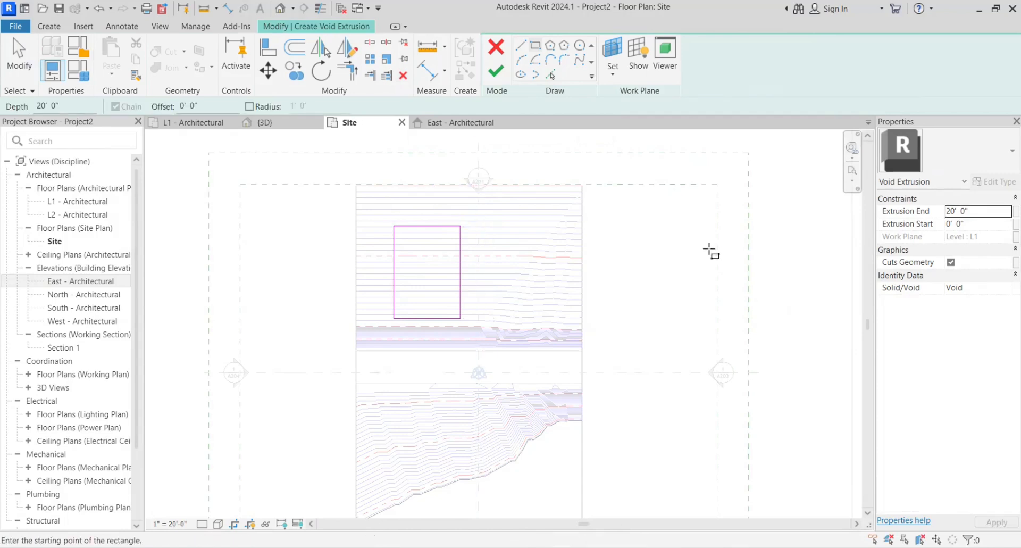
click(496, 70)
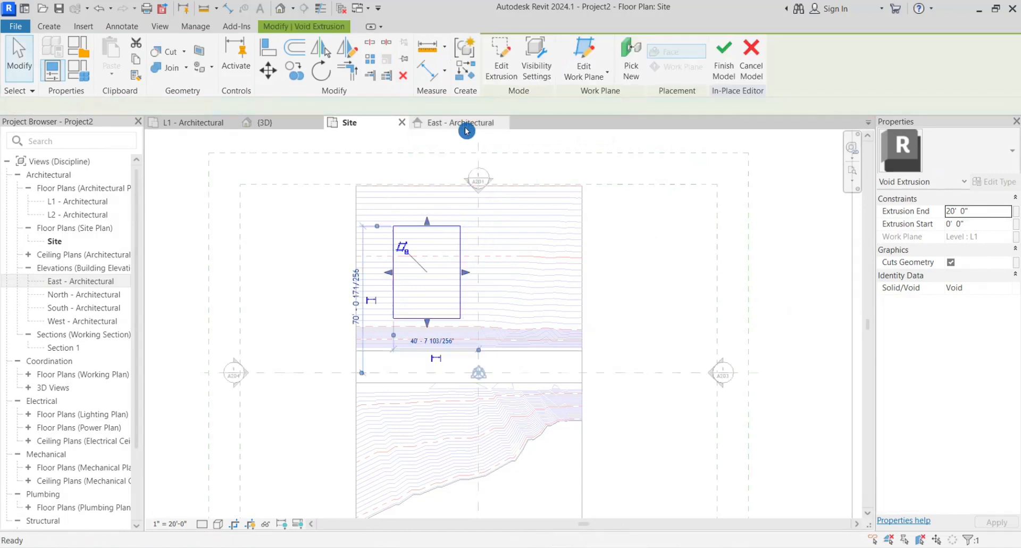
Step: In the 3D view, cut the Grassland toposolid with the void extrusion using Cut Geometry
click(271, 123)
scroll(291, 250, up, 3)
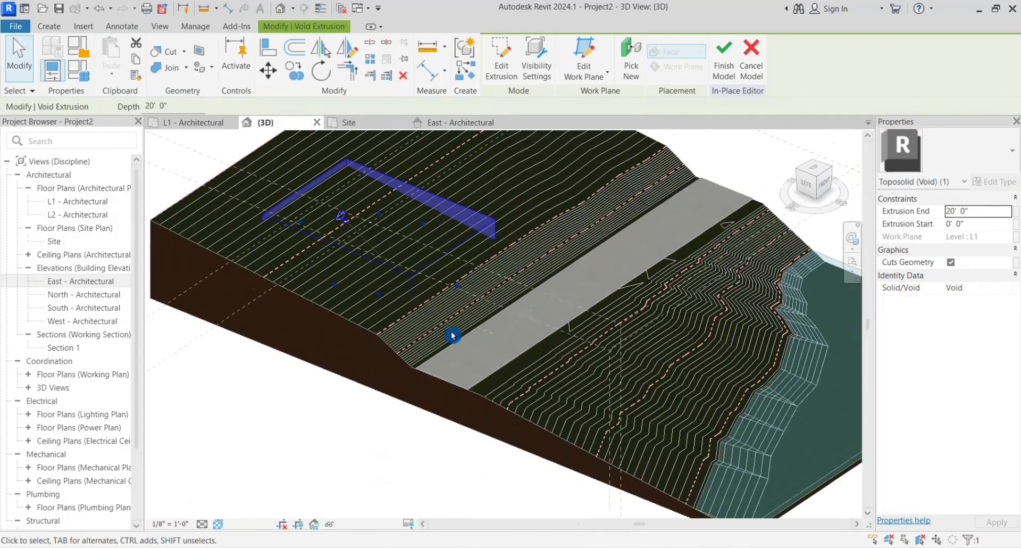
scroll(452, 335, down, 2)
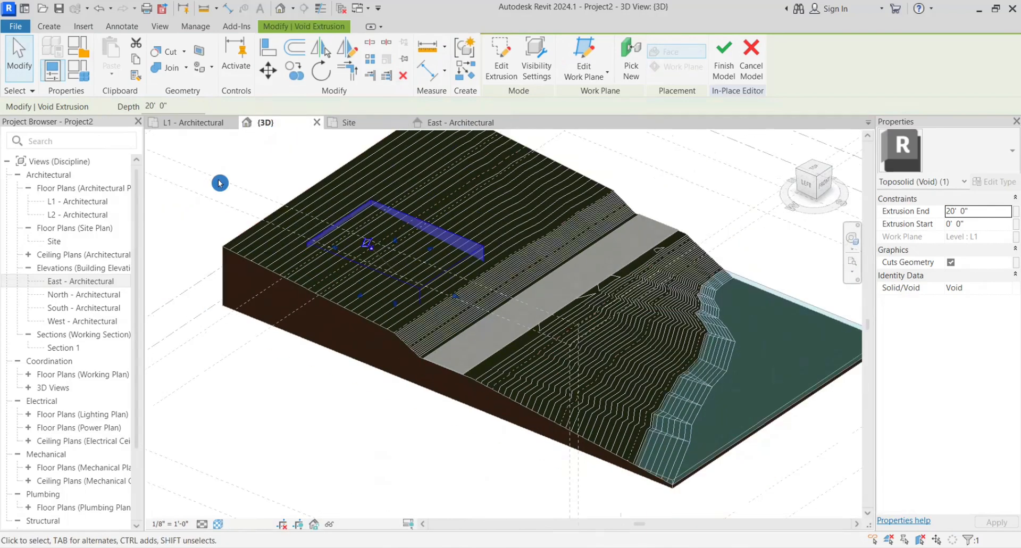
click(185, 53)
click(236, 102)
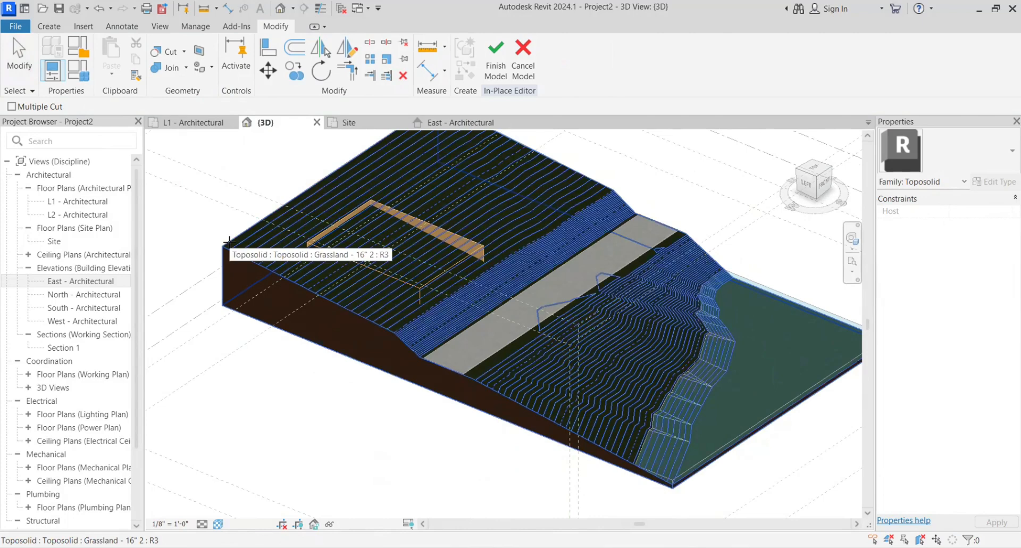
click(228, 242)
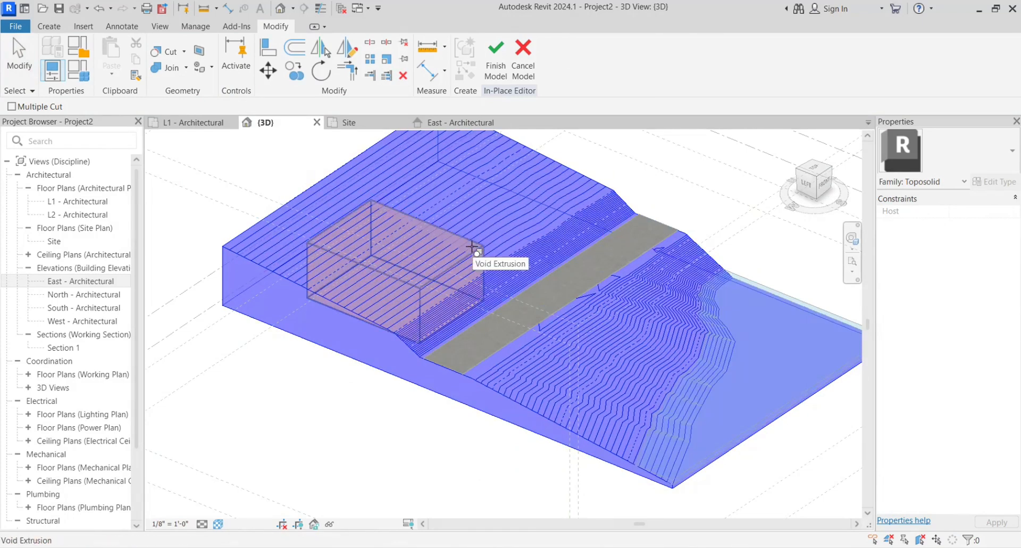
click(474, 247)
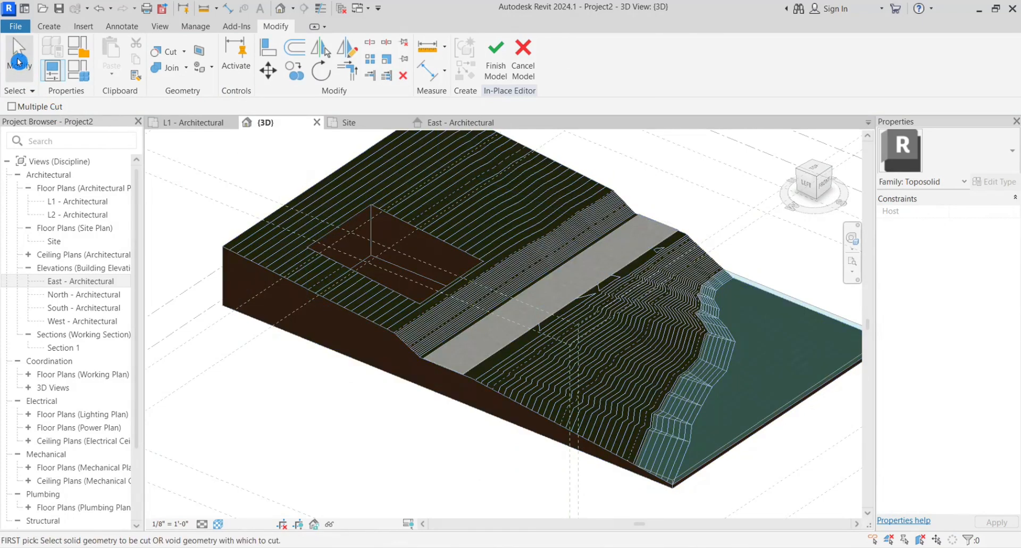
key(Escape)
scroll(482, 256, up, 2)
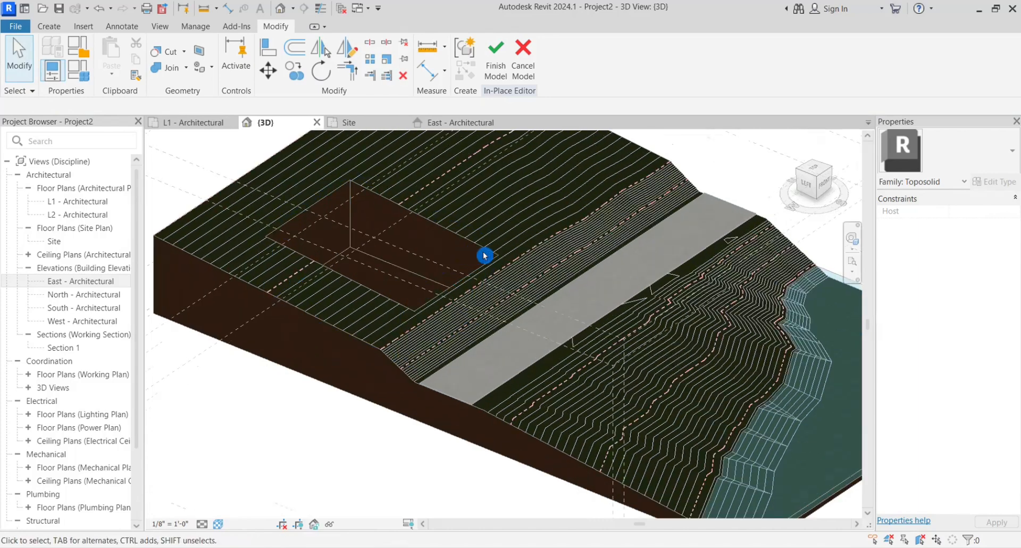
Step: Raise the void's base to an extrusion start of about 4' 10" and stretch its side slightly toward the asphalt strip
click(476, 247)
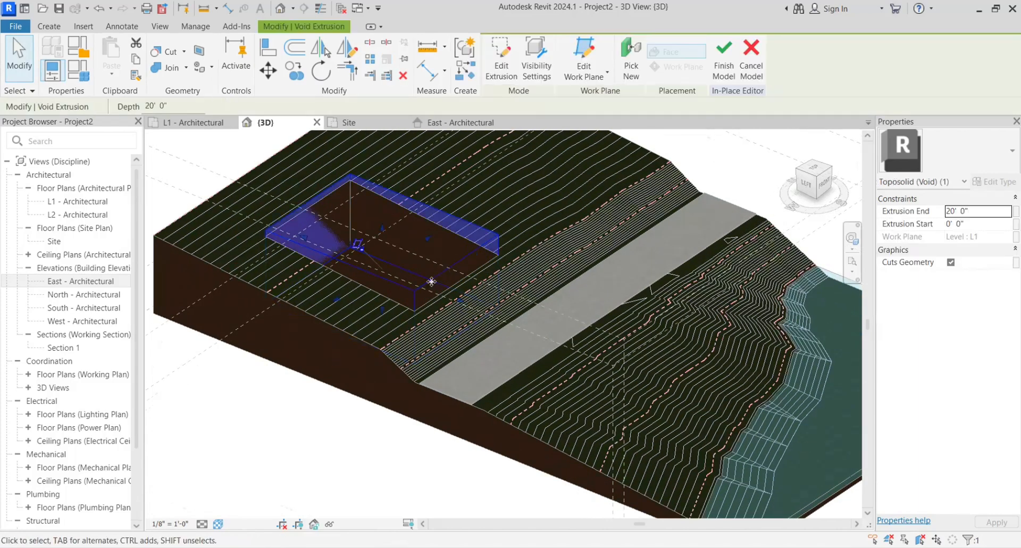
scroll(401, 296, up, 1)
scroll(387, 309, up, 1)
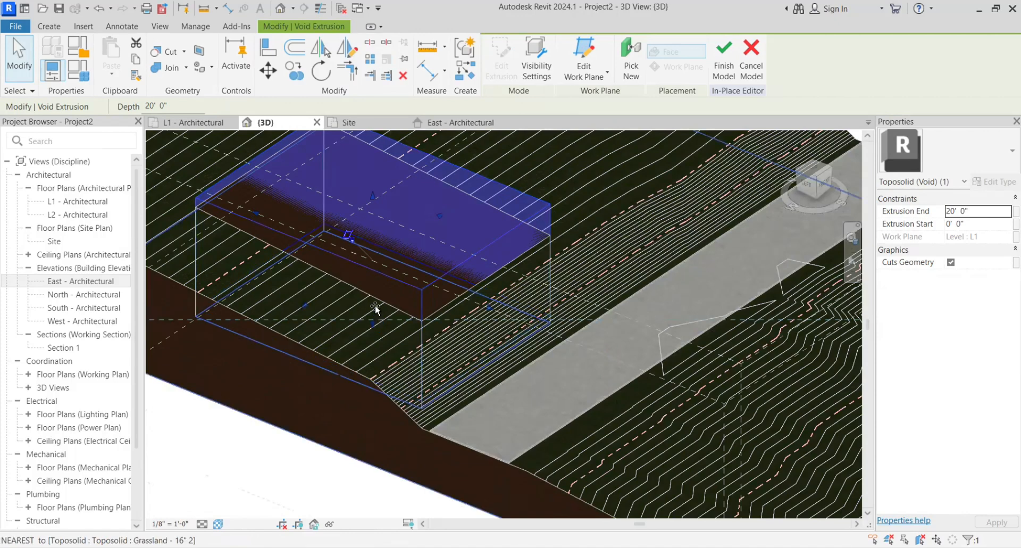
drag(373, 290, 507, 299)
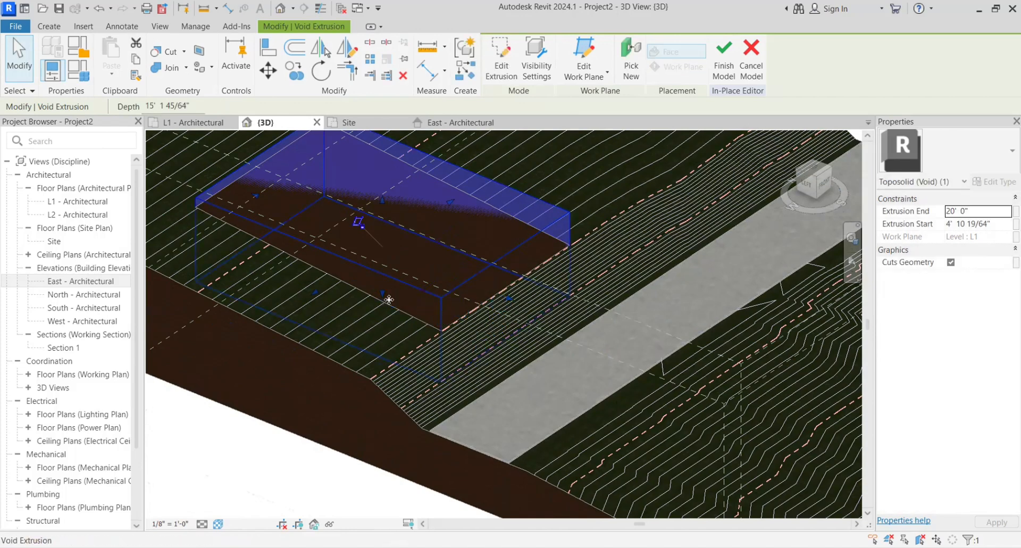
scroll(500, 312, down, 2)
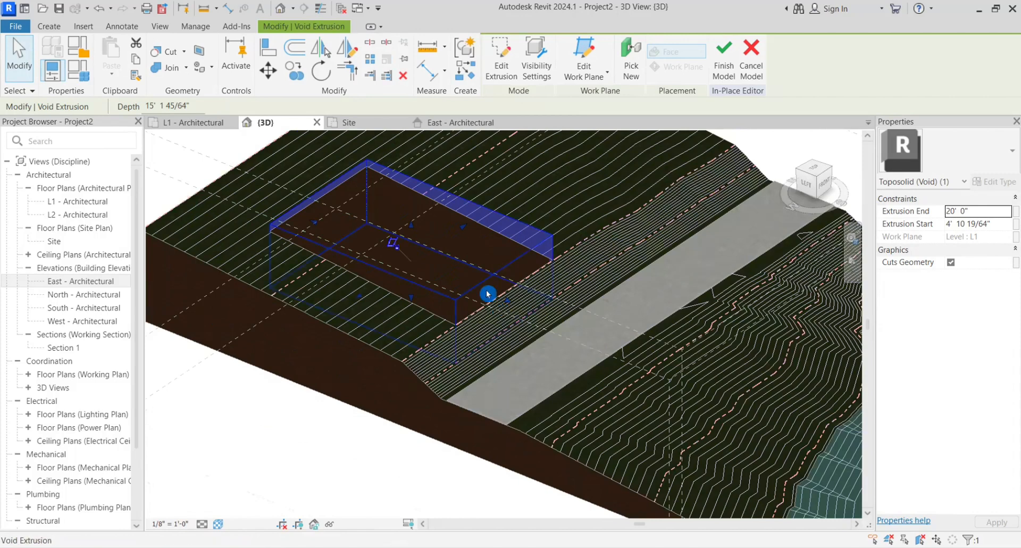
Step: Raise the top of the void to an extrusion end of about 23' 6" and deselect it
scroll(486, 290, down, 1)
drag(431, 245, 372, 271)
scroll(367, 274, down, 3)
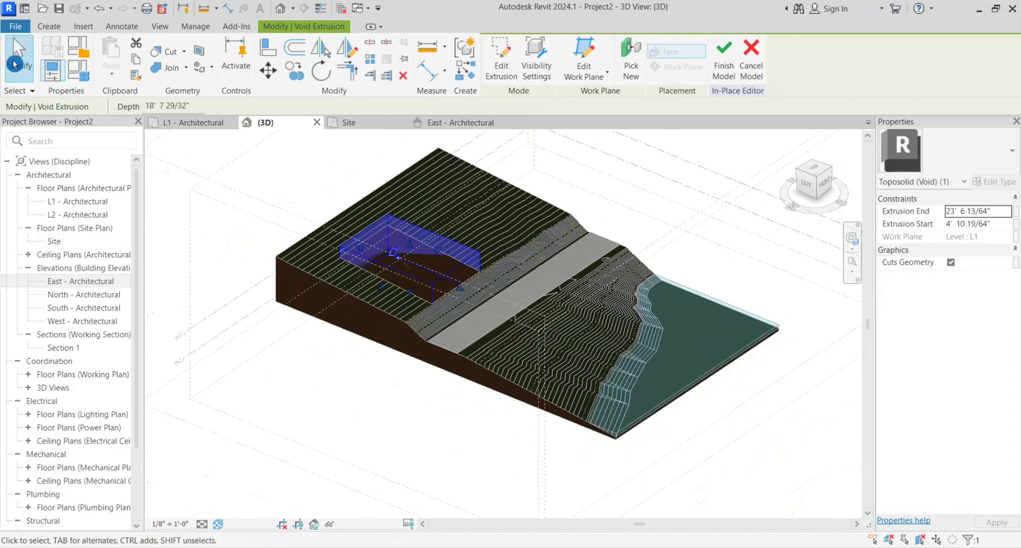
click(256, 206)
scroll(475, 305, up, 2)
middle_drag(522, 324, 537, 329)
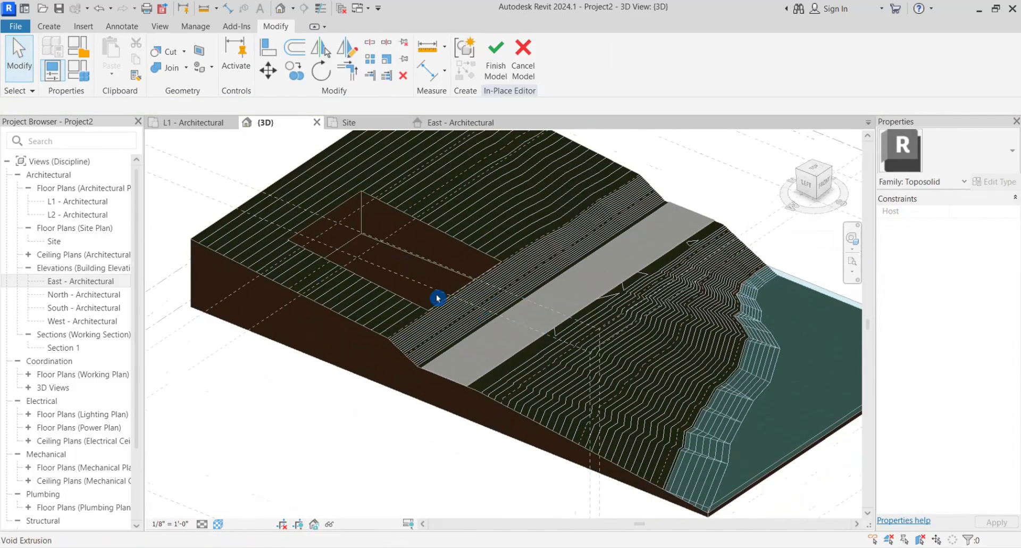
Step: Reselect the void extrusion and raise its base to an extrusion start of about 14' 10", making the cut shallower
scroll(437, 286, up, 2)
shift+middle_drag(463, 286, 372, 232)
scroll(358, 209, down, 2)
click(358, 208)
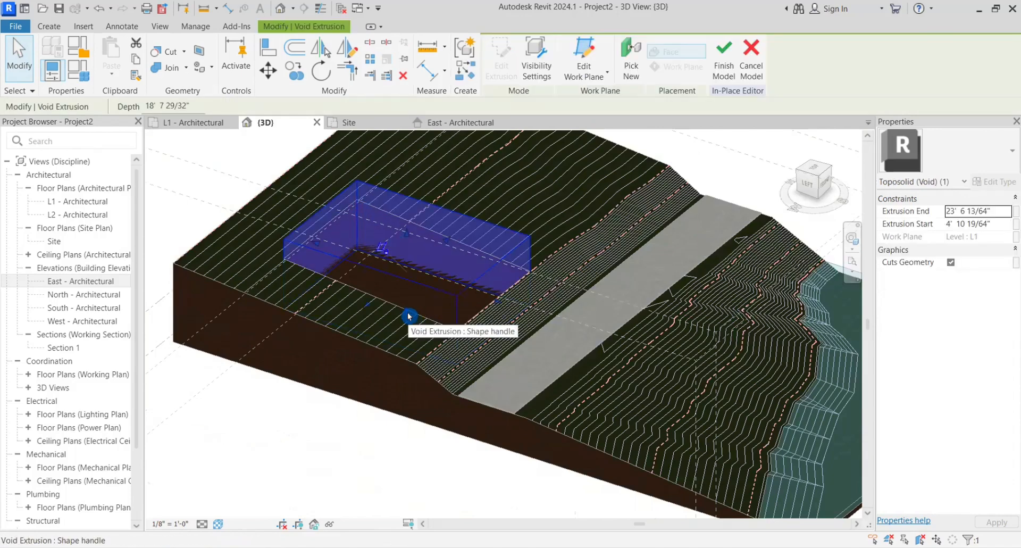
drag(407, 311, 408, 252)
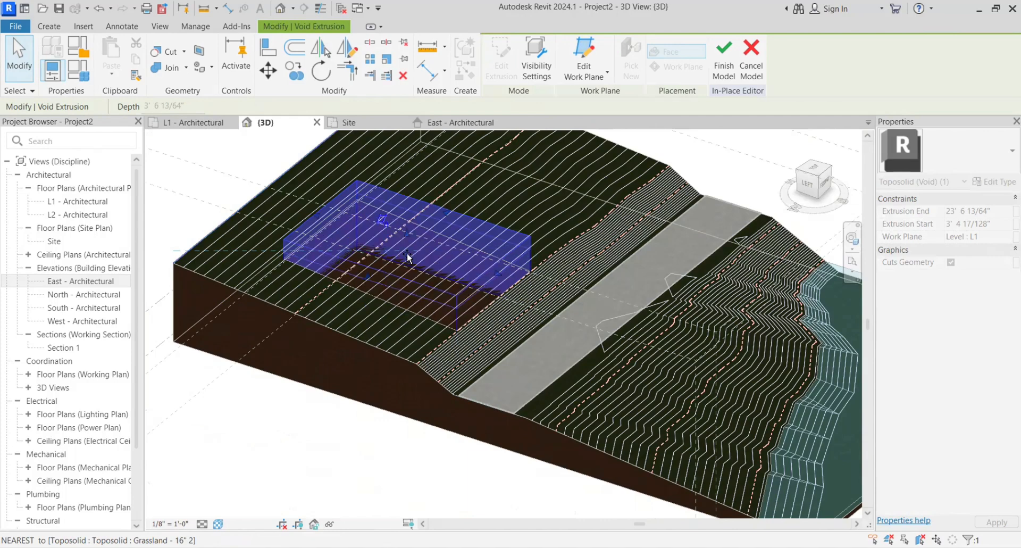
scroll(406, 269, up, 2)
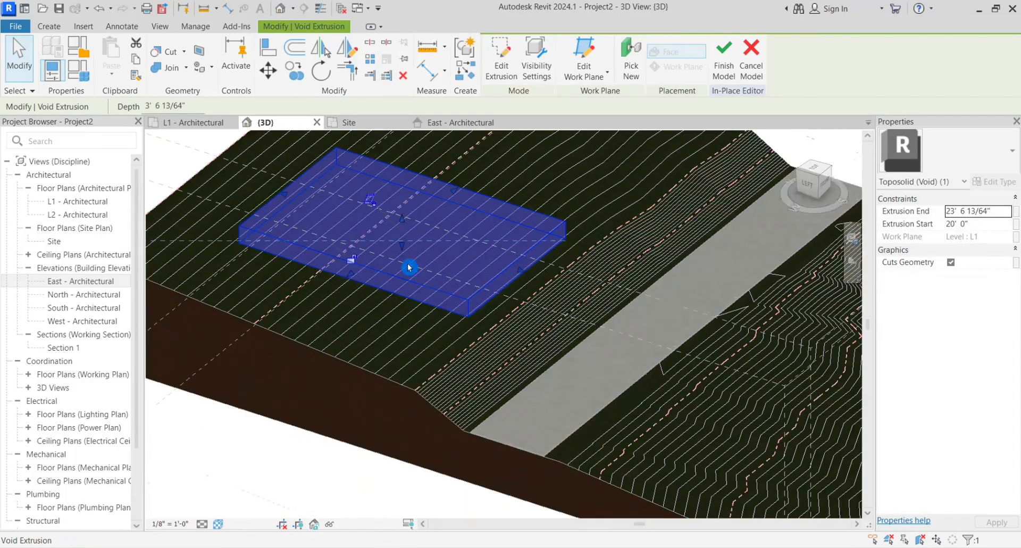
scroll(400, 247, up, 2)
drag(400, 259, 402, 267)
scroll(541, 292, up, 3)
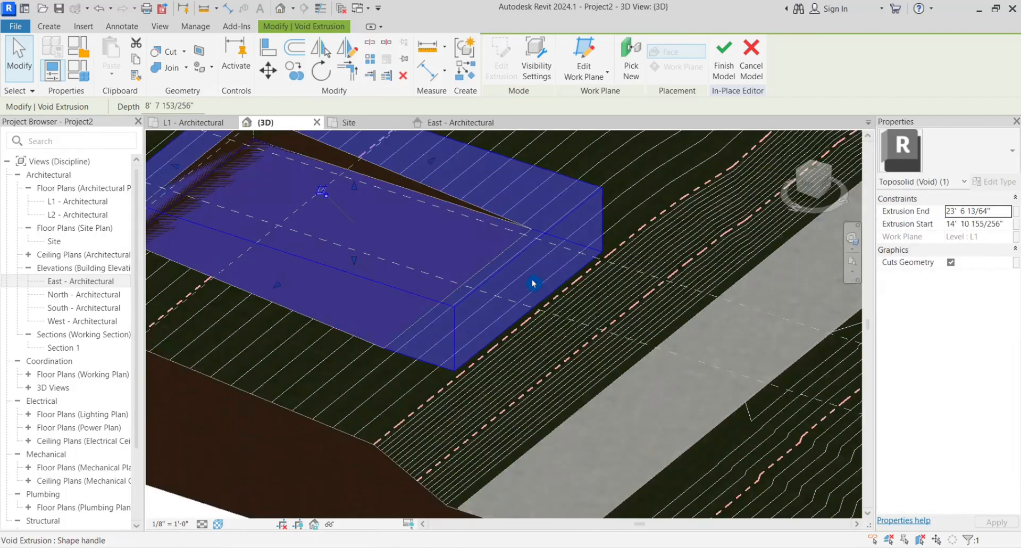
Step: Lower the void's base to an extrusion start of about 14' 9" and pull its asphalt-side face back from the strip
drag(593, 329, 567, 358)
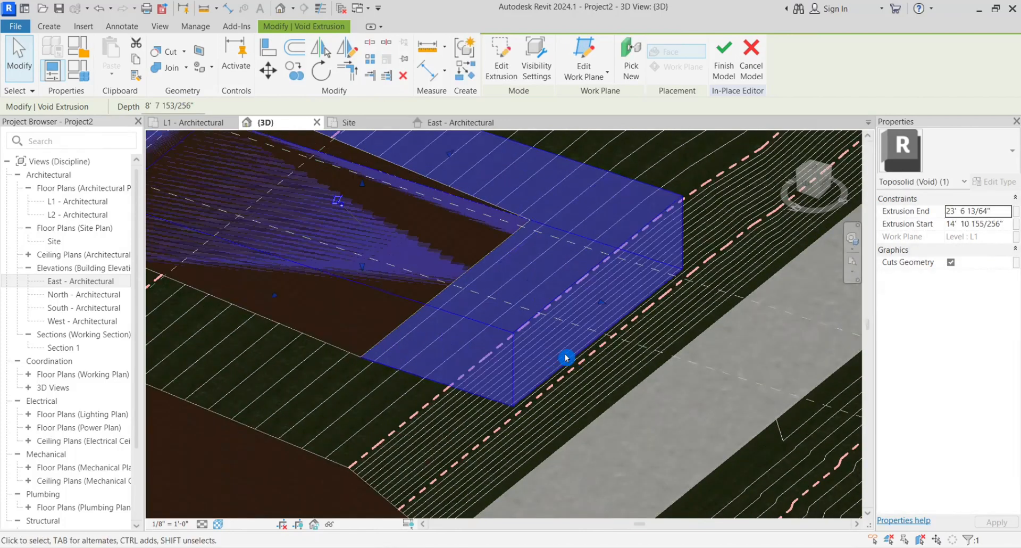
scroll(479, 368, down, 5)
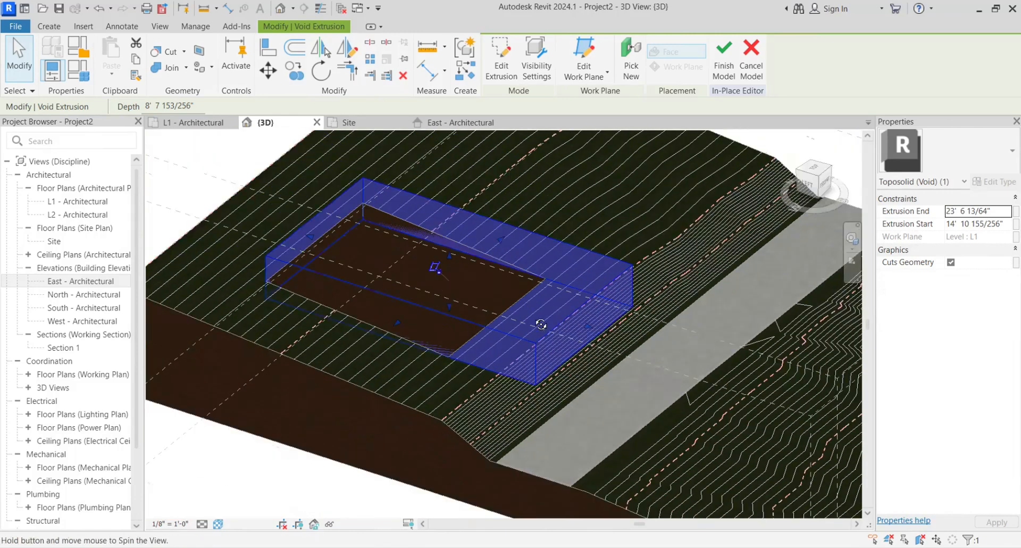
shift+middle_drag(478, 368, 455, 318)
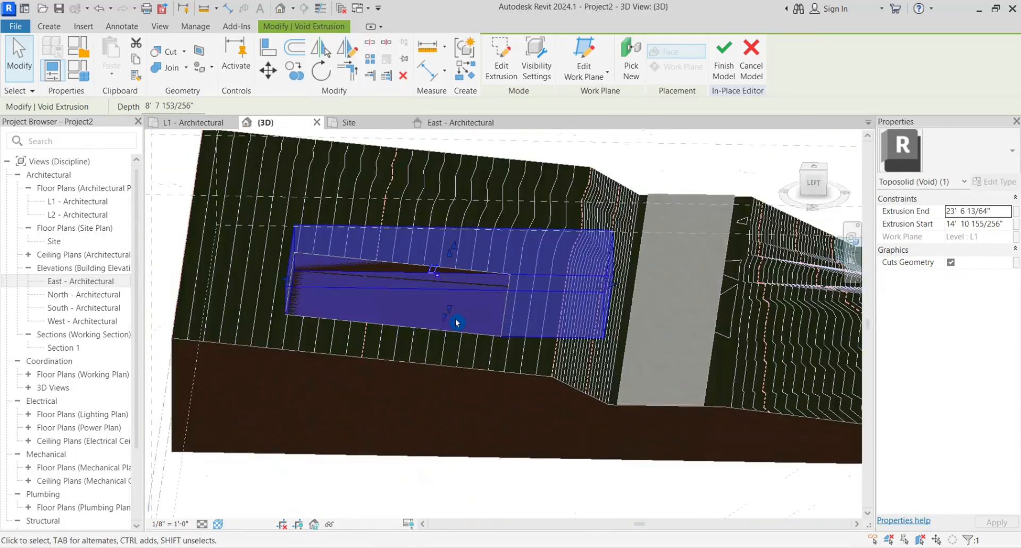
drag(451, 312, 452, 307)
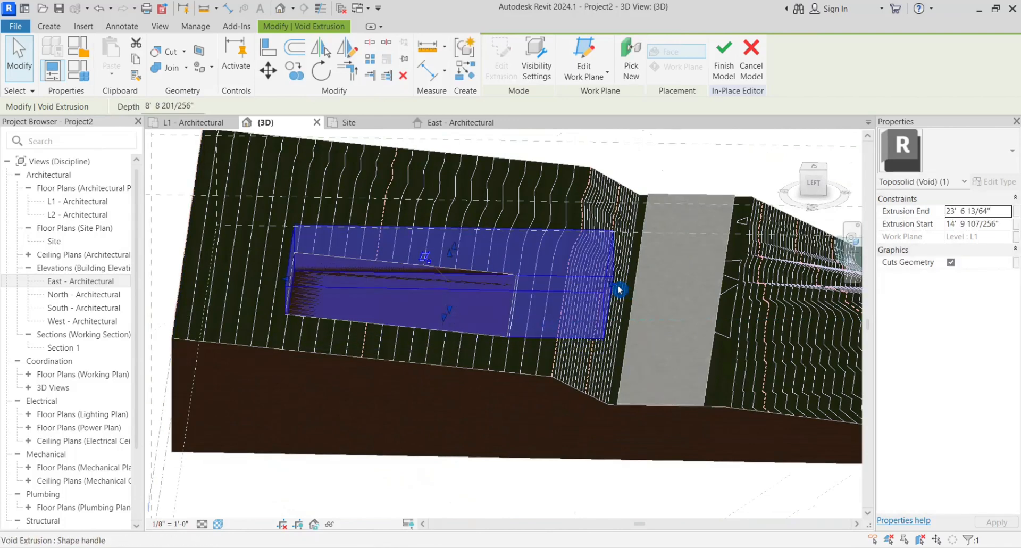
drag(618, 288, 534, 299)
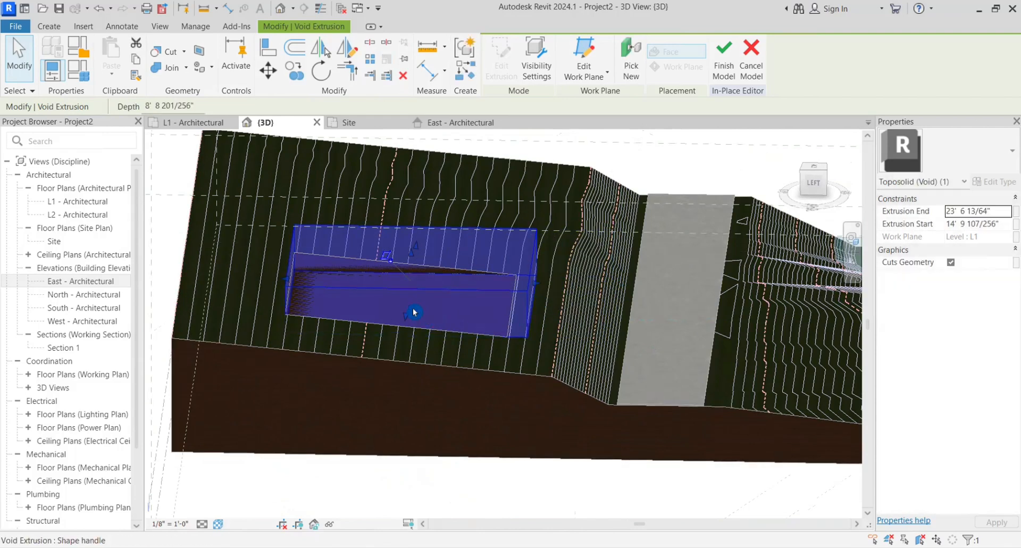
Step: Lower the void's base to an extrusion start of 12' 0" and finish the in-place model
drag(413, 308, 413, 314)
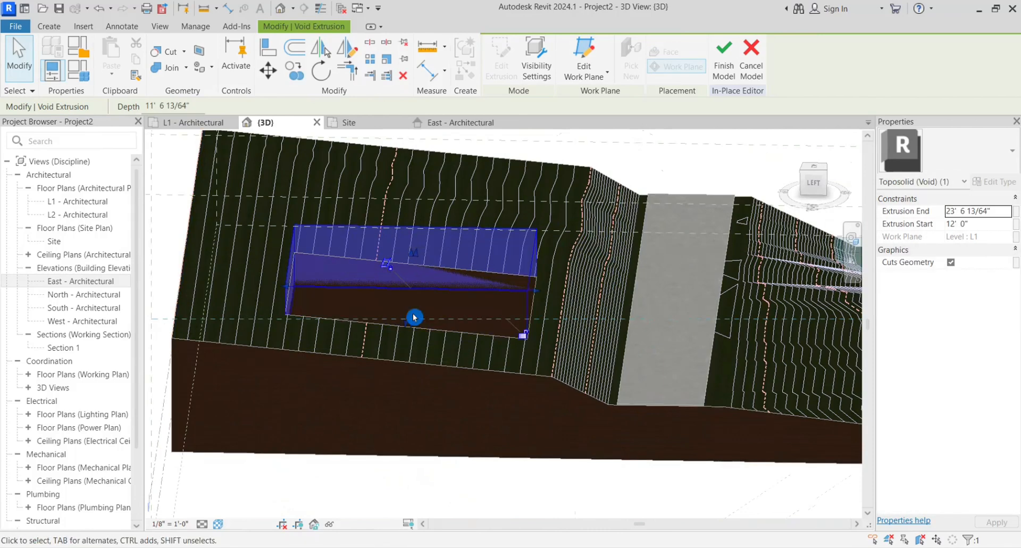
drag(557, 292, 561, 295)
scroll(632, 306, down, 4)
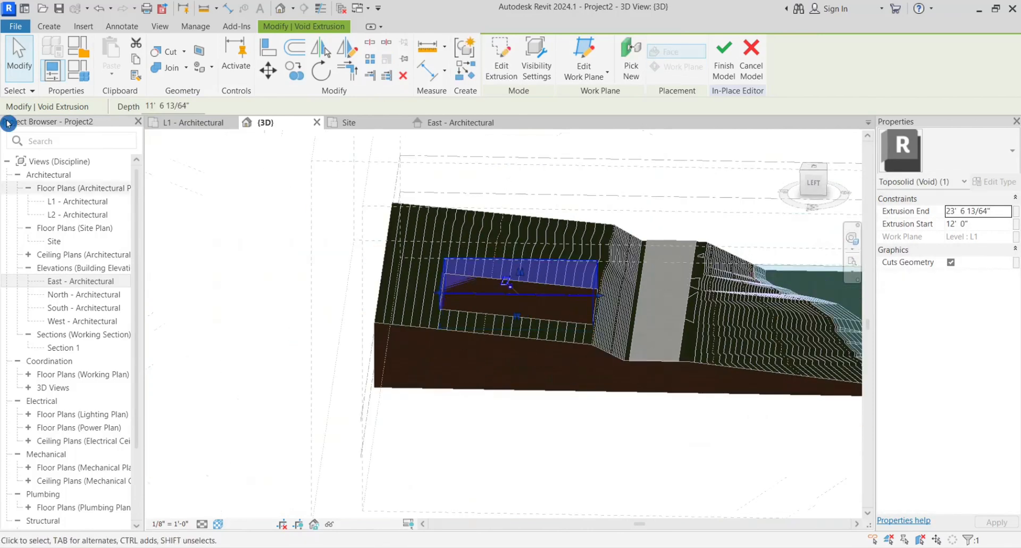
click(19, 90)
shift+middle_drag(781, 354, 376, 394)
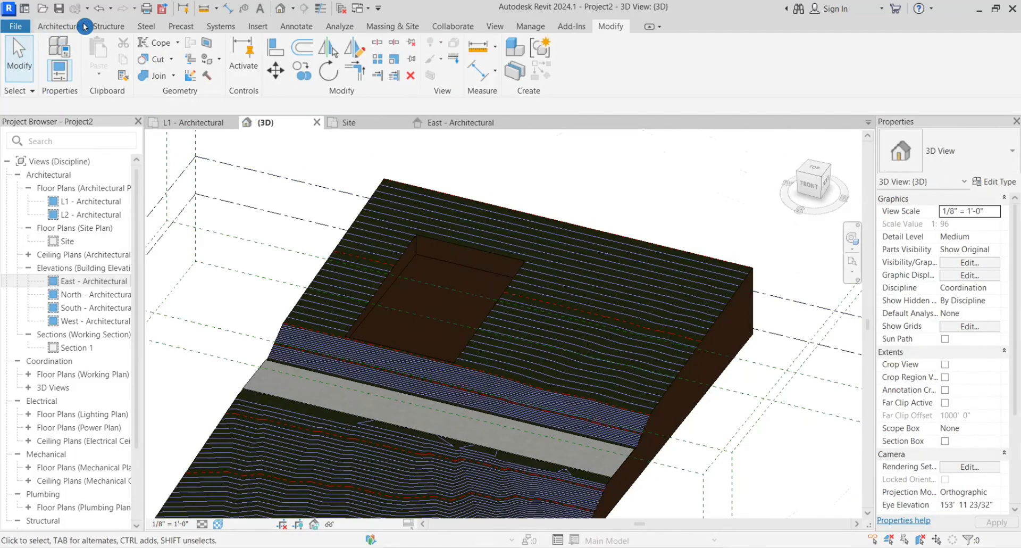
Step: Link the Revit model only building.rvt from the Revit Tutorial folder on the Desktop into the project
click(260, 28)
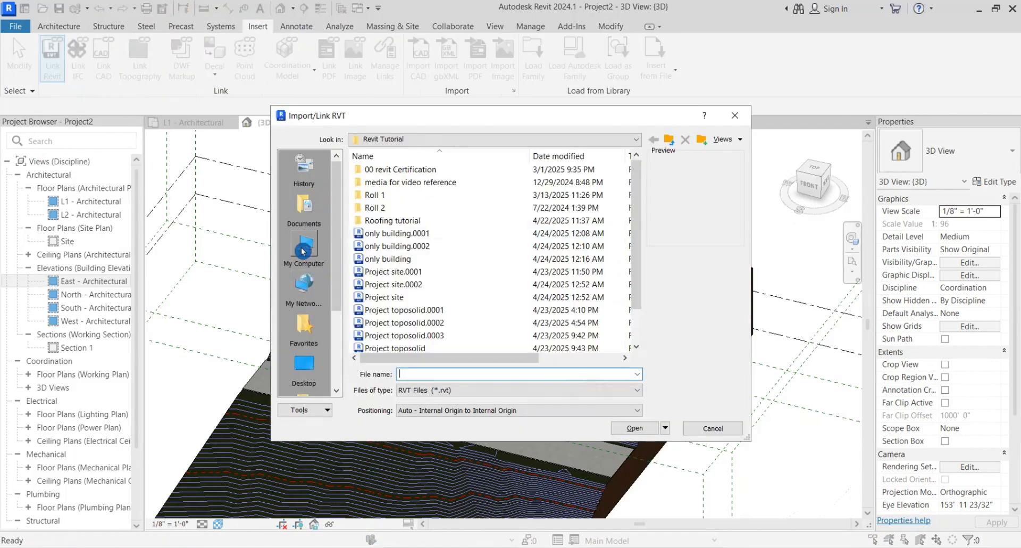
click(303, 246)
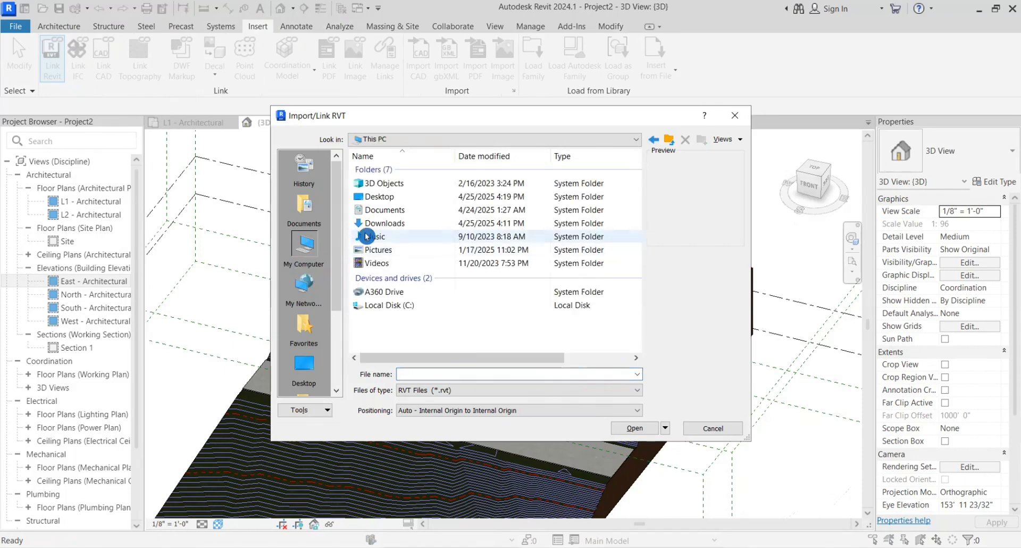
double_click(392, 195)
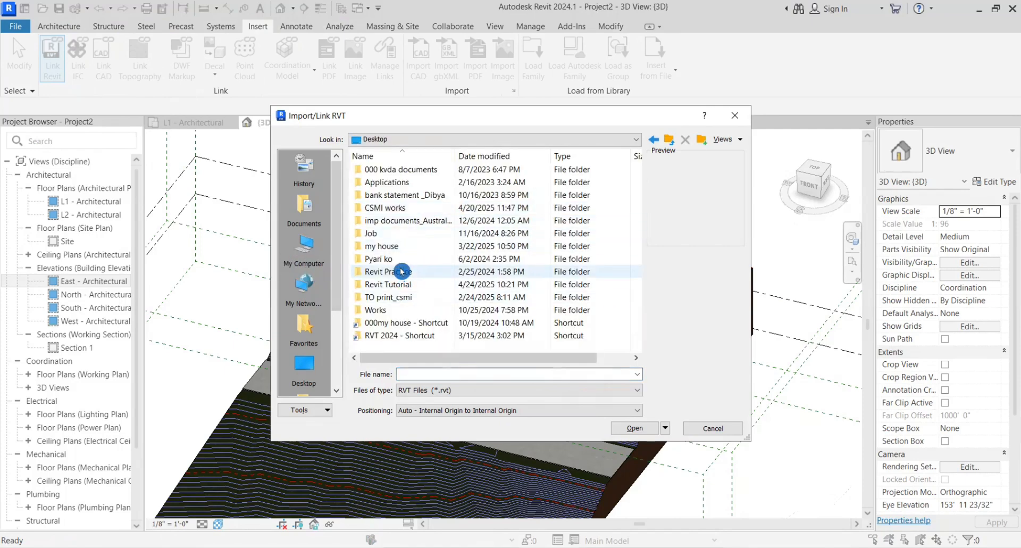
double_click(403, 283)
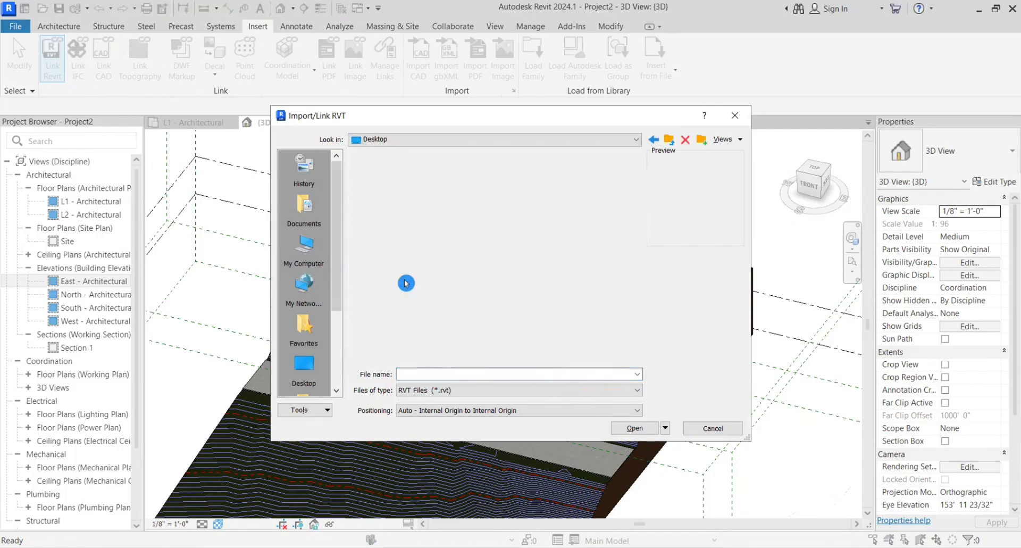
click(407, 260)
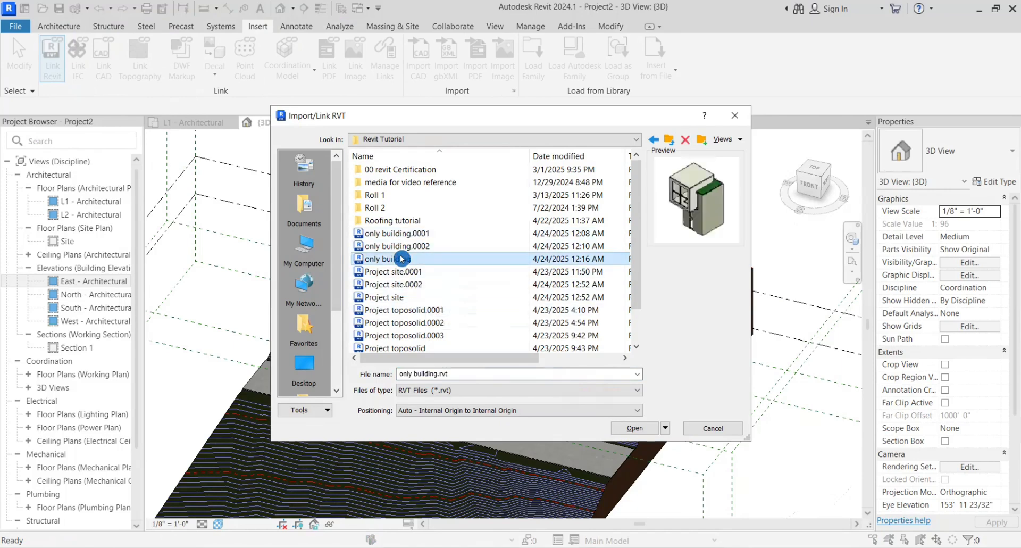
click(644, 427)
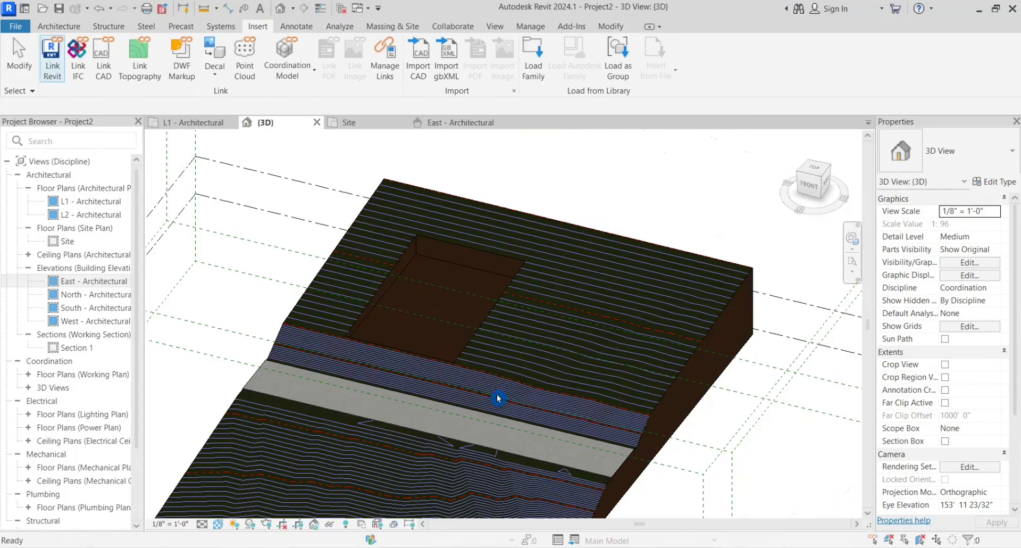
Step: Examine where the linked building and its levels and scope boxes sit relative to the toposolid
mouse_move(385, 274)
middle_down()
mouse_move(386, 303)
mouse_move(376, 273)
middle_up()
scroll(376, 272, down, 1)
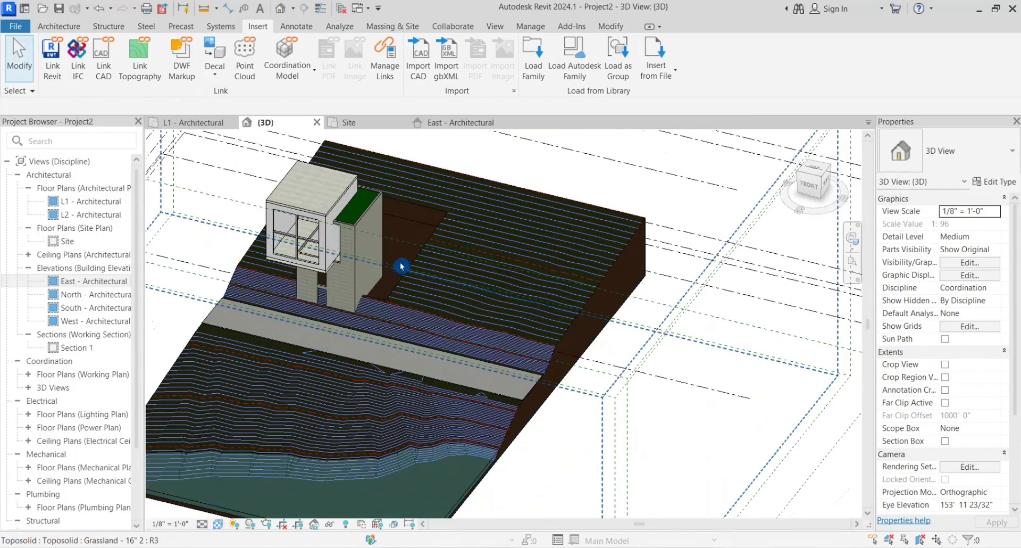
scroll(392, 245, down, 3)
scroll(398, 274, up, 2)
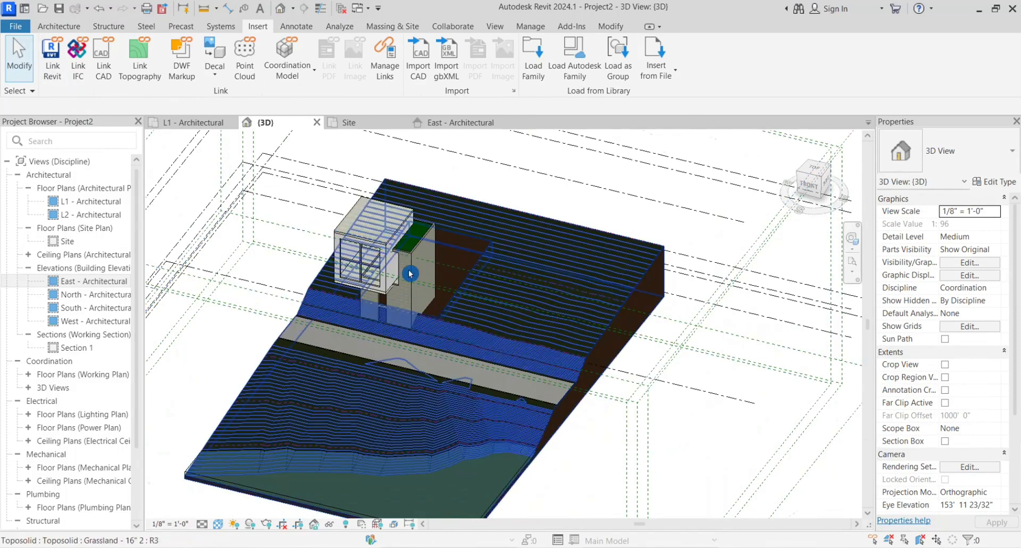
click(435, 275)
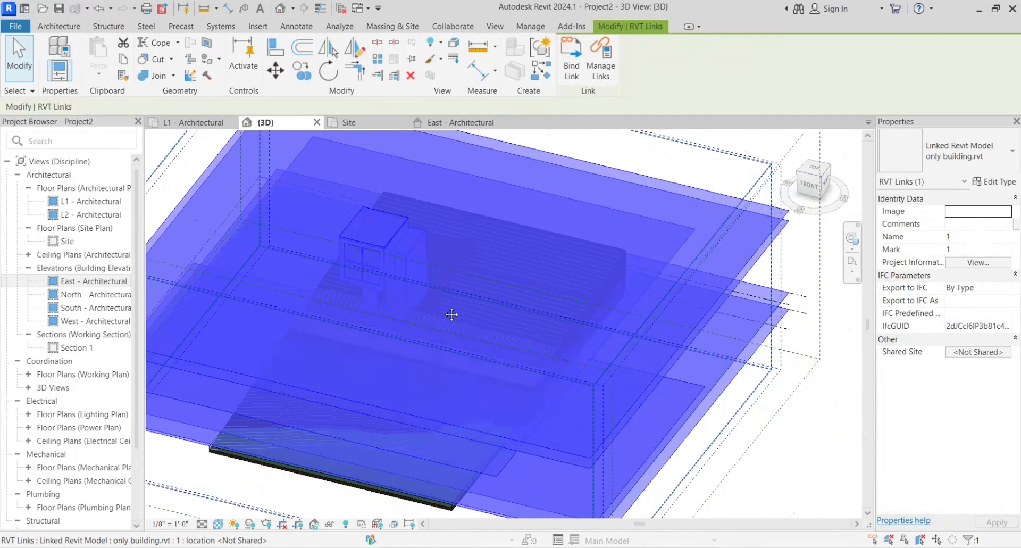
scroll(452, 315, down, 2)
mouse_move(456, 316)
middle_down()
mouse_move(408, 273)
mouse_move(449, 318)
middle_up()
click(742, 166)
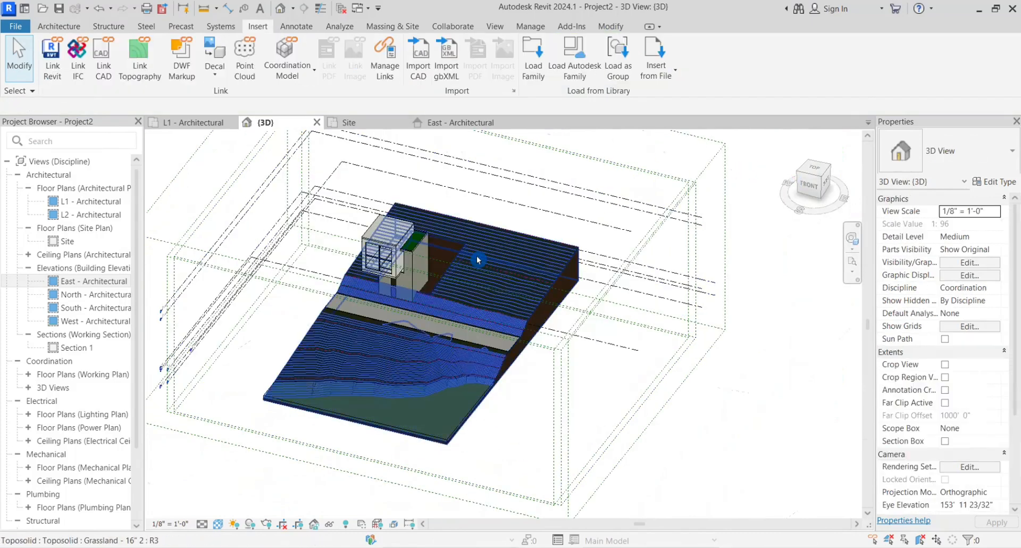
Step: In the 3D view's Visibility/Graphic Overrides, turn off the Scope Boxes annotation category
key(v)
key(v)
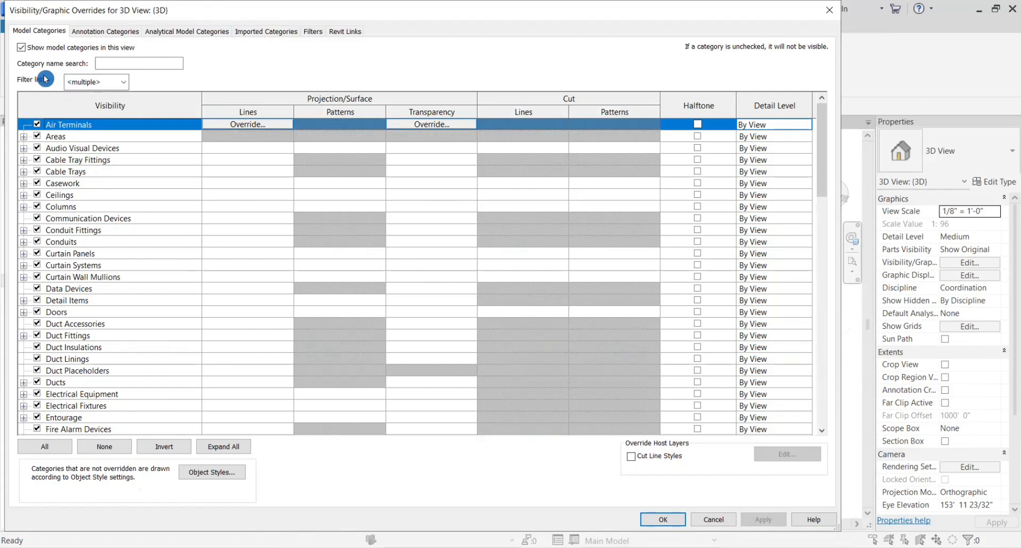
click(106, 30)
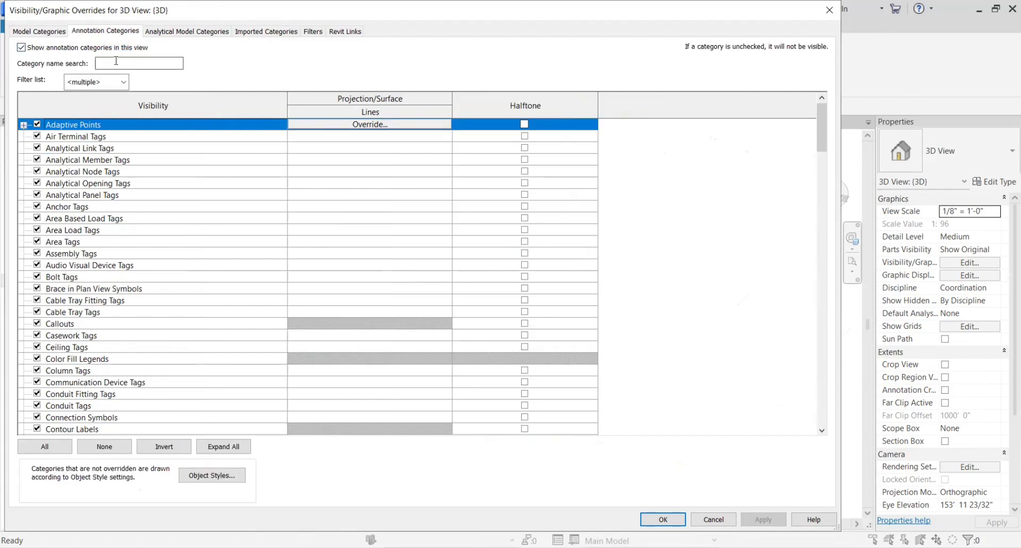
click(116, 61)
text(sc)
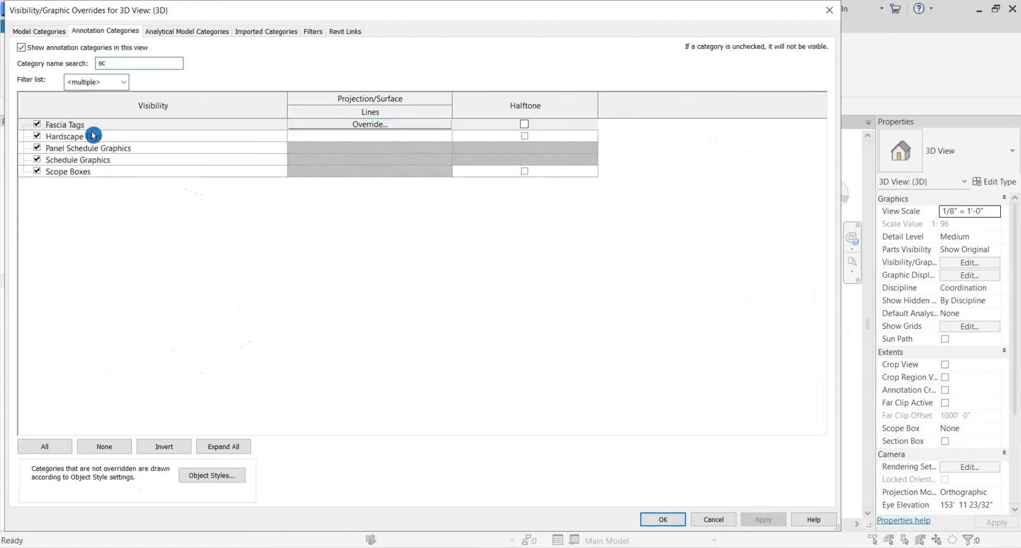
click(36, 172)
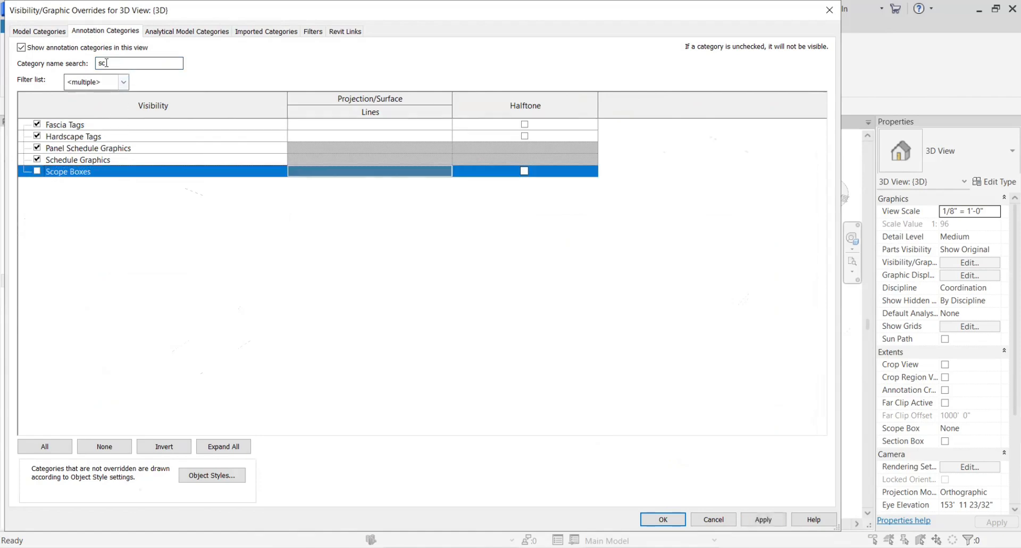
Step: Find the Levels annotation category, turn off its visibility and apply the overrides to the 3D view
drag(107, 63, 66, 64)
text(le)
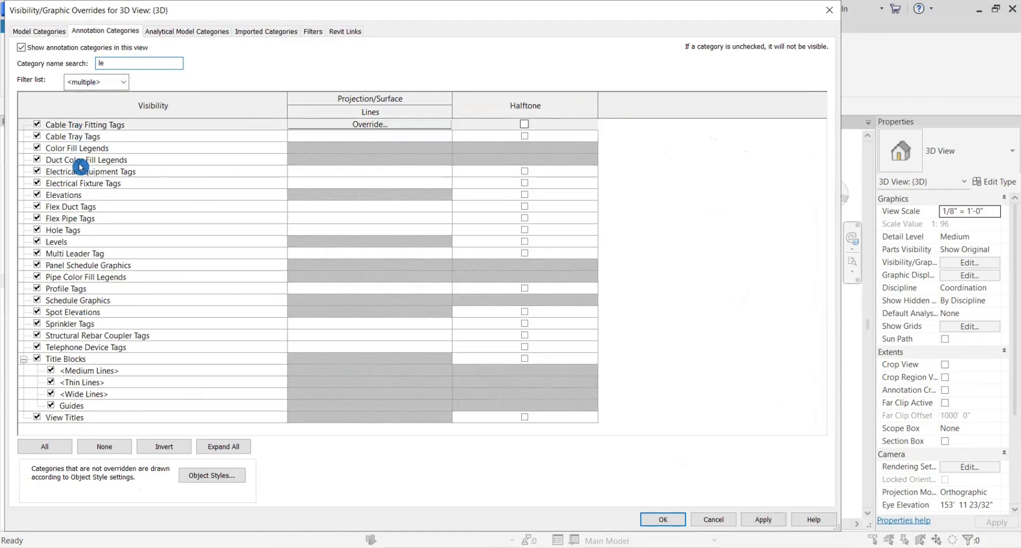
text(v)
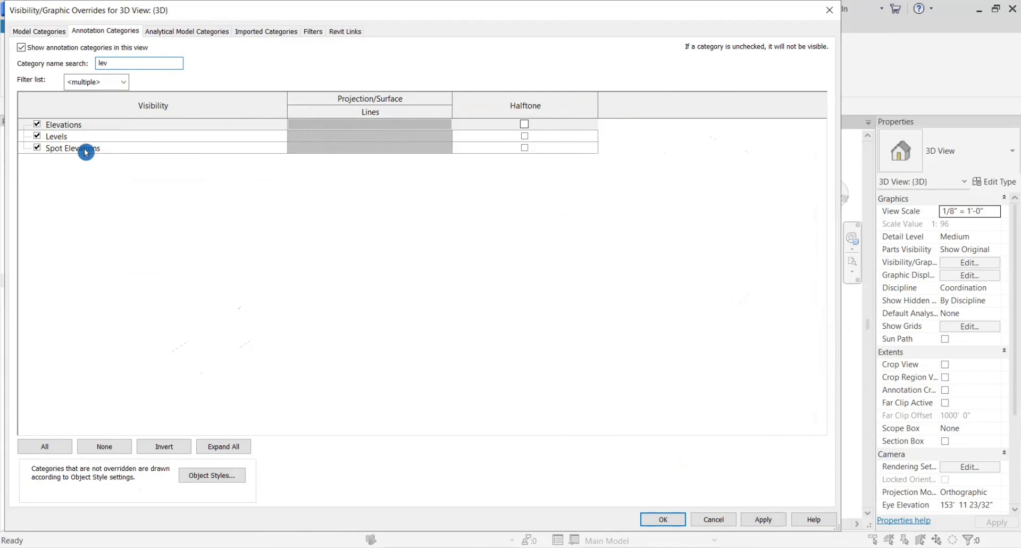
click(38, 136)
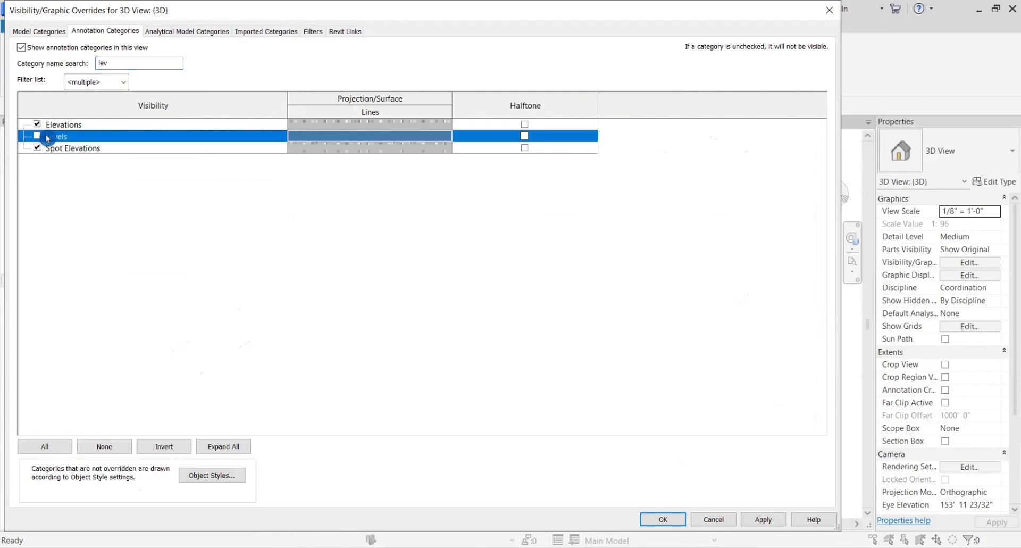
click(666, 520)
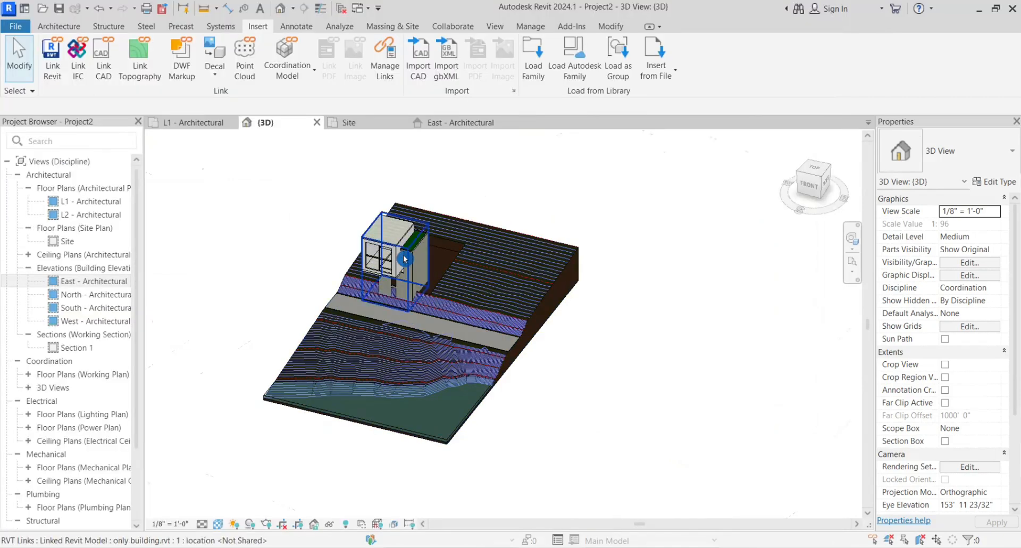
Step: Move the linked building from the slope edge onto the excavated building pad
click(407, 258)
click(263, 76)
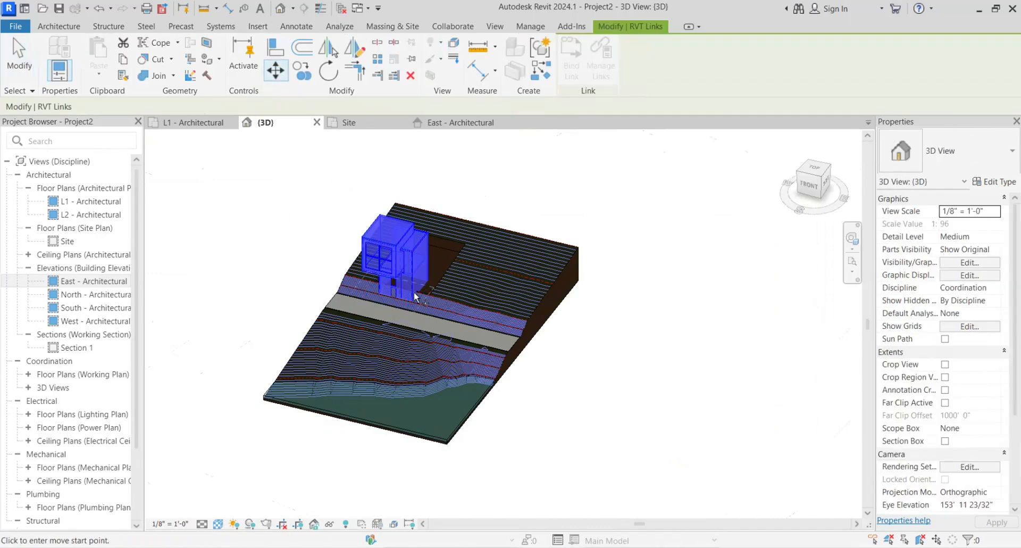
scroll(389, 321, up, 3)
scroll(389, 323, up, 2)
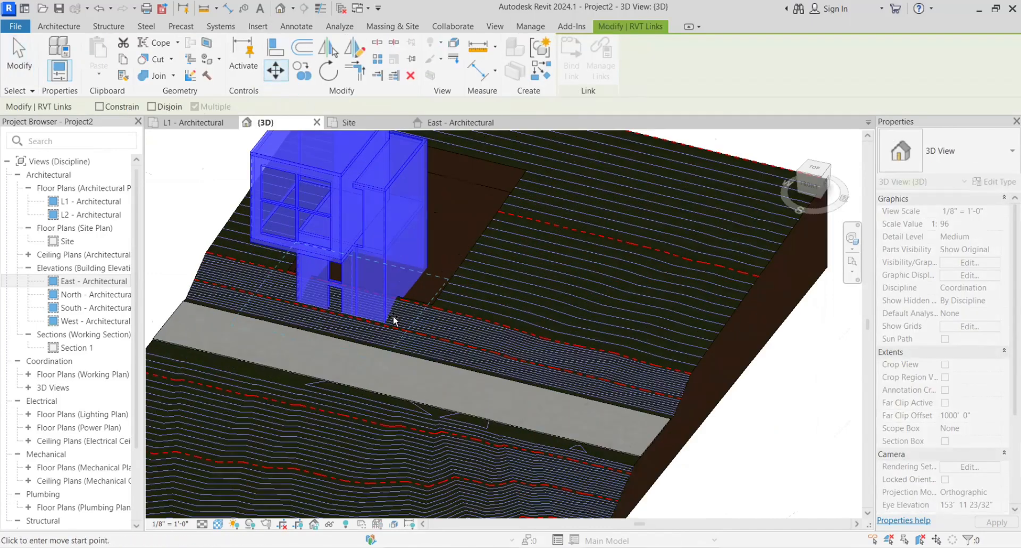
click(423, 283)
click(410, 296)
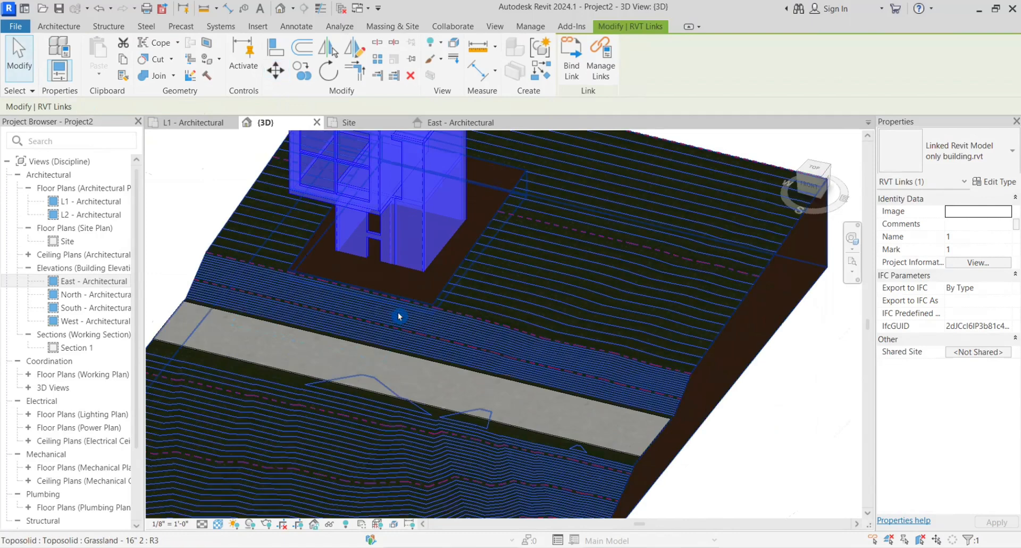
Step: Shift the linked building farther back on the pad, nudge it slightly forward into position and deselect it
middle_drag(367, 280, 354, 276)
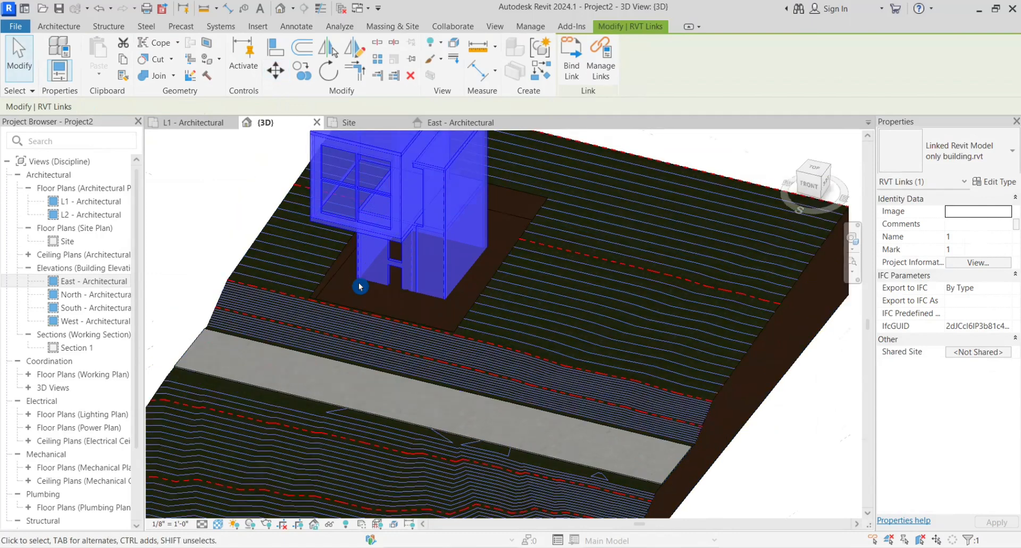
scroll(351, 276, up, 2)
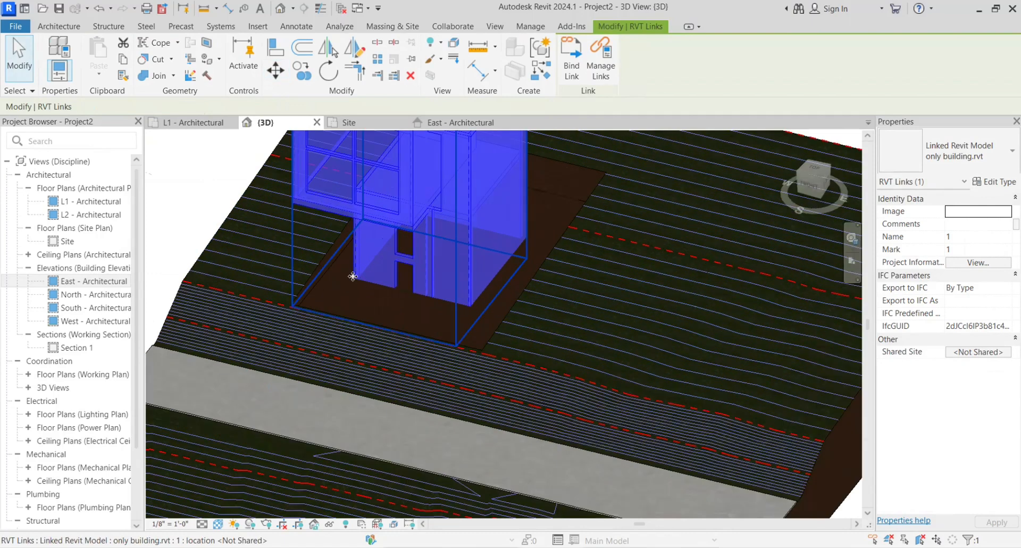
drag(353, 276, 354, 226)
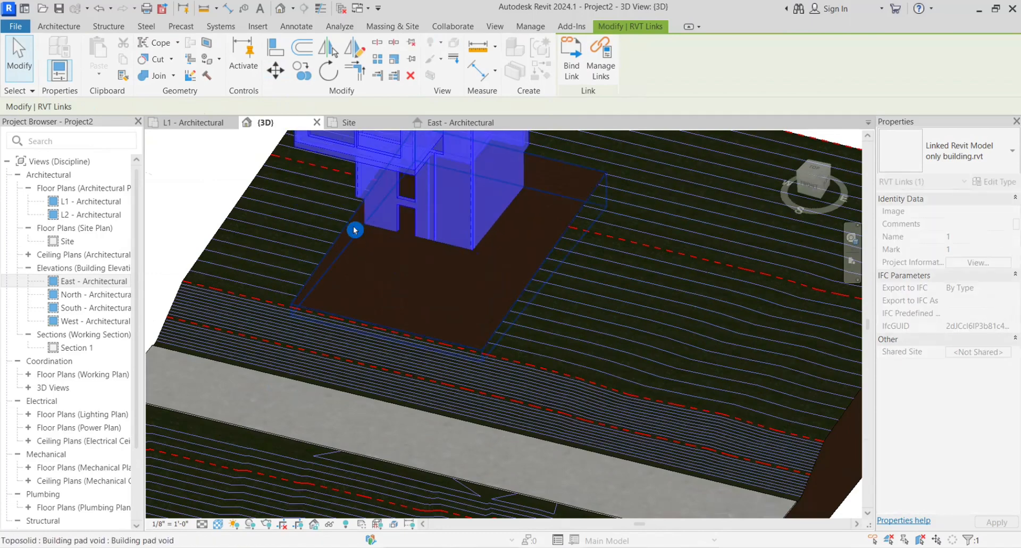
drag(478, 264, 465, 285)
scroll(414, 283, down, 5)
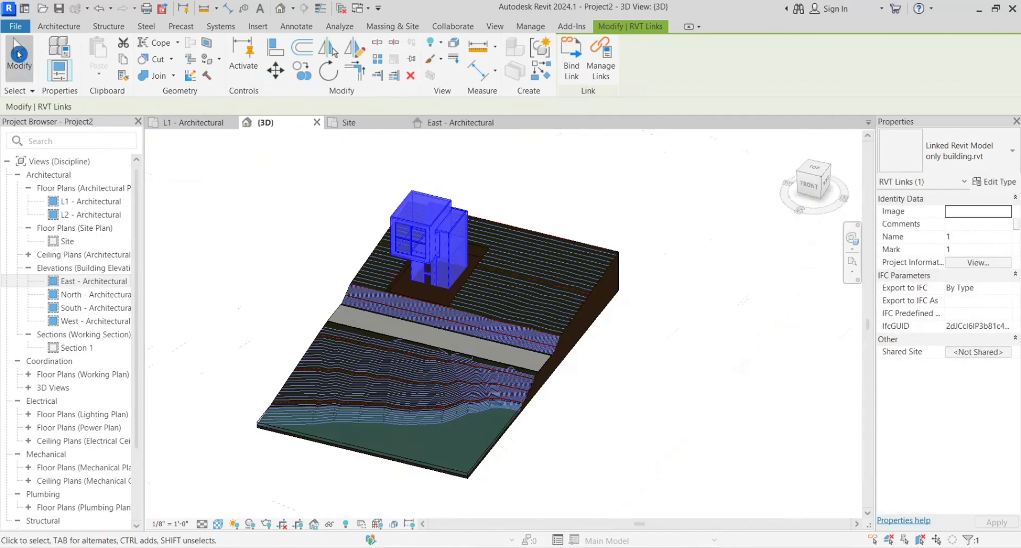
click(19, 60)
shift+middle_drag(611, 404, 627, 374)
scroll(377, 276, up, 3)
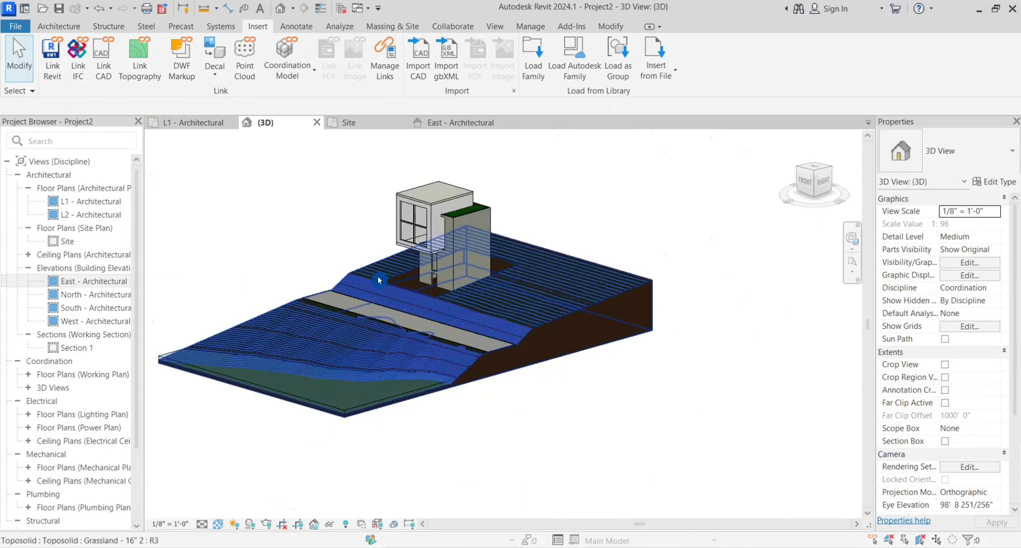
shift+middle_drag(480, 276, 446, 346)
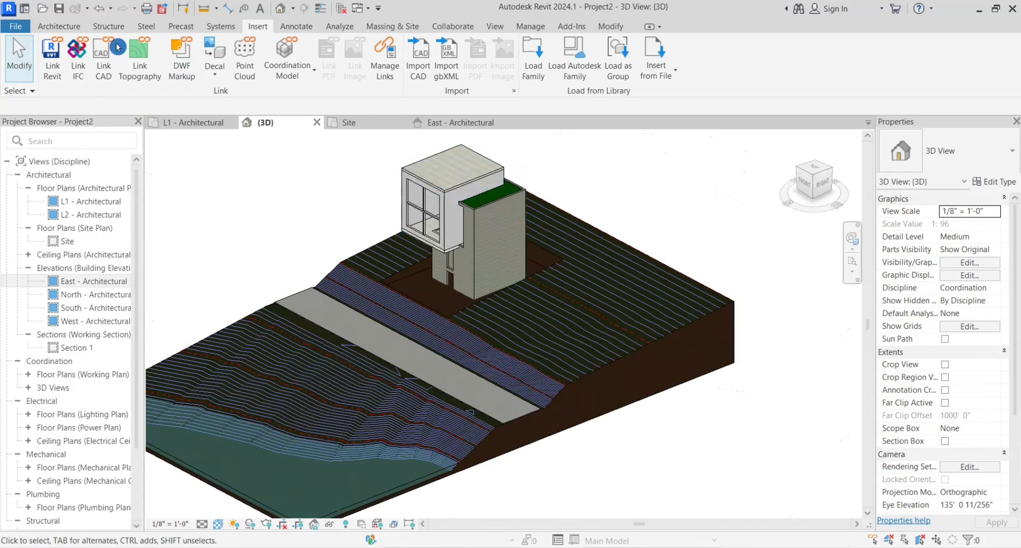
Step: Place five RPC Tree - Deciduous American Beech - 20' site components on the upper grassland, one left of the linked building and four to its right
click(59, 26)
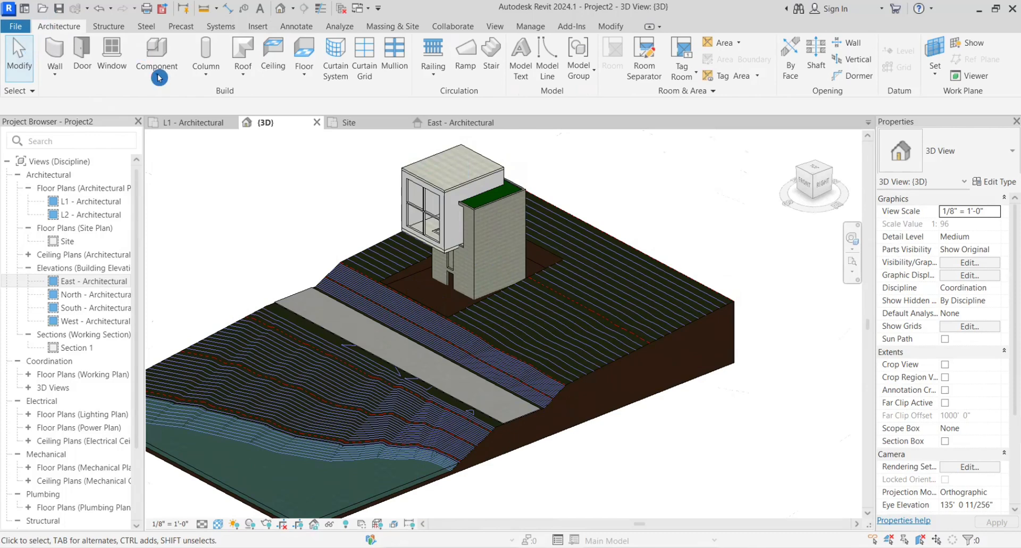
click(380, 27)
click(360, 51)
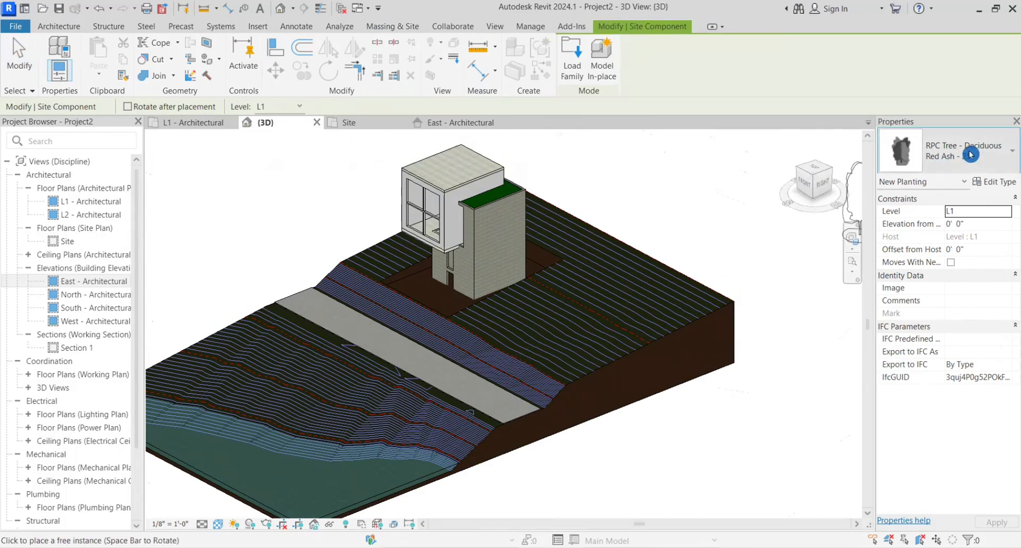
click(948, 233)
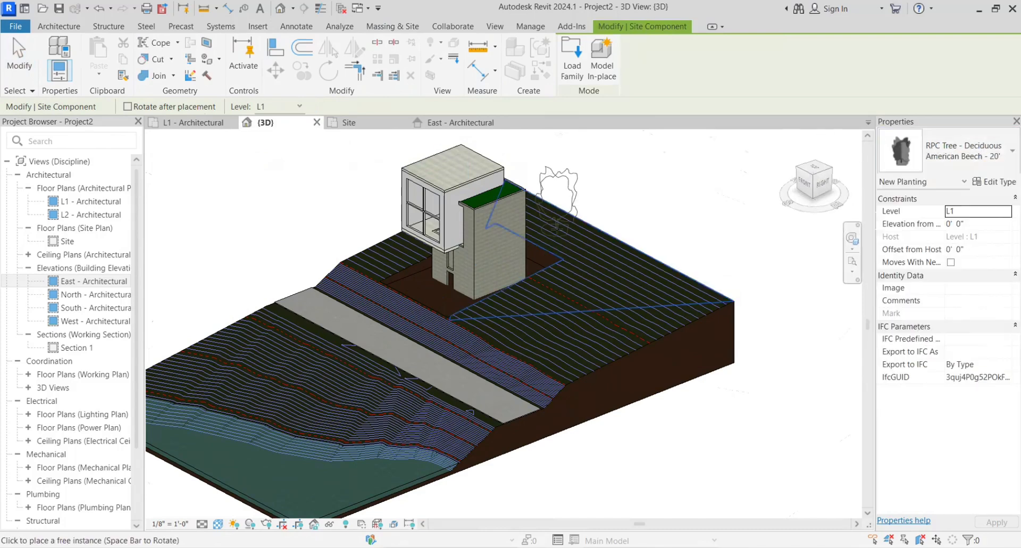
click(553, 235)
click(598, 270)
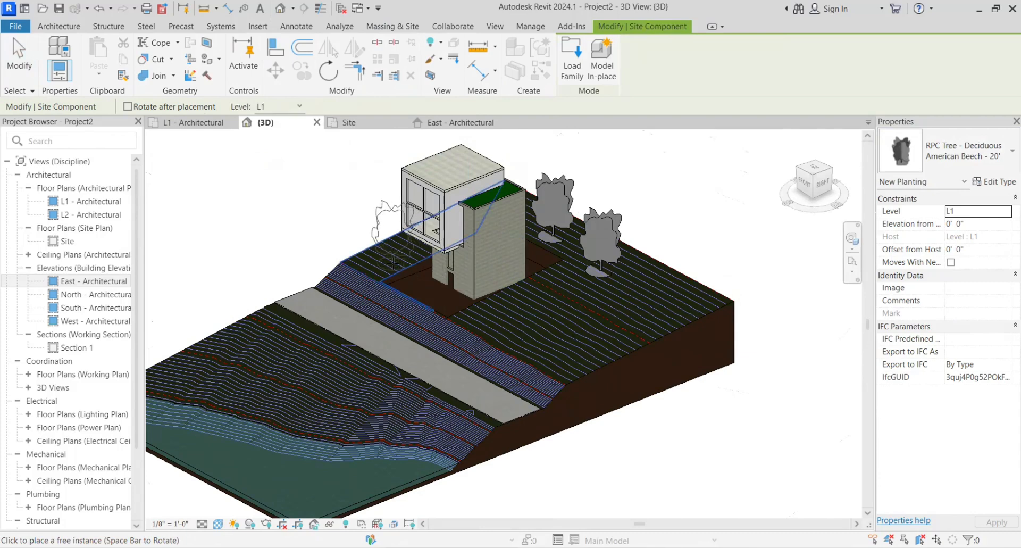
click(392, 259)
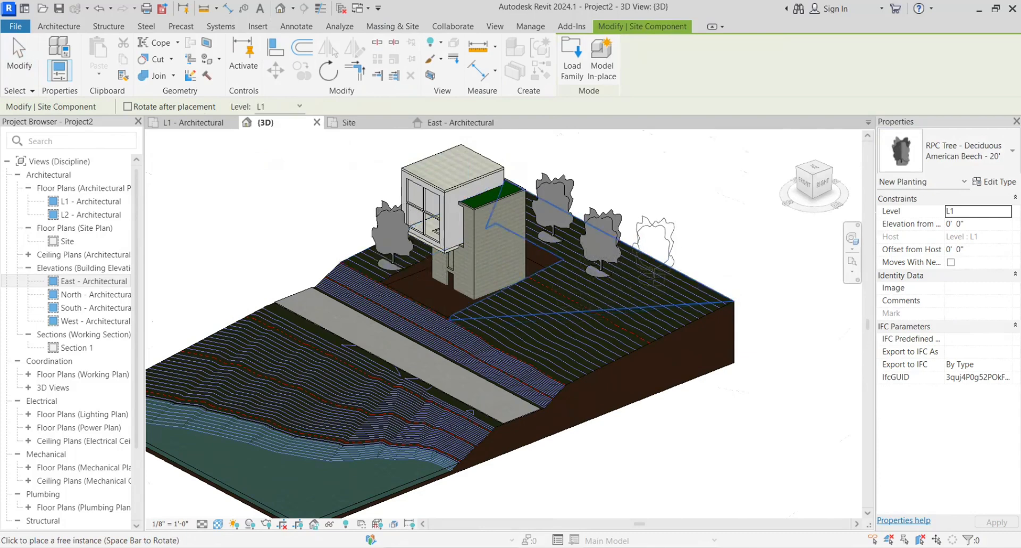
click(652, 278)
click(547, 319)
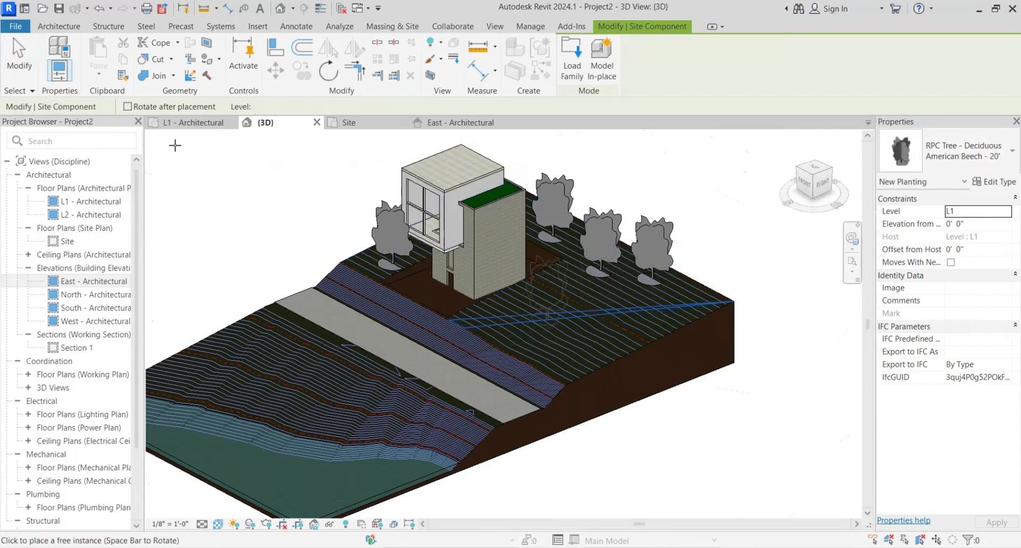
click(19, 67)
scroll(529, 259, down, 2)
scroll(601, 322, down, 2)
scroll(373, 313, up, 3)
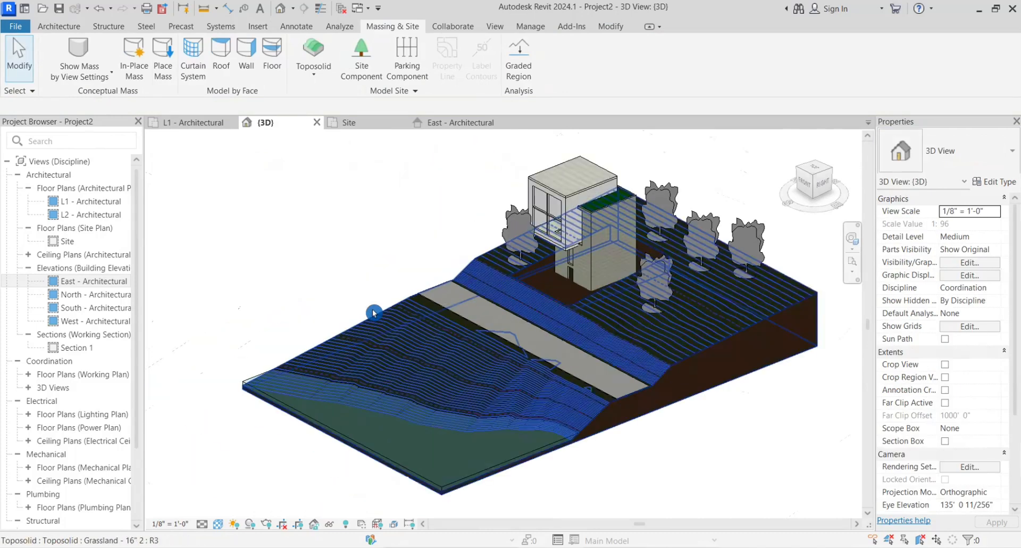
scroll(278, 278, down, 1)
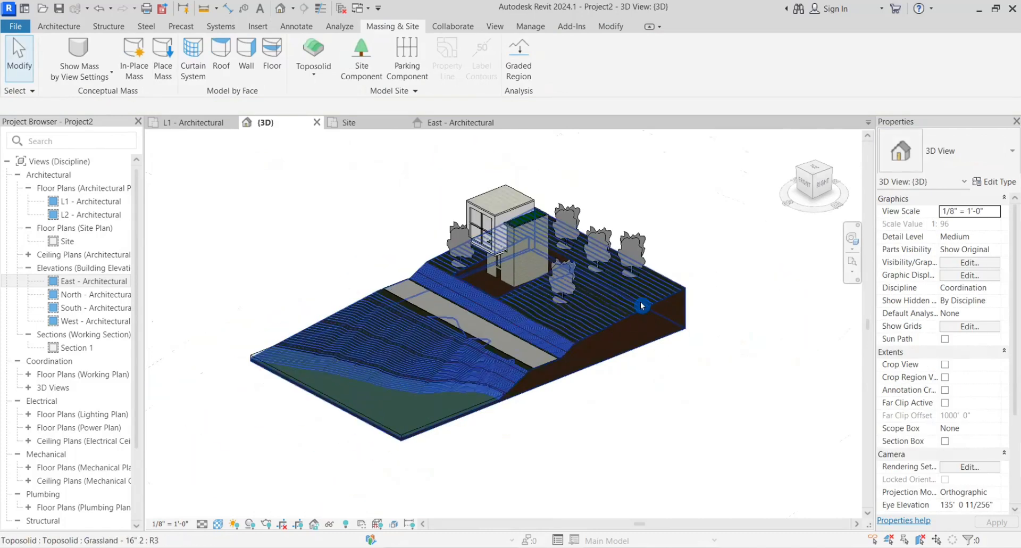